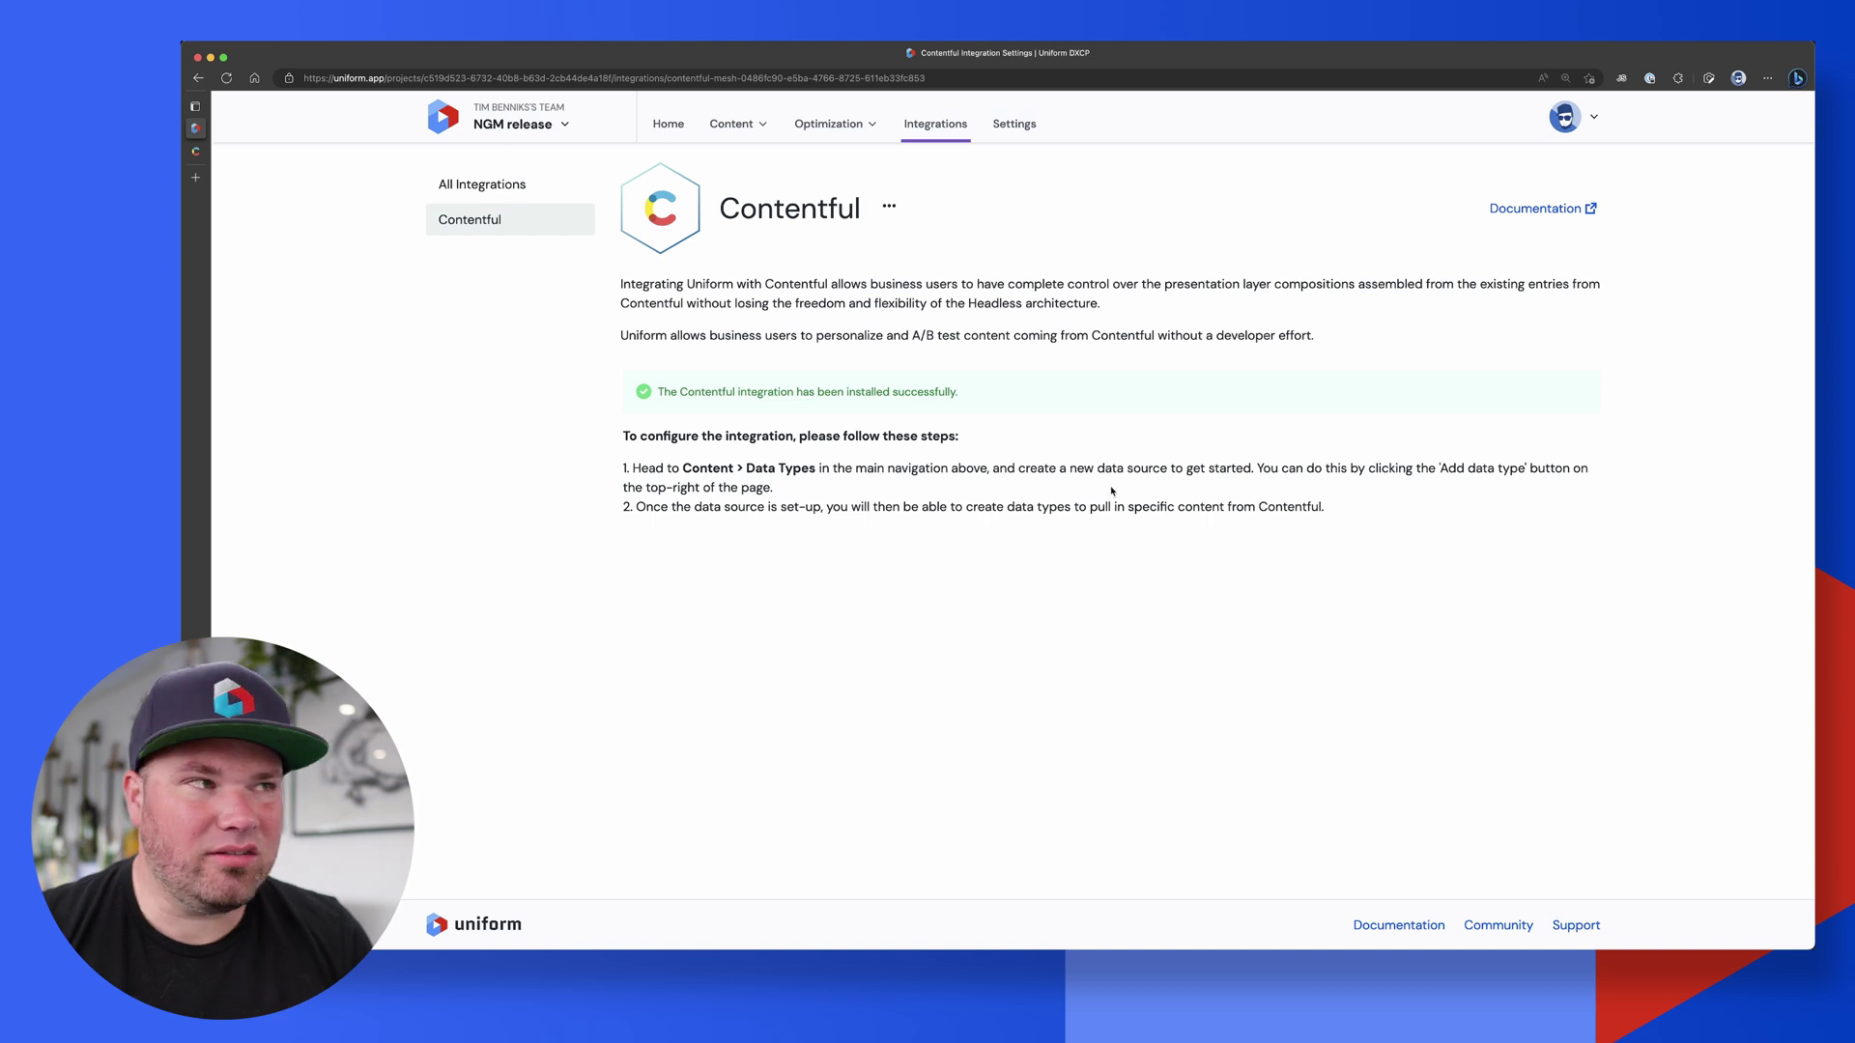
# Start a new data type in the project and begin a new Contentful data source for it.
pyautogui.click(742, 123)
pyautogui.click(747, 305)
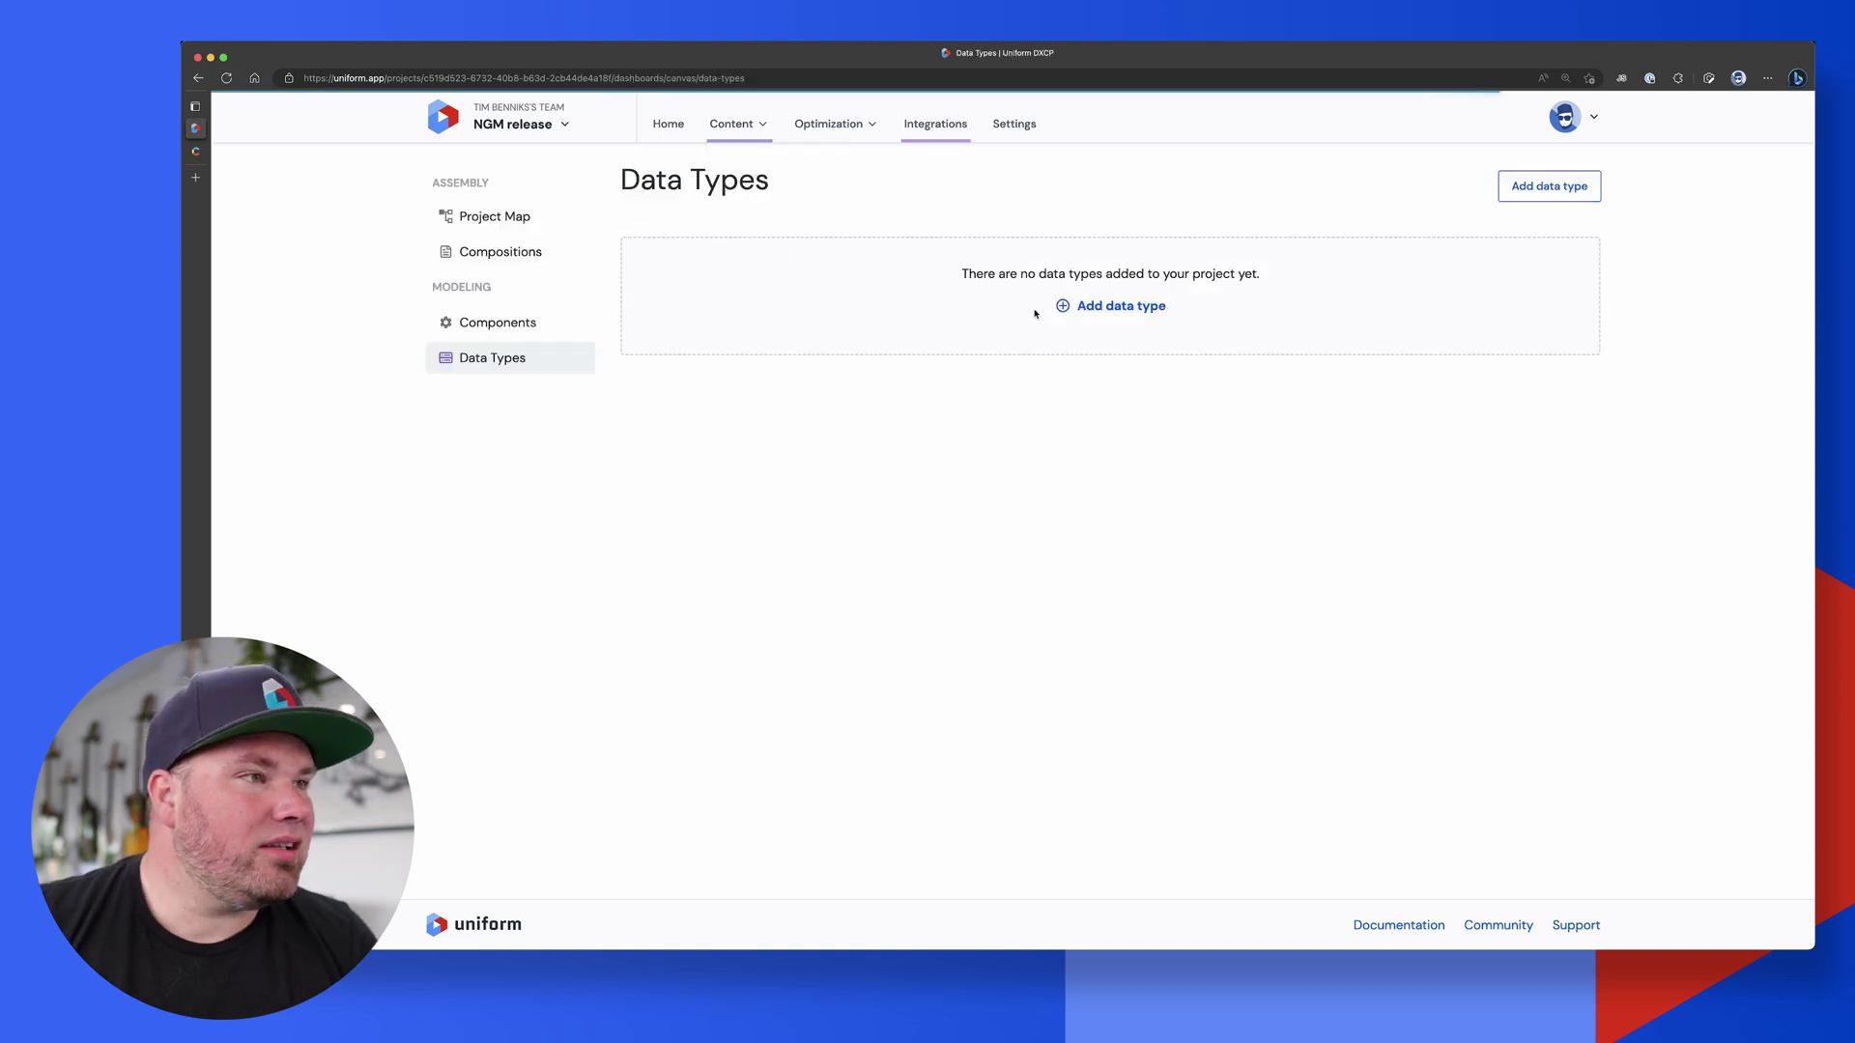
pyautogui.click(1096, 311)
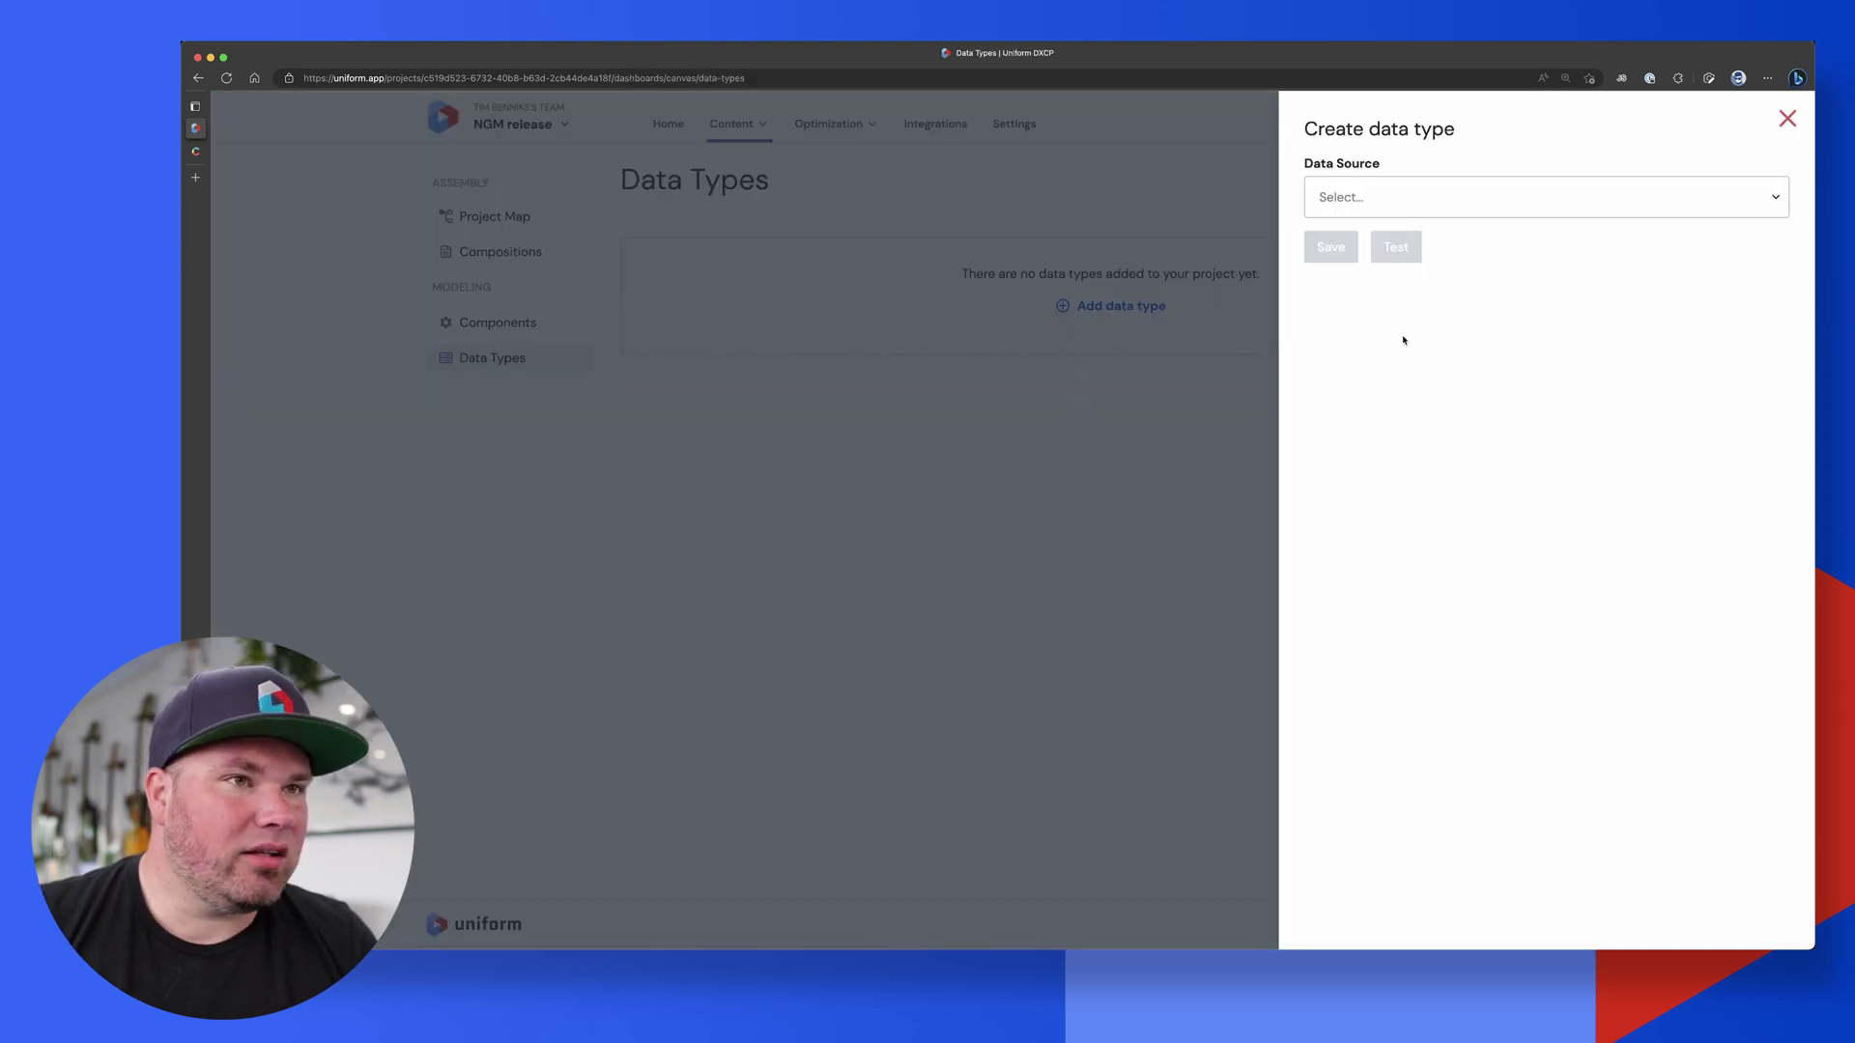
pyautogui.click(1388, 206)
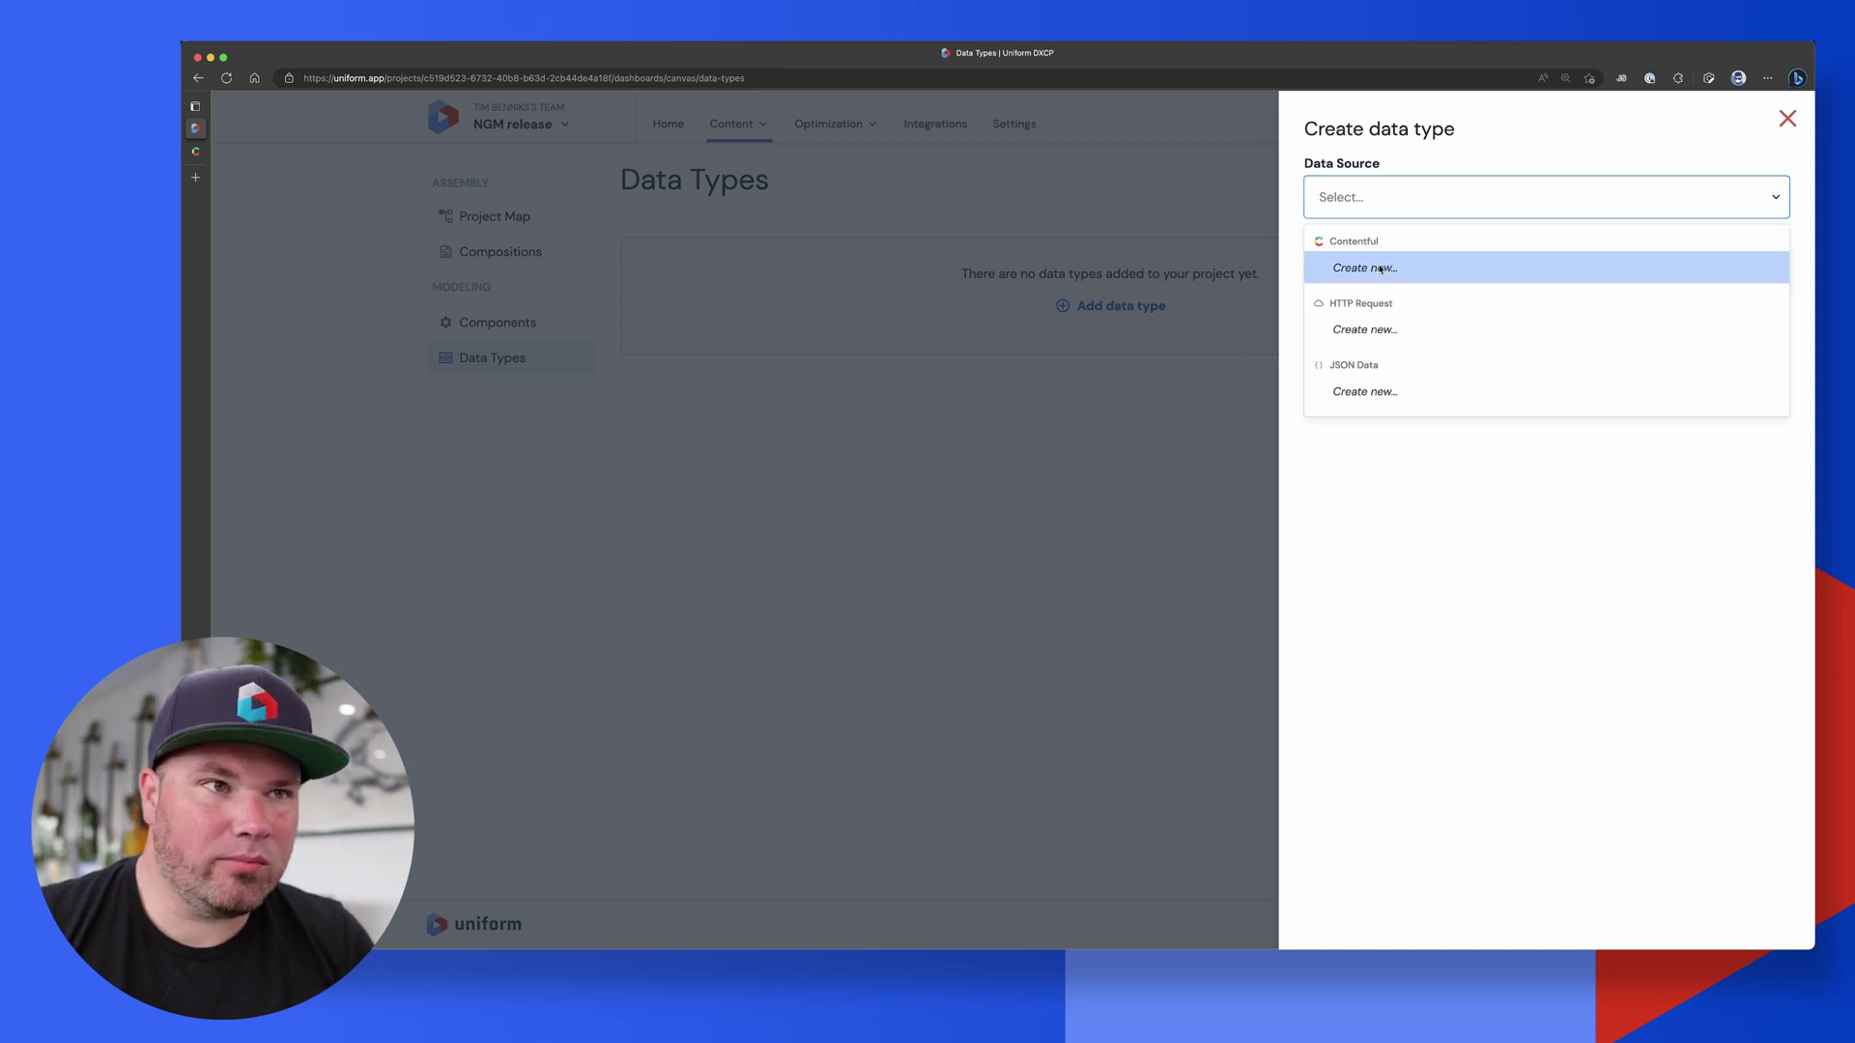
pyautogui.click(1372, 264)
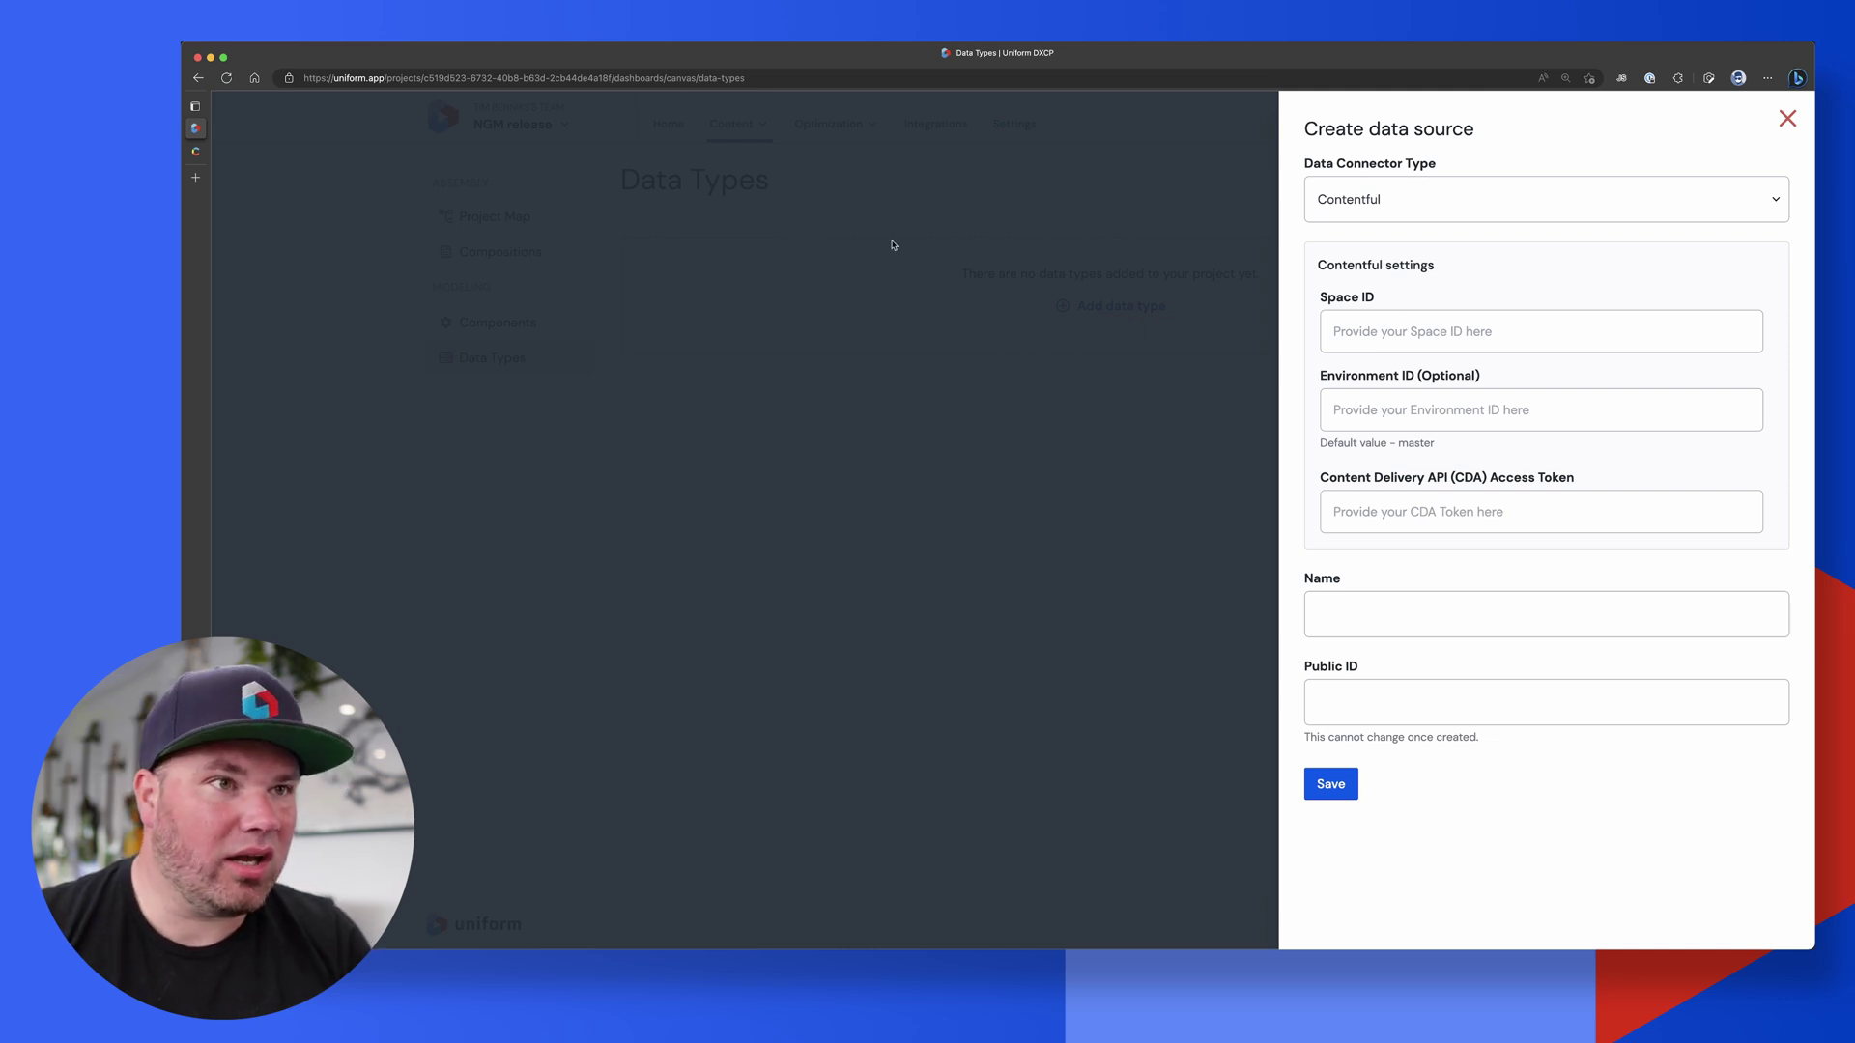
# Copy the Space ID from the Contentful API key page and paste it as the data source's Space ID in Uniform.
pyautogui.hotkey('ctrl', 'Tab')
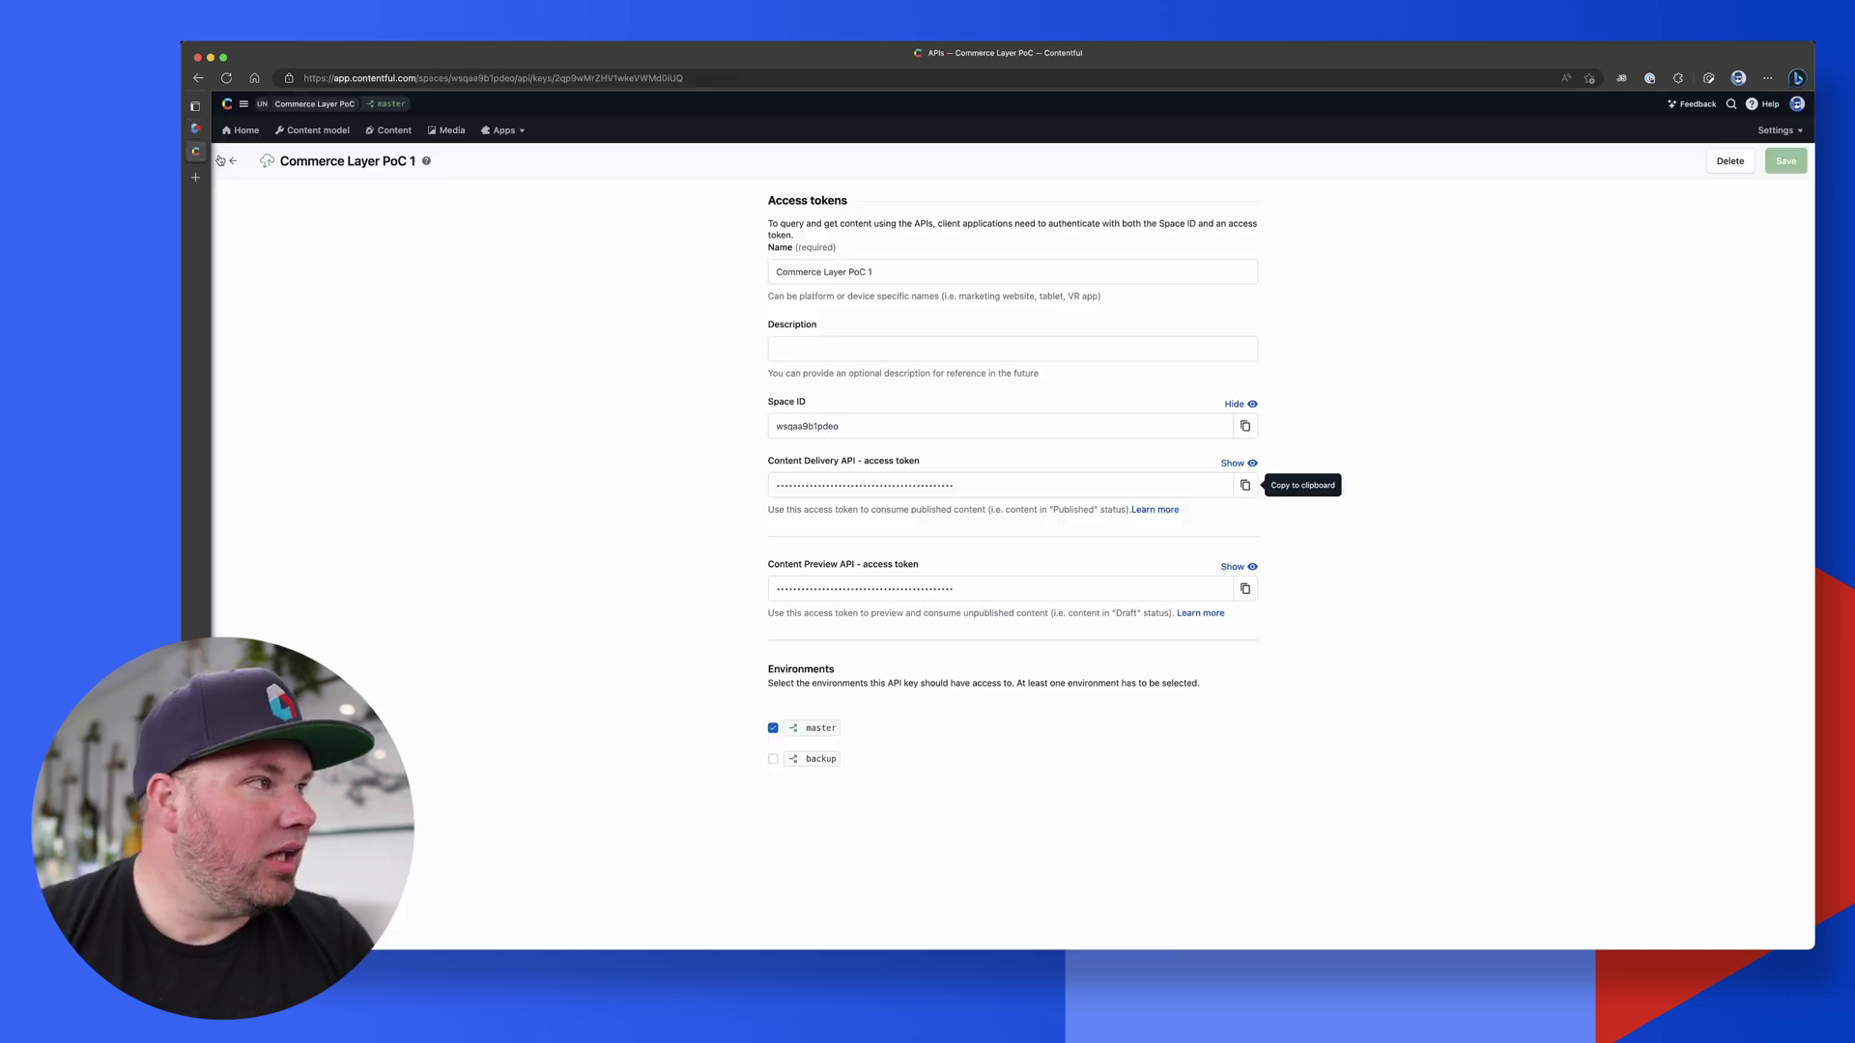
pyautogui.click(1246, 426)
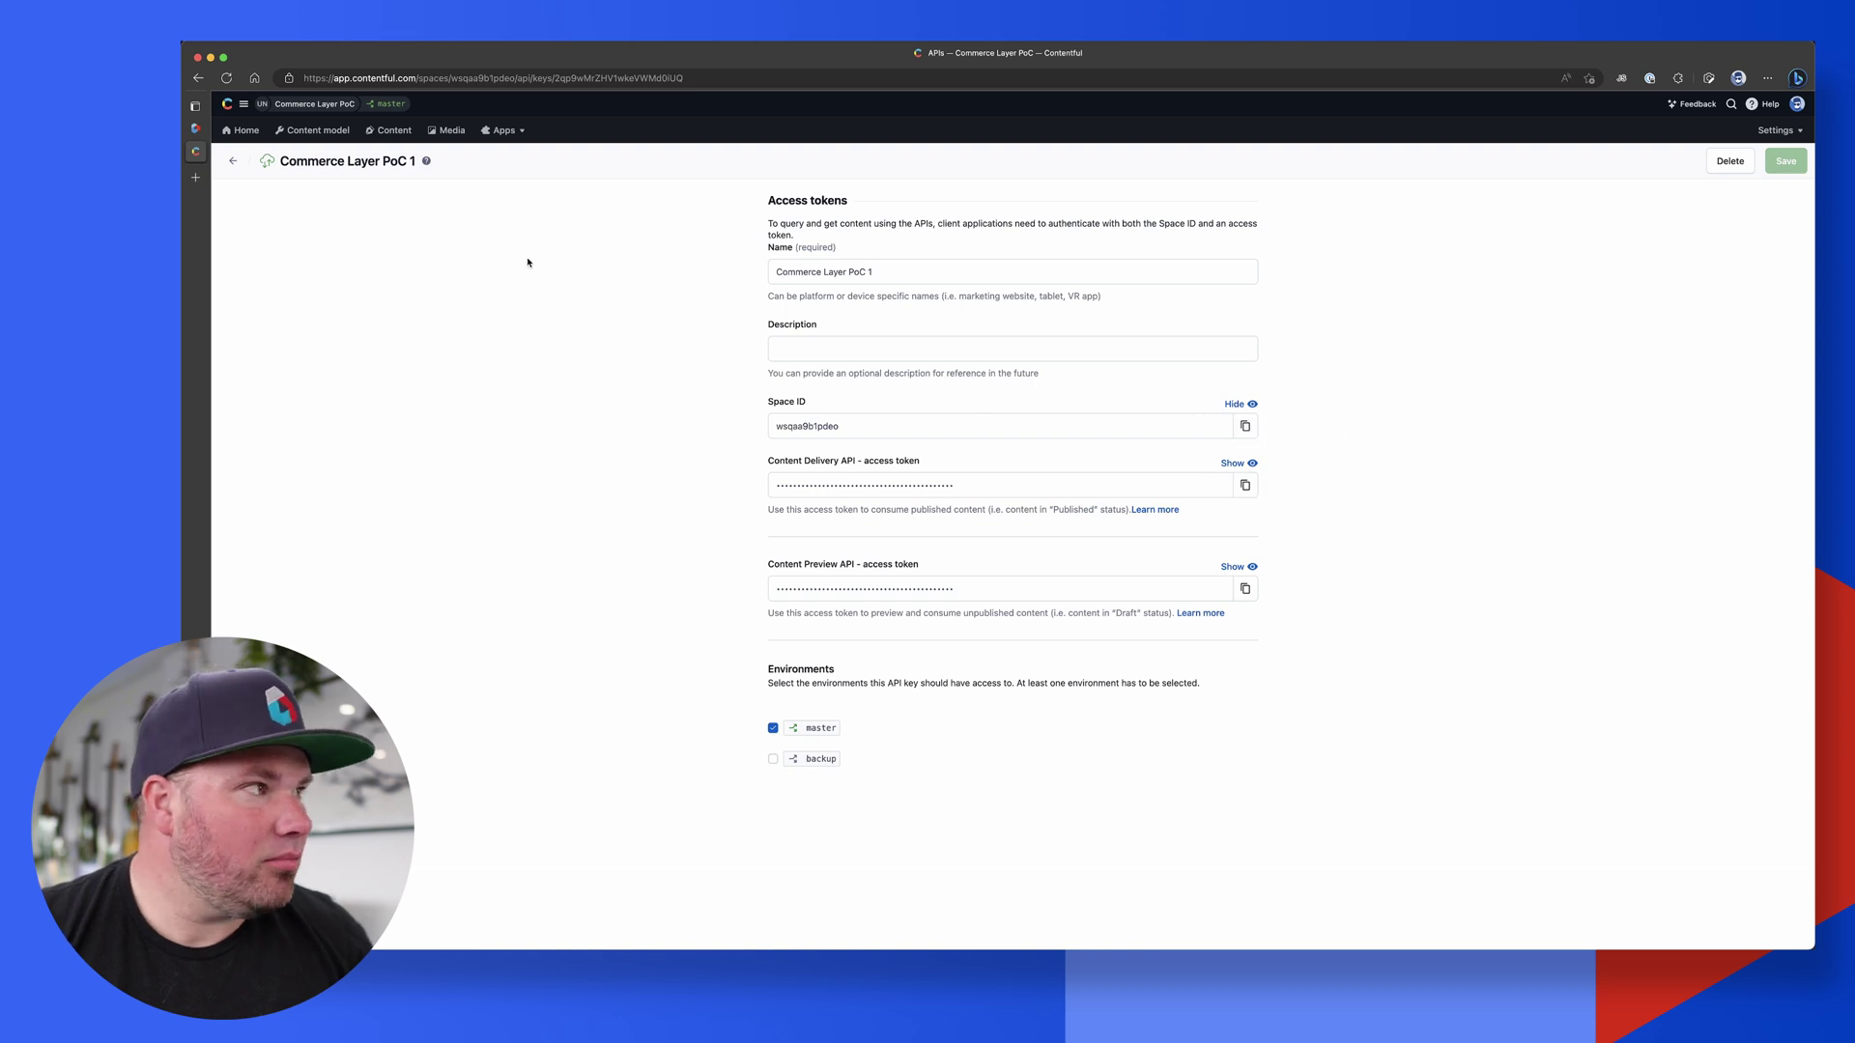
pyautogui.click(196, 129)
pyautogui.click(1372, 331)
pyautogui.hotkey('ctrl', 'v')
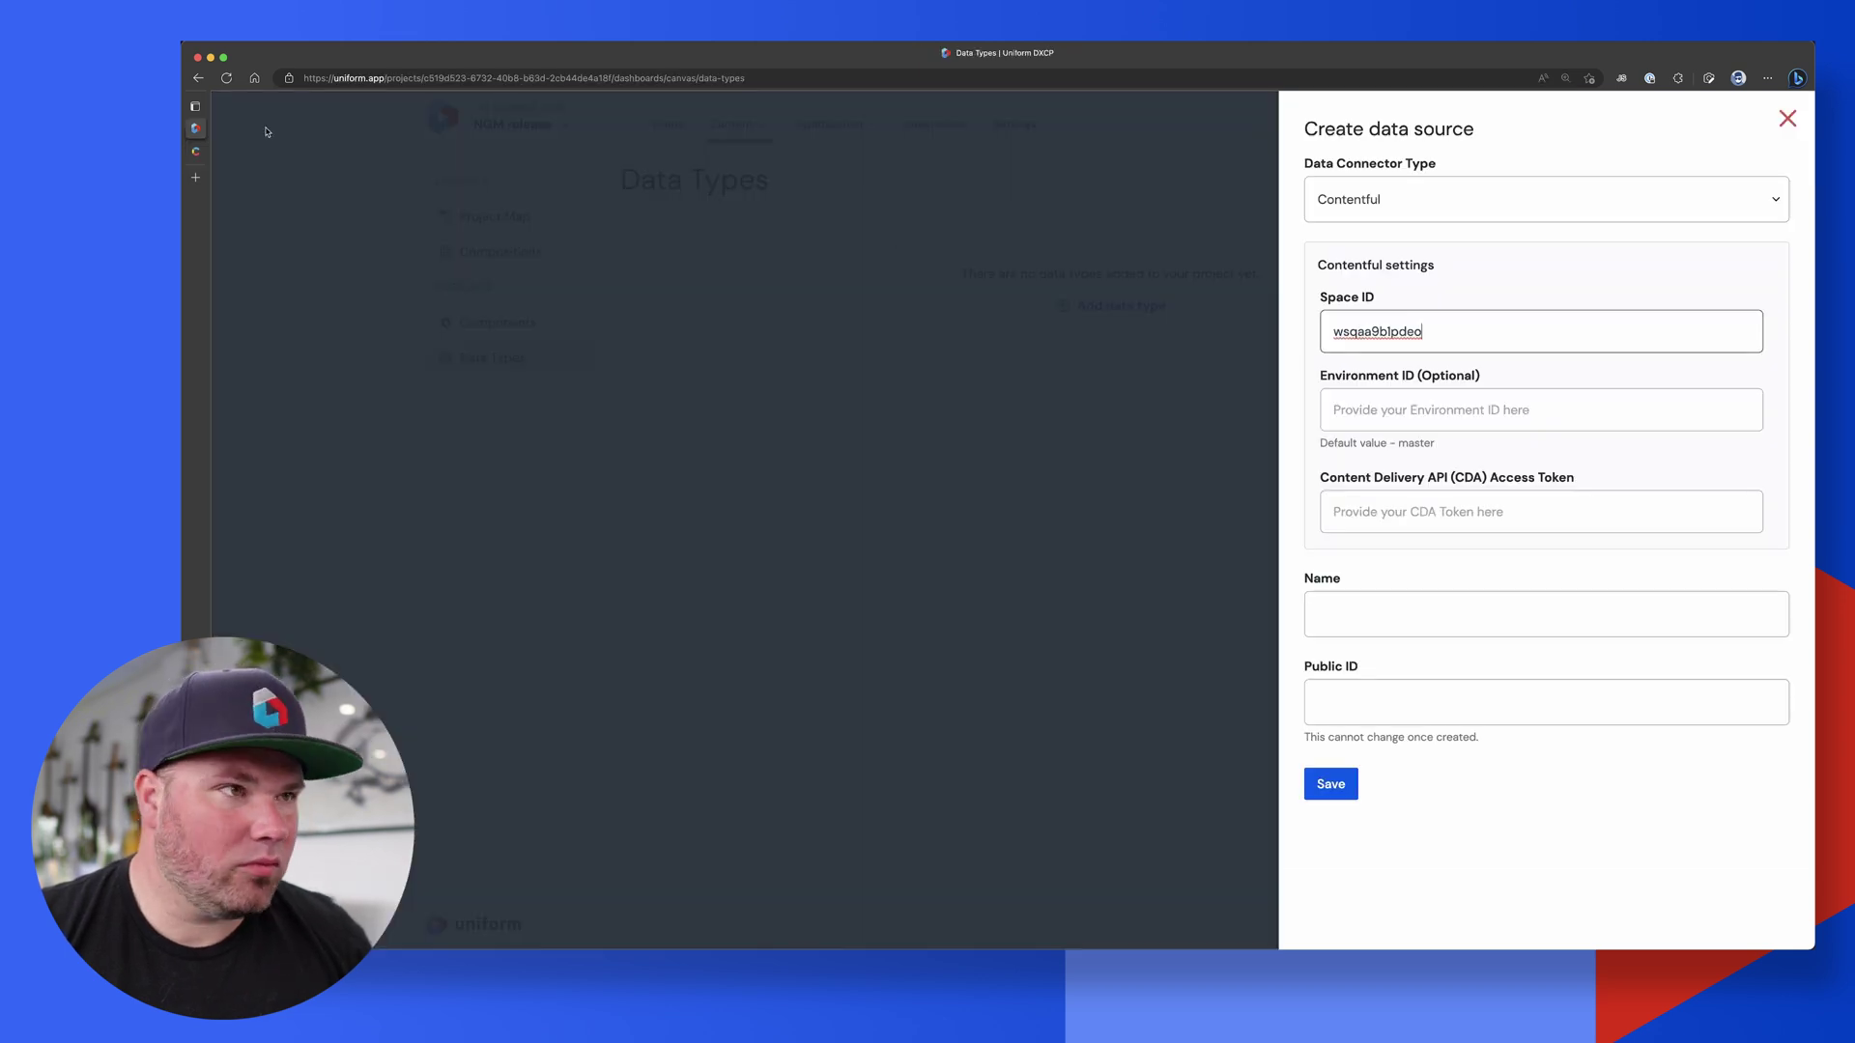
# Copy the Content Delivery API access token from Contentful and paste it into the Uniform data source's CDA access token field.
pyautogui.click(197, 152)
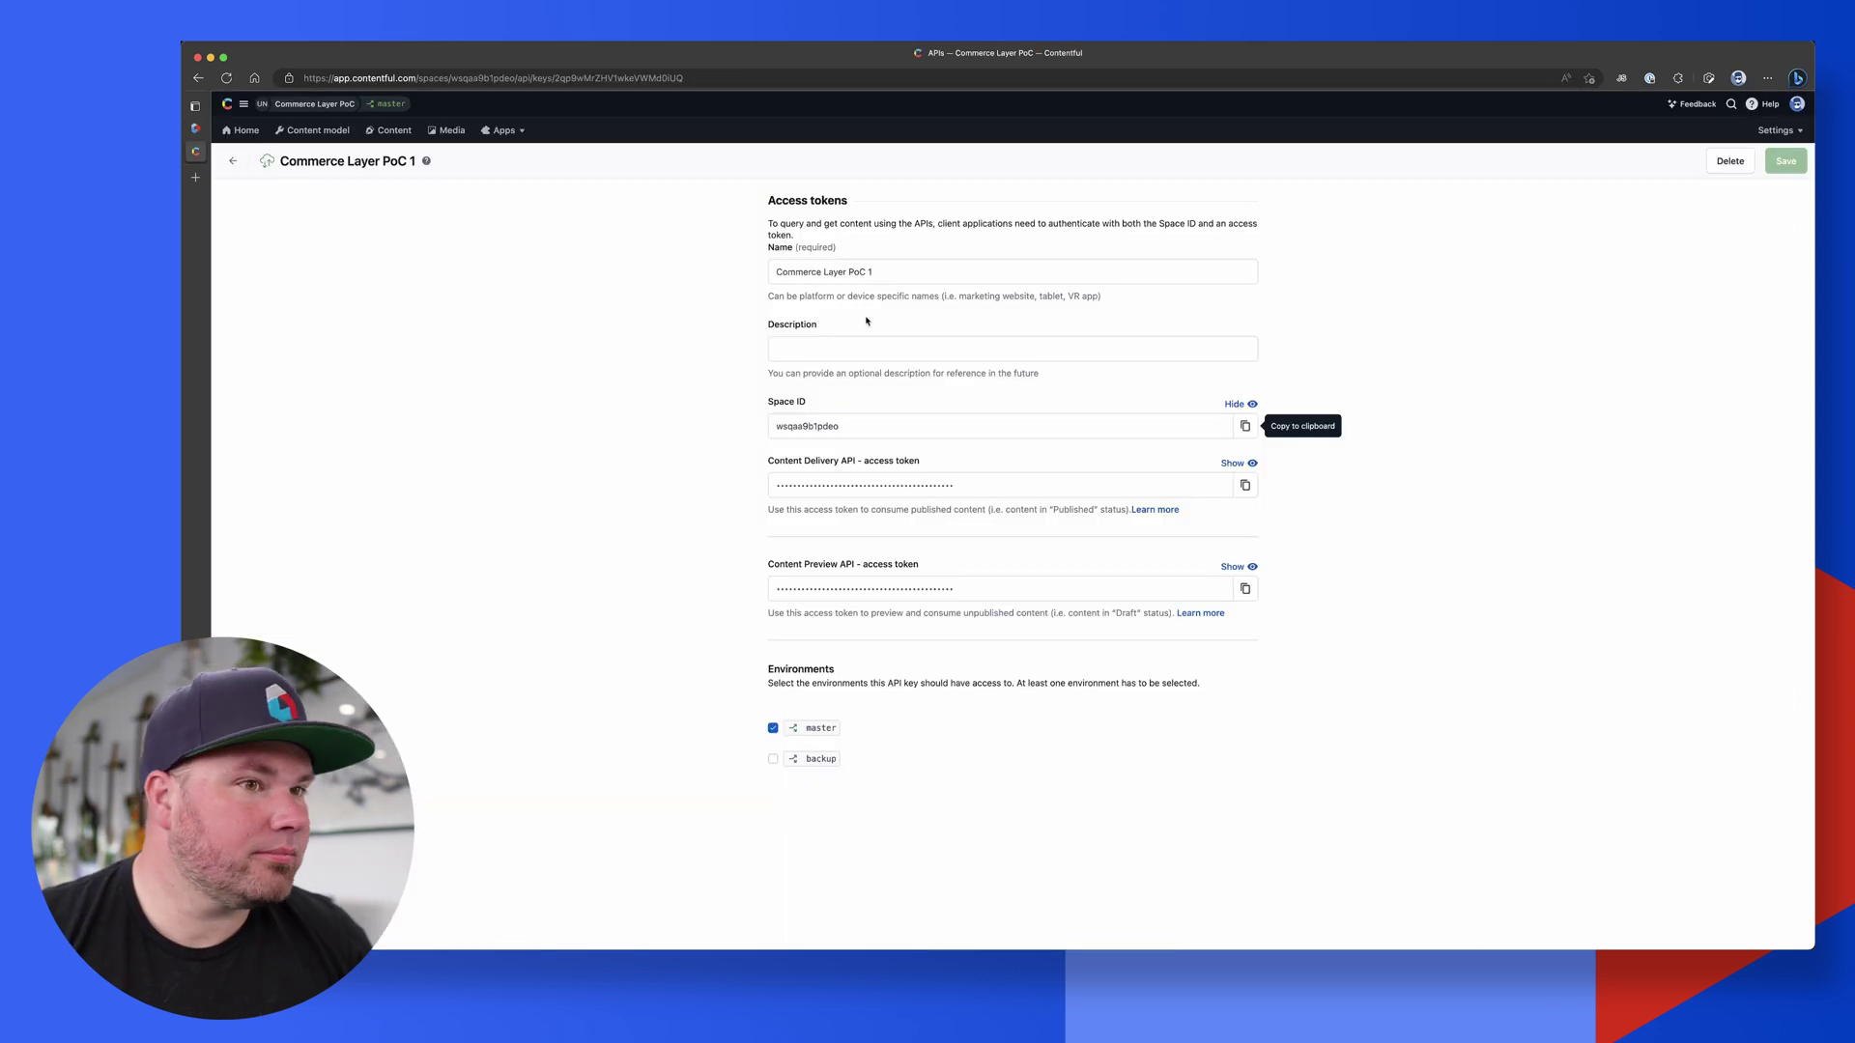
pyautogui.click(1245, 588)
pyautogui.click(1245, 485)
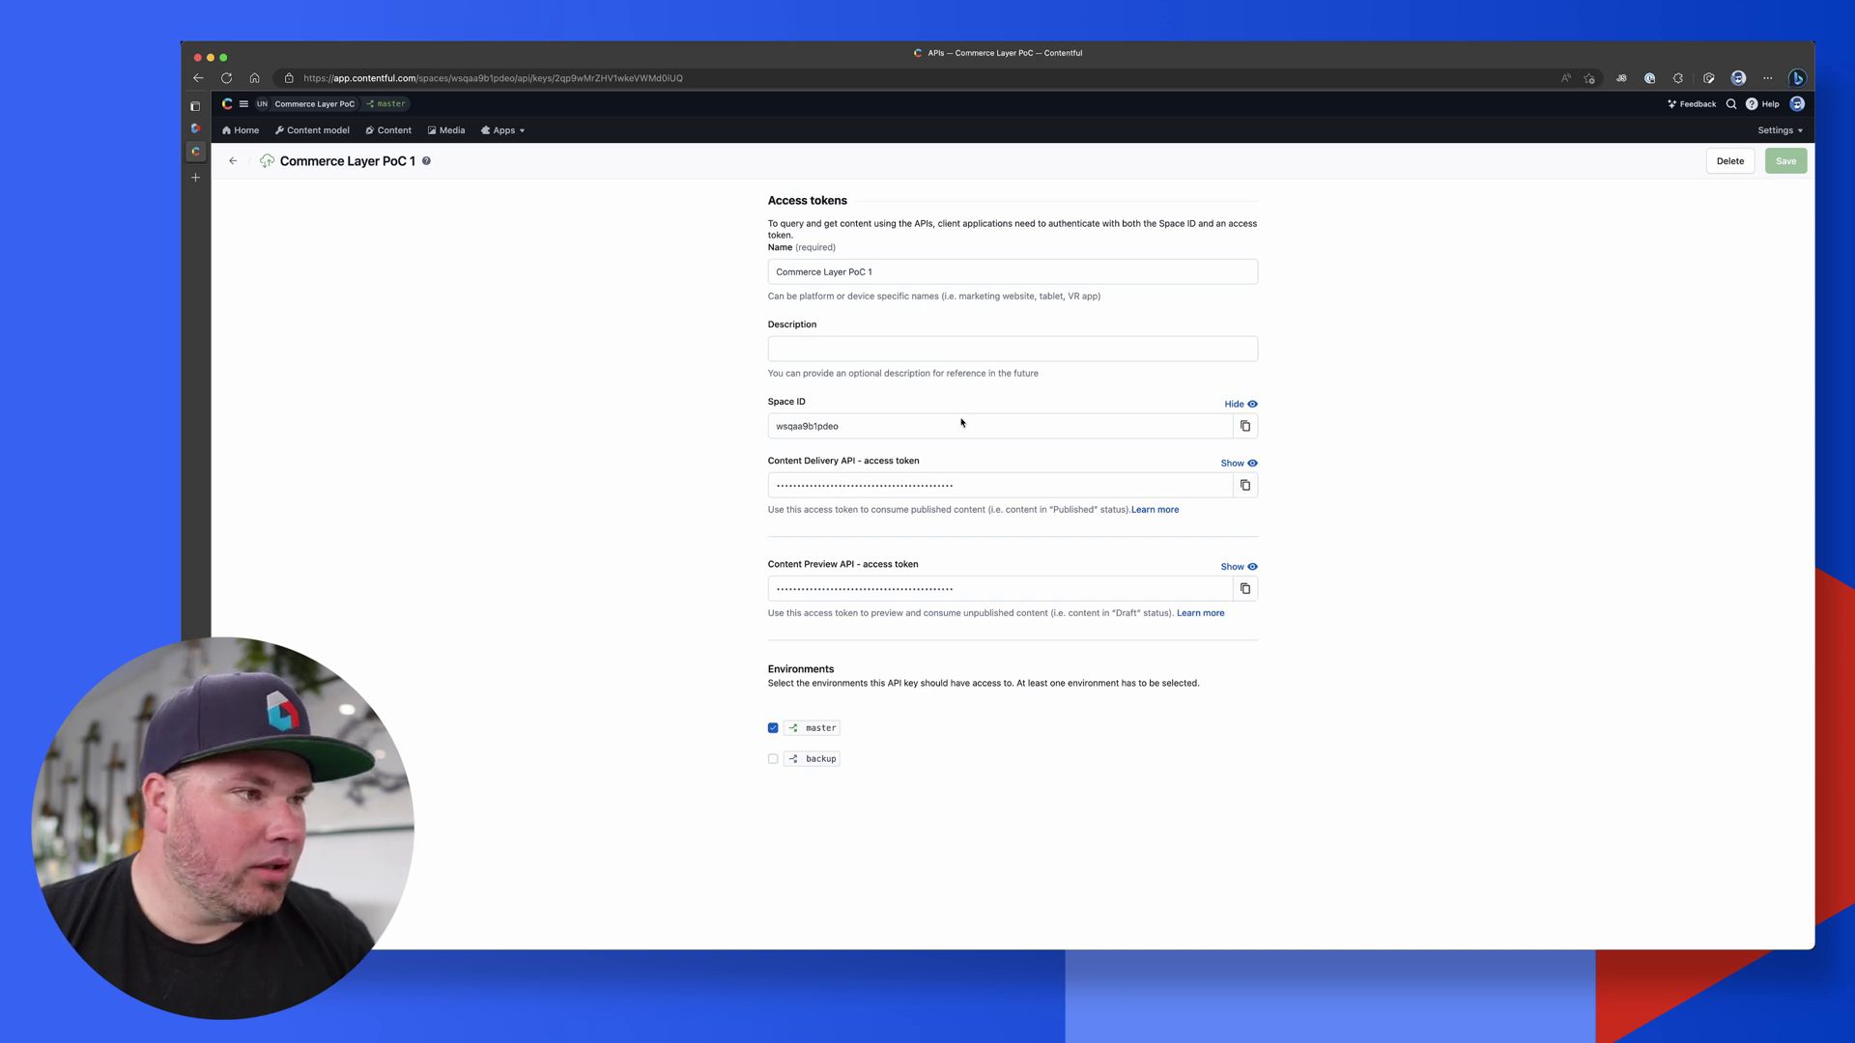
pyautogui.click(196, 128)
pyautogui.click(1388, 413)
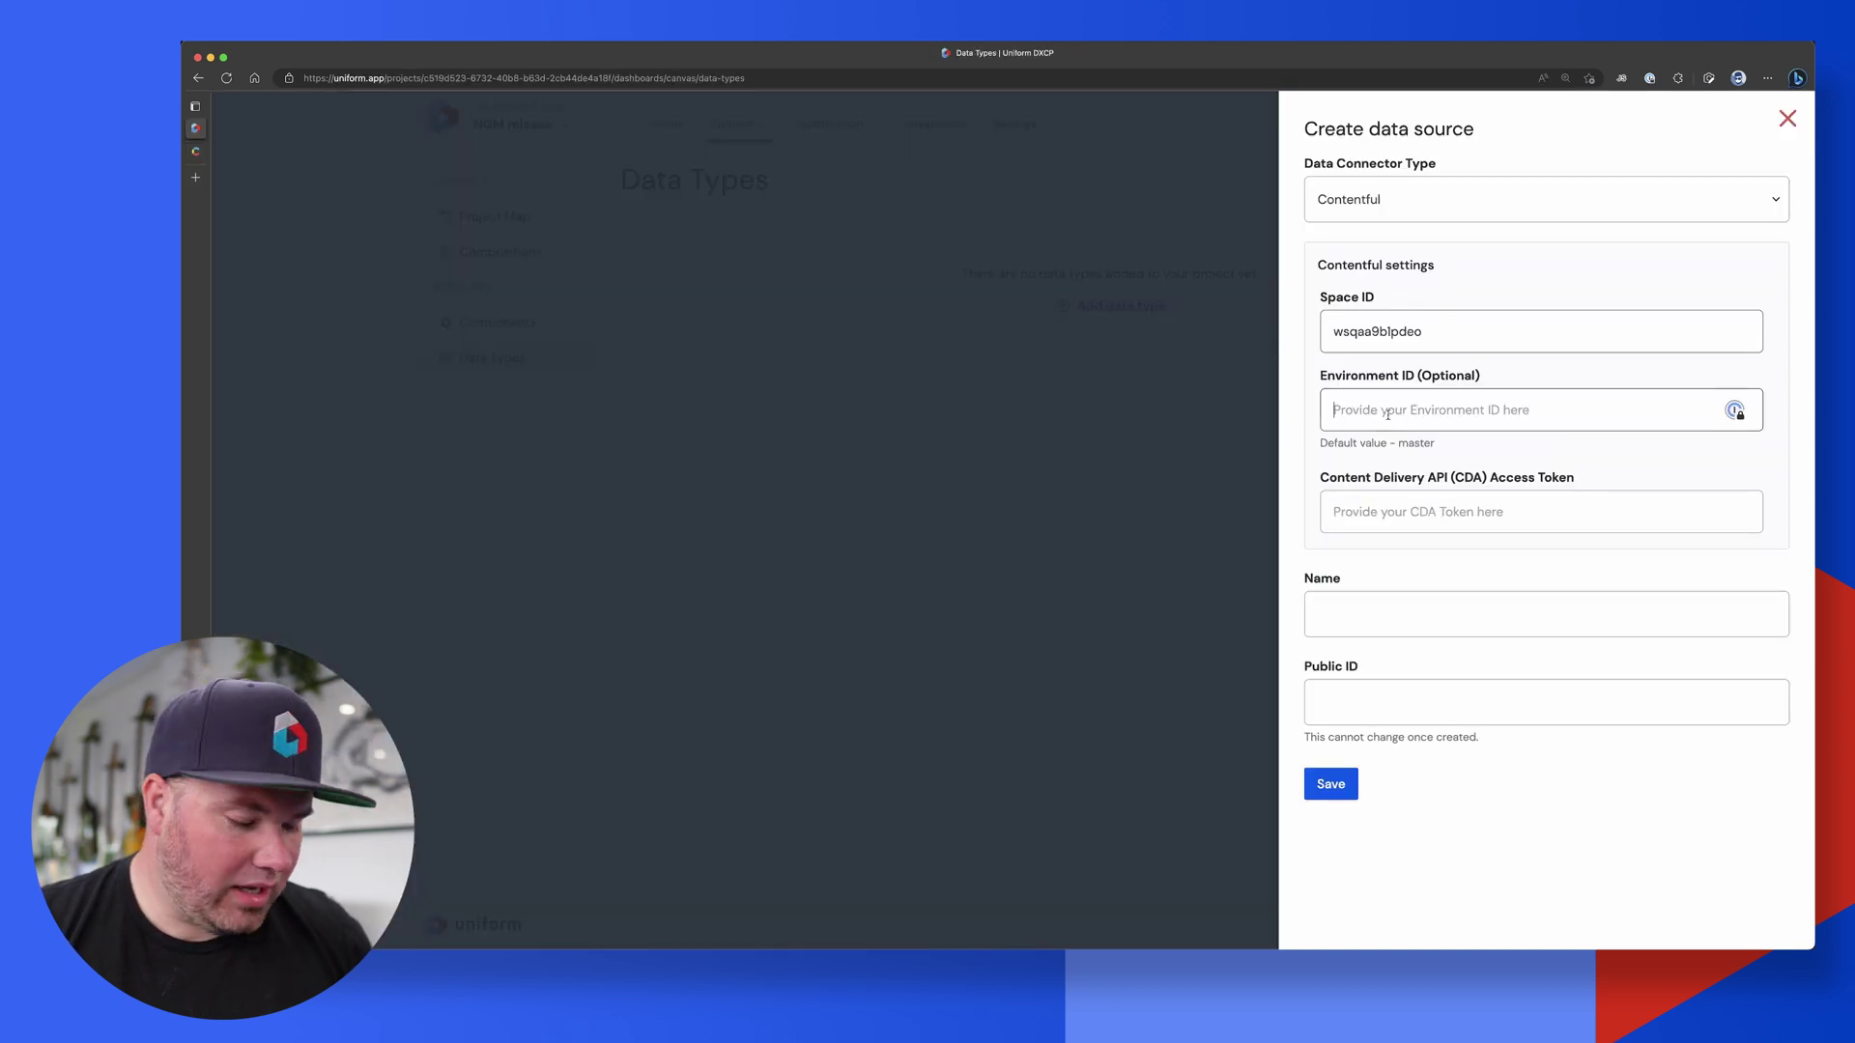
pyautogui.click(1395, 517)
pyautogui.hotkey('ctrl', 'v')
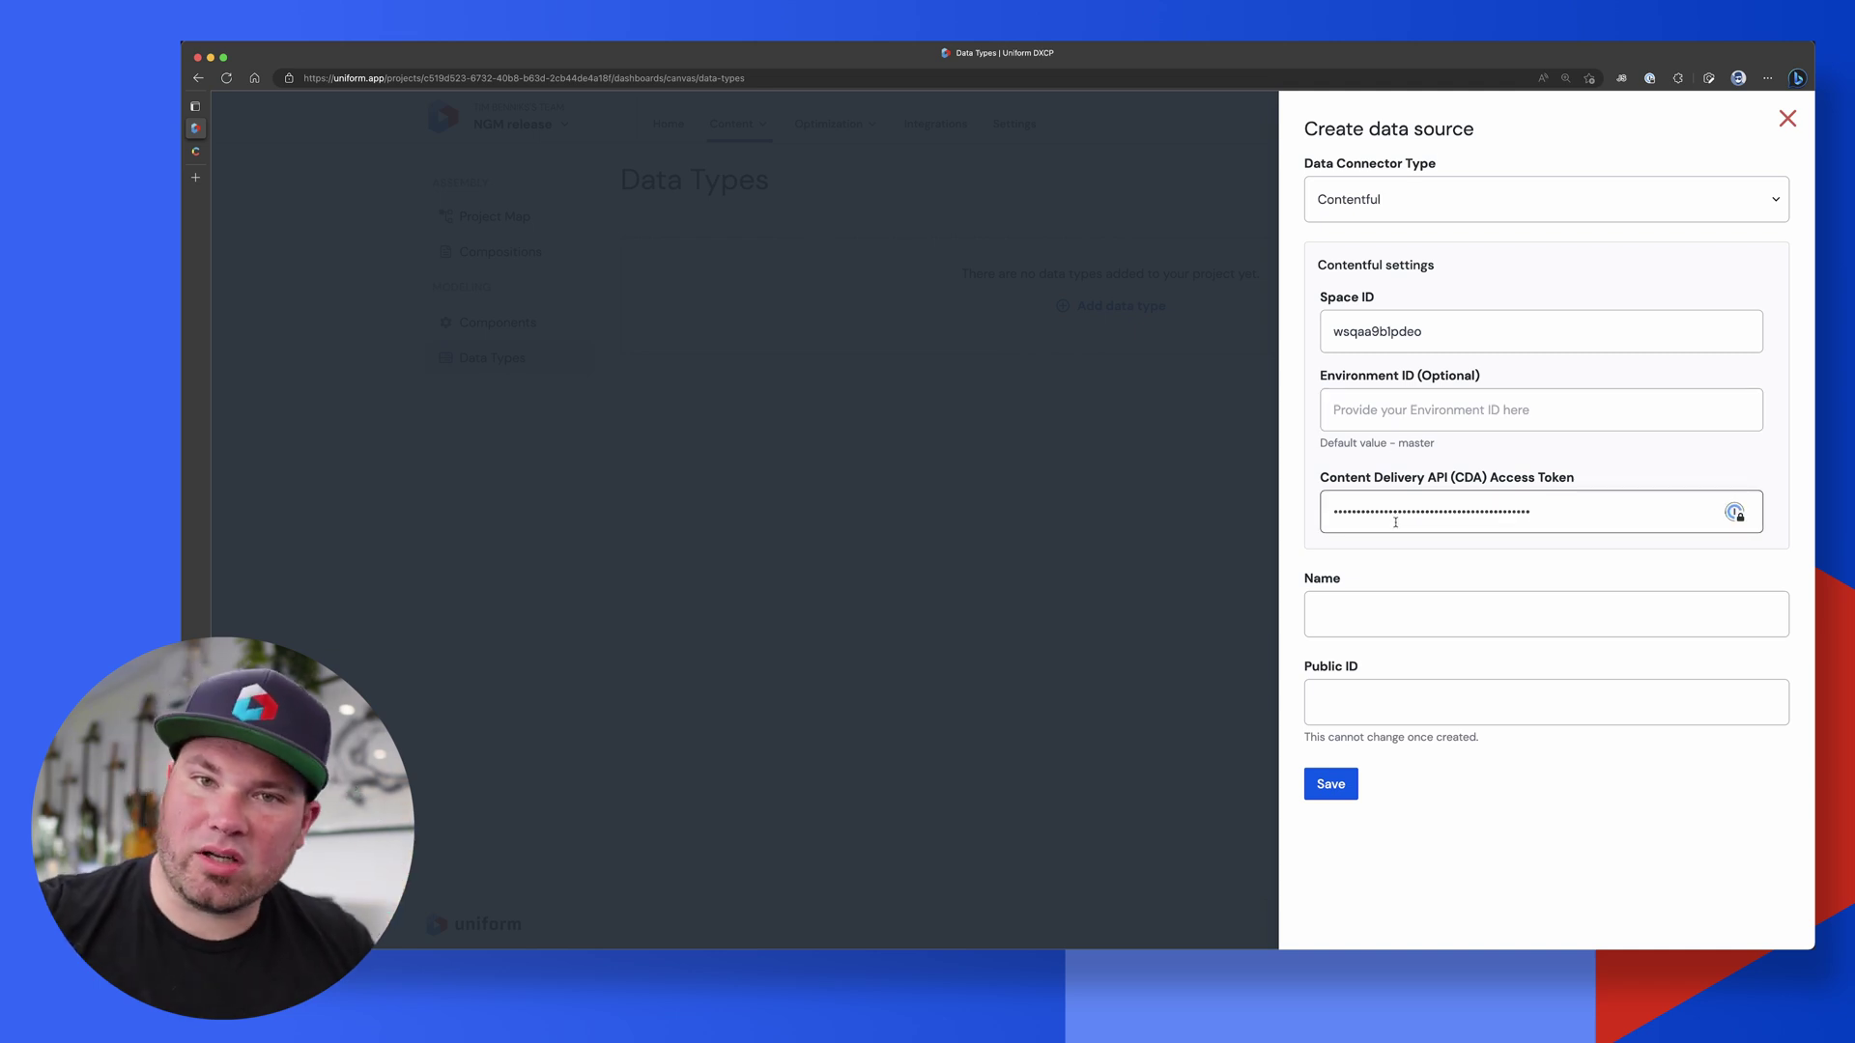
# Name the data source Contentful and save it.
pyautogui.click(1382, 611)
pyautogui.write('Contentful')
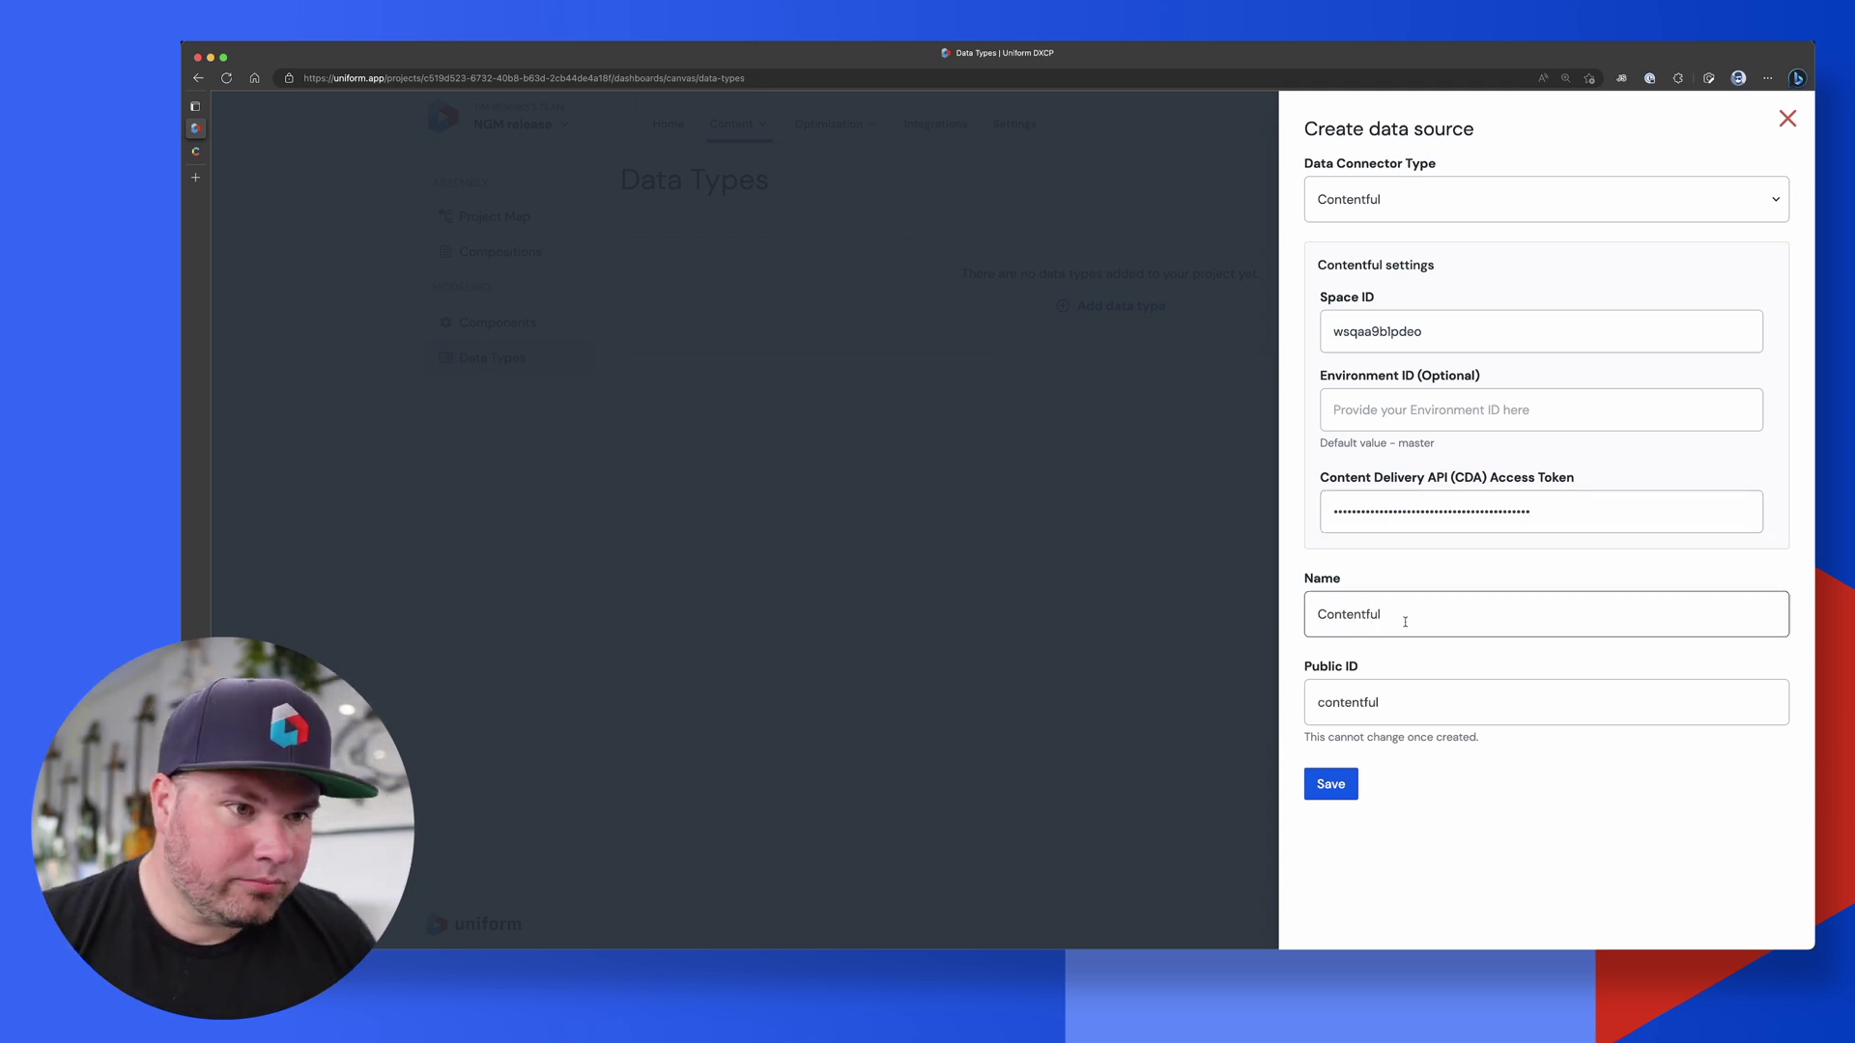
pyautogui.click(1330, 784)
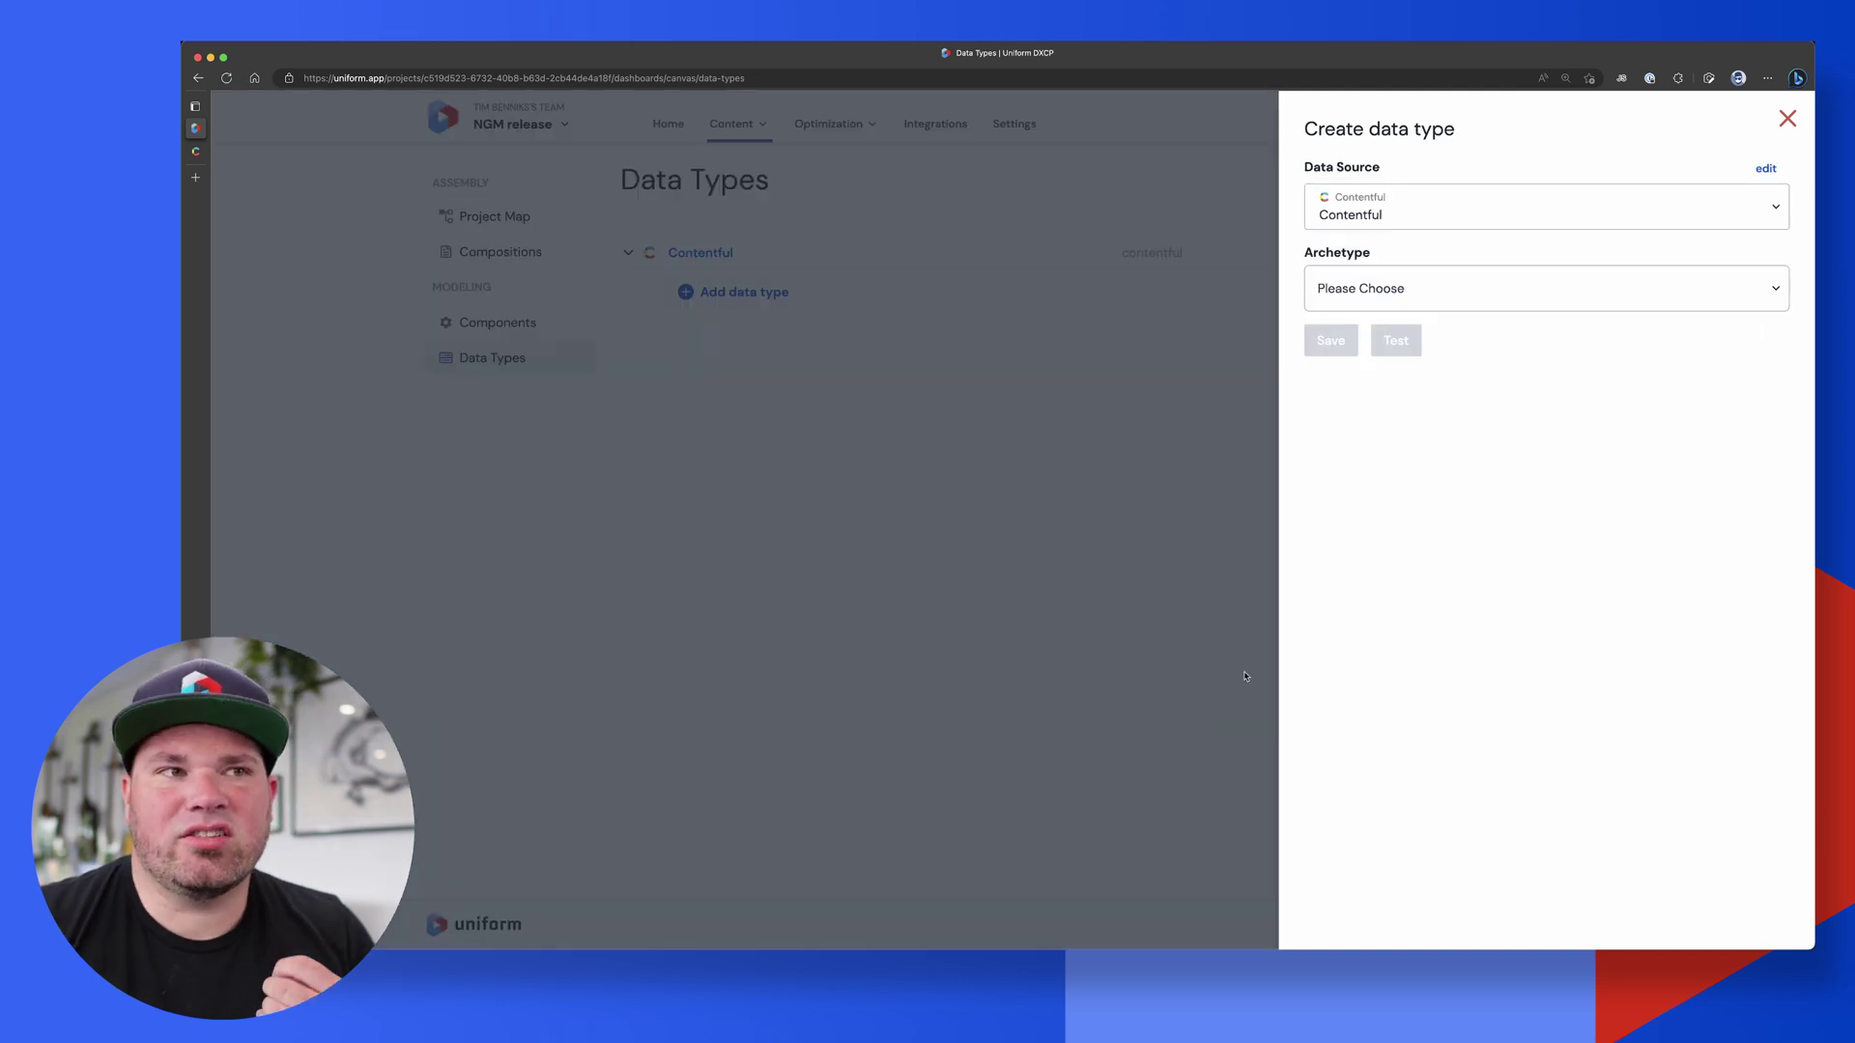
# Set the data type's archetype to Single Entry and allow the Call to Action content type.
pyautogui.click(1362, 288)
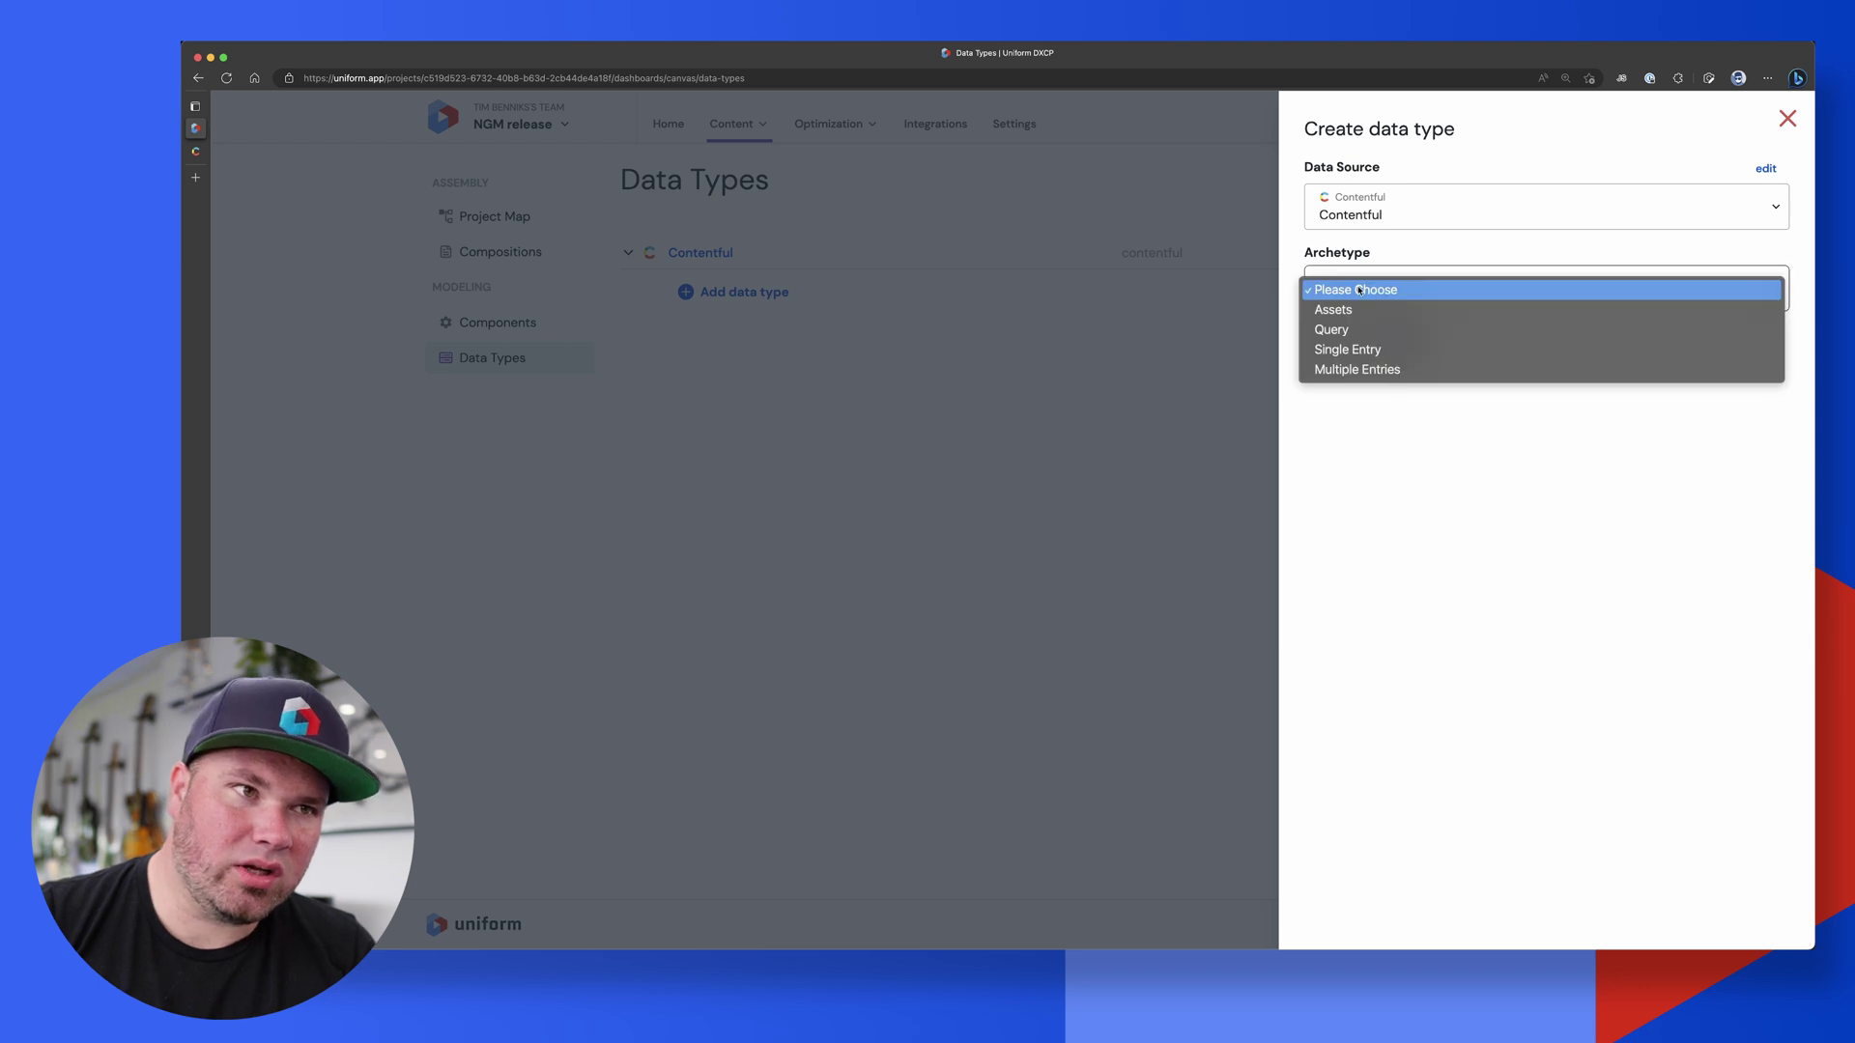
pyautogui.click(1459, 349)
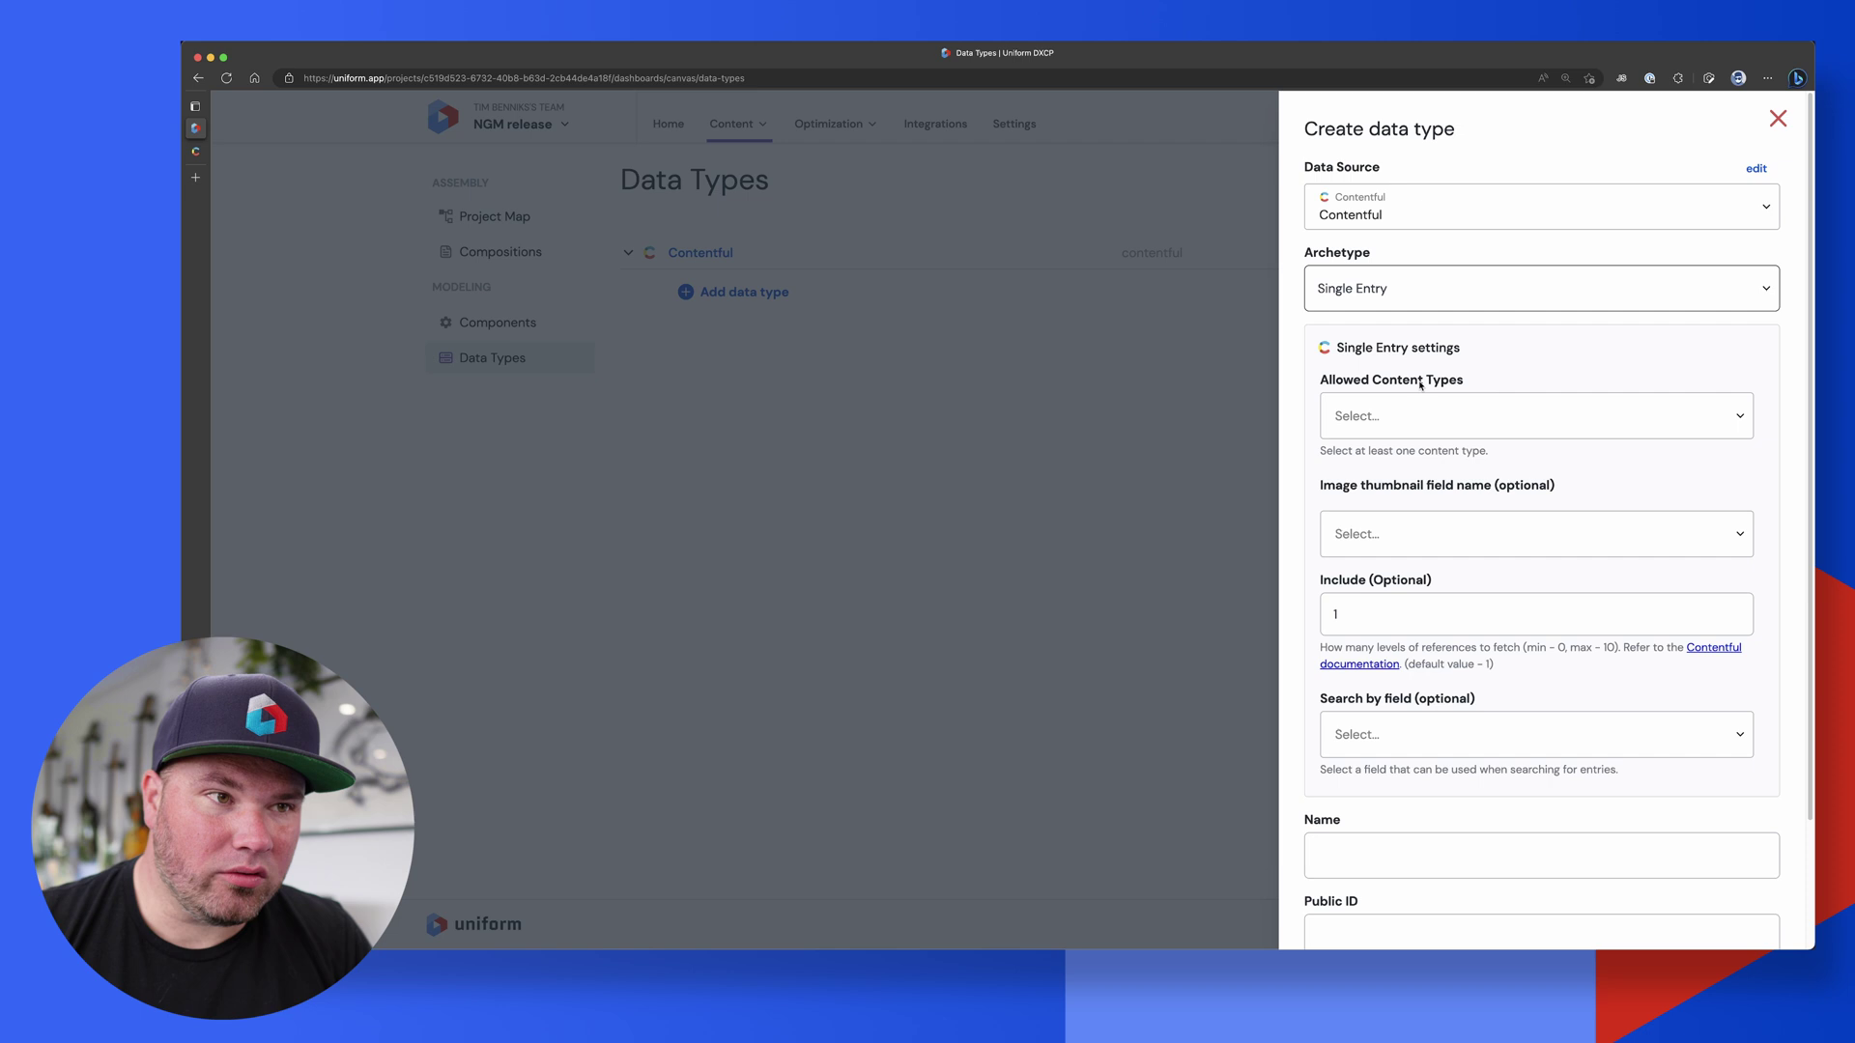
pyautogui.click(1410, 408)
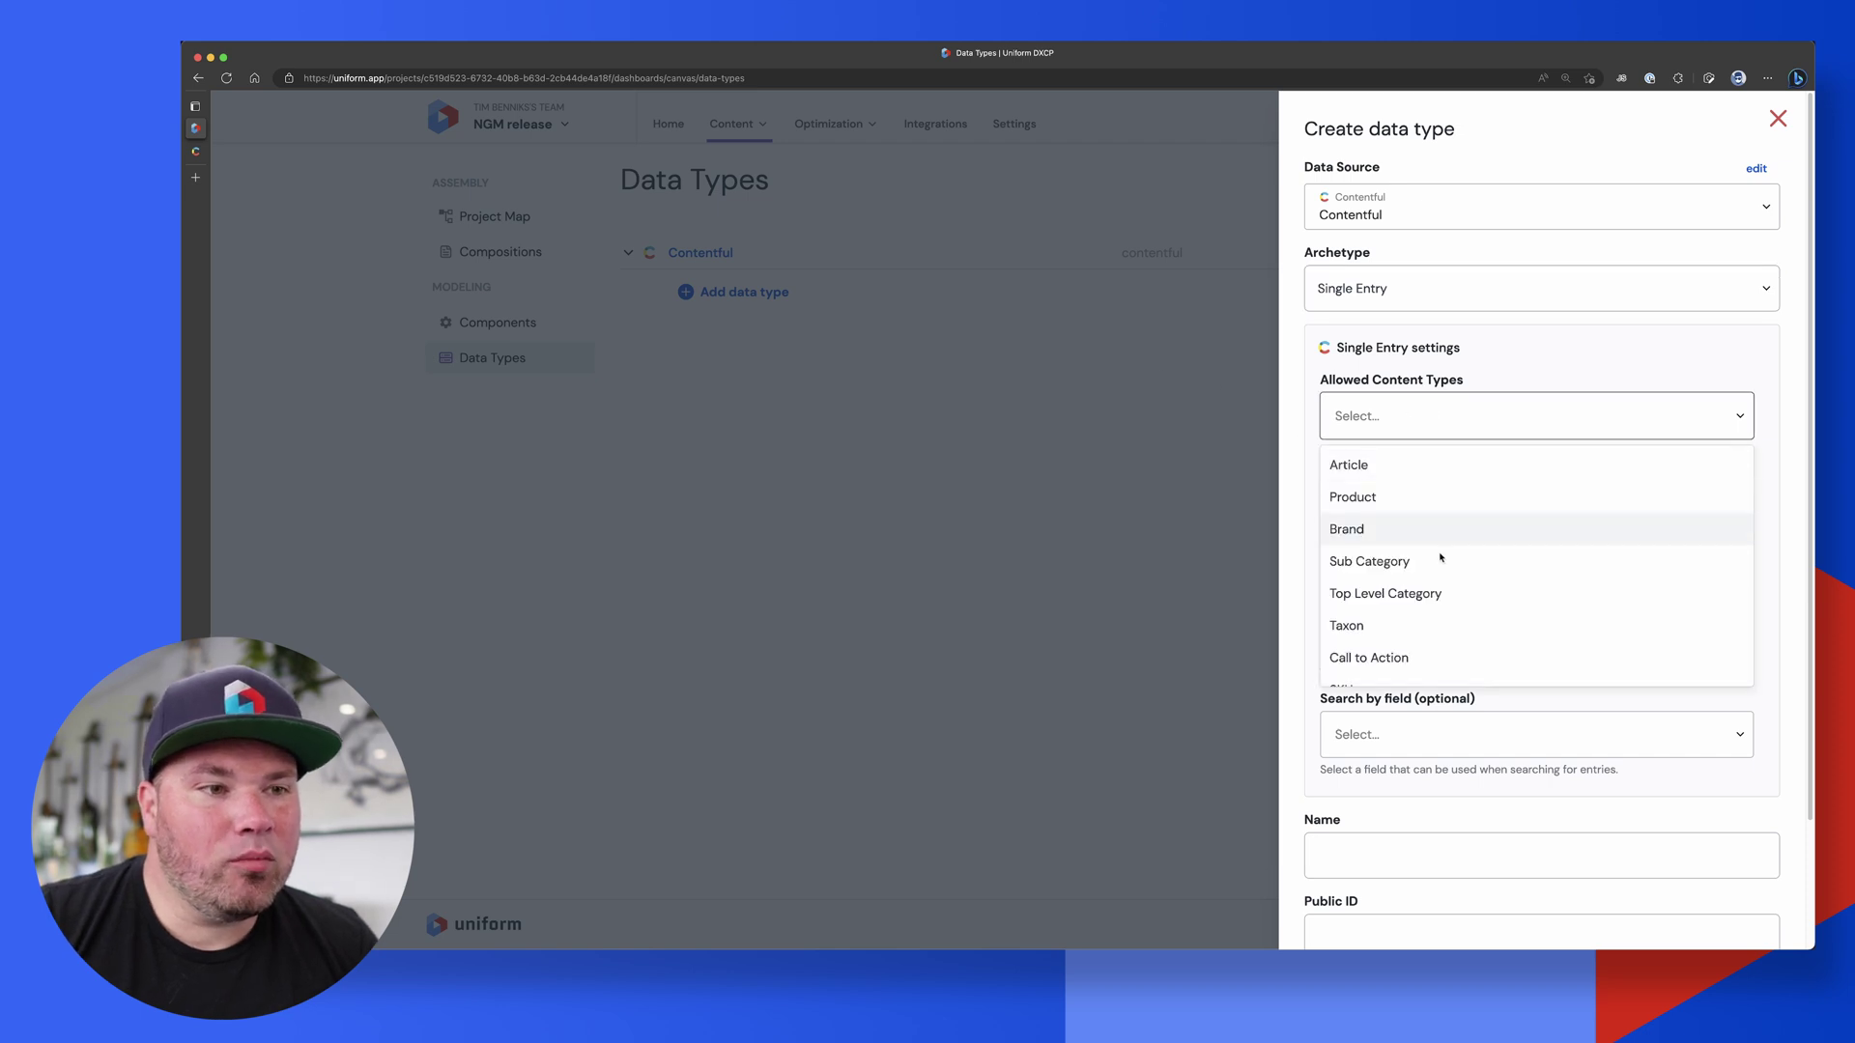
pyautogui.click(1413, 657)
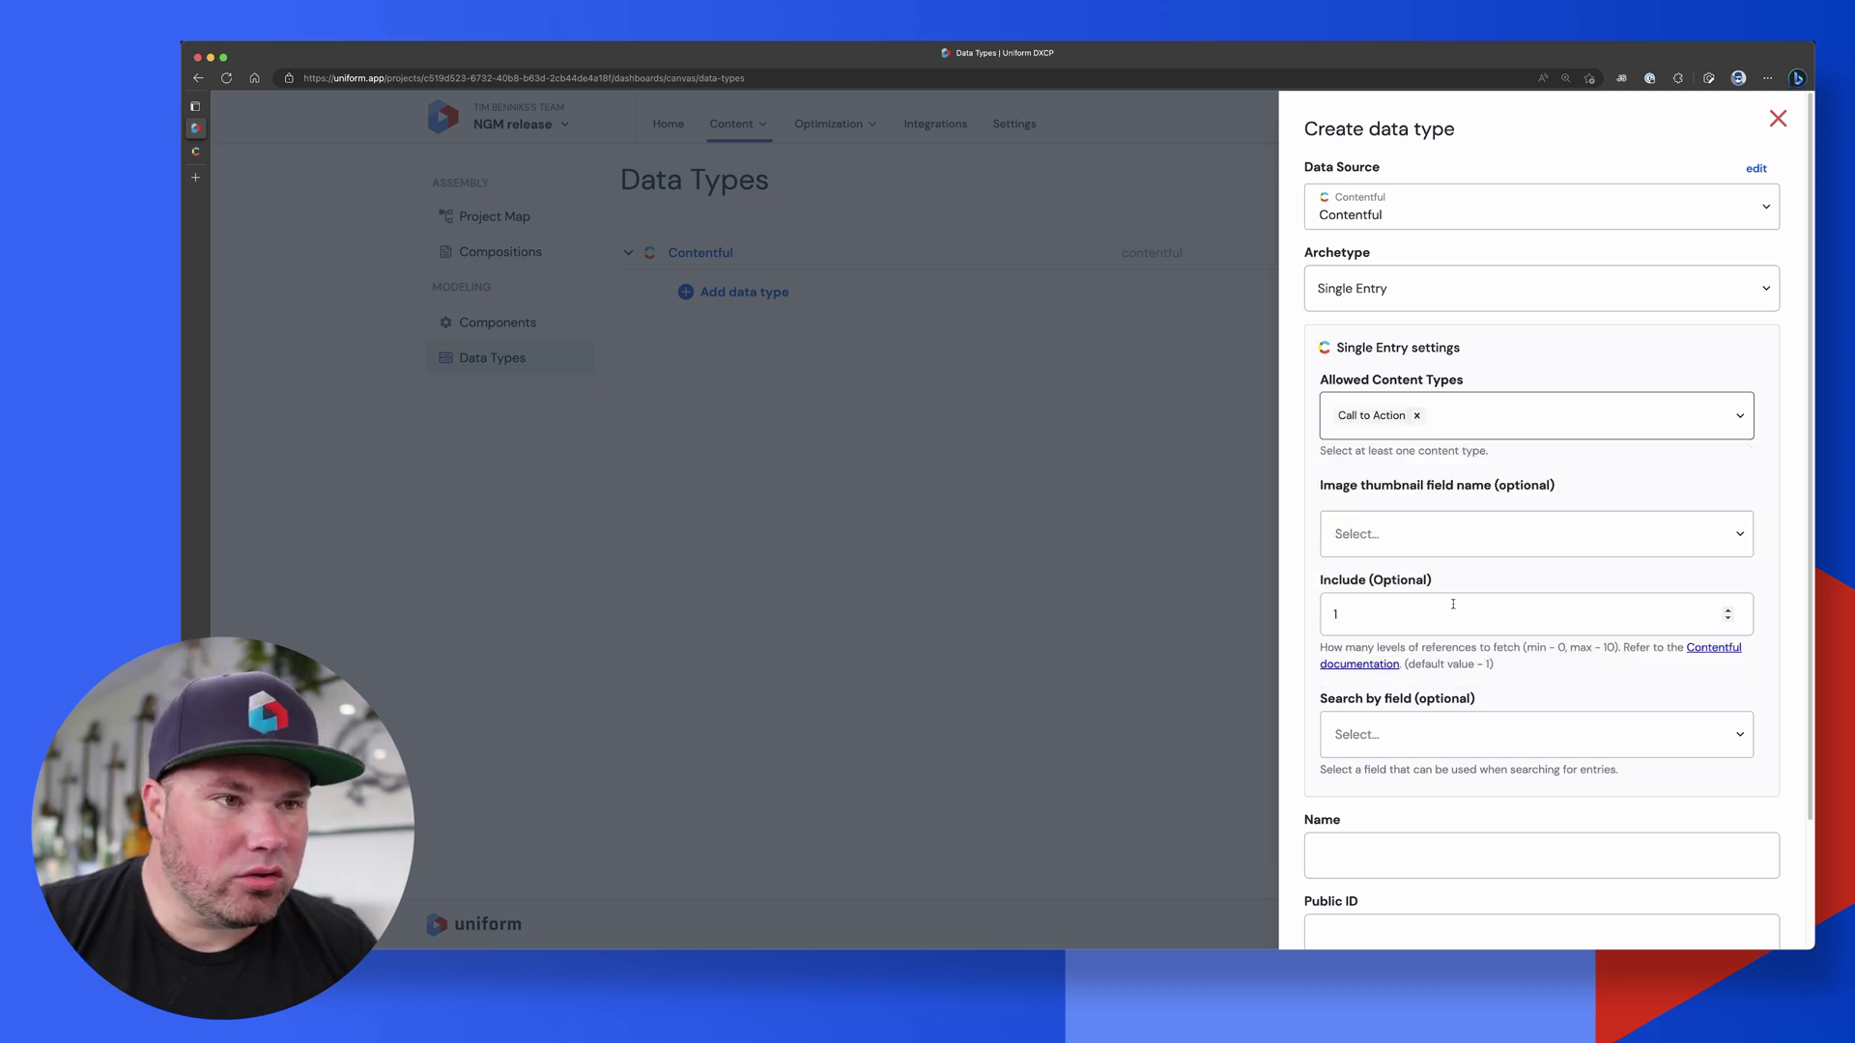
# Configure the Single Entry settings with Image (Link) as thumbnail field, 2 levels of references and Title (Symbol) as search field.
pyautogui.click(1456, 536)
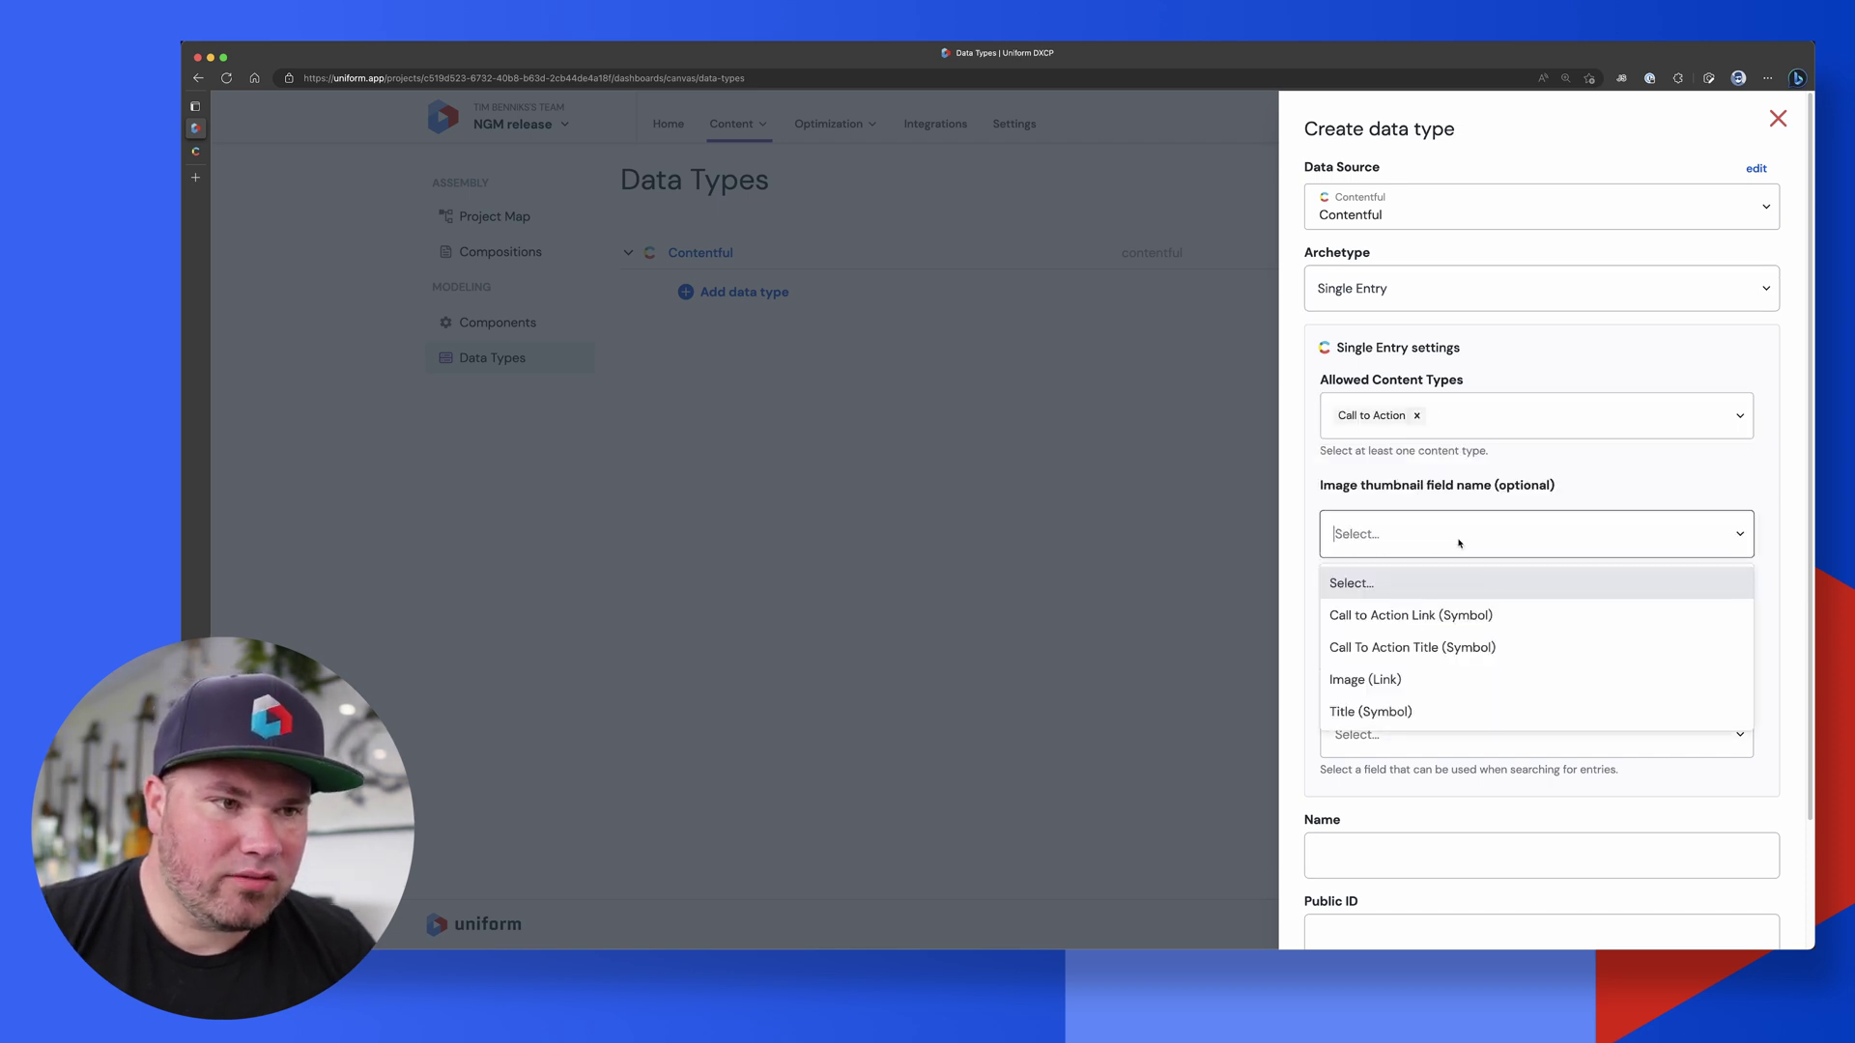
pyautogui.click(1432, 681)
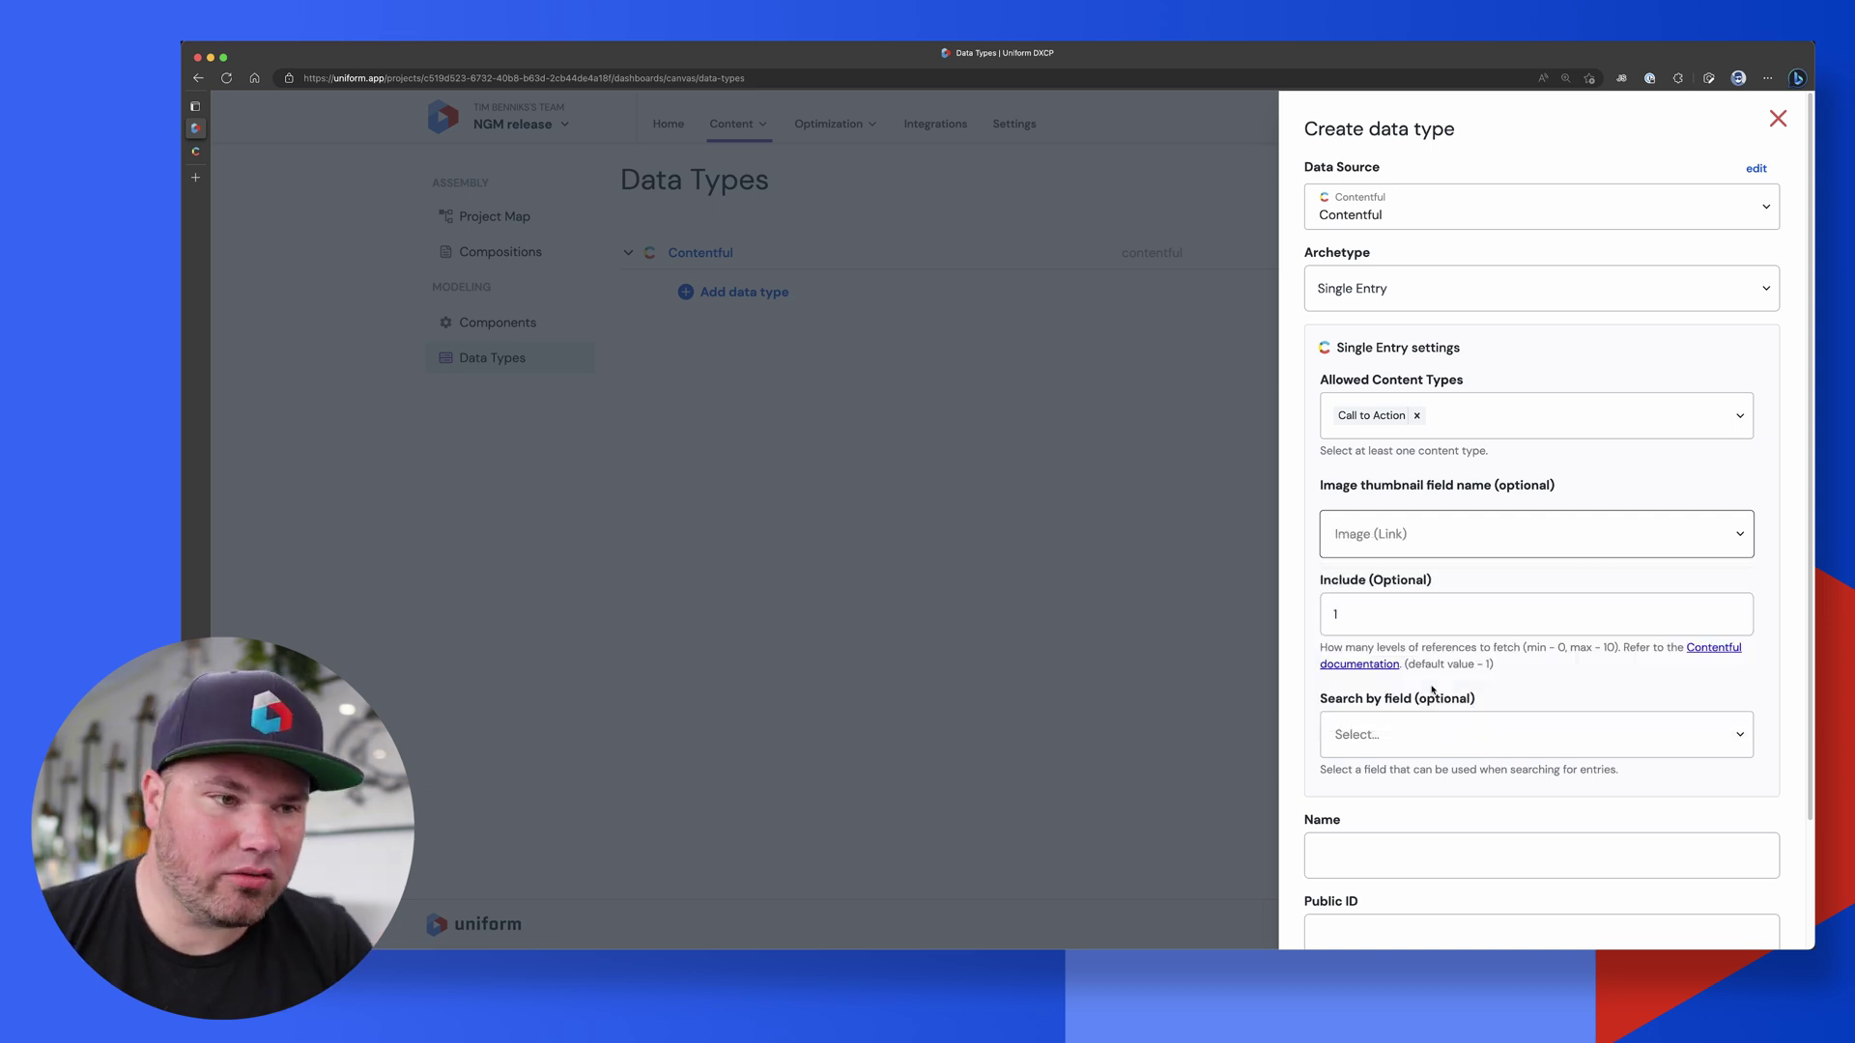
pyautogui.scroll(-2, 1720, 502)
pyautogui.click(1727, 502)
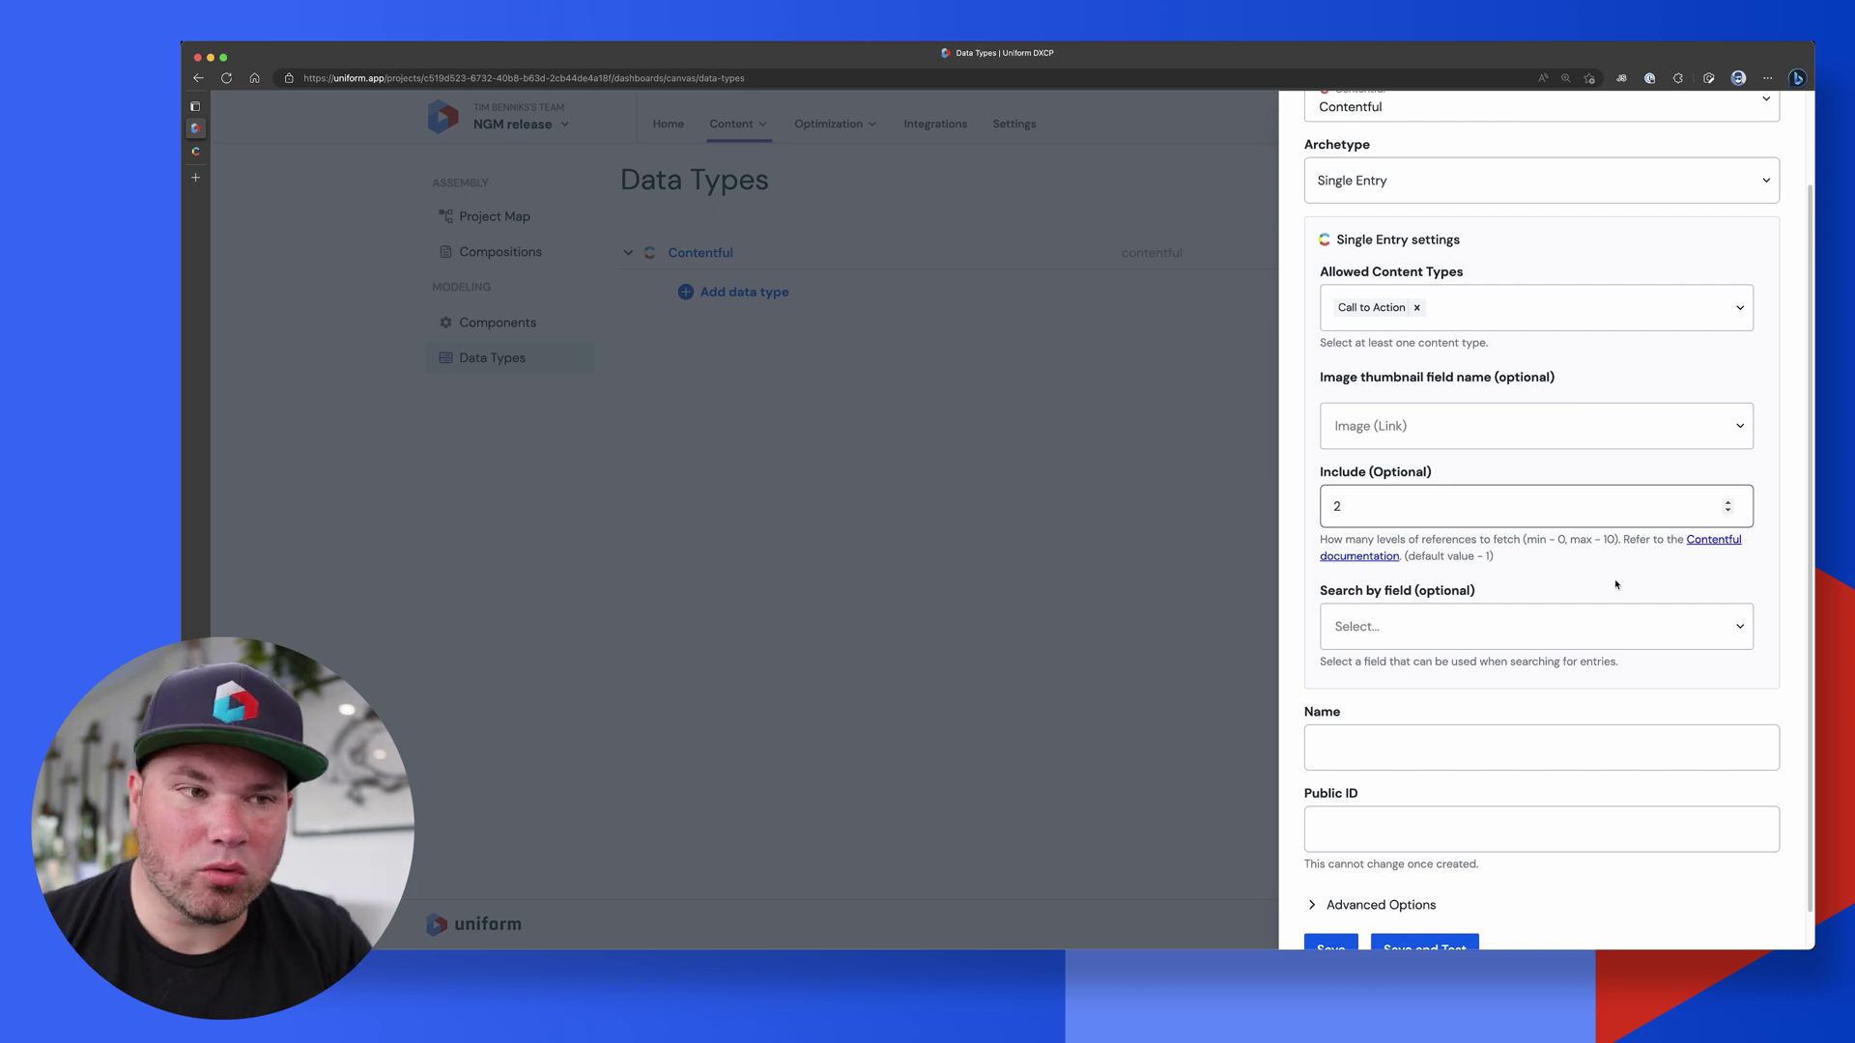
pyautogui.click(1457, 627)
pyautogui.click(1353, 594)
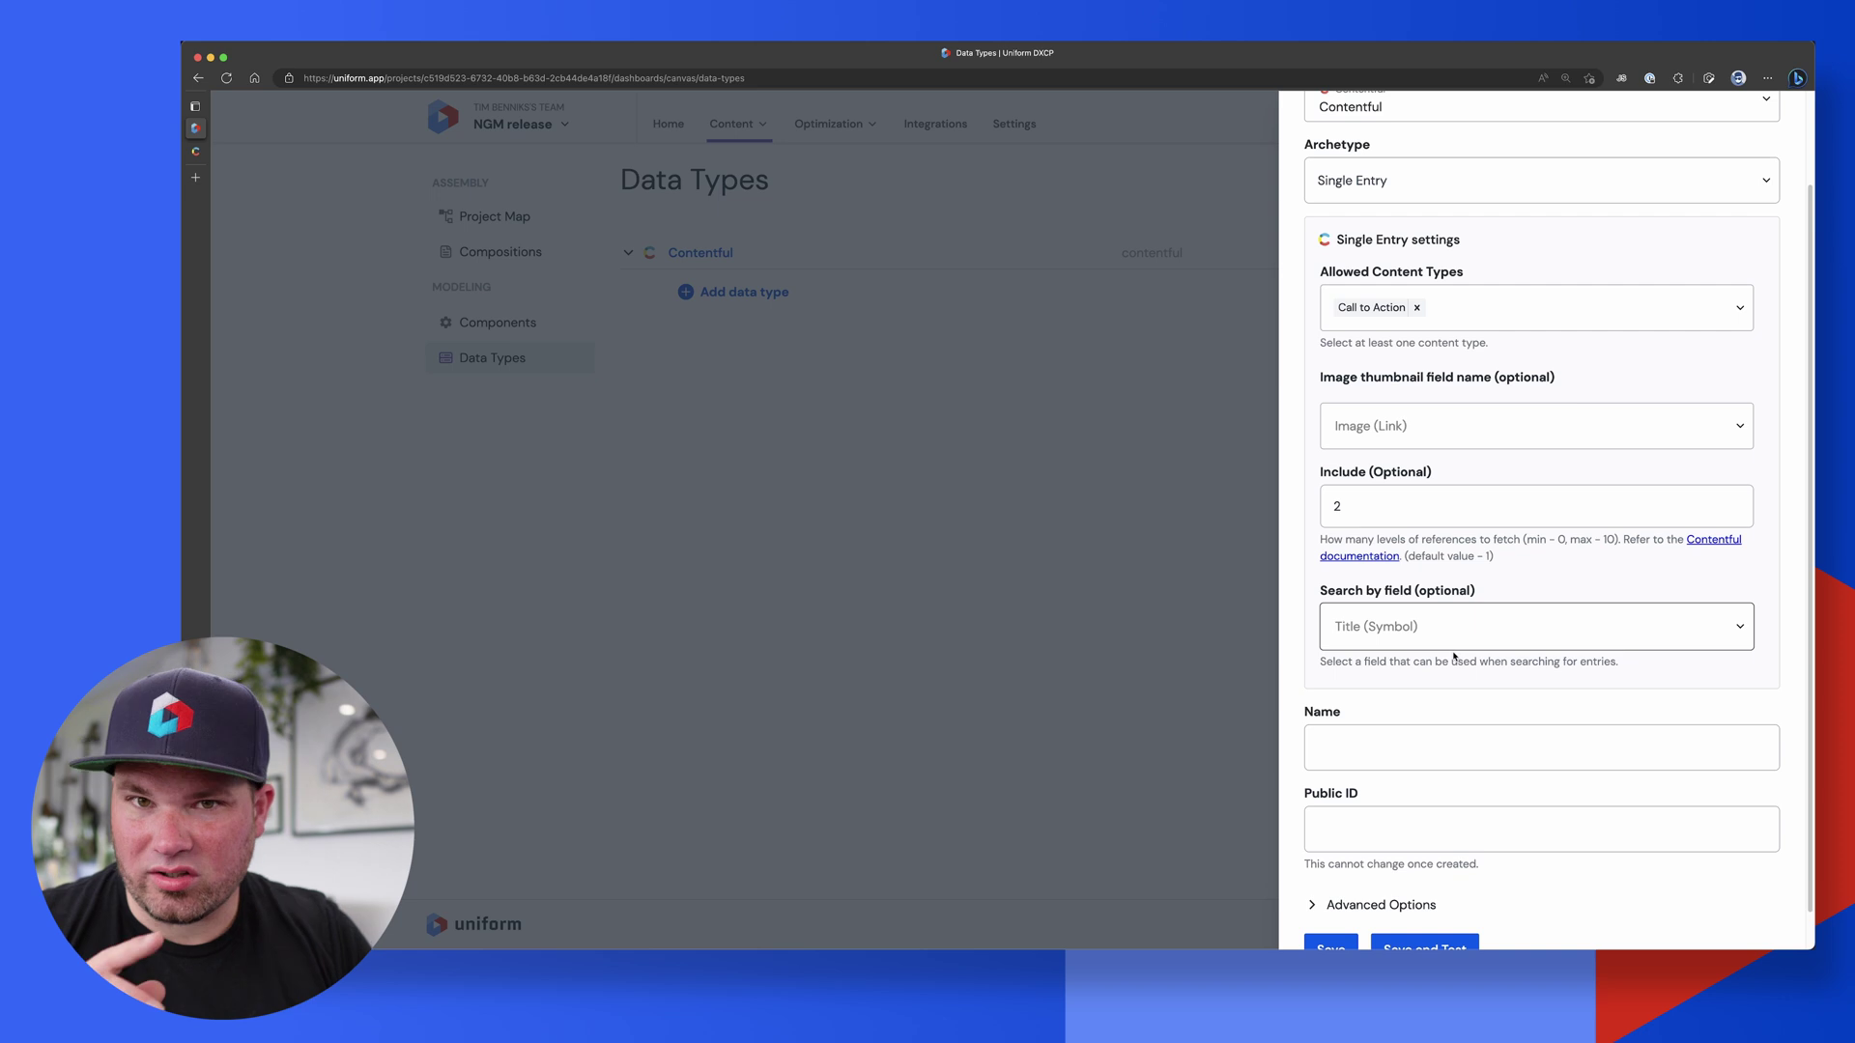
# Name the data type CTA, save it and open its test view.
pyautogui.scroll(-1, 1440, 676)
pyautogui.click(1397, 705)
pyautogui.write('CTA')
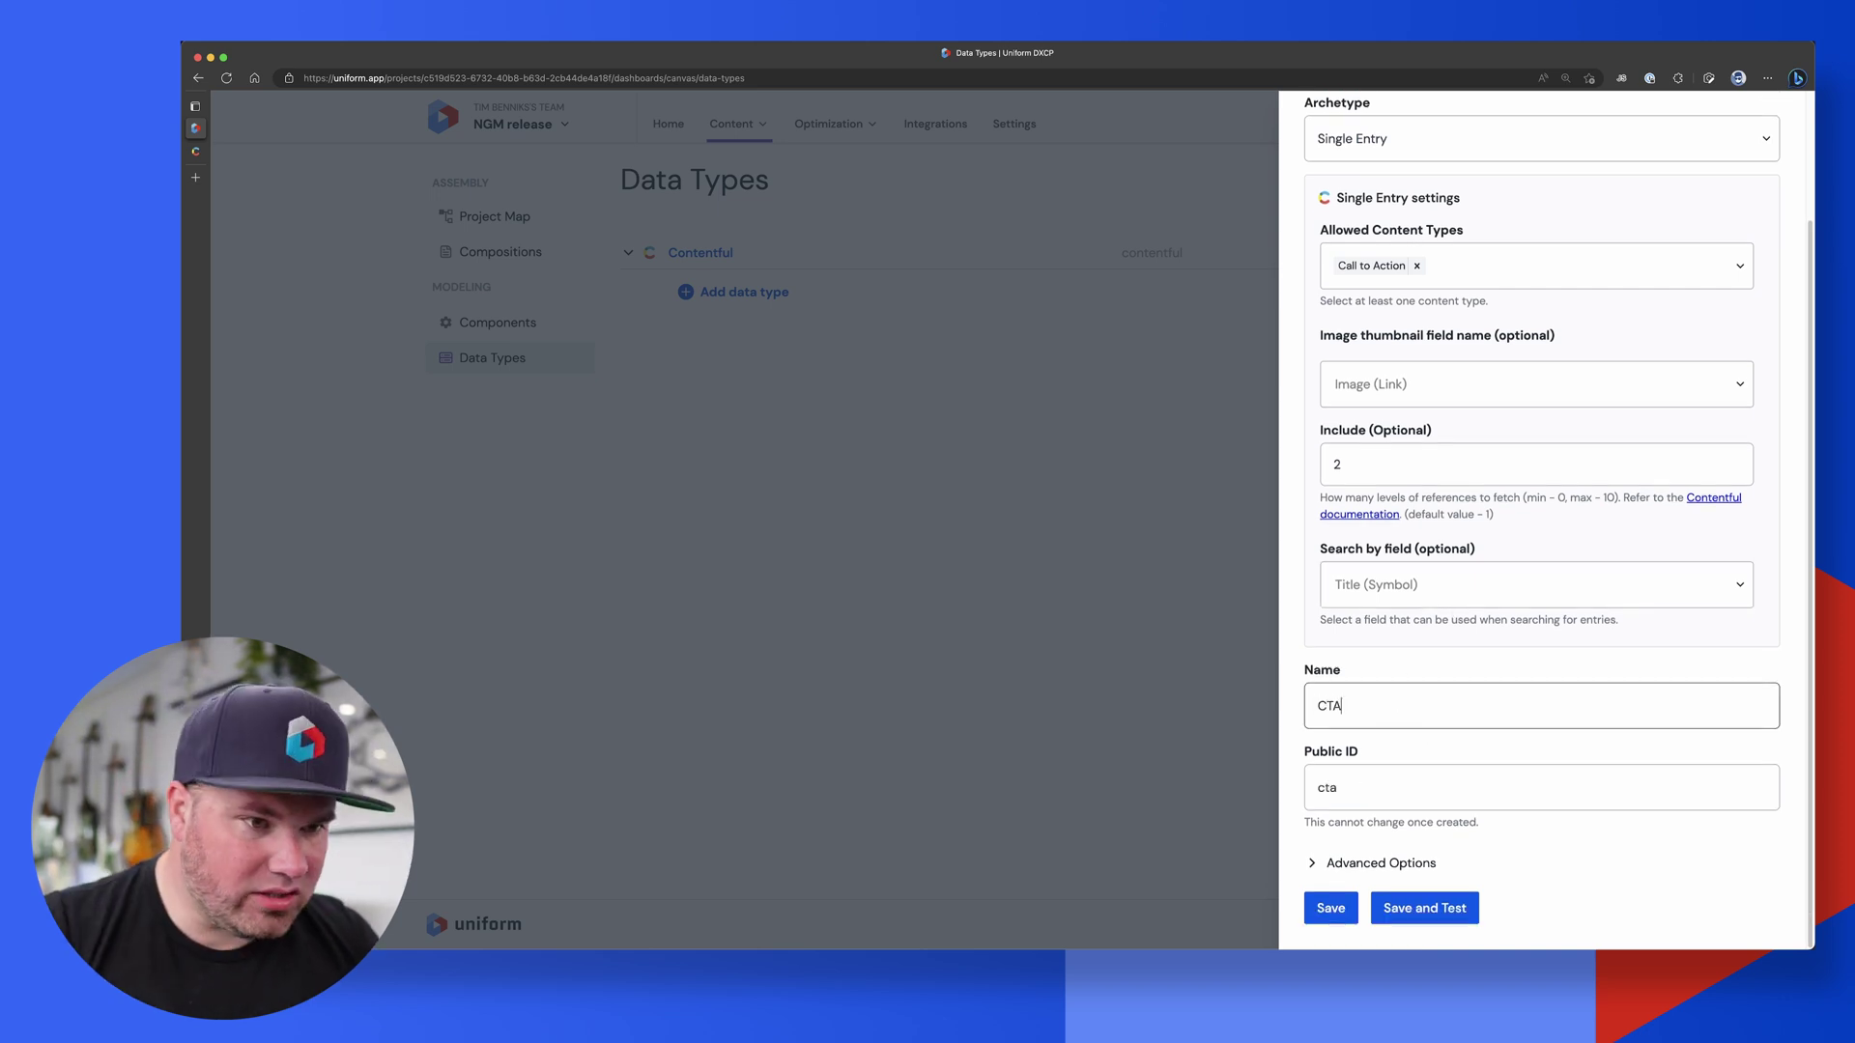
pyautogui.click(1444, 912)
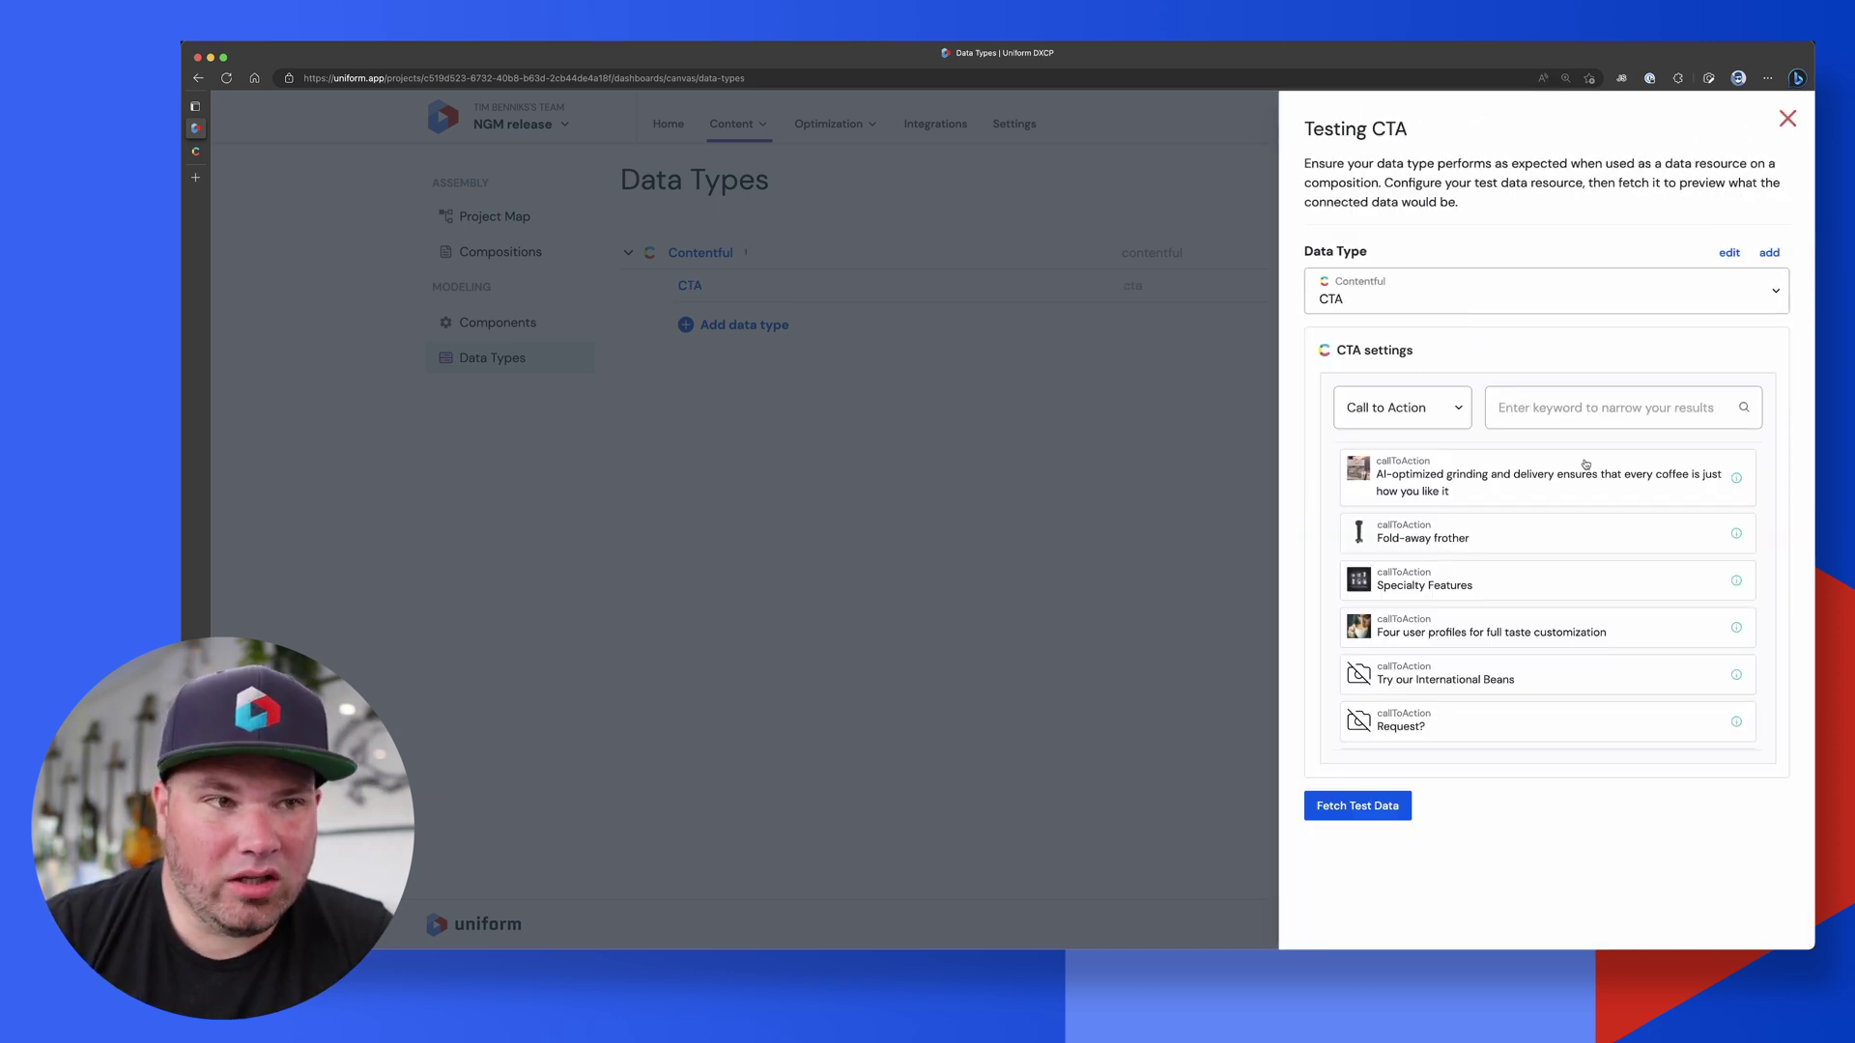
# Fetch test data for the "AI-optimized grinding and delivery" entry, inspect its title and image fields, and close the test.
pyautogui.click(1574, 479)
pyautogui.click(1358, 926)
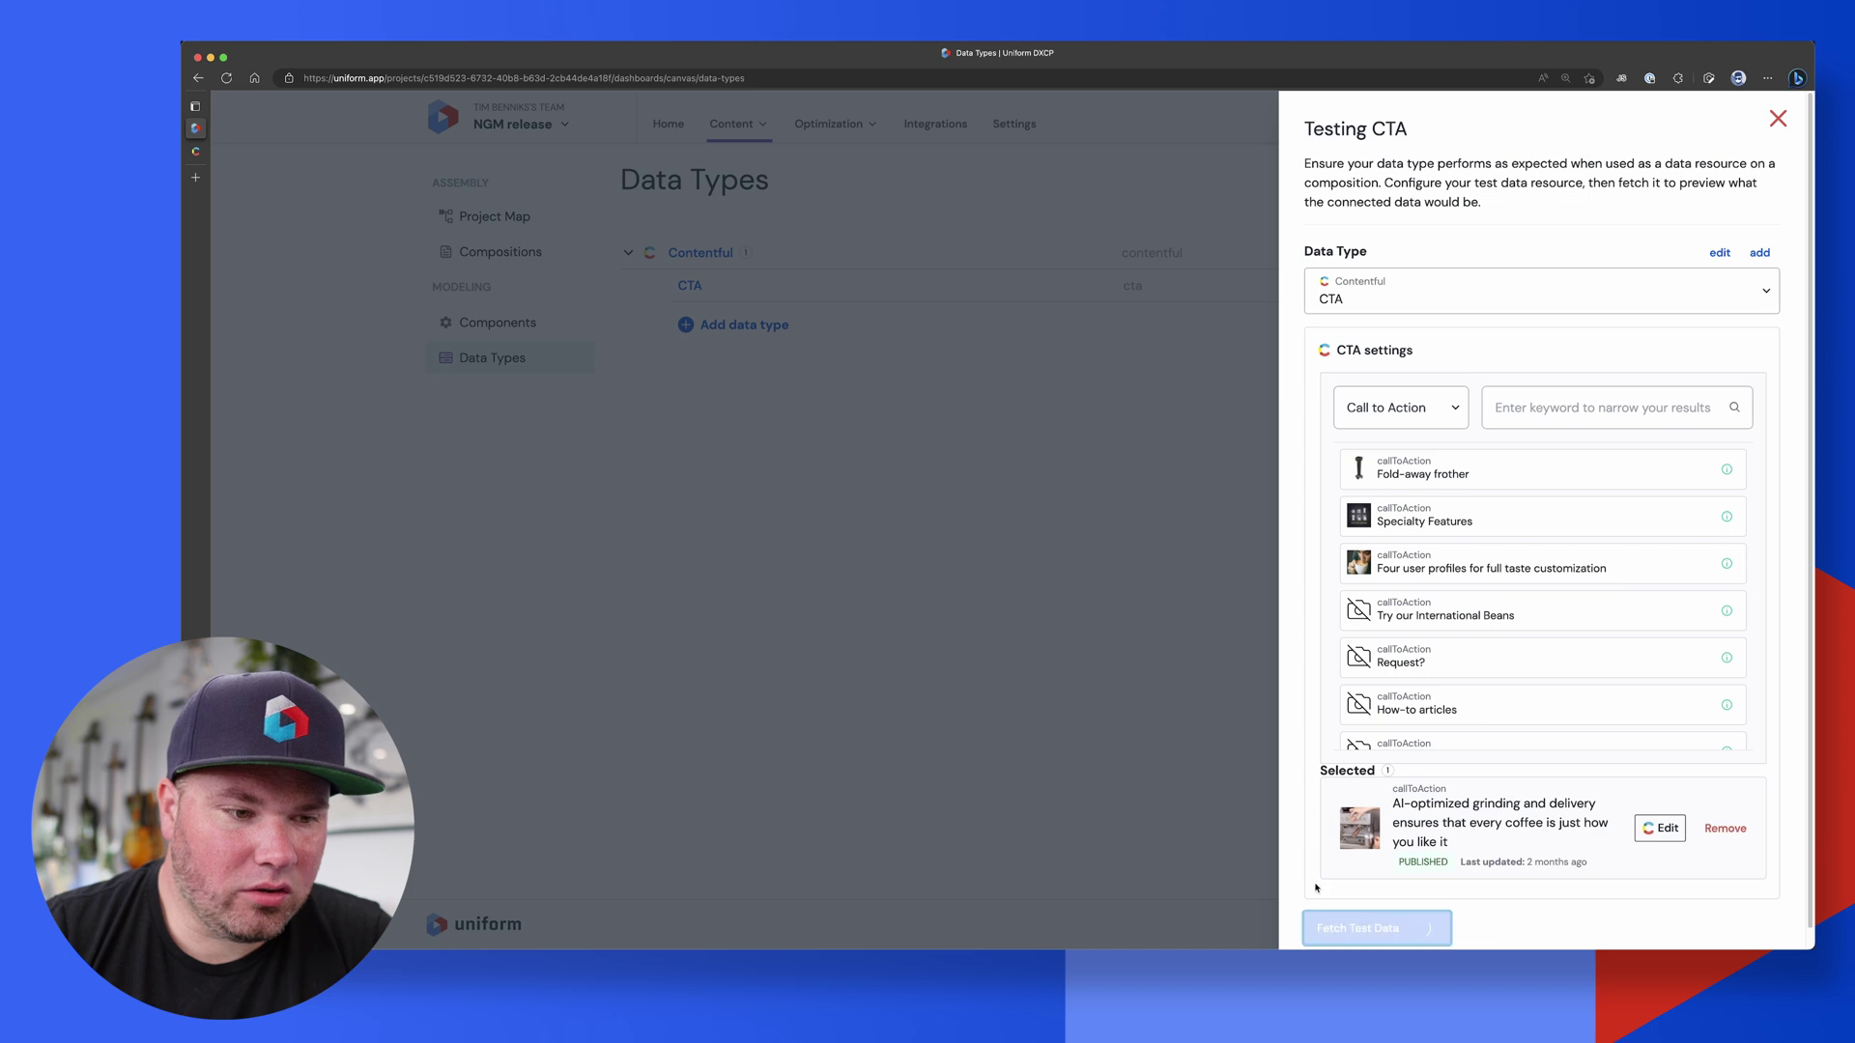
pyautogui.scroll(-3, 1307, 723)
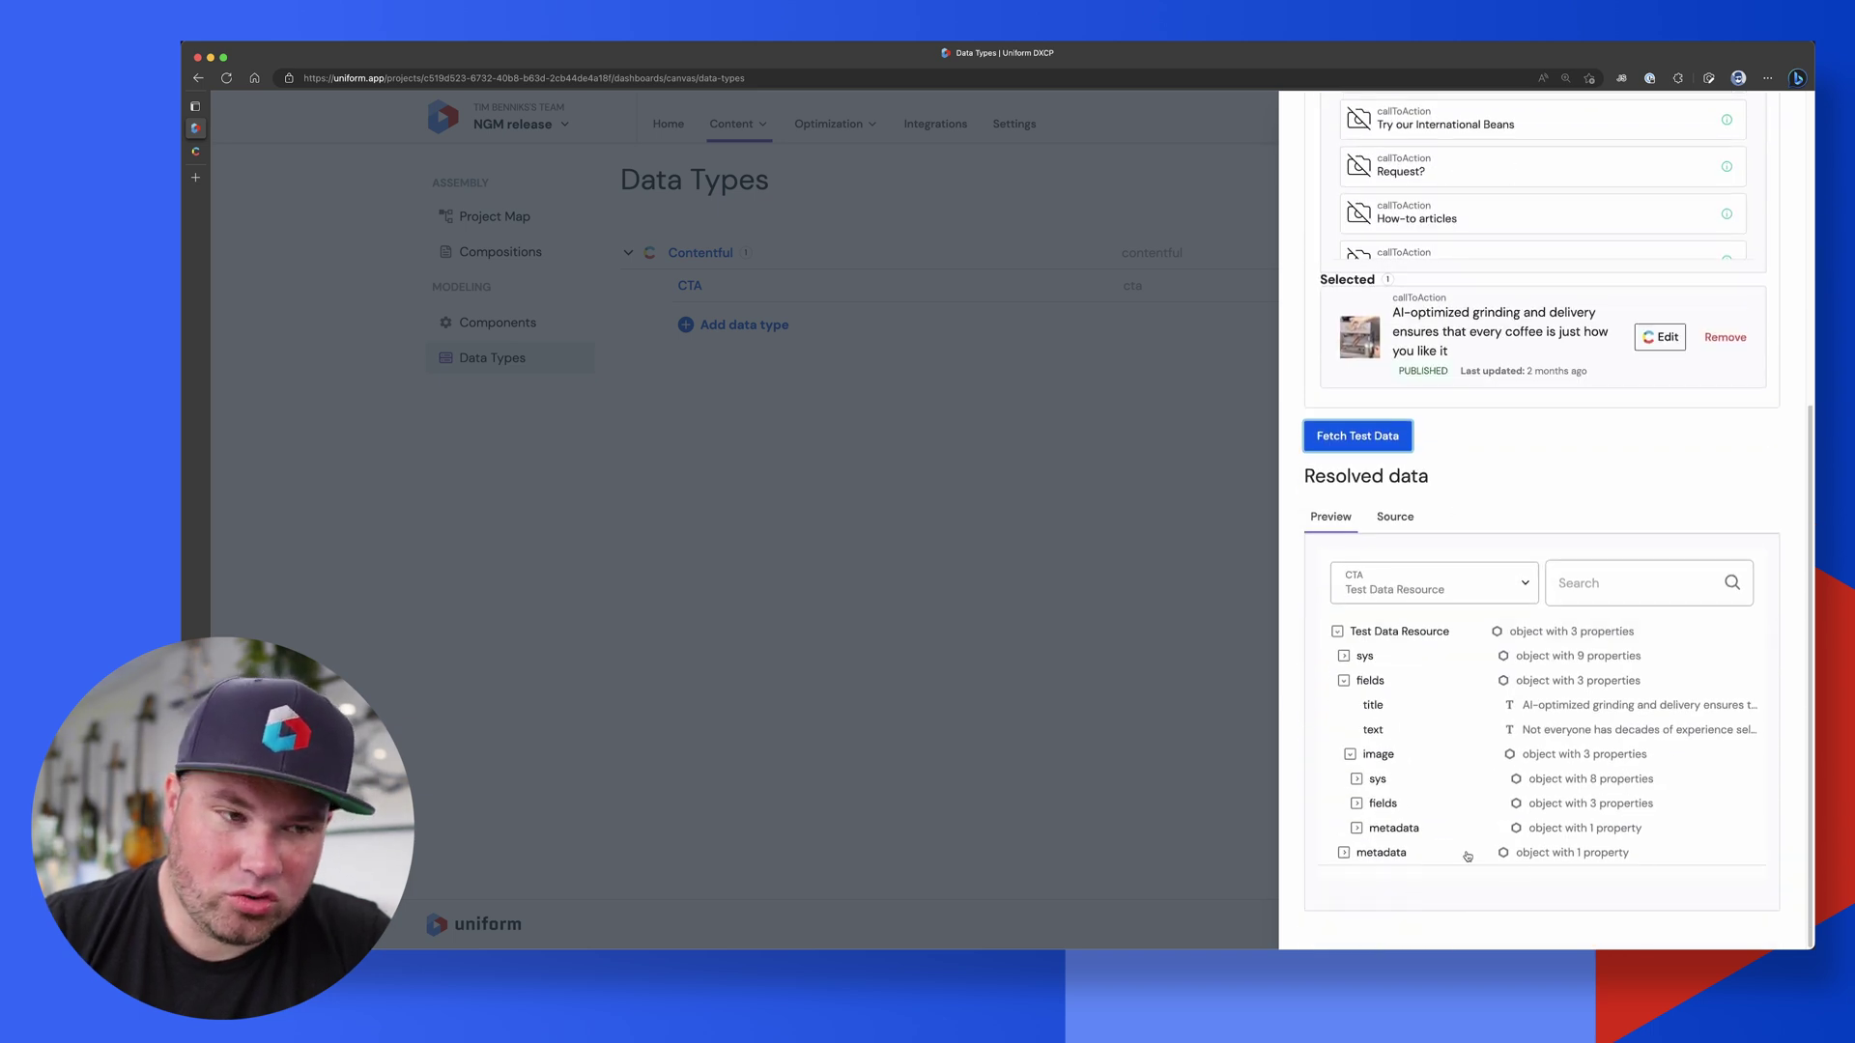
pyautogui.click(1372, 705)
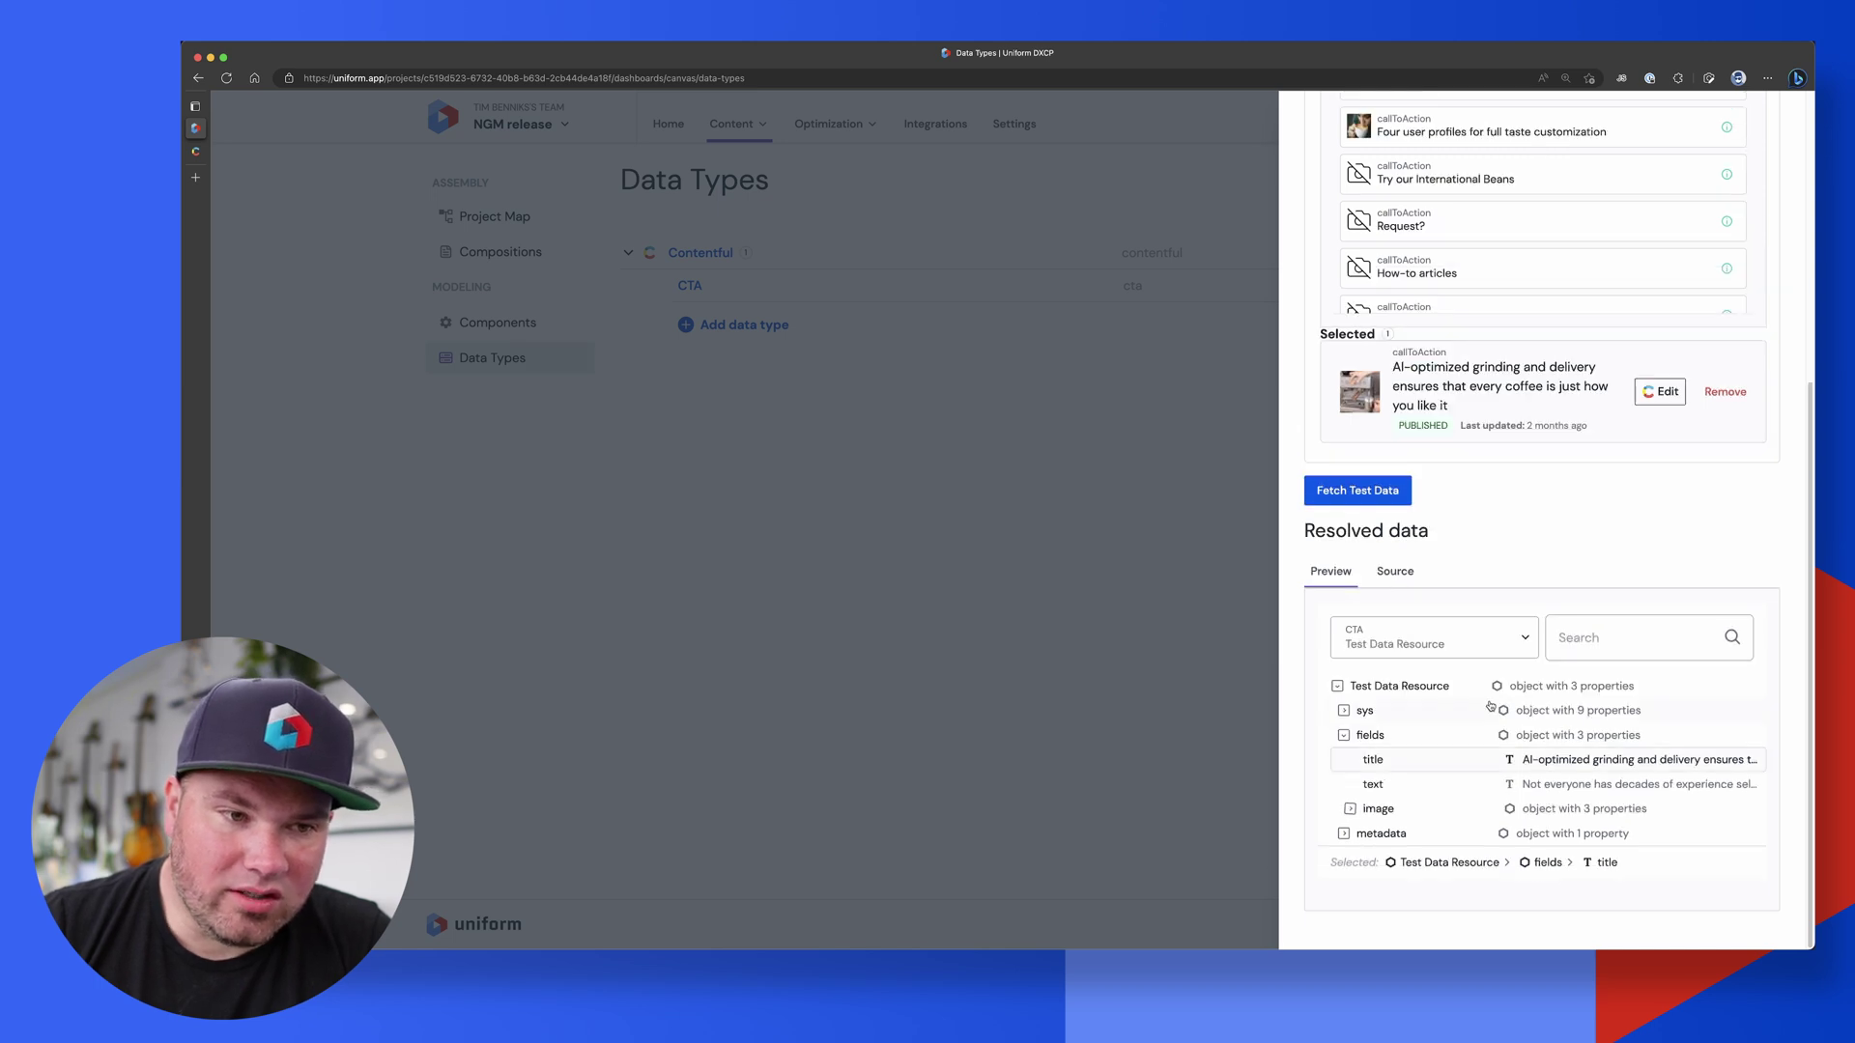
pyautogui.click(1356, 813)
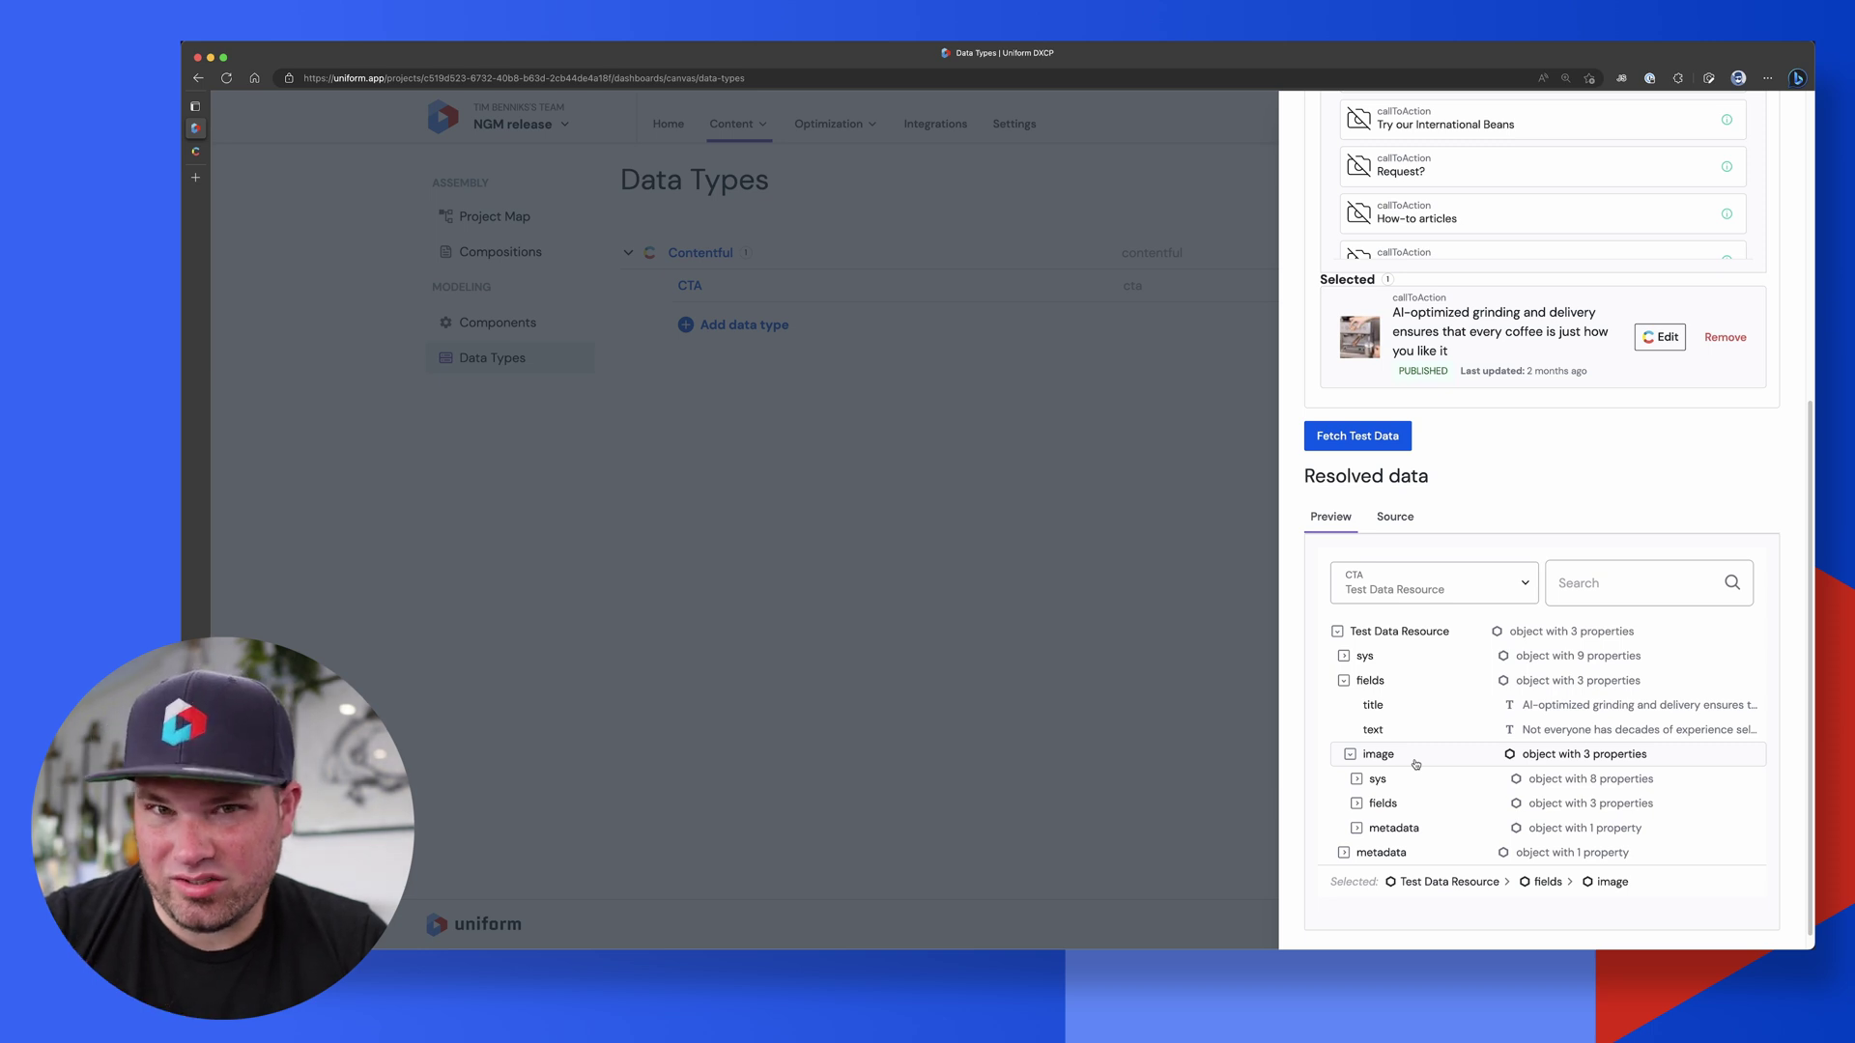
pyautogui.click(1180, 688)
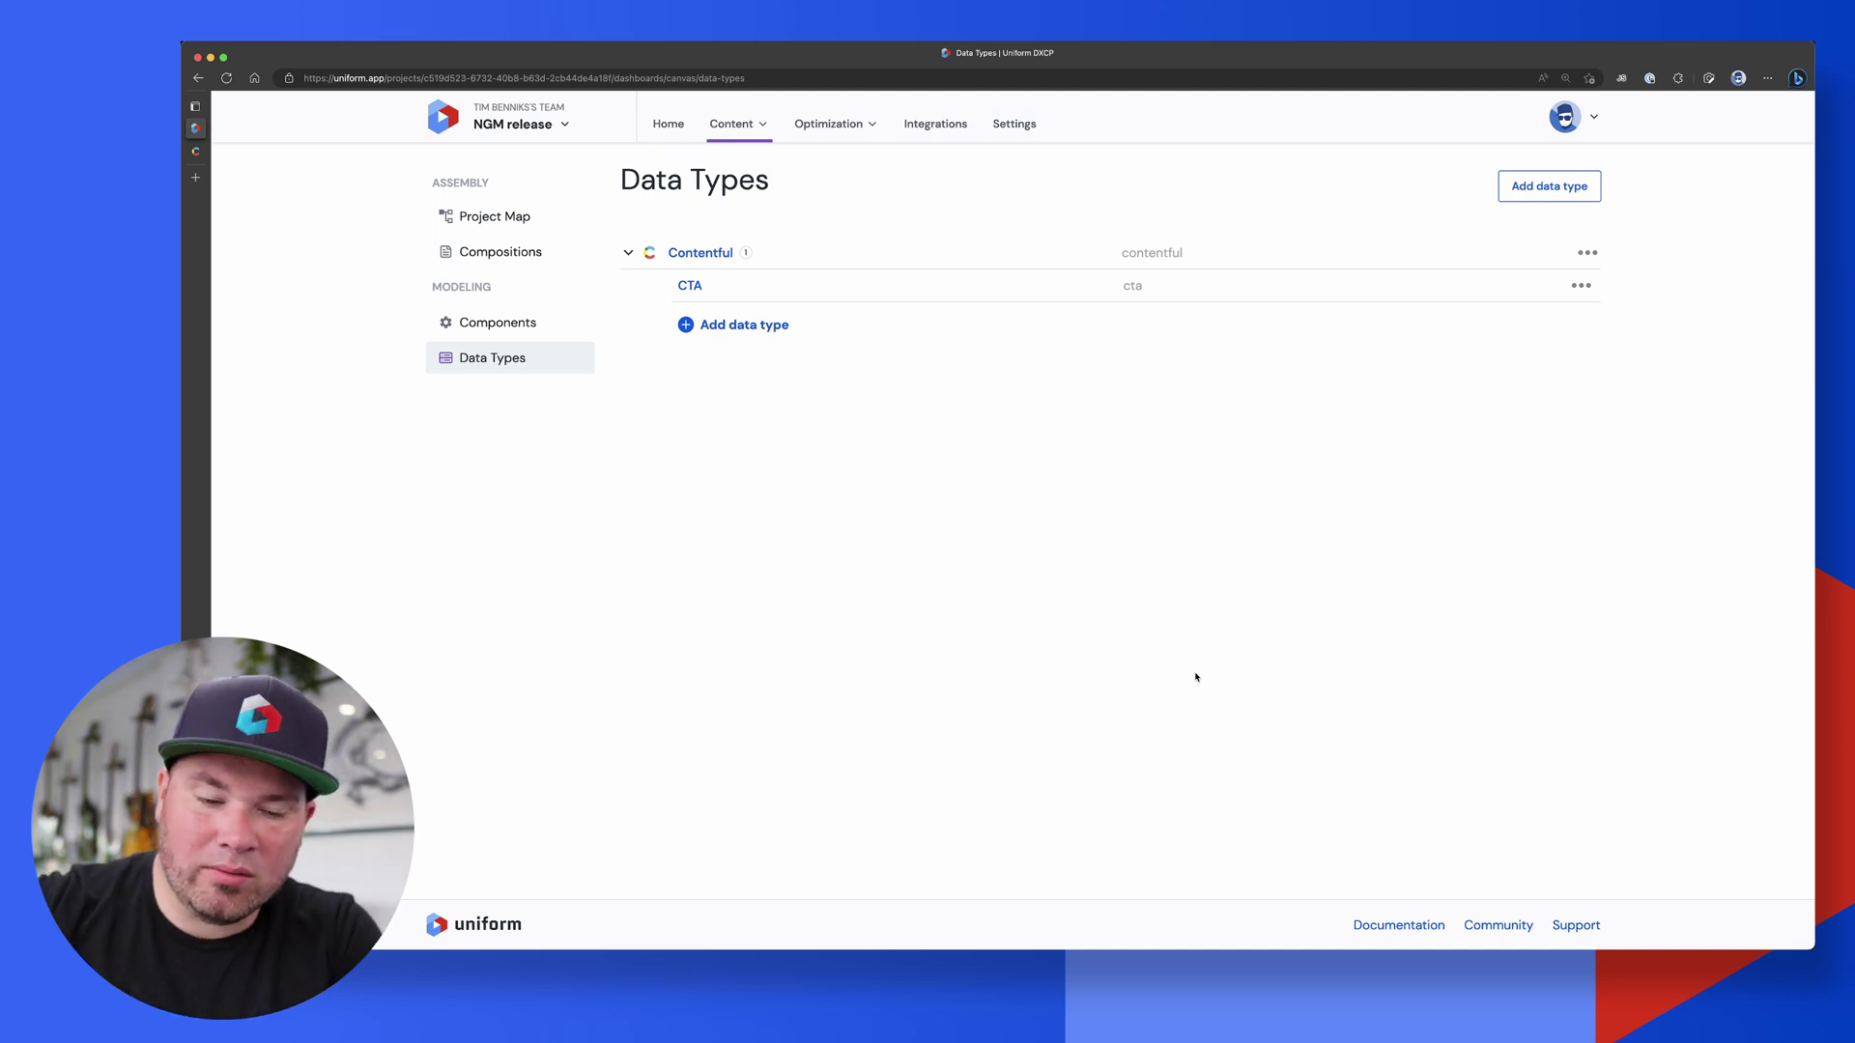
# Create and save a new HTTP Request data source for another data type, using the personal site's HTTPS /api address as base URL.
pyautogui.click(1560, 186)
pyautogui.click(1445, 199)
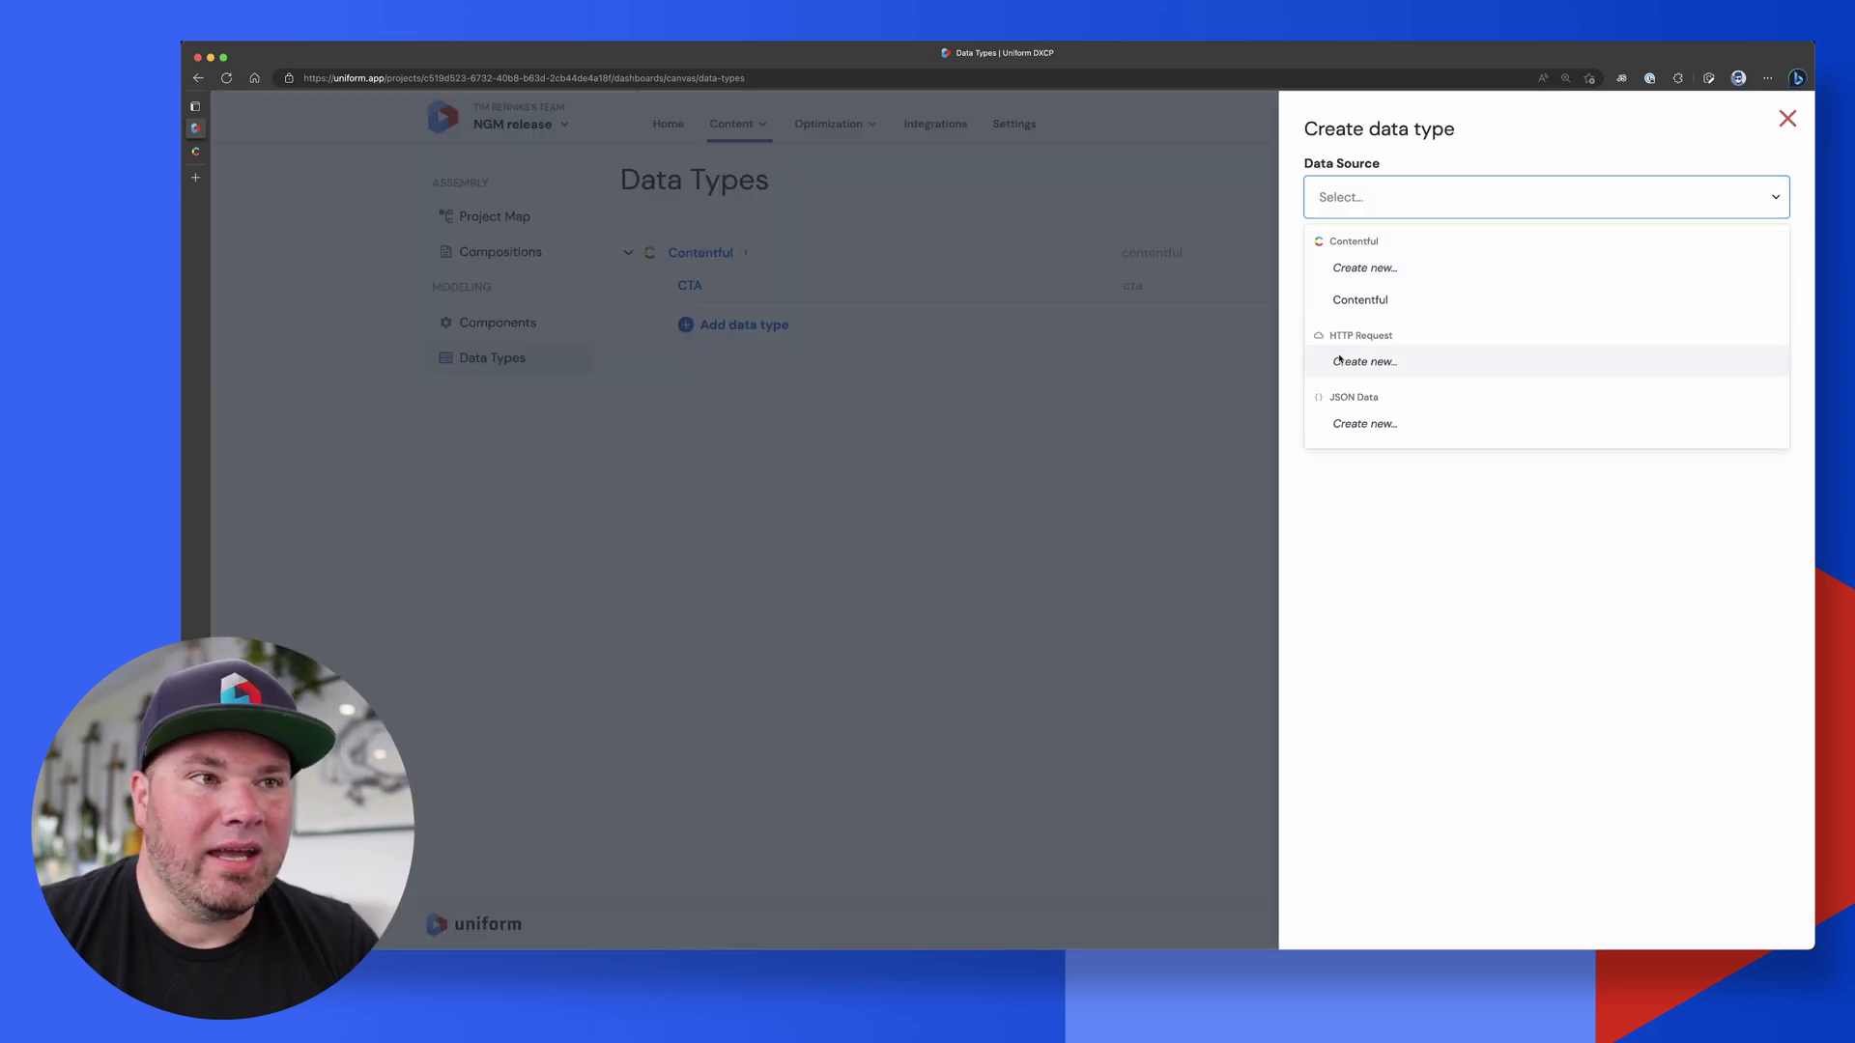
pyautogui.click(1368, 363)
pyautogui.click(1427, 320)
pyautogui.write('ht')
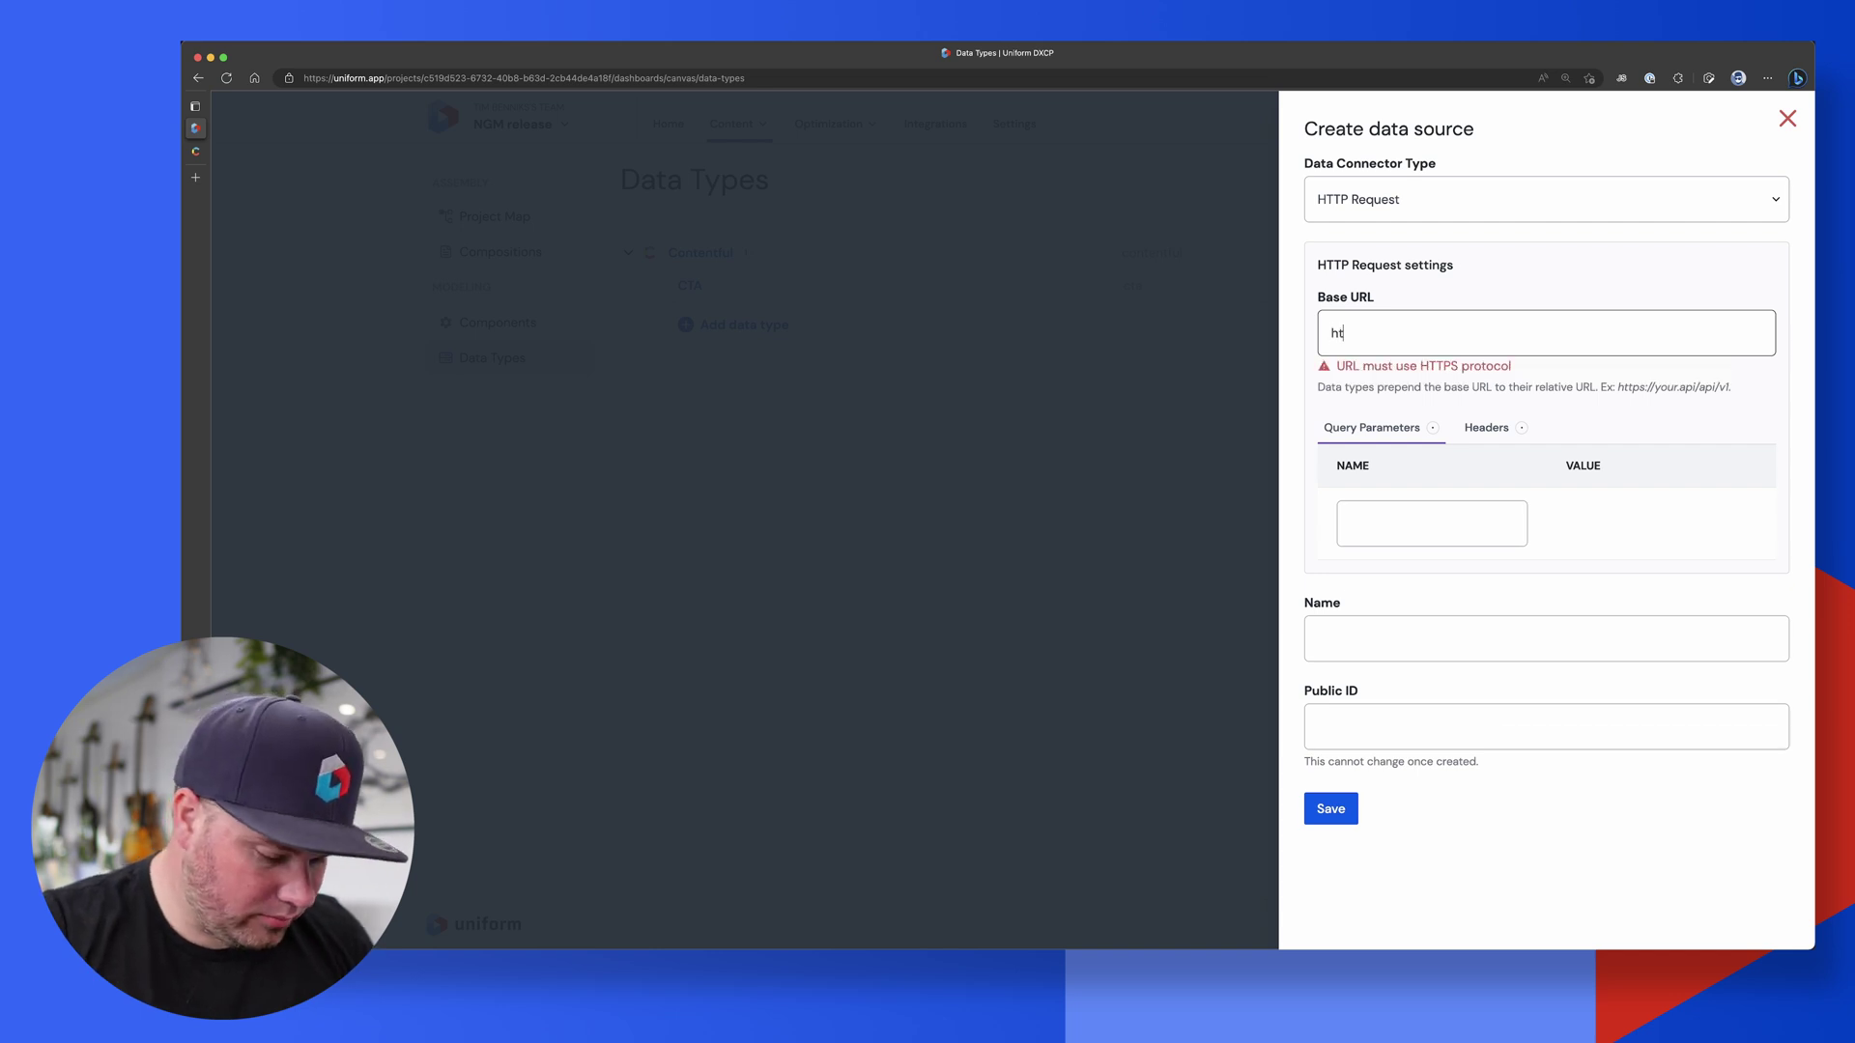
pyautogui.write('tp://timbenn')
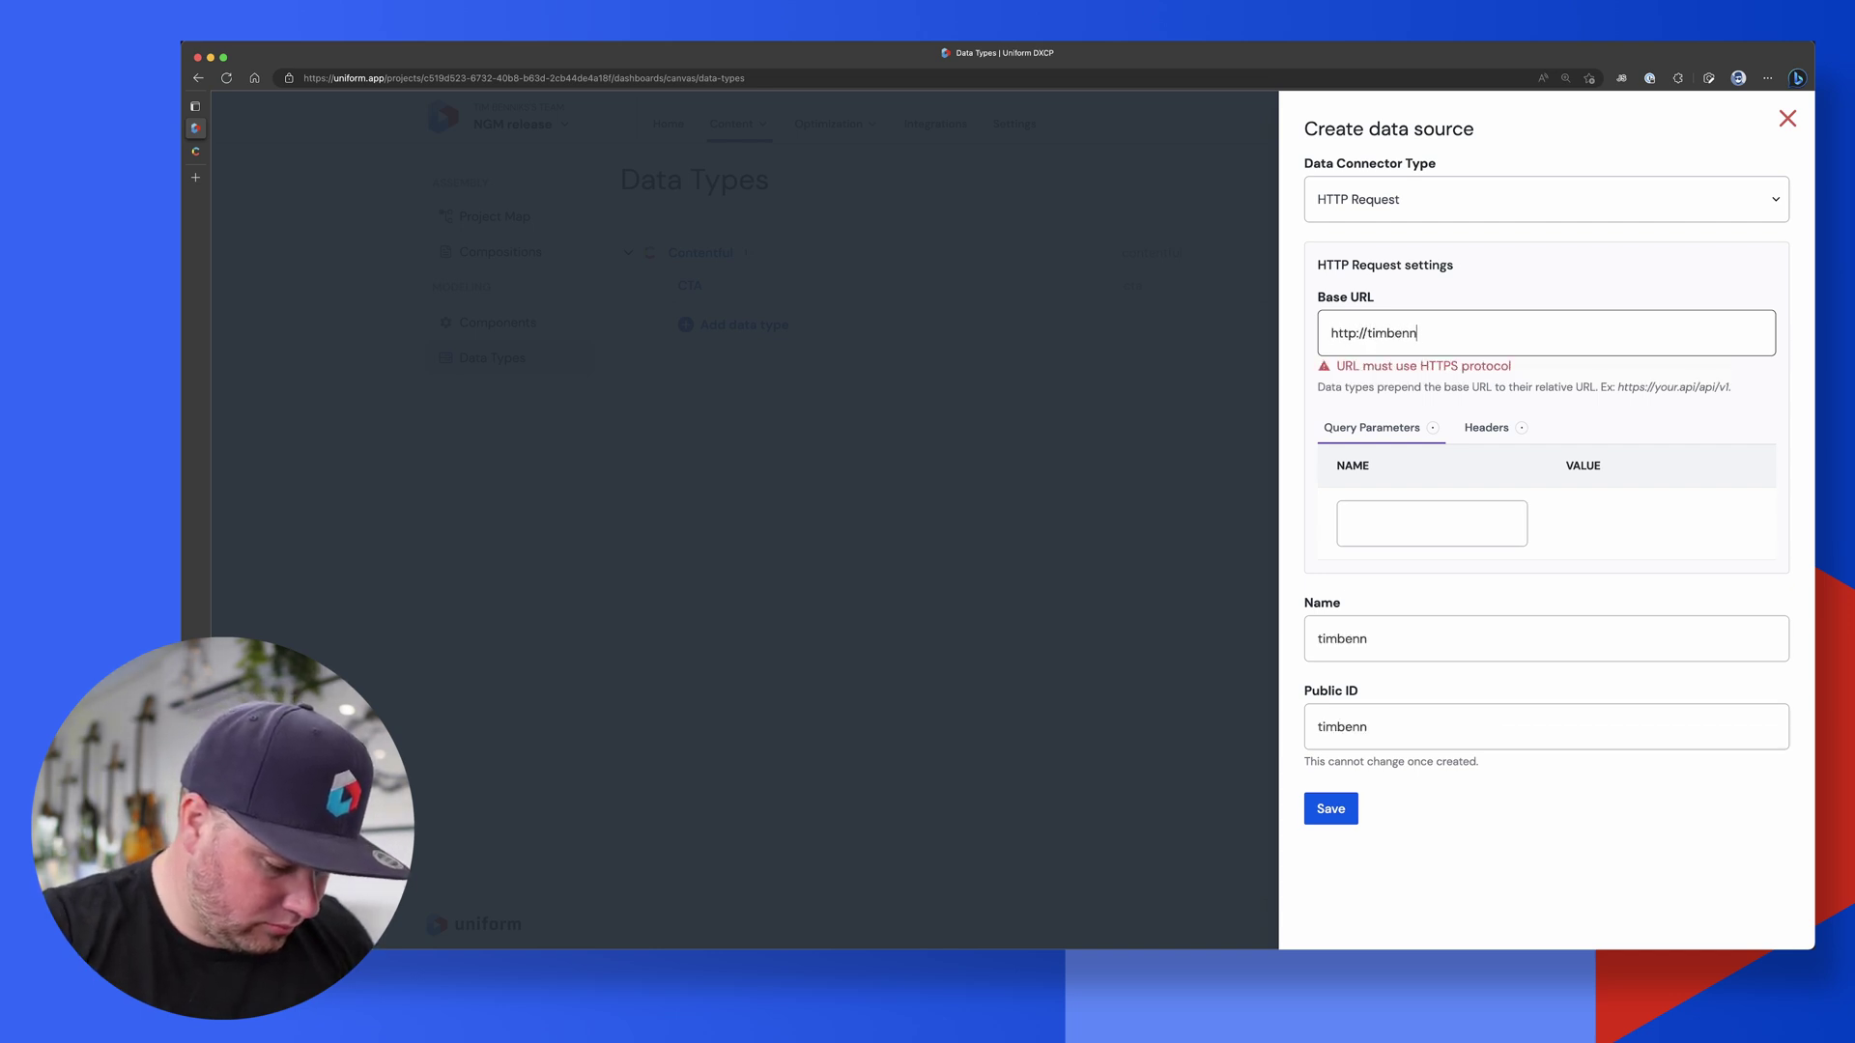
pyautogui.write('iks.dev/api')
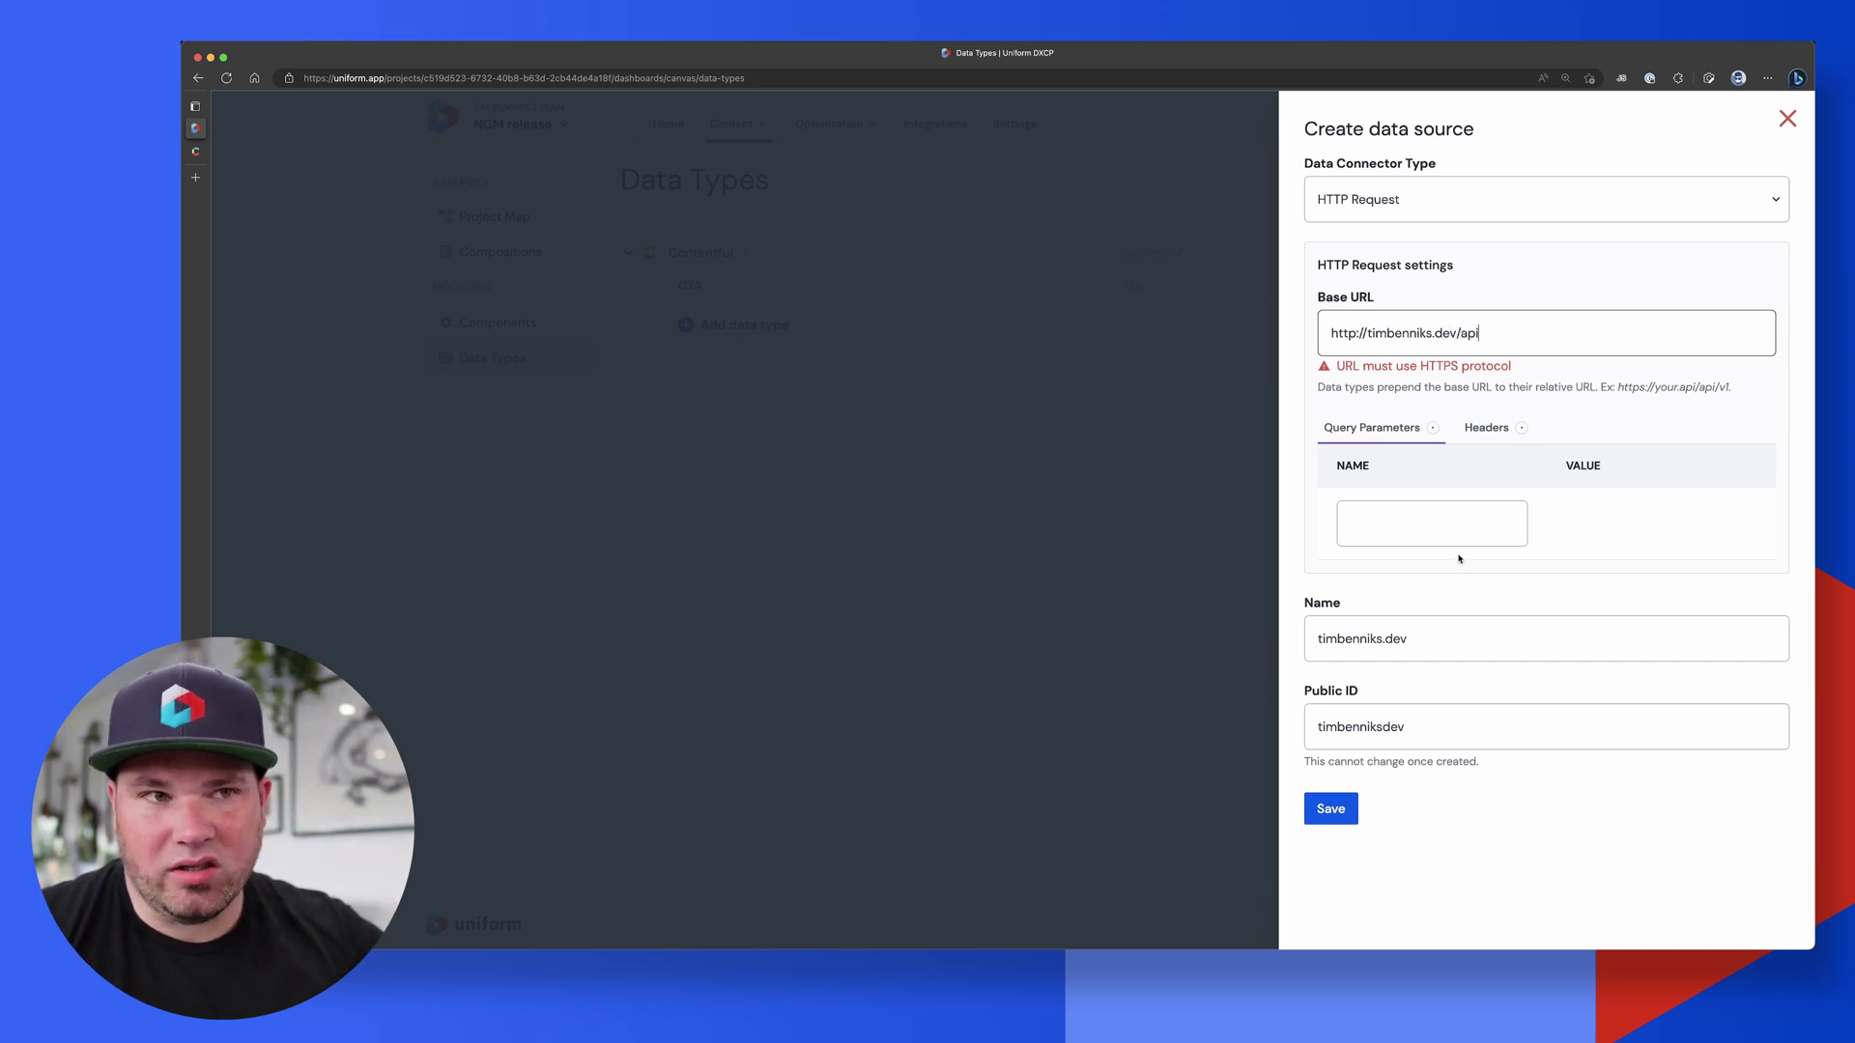
pyautogui.click(1356, 332)
pyautogui.write('s')
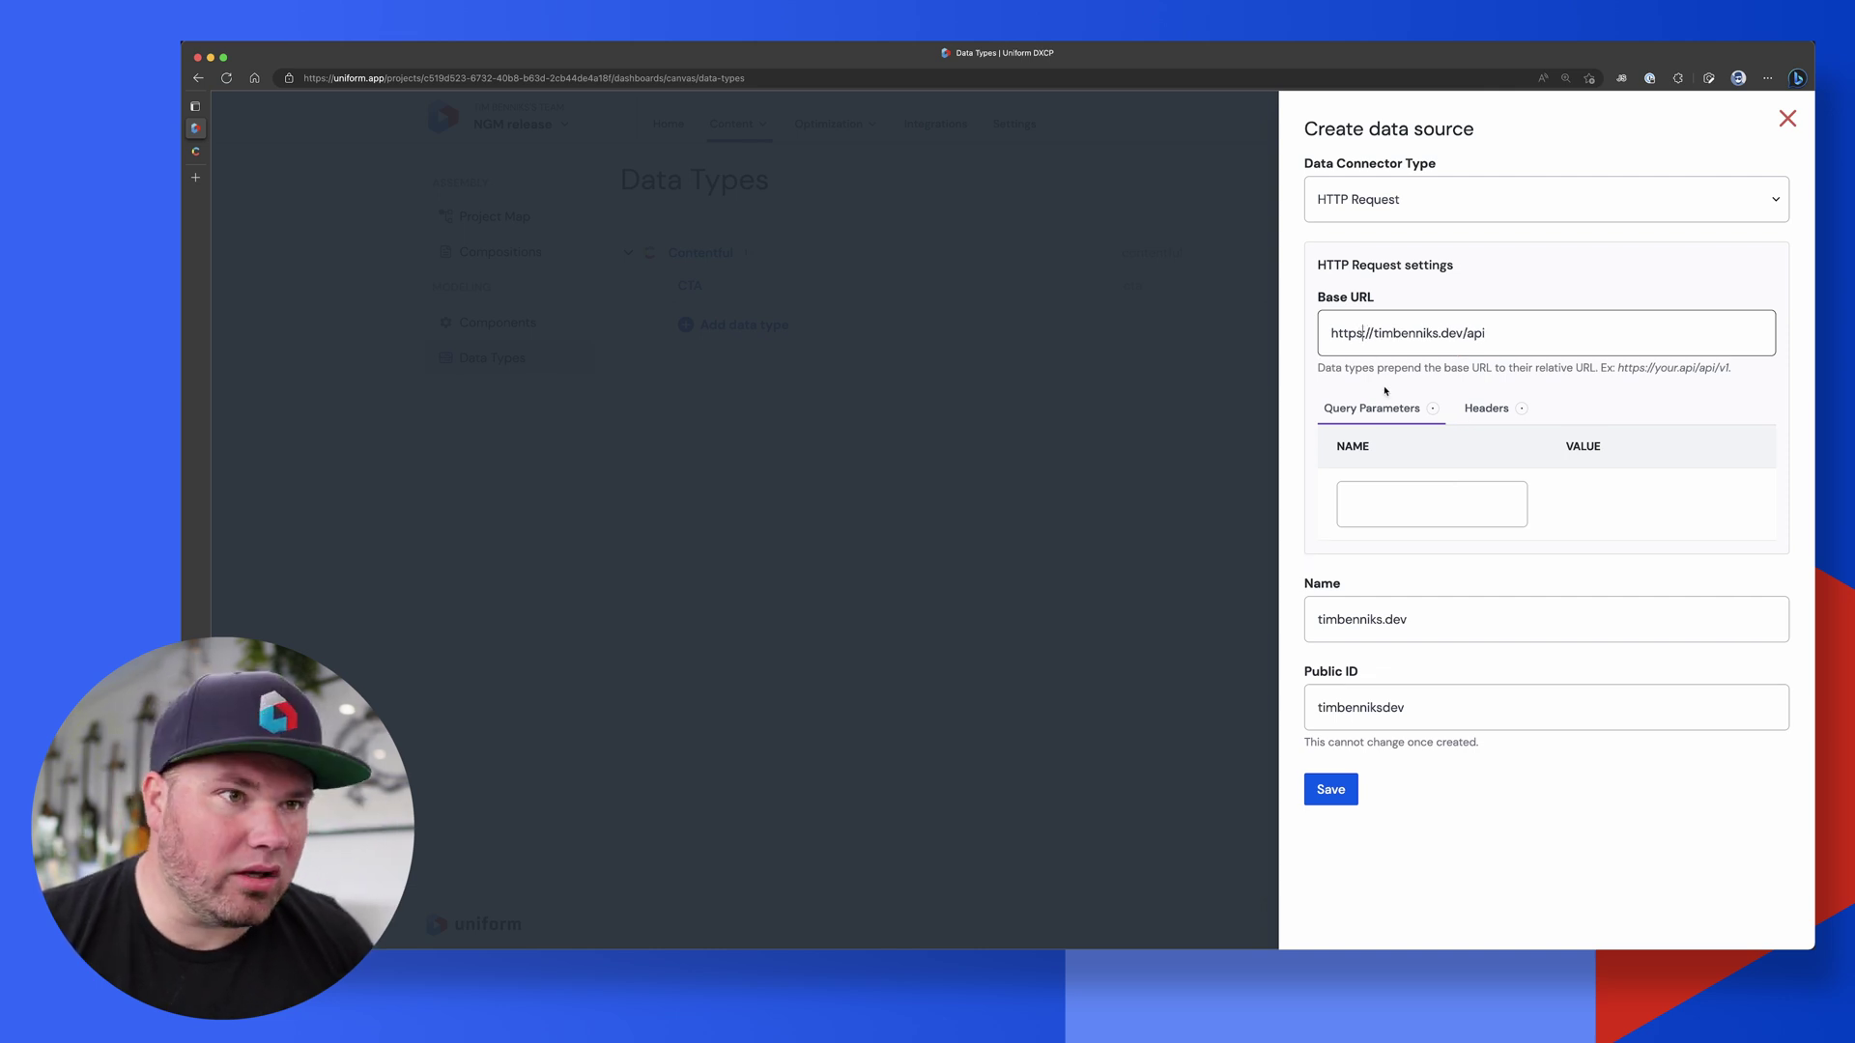
pyautogui.click(1331, 789)
# Set the new data type's API path to /articles and add a query parameter named username.
pyautogui.click(1472, 359)
pyautogui.write('/articles')
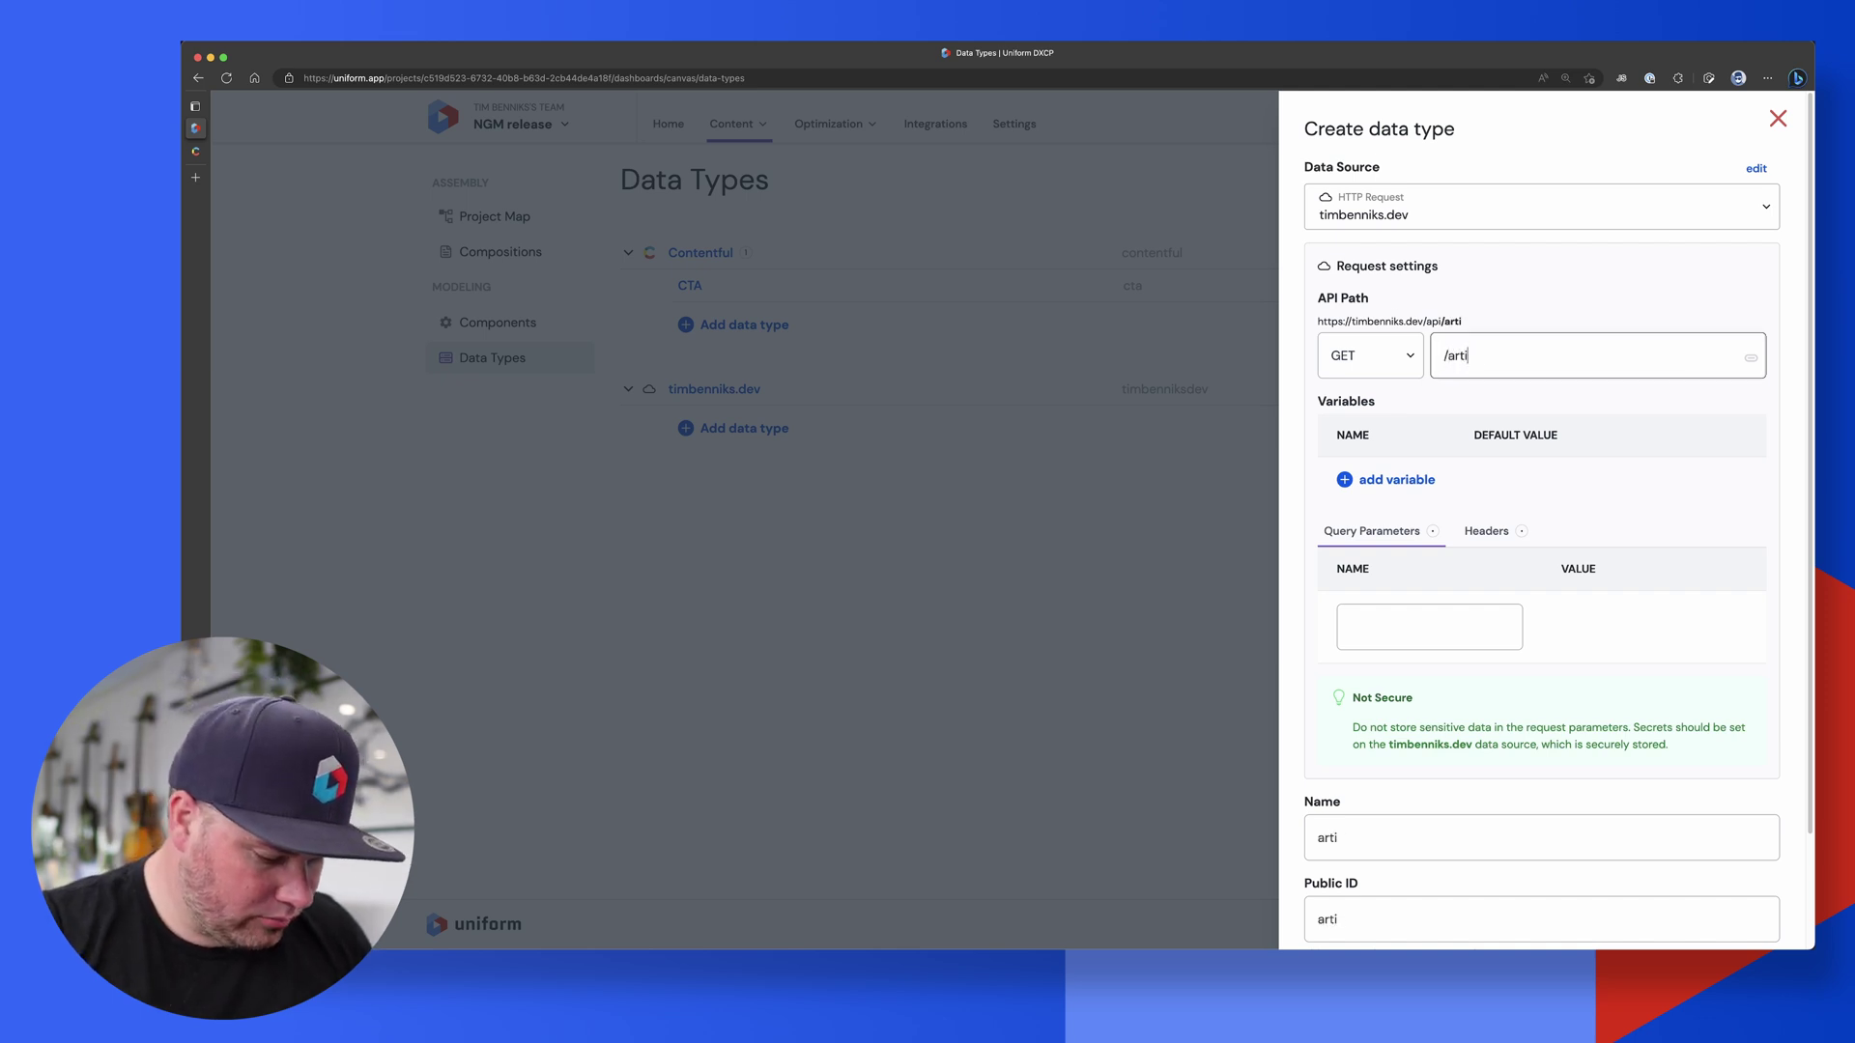
pyautogui.click(1398, 623)
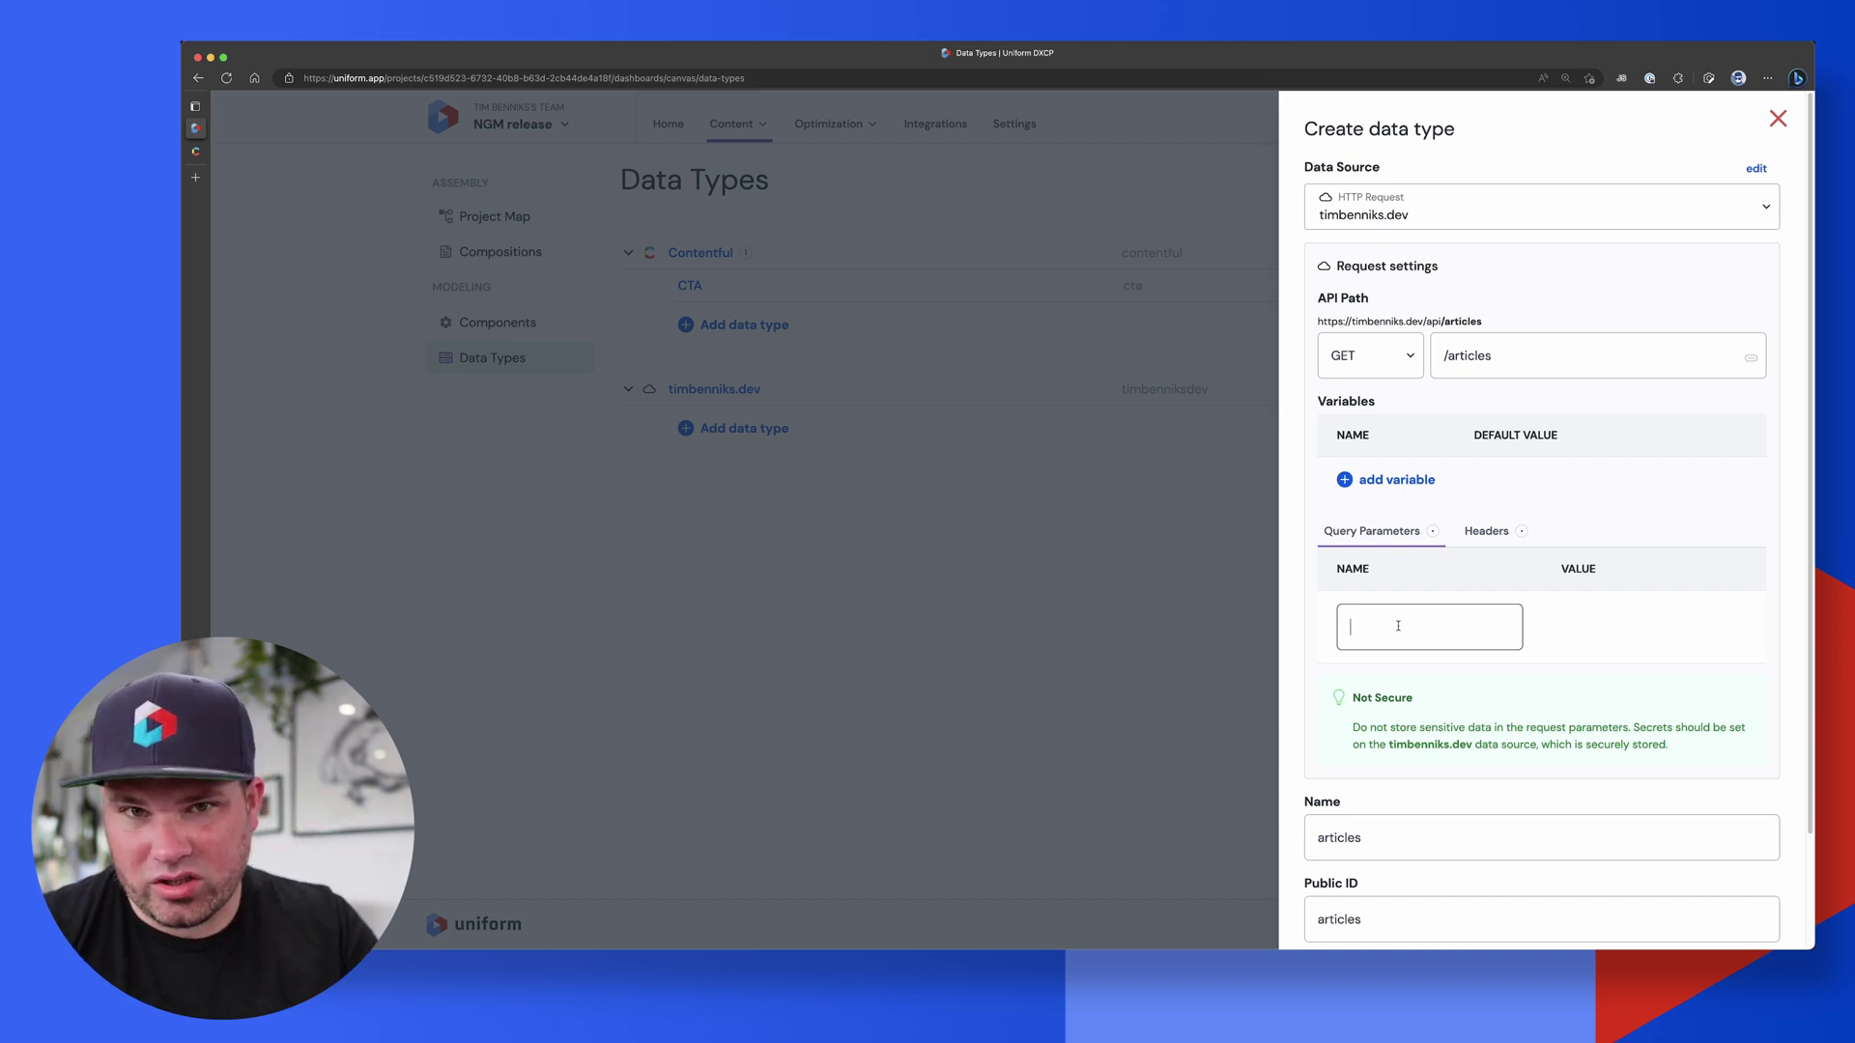
pyautogui.write('username')
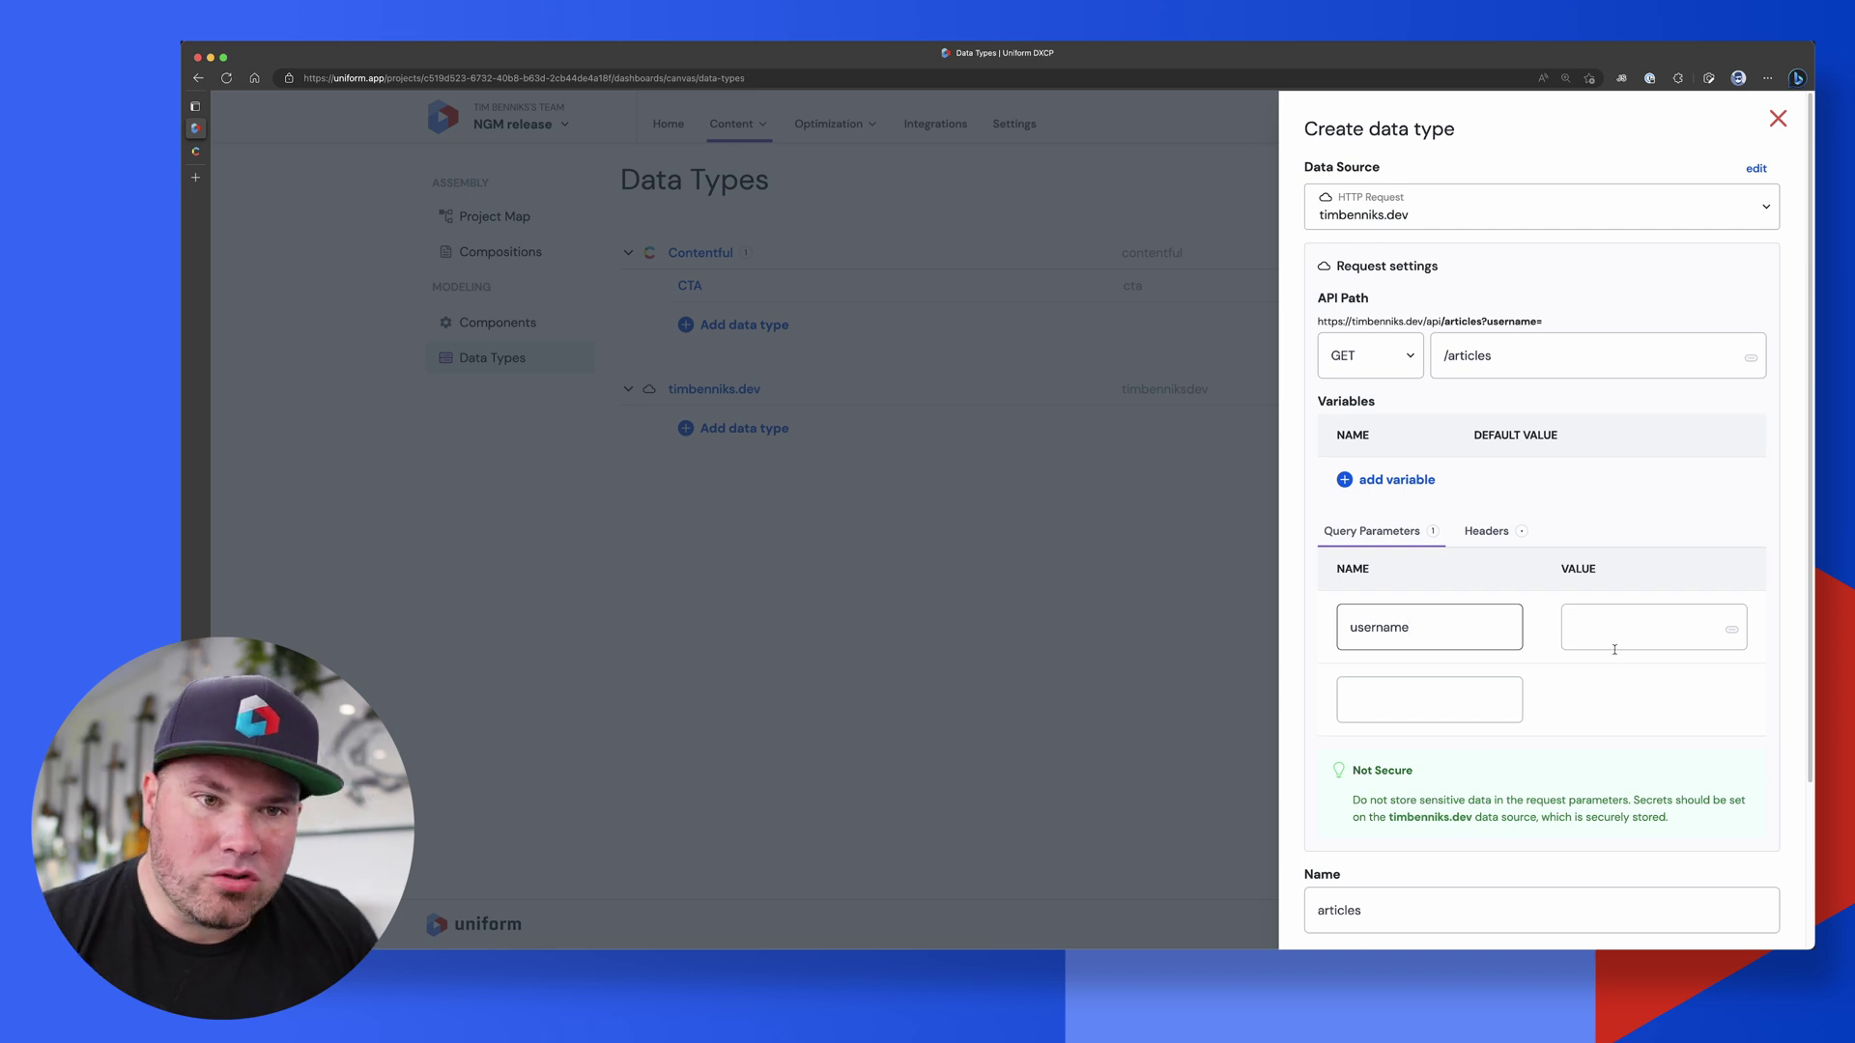
# Link the username query parameter to a new variable named username, with the site owner's username as its default value.
pyautogui.click(1732, 630)
pyautogui.click(1677, 669)
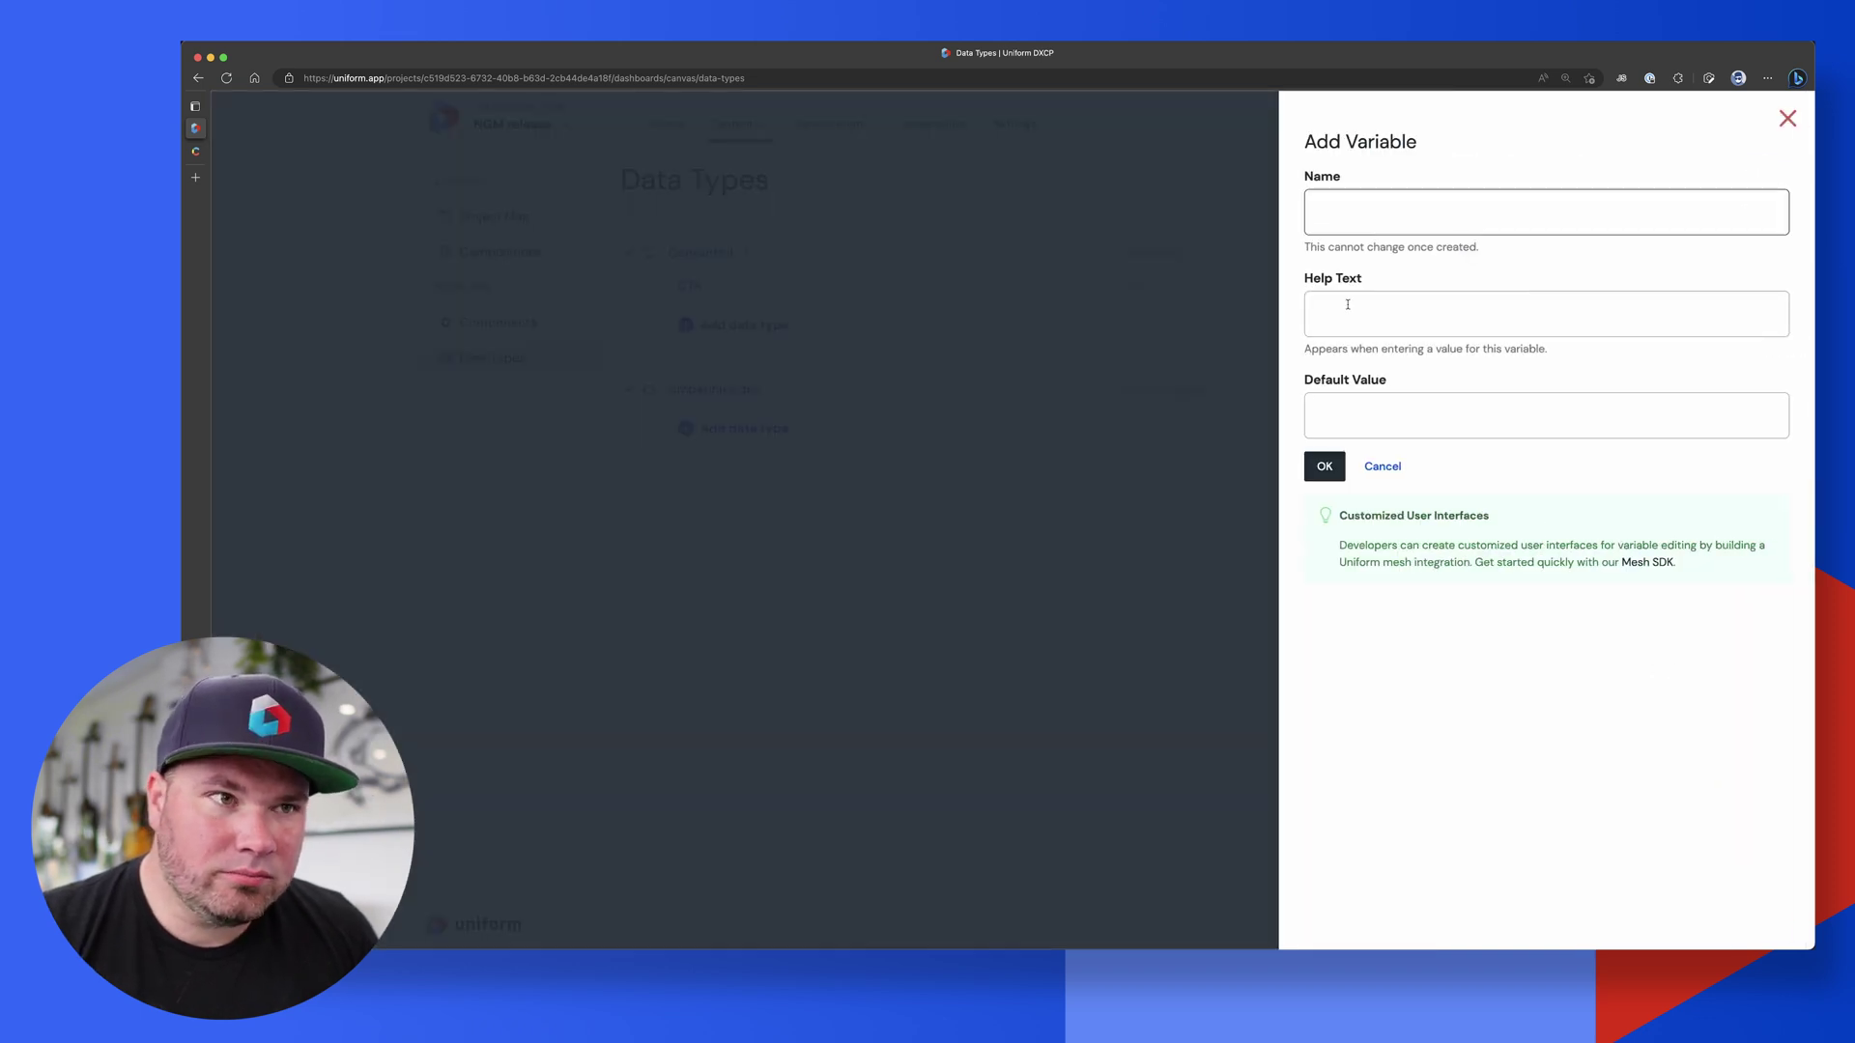
pyautogui.write('username')
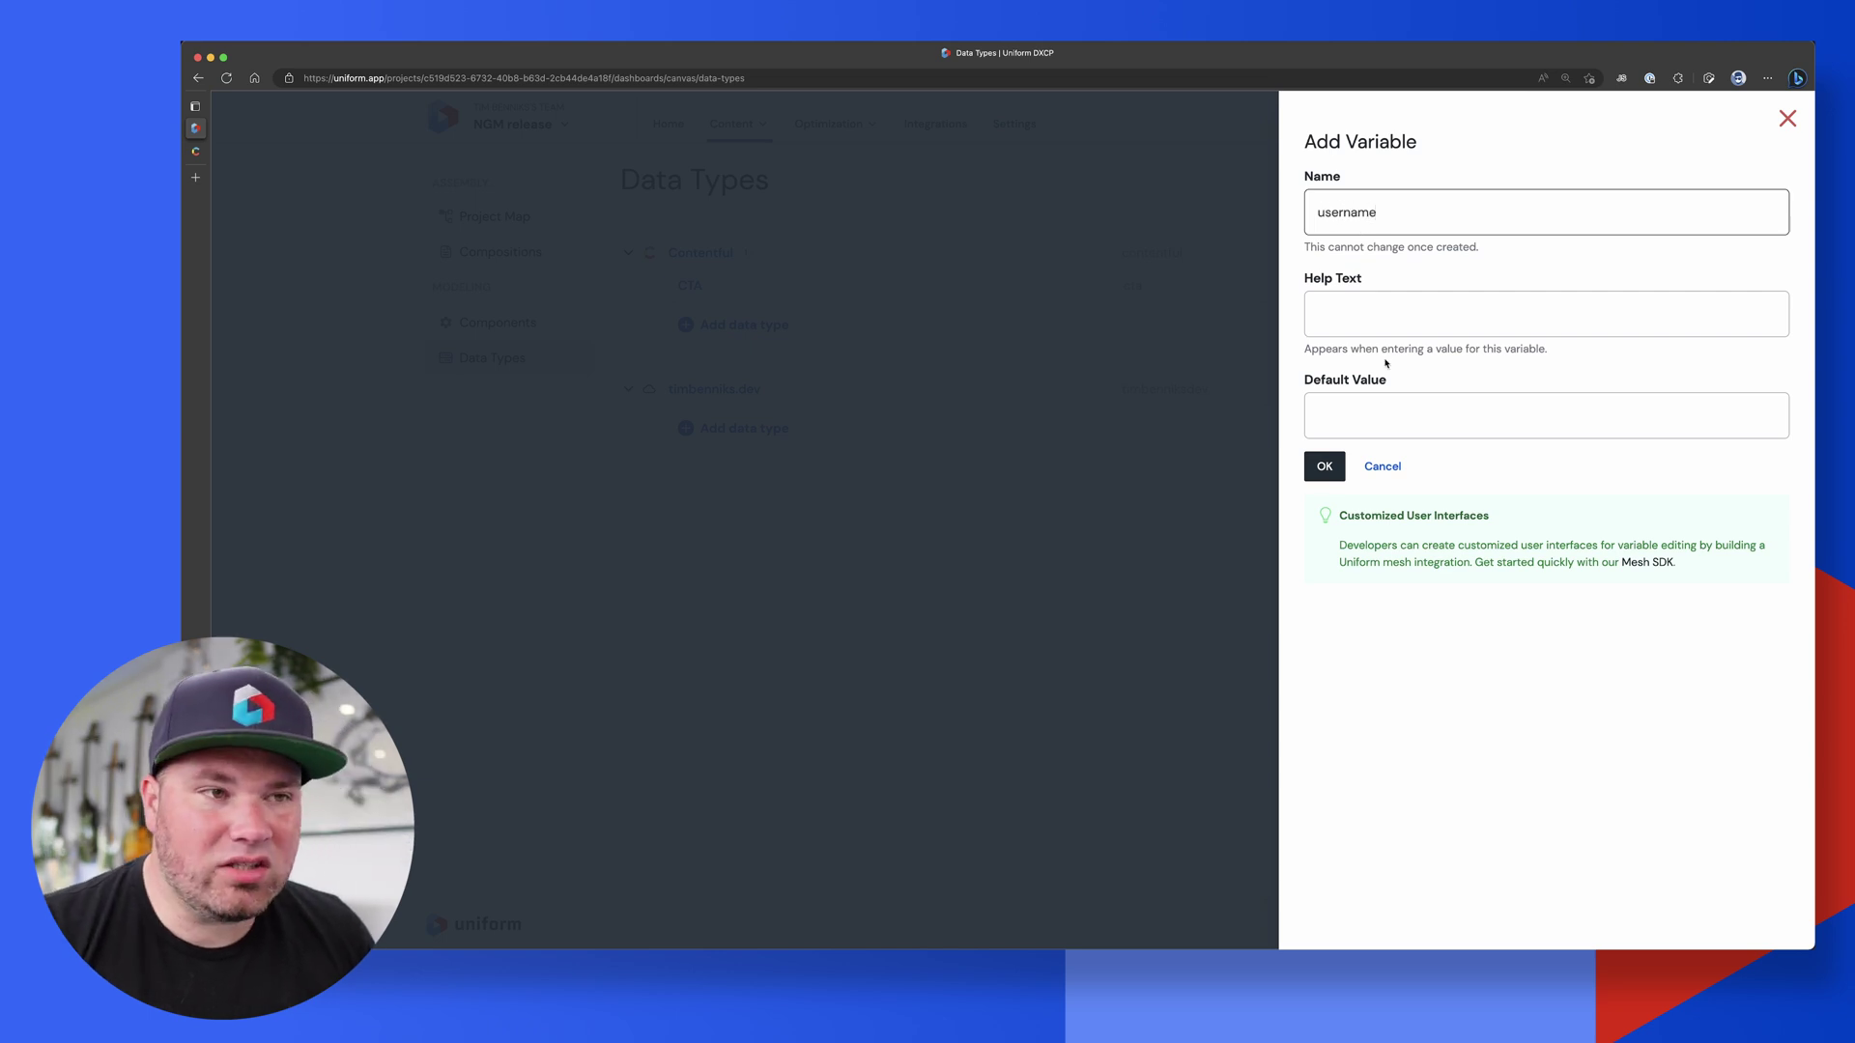
pyautogui.click(1375, 411)
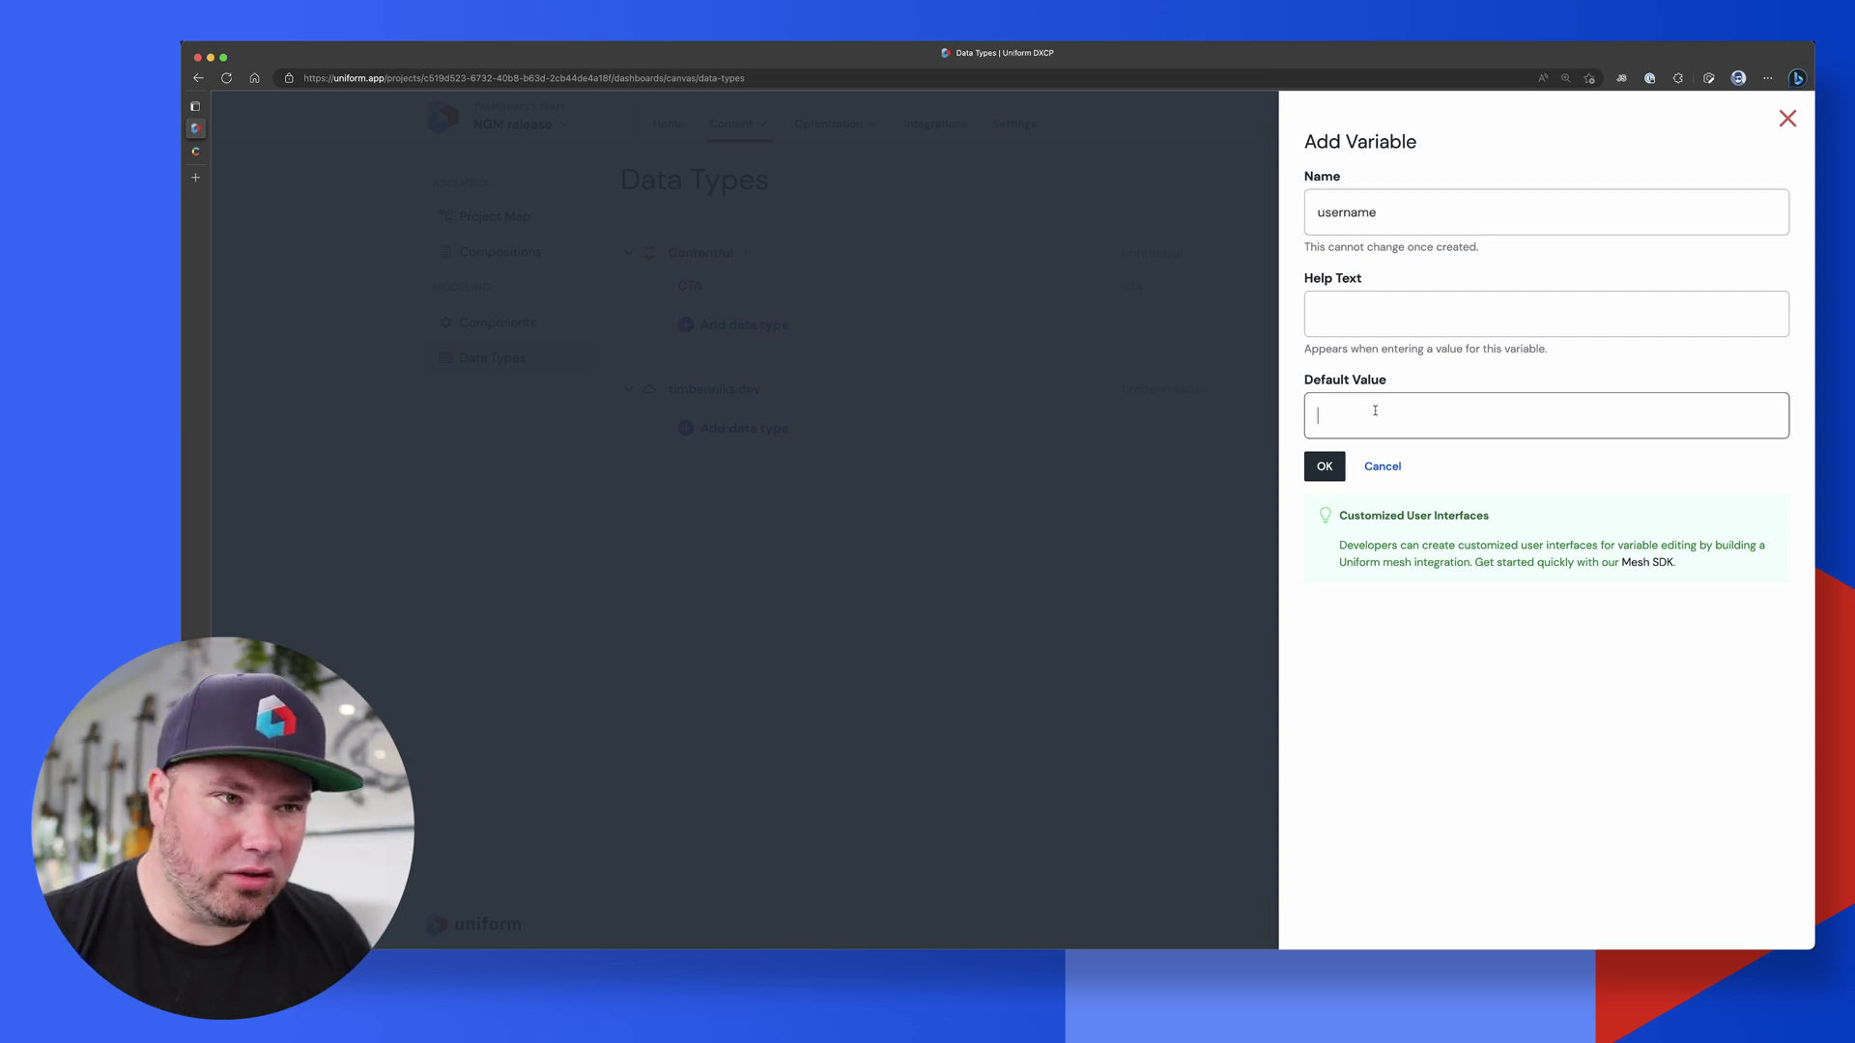
pyautogui.write('timbenniks')
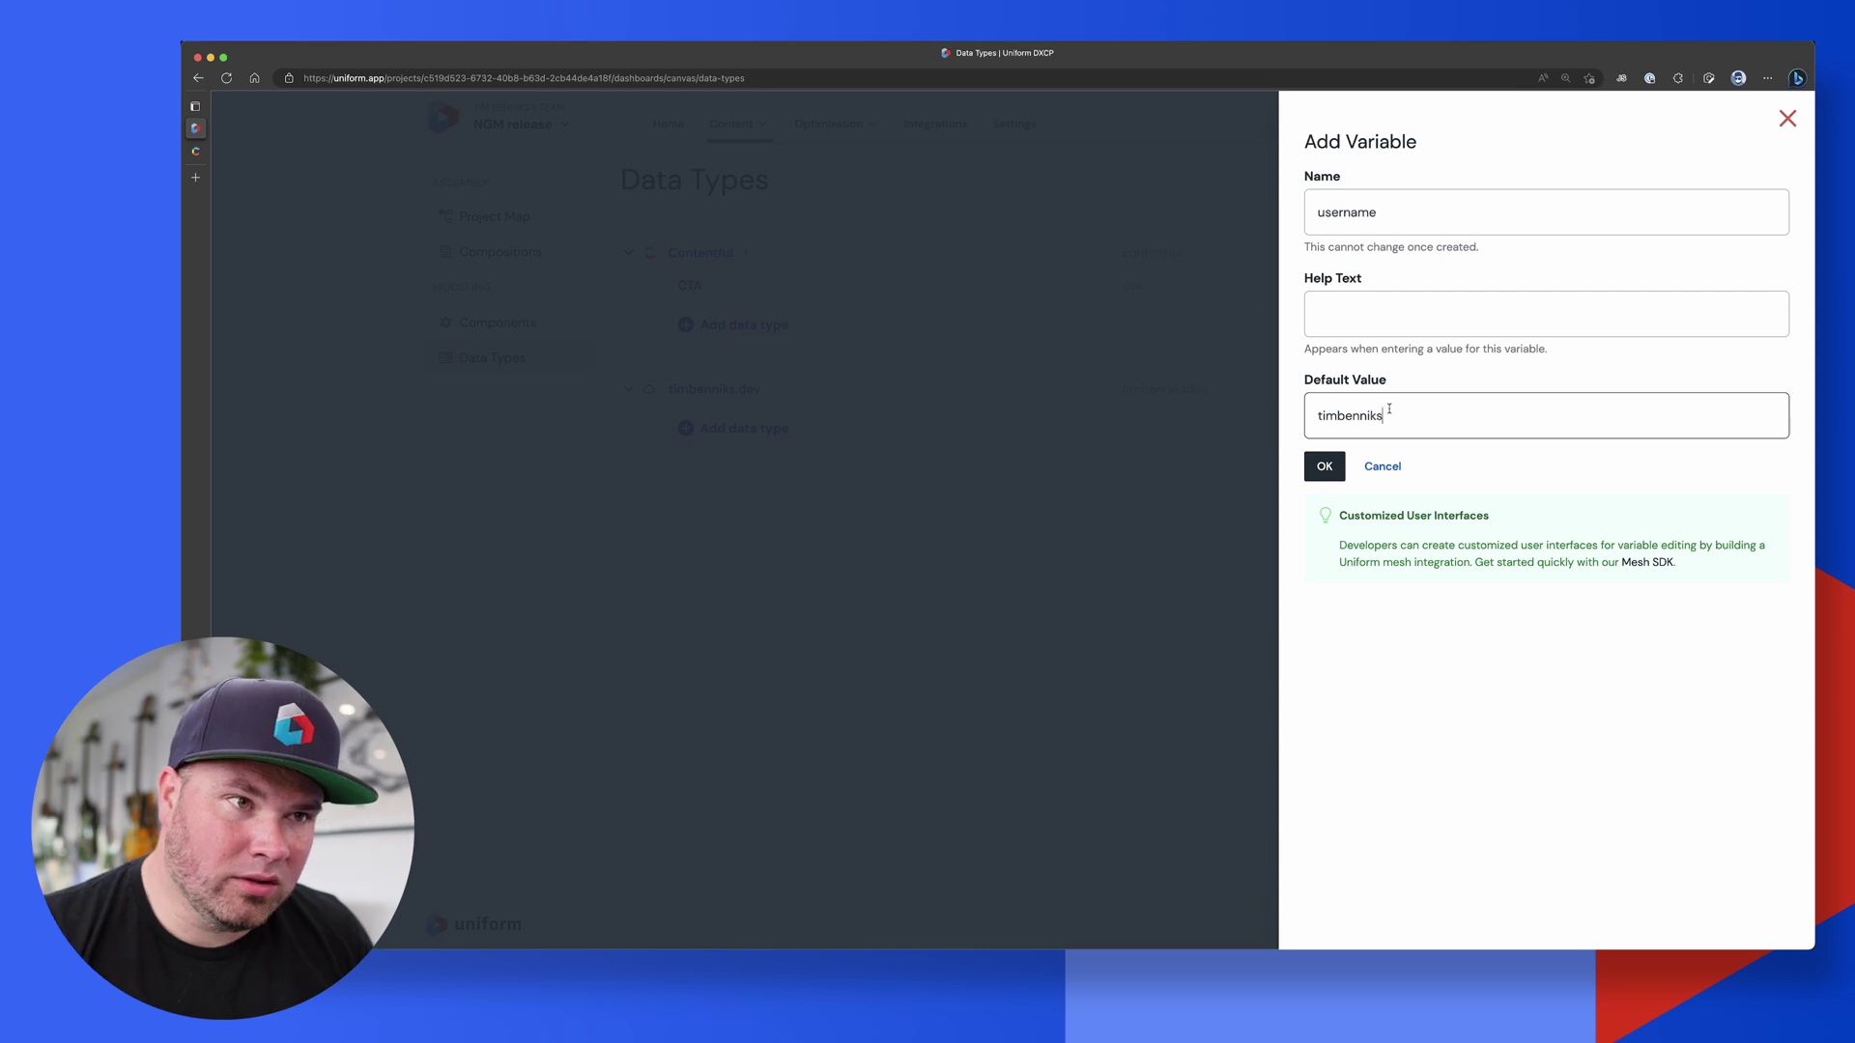
pyautogui.click(1334, 477)
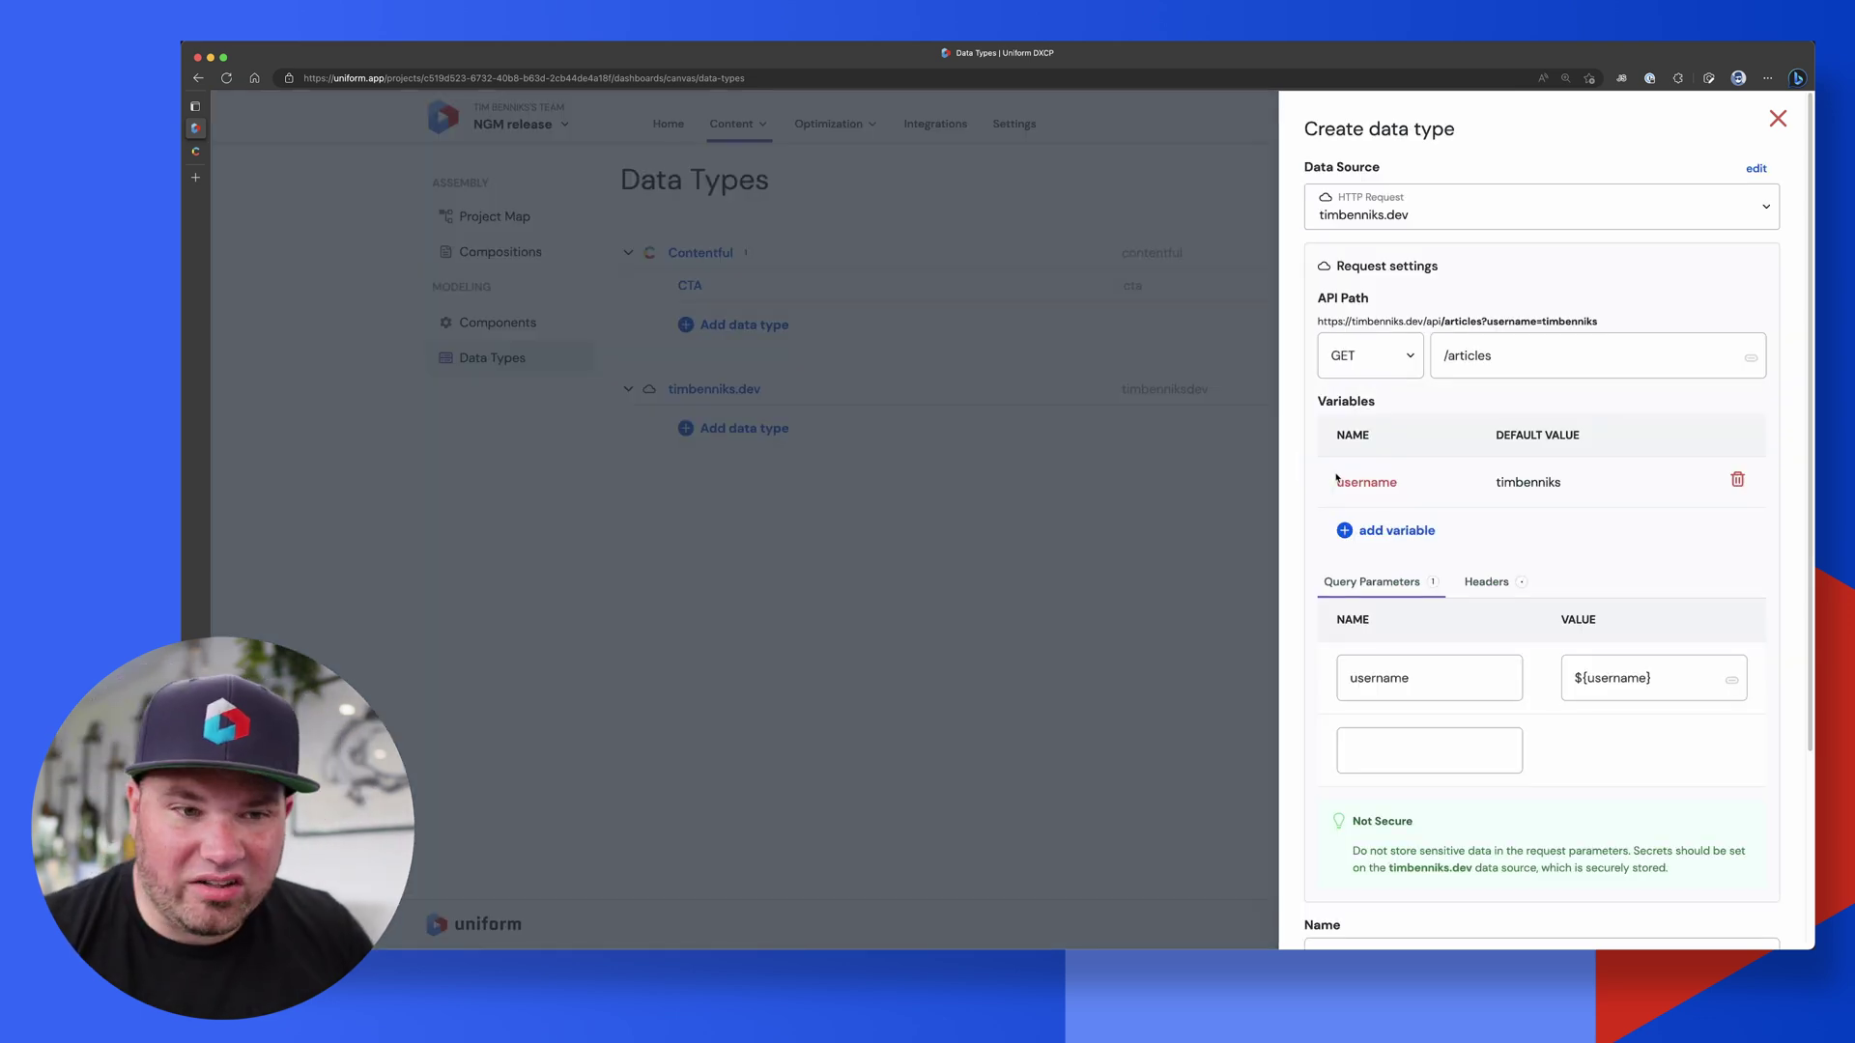
# Add a per_page query parameter linked to a new variable named "per page" with default value 3.
pyautogui.click(1492, 749)
pyautogui.write('per_')
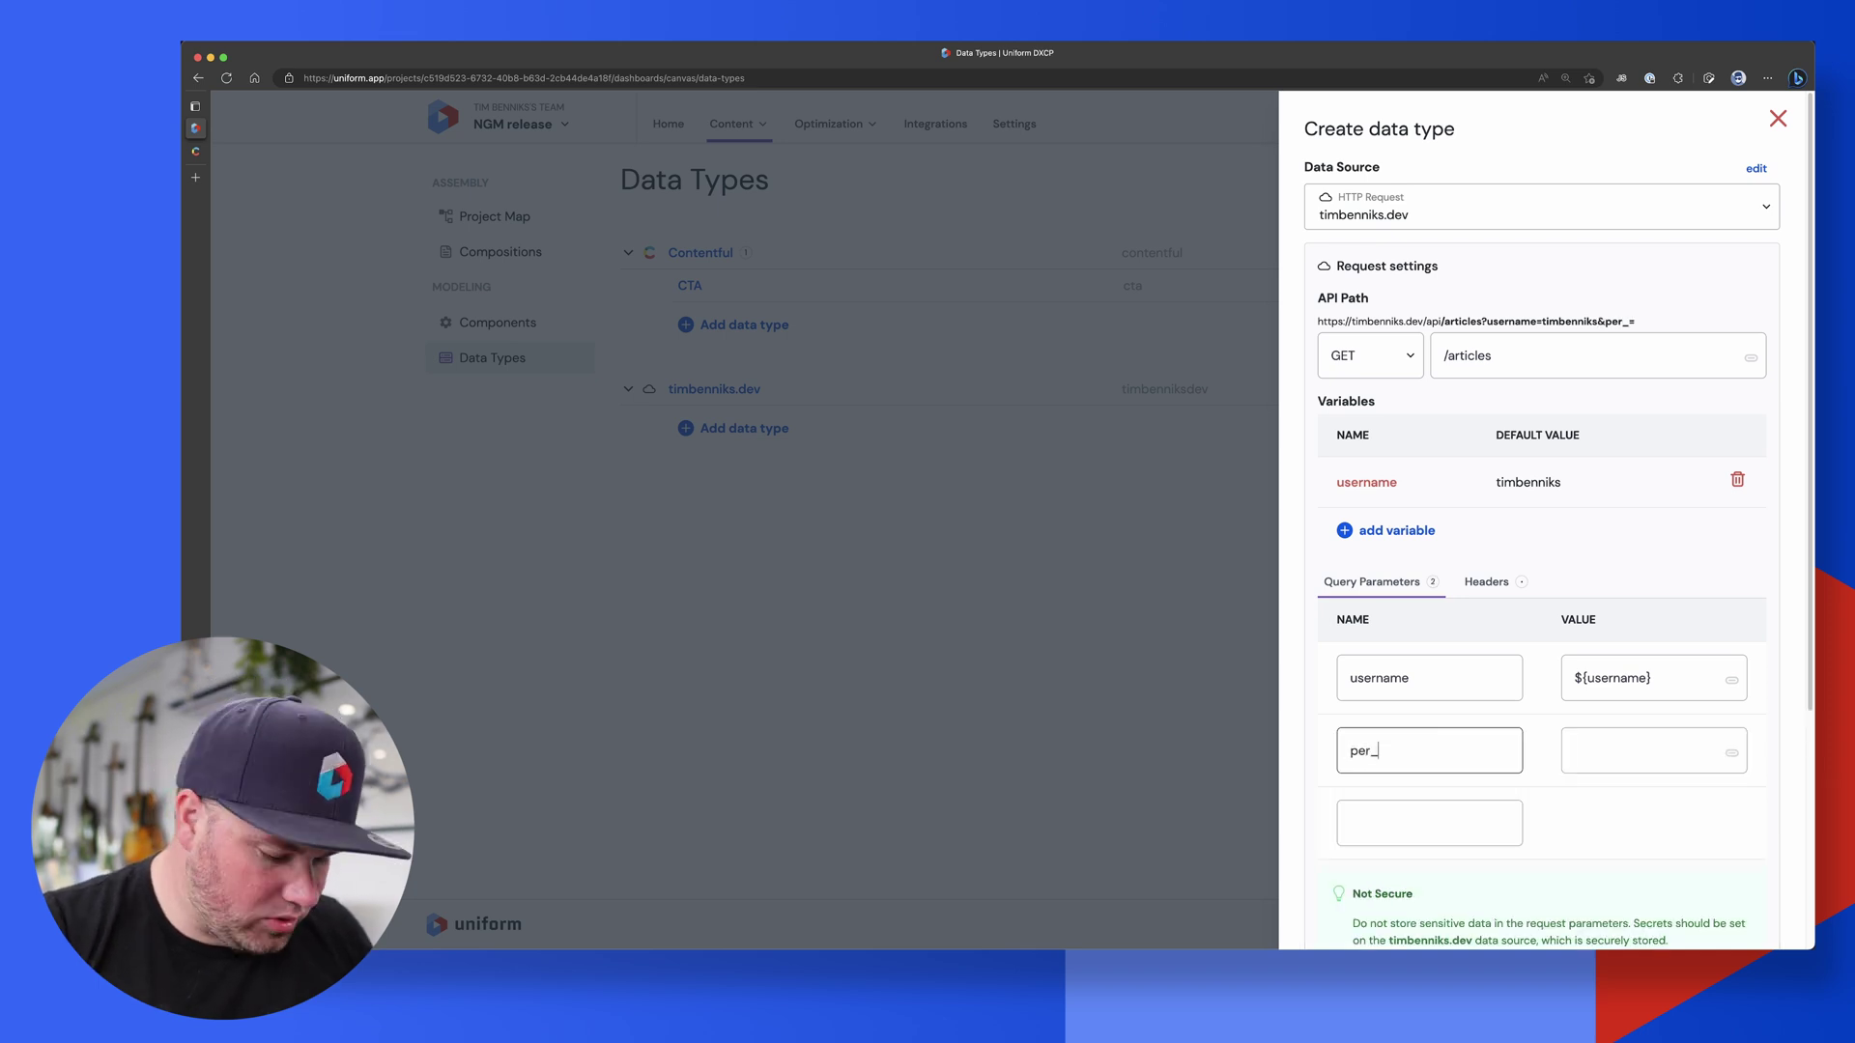
pyautogui.write('page')
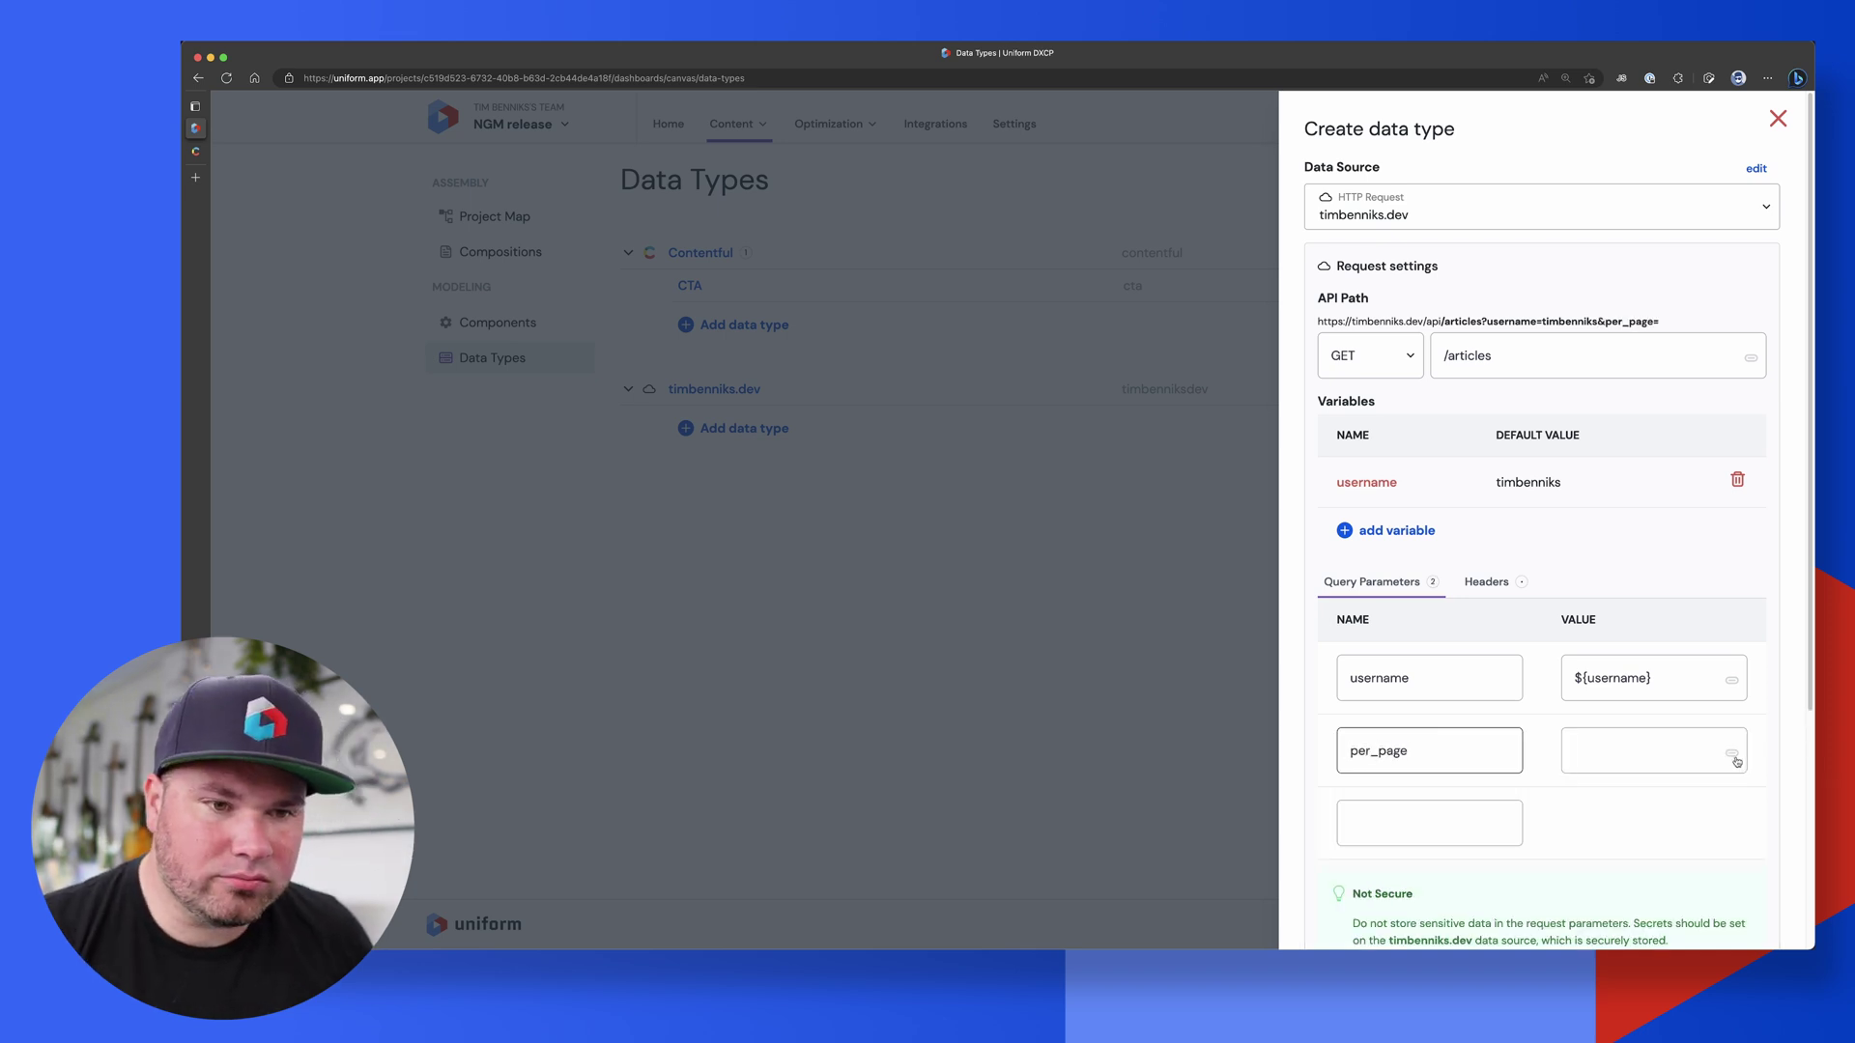
pyautogui.click(1736, 757)
pyautogui.click(1619, 779)
pyautogui.moveTo(1661, 751); pyautogui.dragTo(1567, 750)
pyautogui.click(1731, 752)
pyautogui.click(1623, 830)
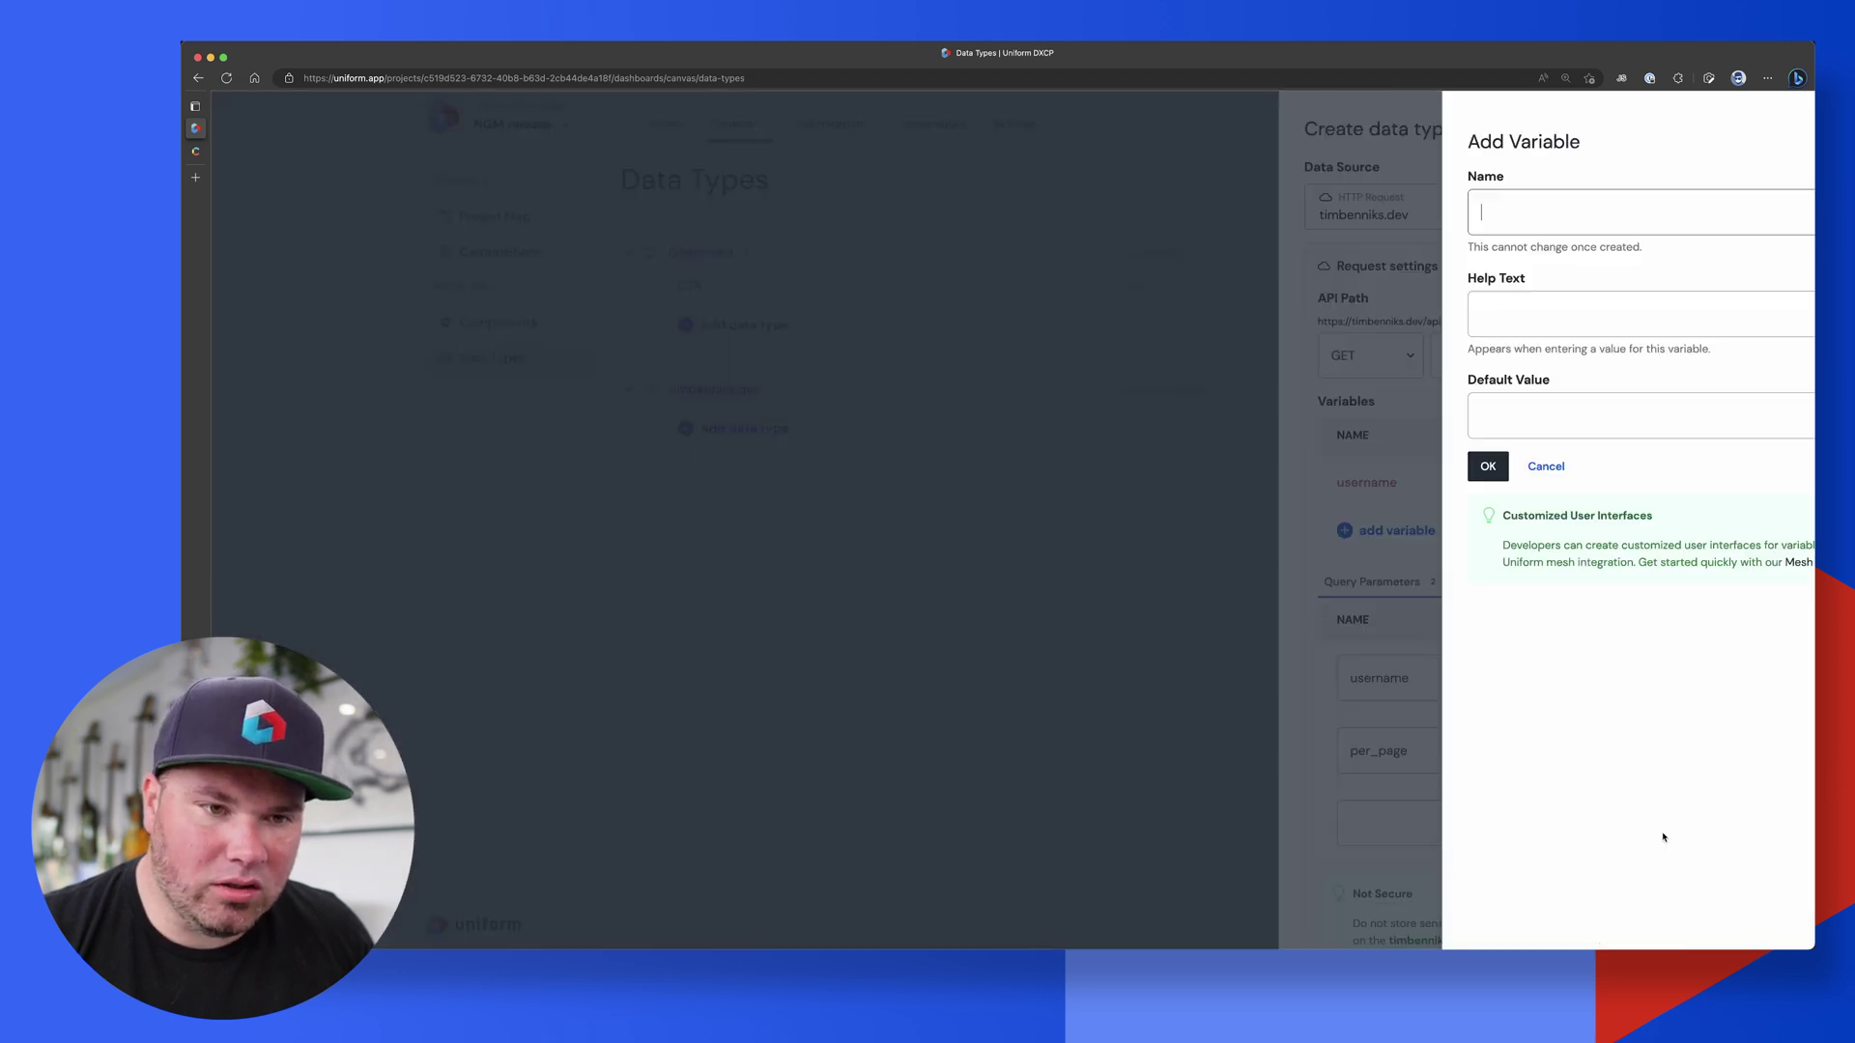
pyautogui.write('per page')
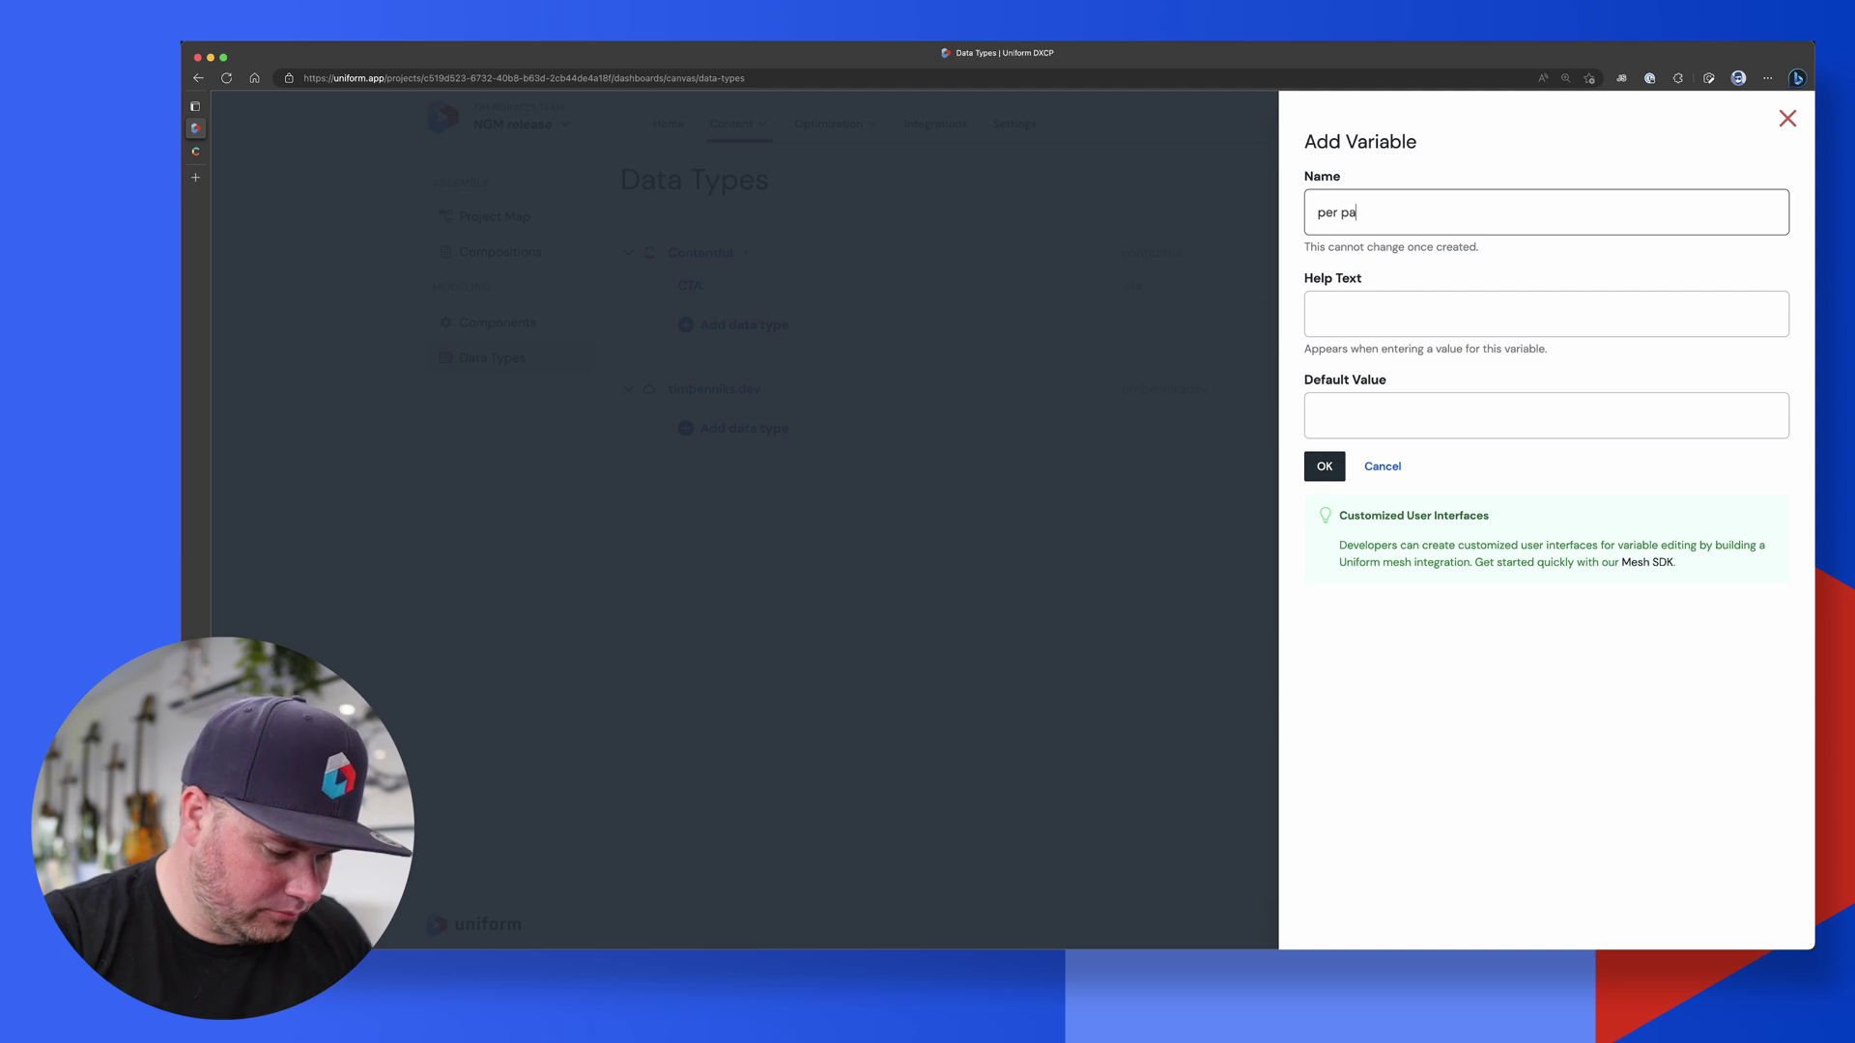
pyautogui.click(1335, 428)
pyautogui.write('3')
pyautogui.click(1324, 467)
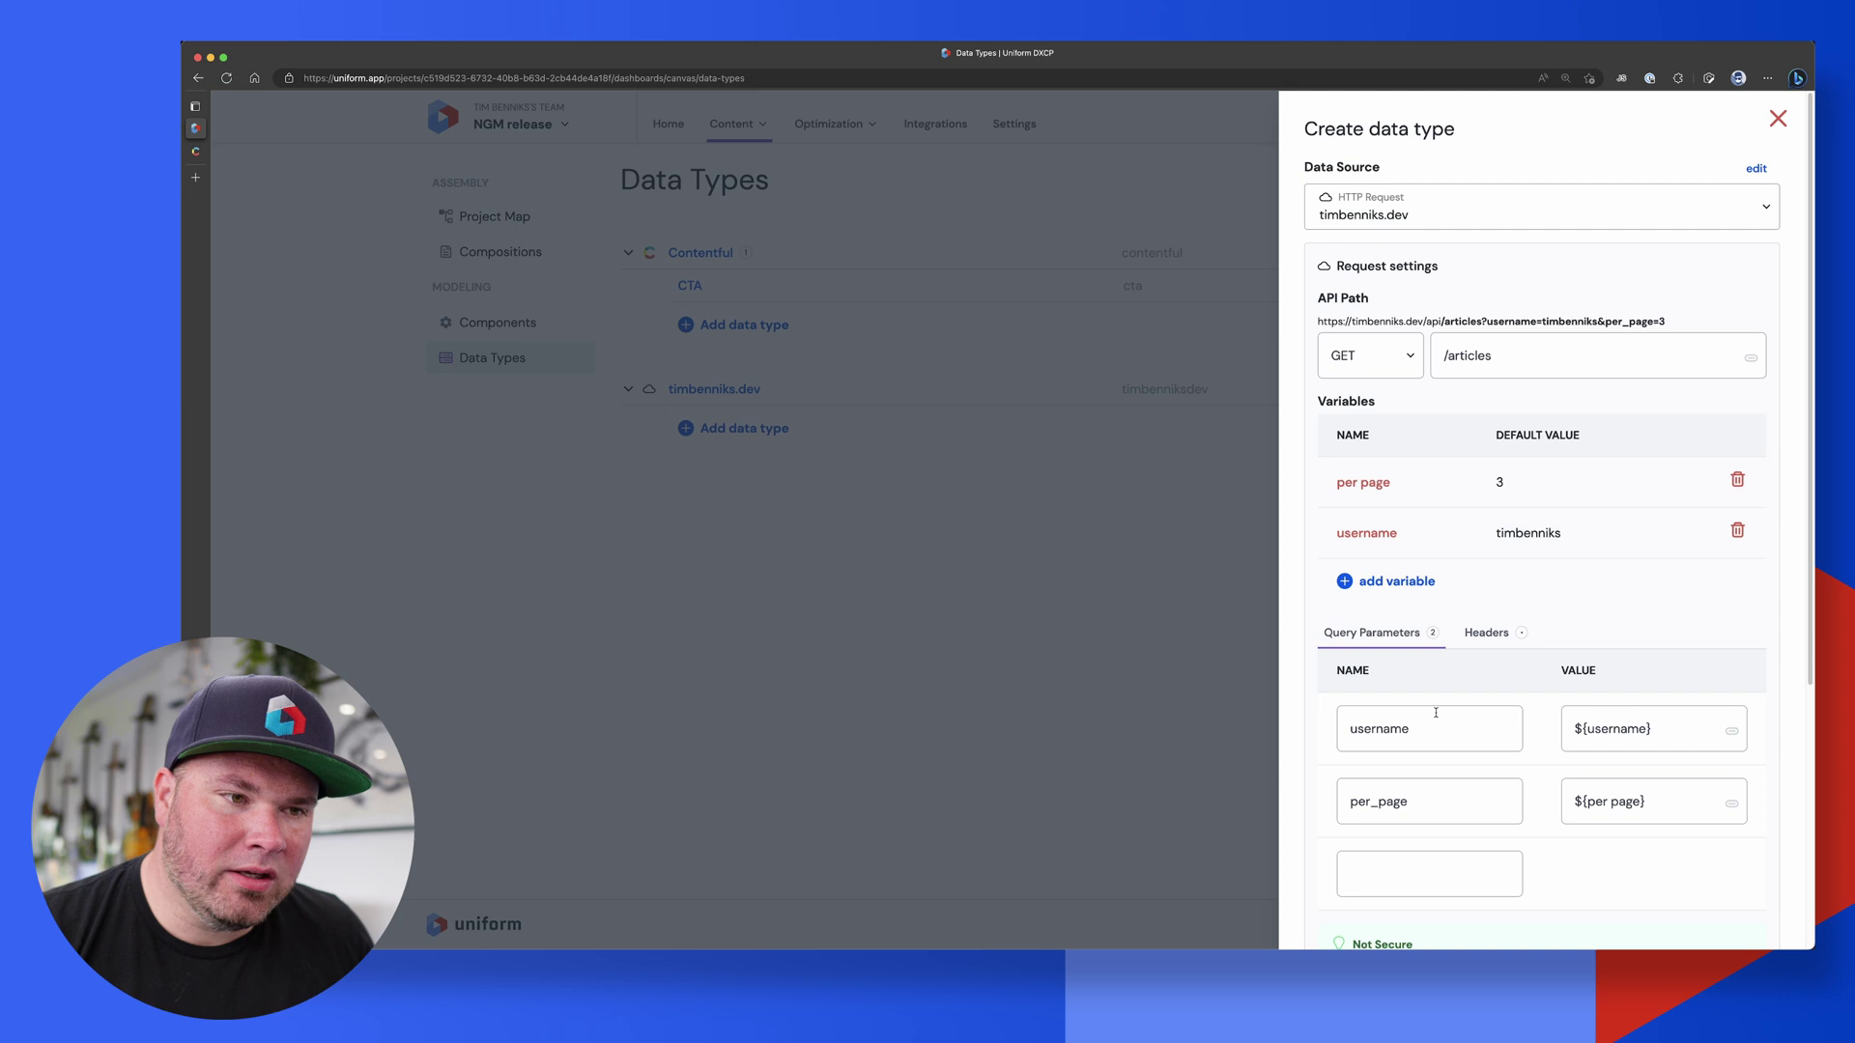
# Check the assembled request URL, save the articles data type and open its test view.
pyautogui.moveTo(1319, 319); pyautogui.dragTo(1710, 298)
pyautogui.scroll(-3, 1561, 688)
pyautogui.scroll(-3, 1561, 688)
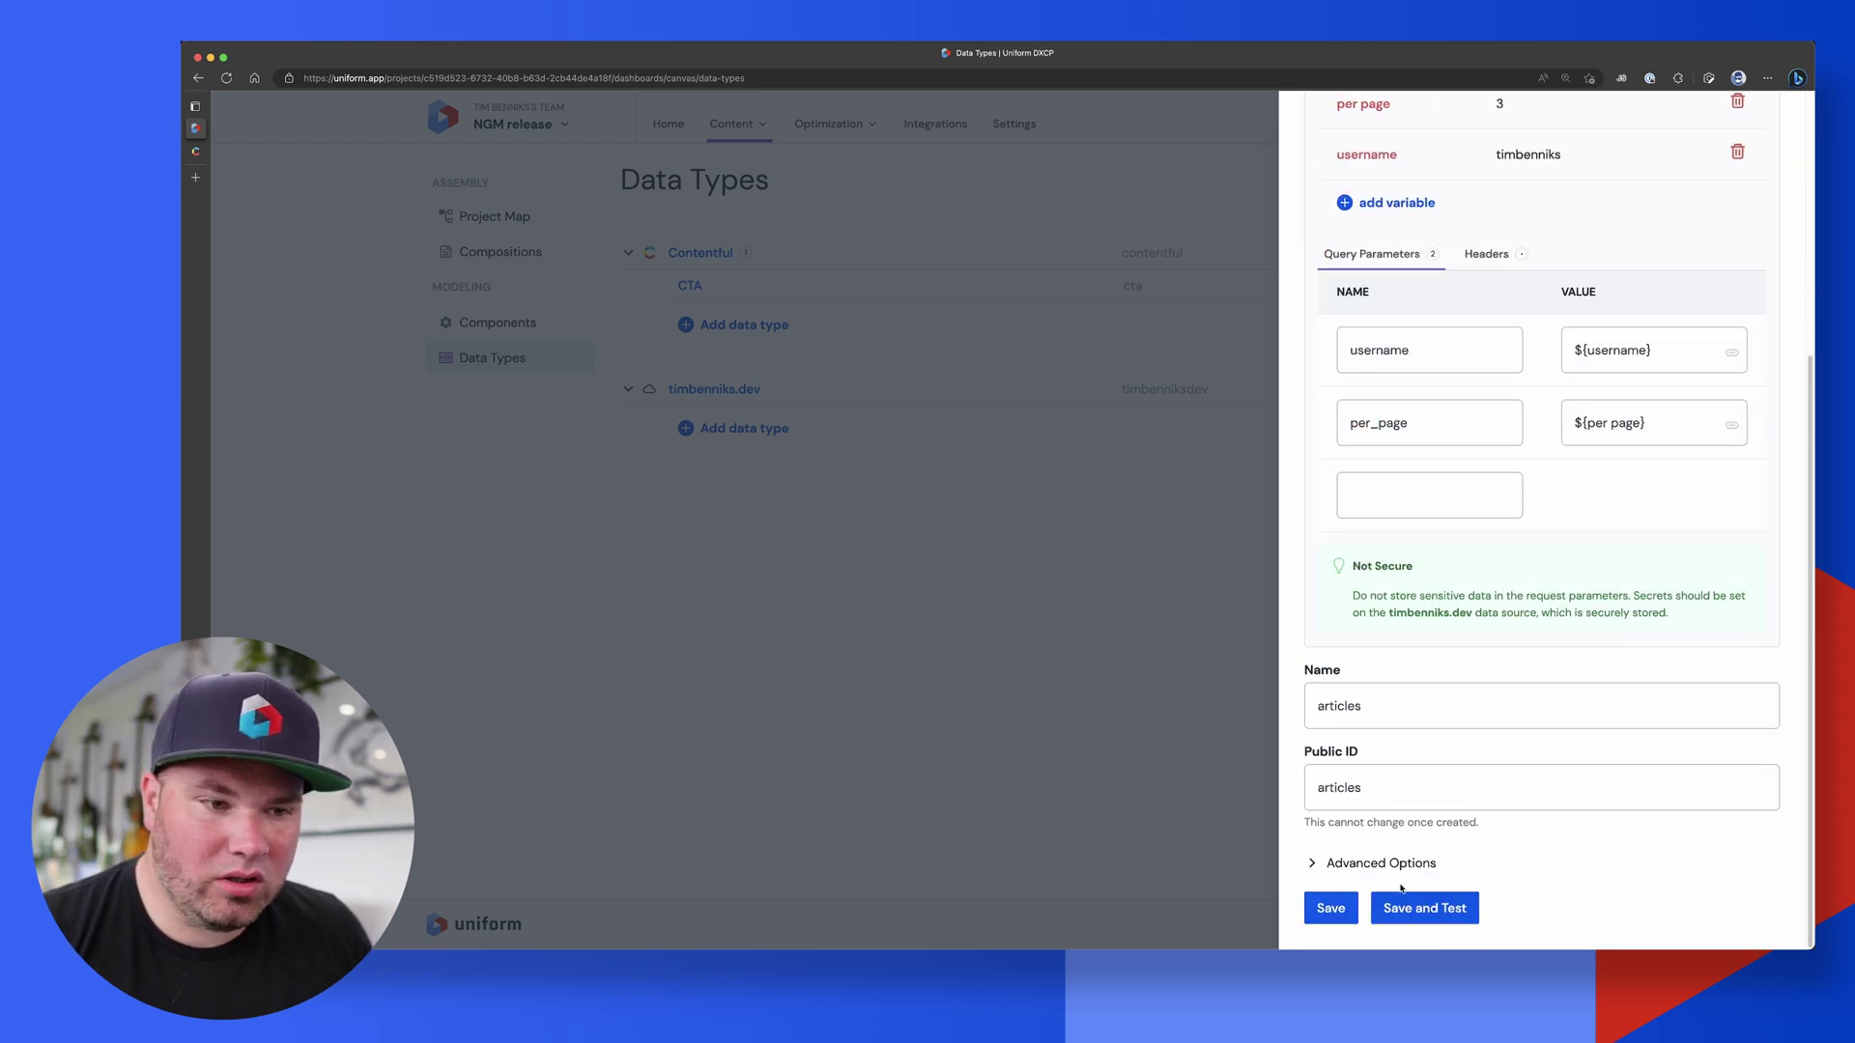
pyautogui.click(1428, 910)
# Fetch test data for articles, inspect the fields of the first article in the result array, and close the test.
pyautogui.click(1337, 597)
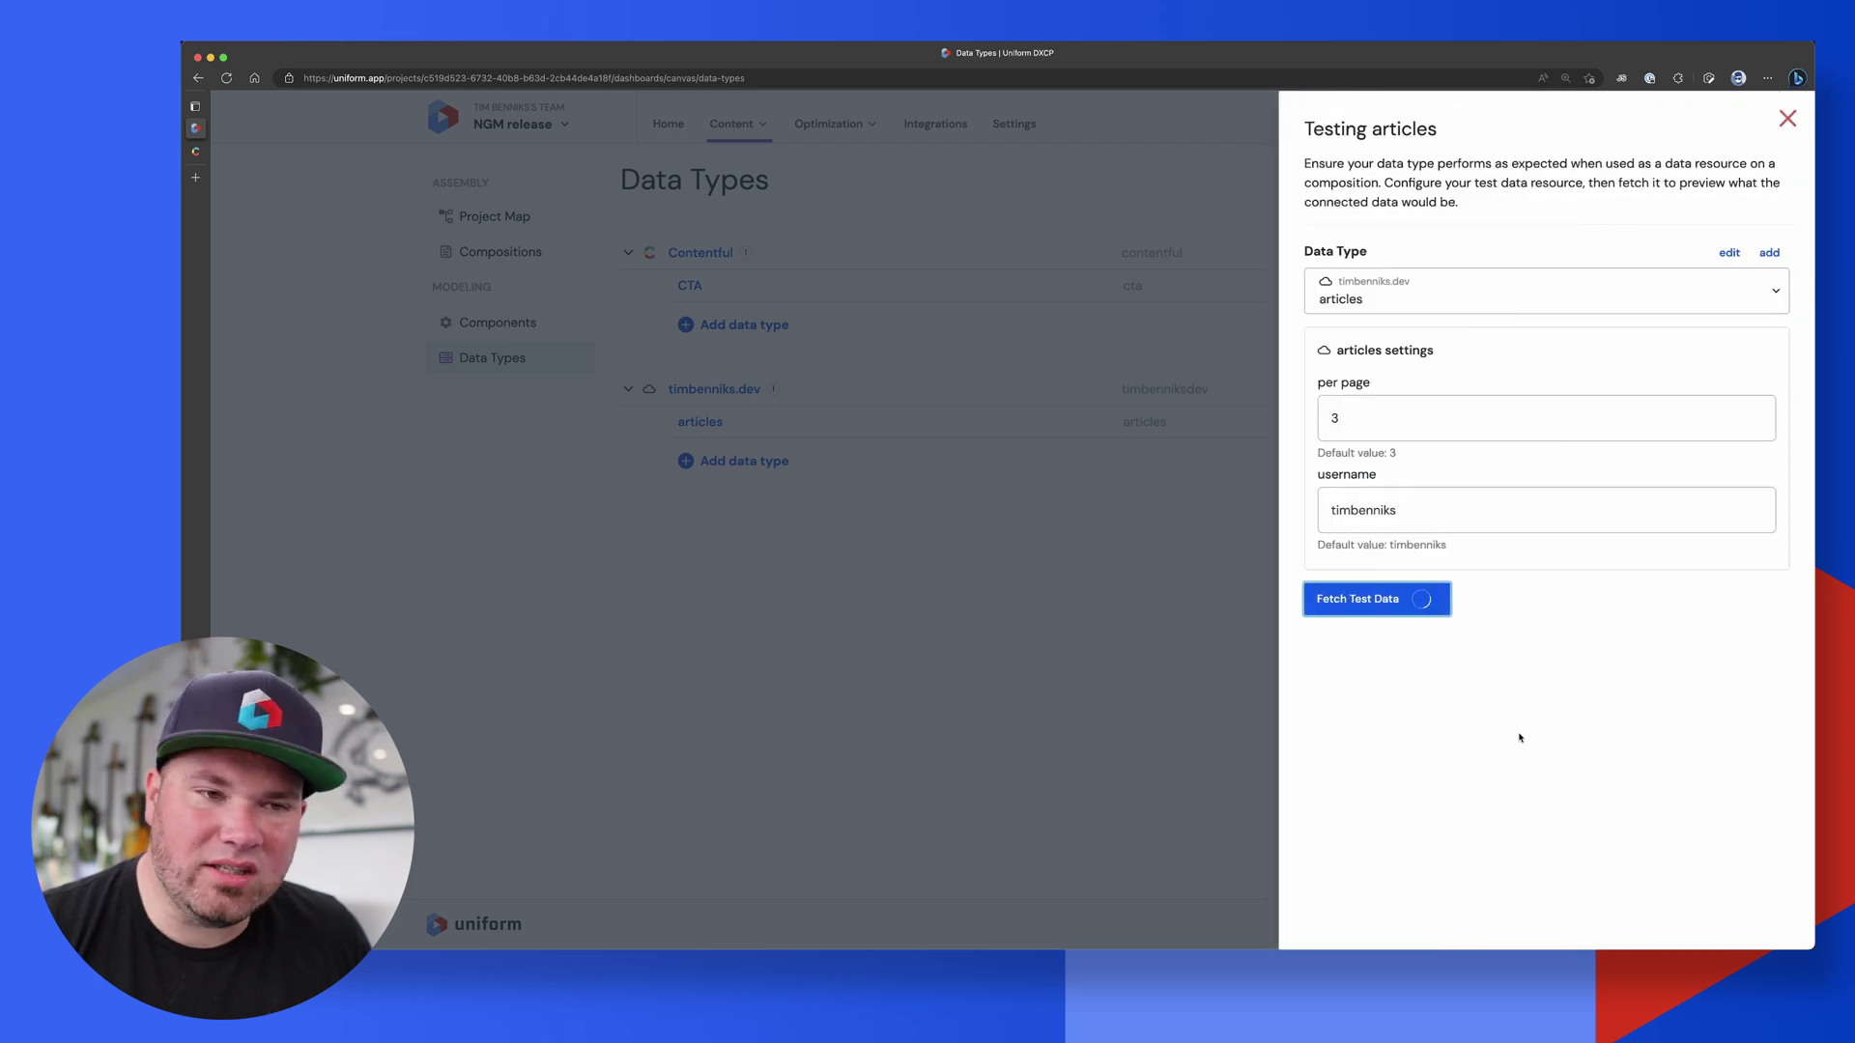
pyautogui.click(1343, 818)
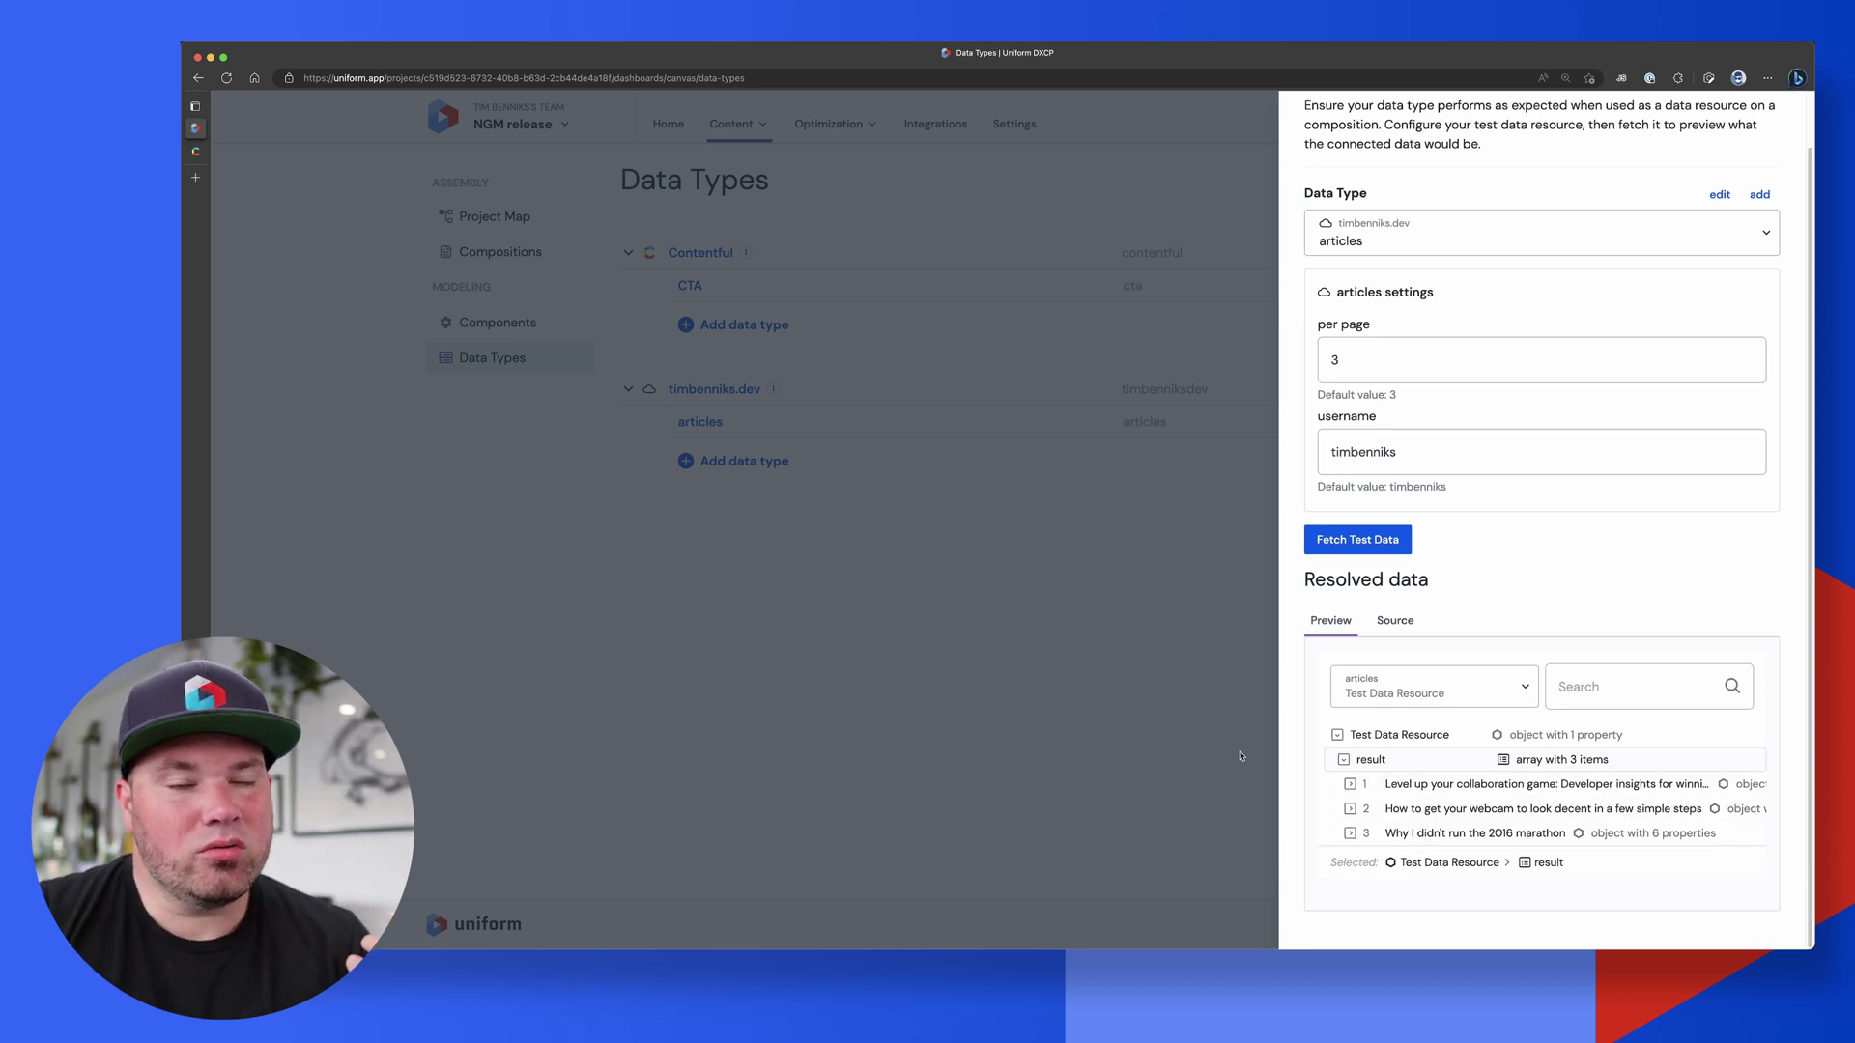
pyautogui.click(1411, 787)
pyautogui.scroll(-2, 1420, 783)
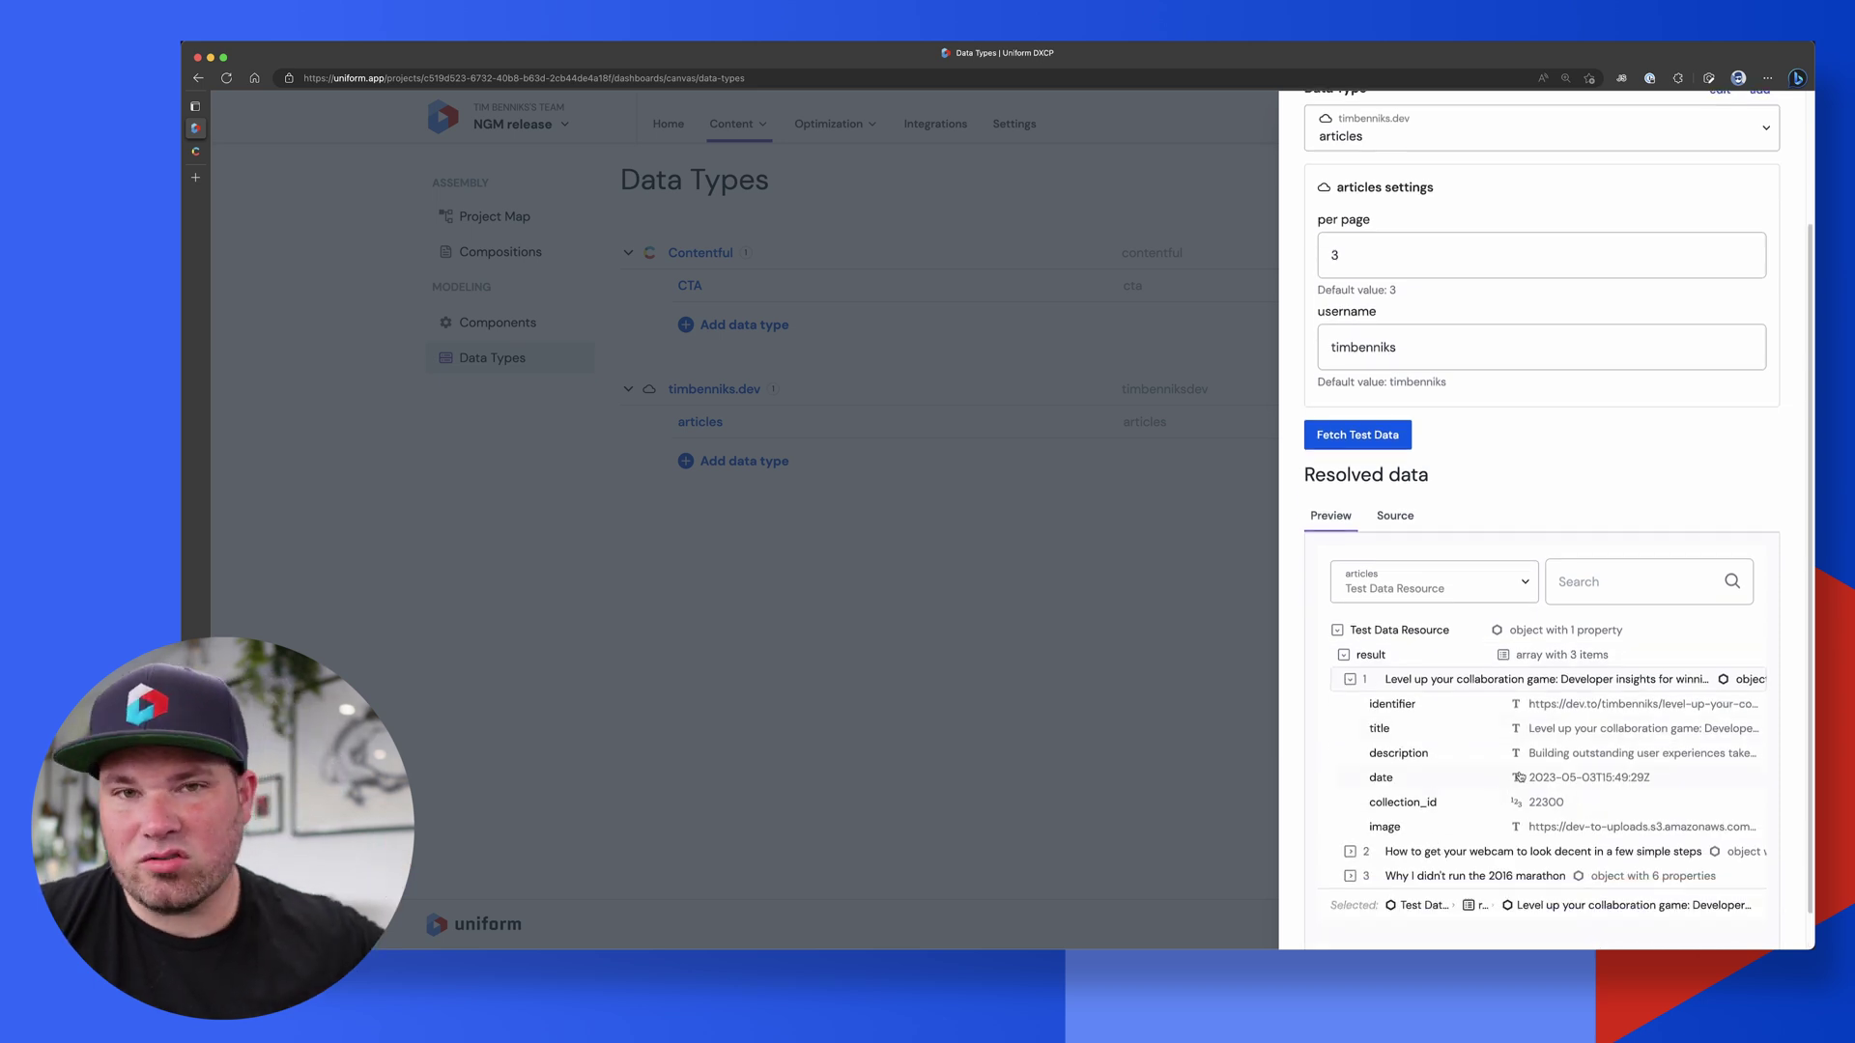
pyautogui.click(1108, 700)
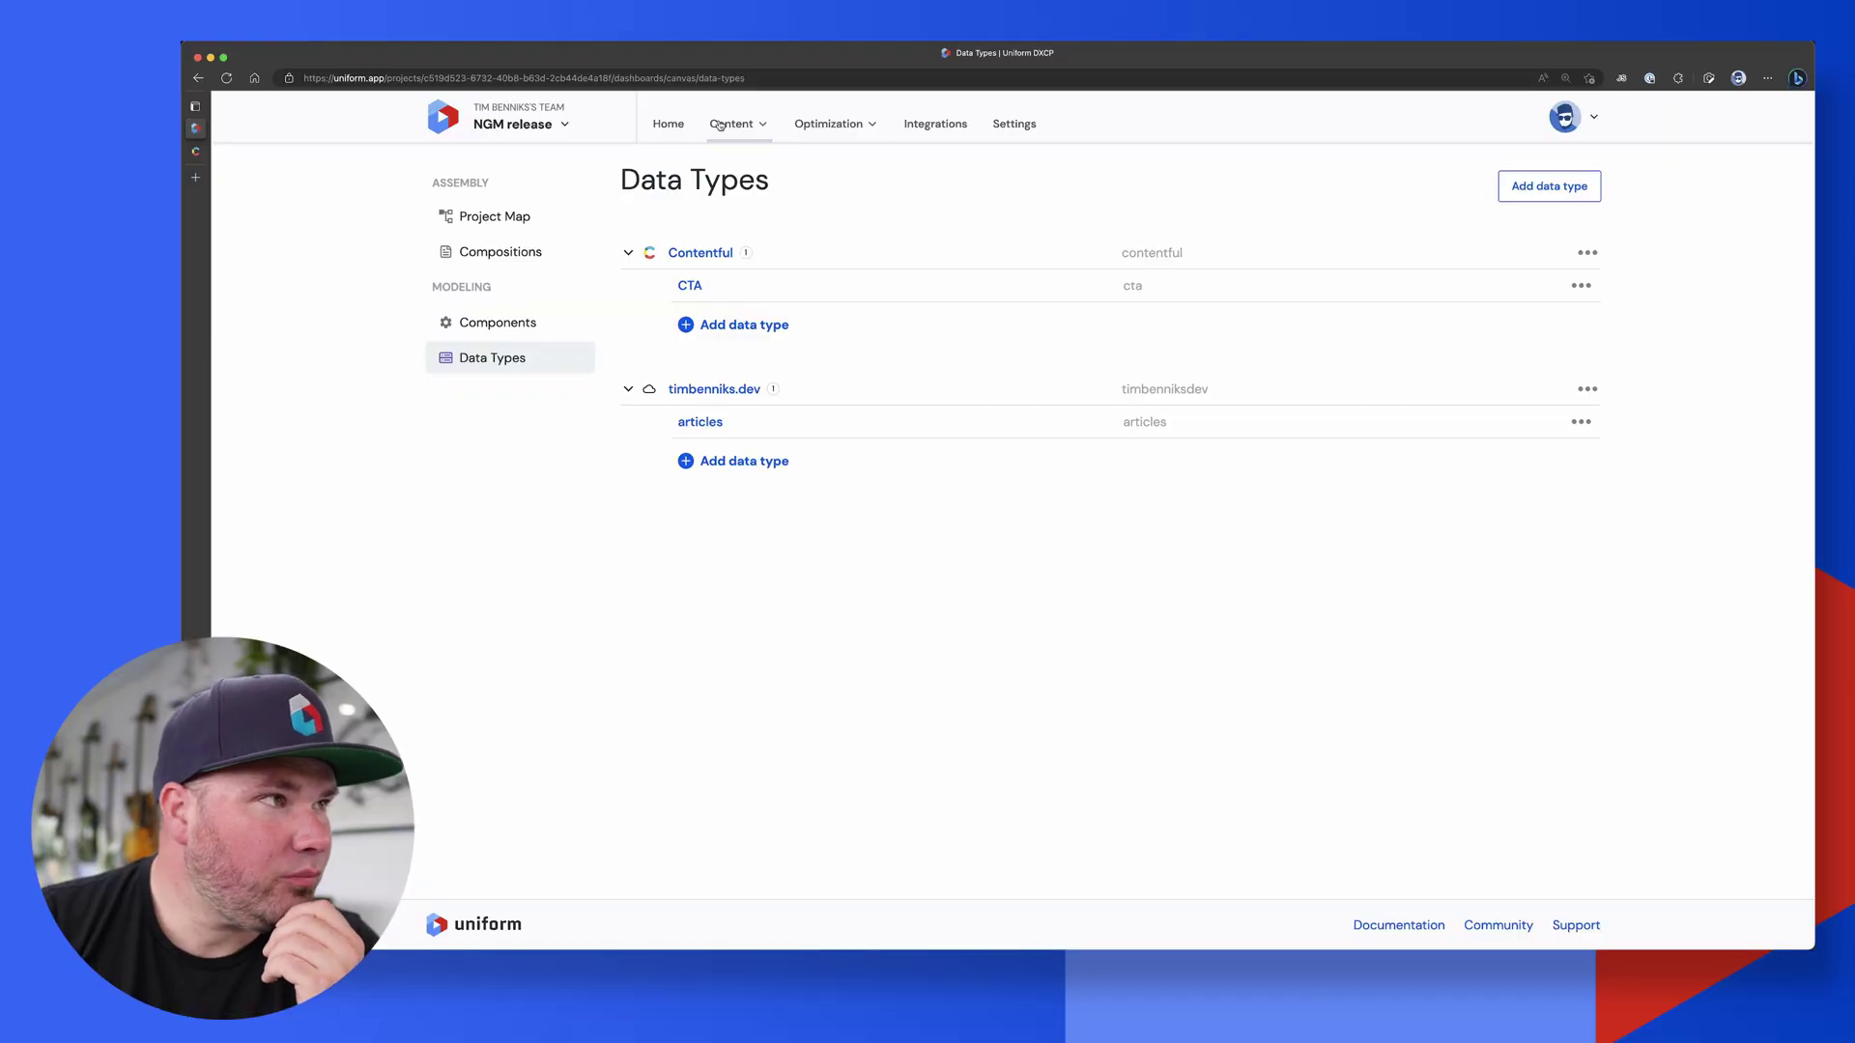
# Open the Home composition from the project map and look over its page content.
pyautogui.click(720, 125)
pyautogui.click(773, 198)
pyautogui.click(706, 267)
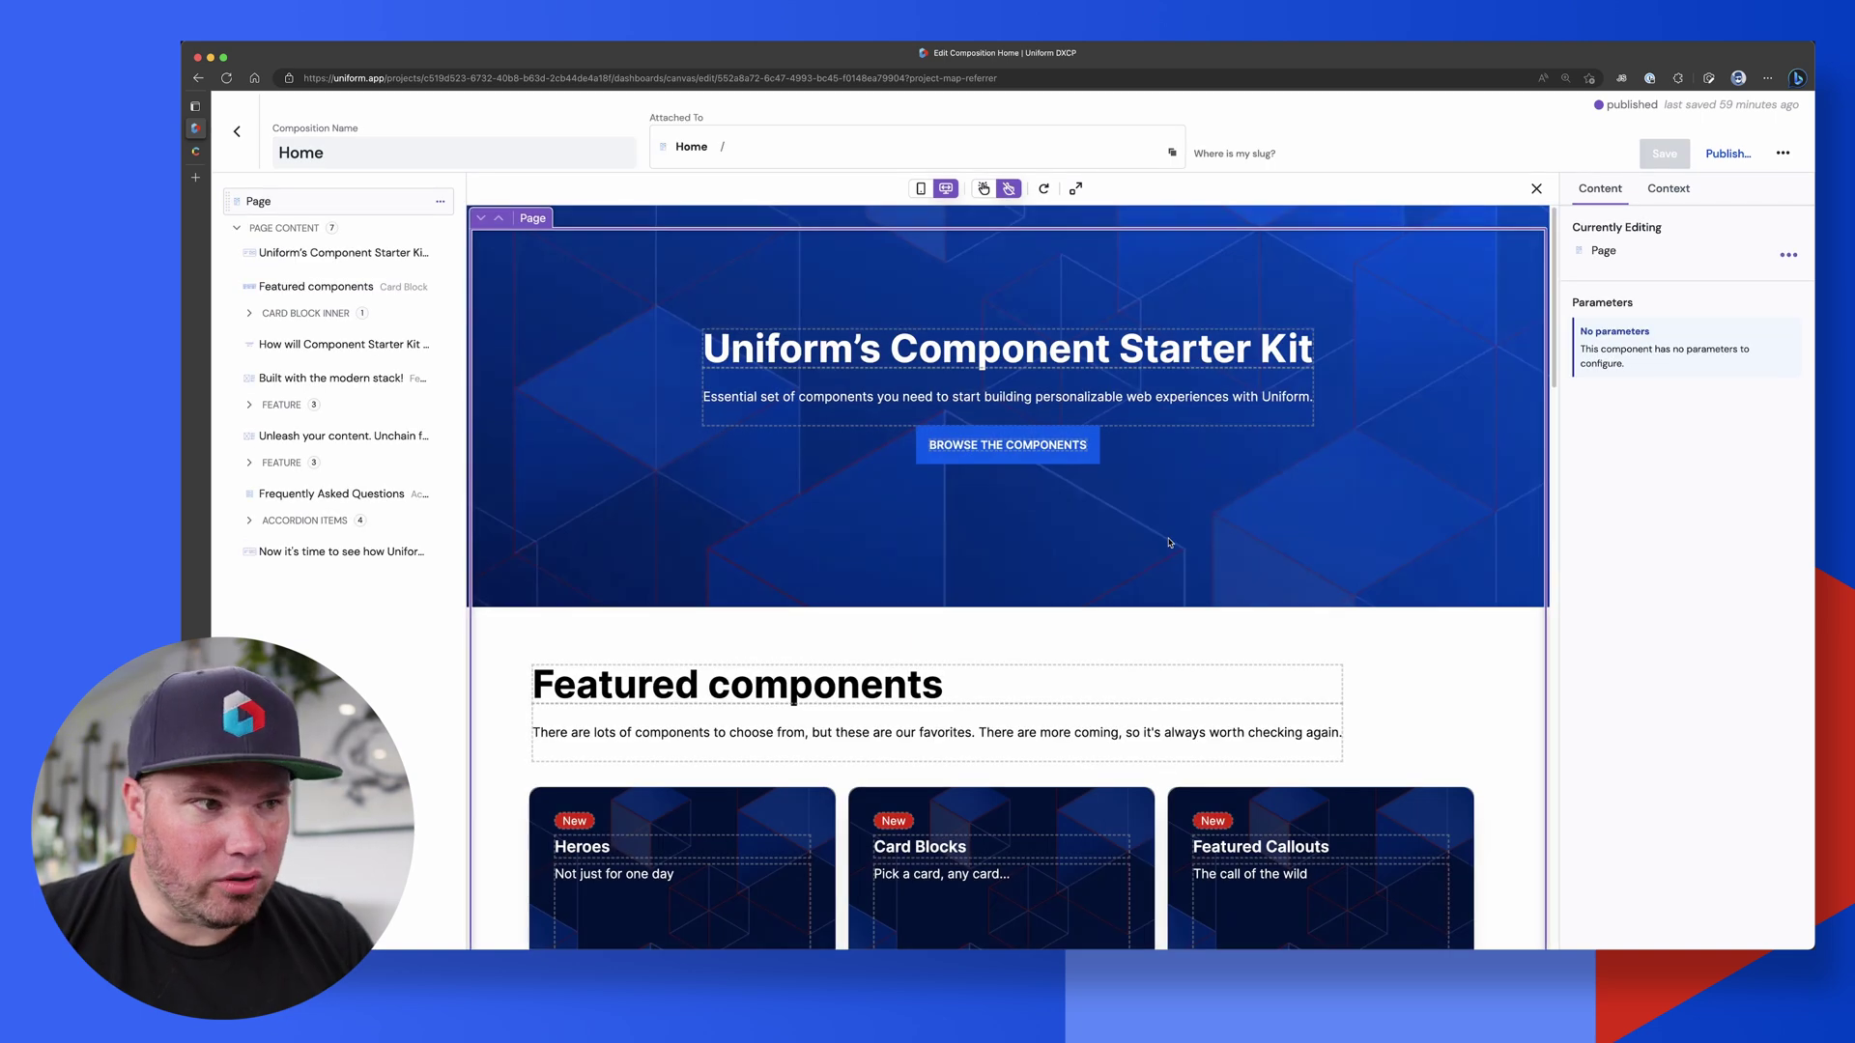
pyautogui.scroll(-4, 1168, 541)
pyautogui.scroll(4, 1167, 541)
# Replace the hero's title directly in the page preview with "hello world!".
pyautogui.tripleClick(1024, 353)
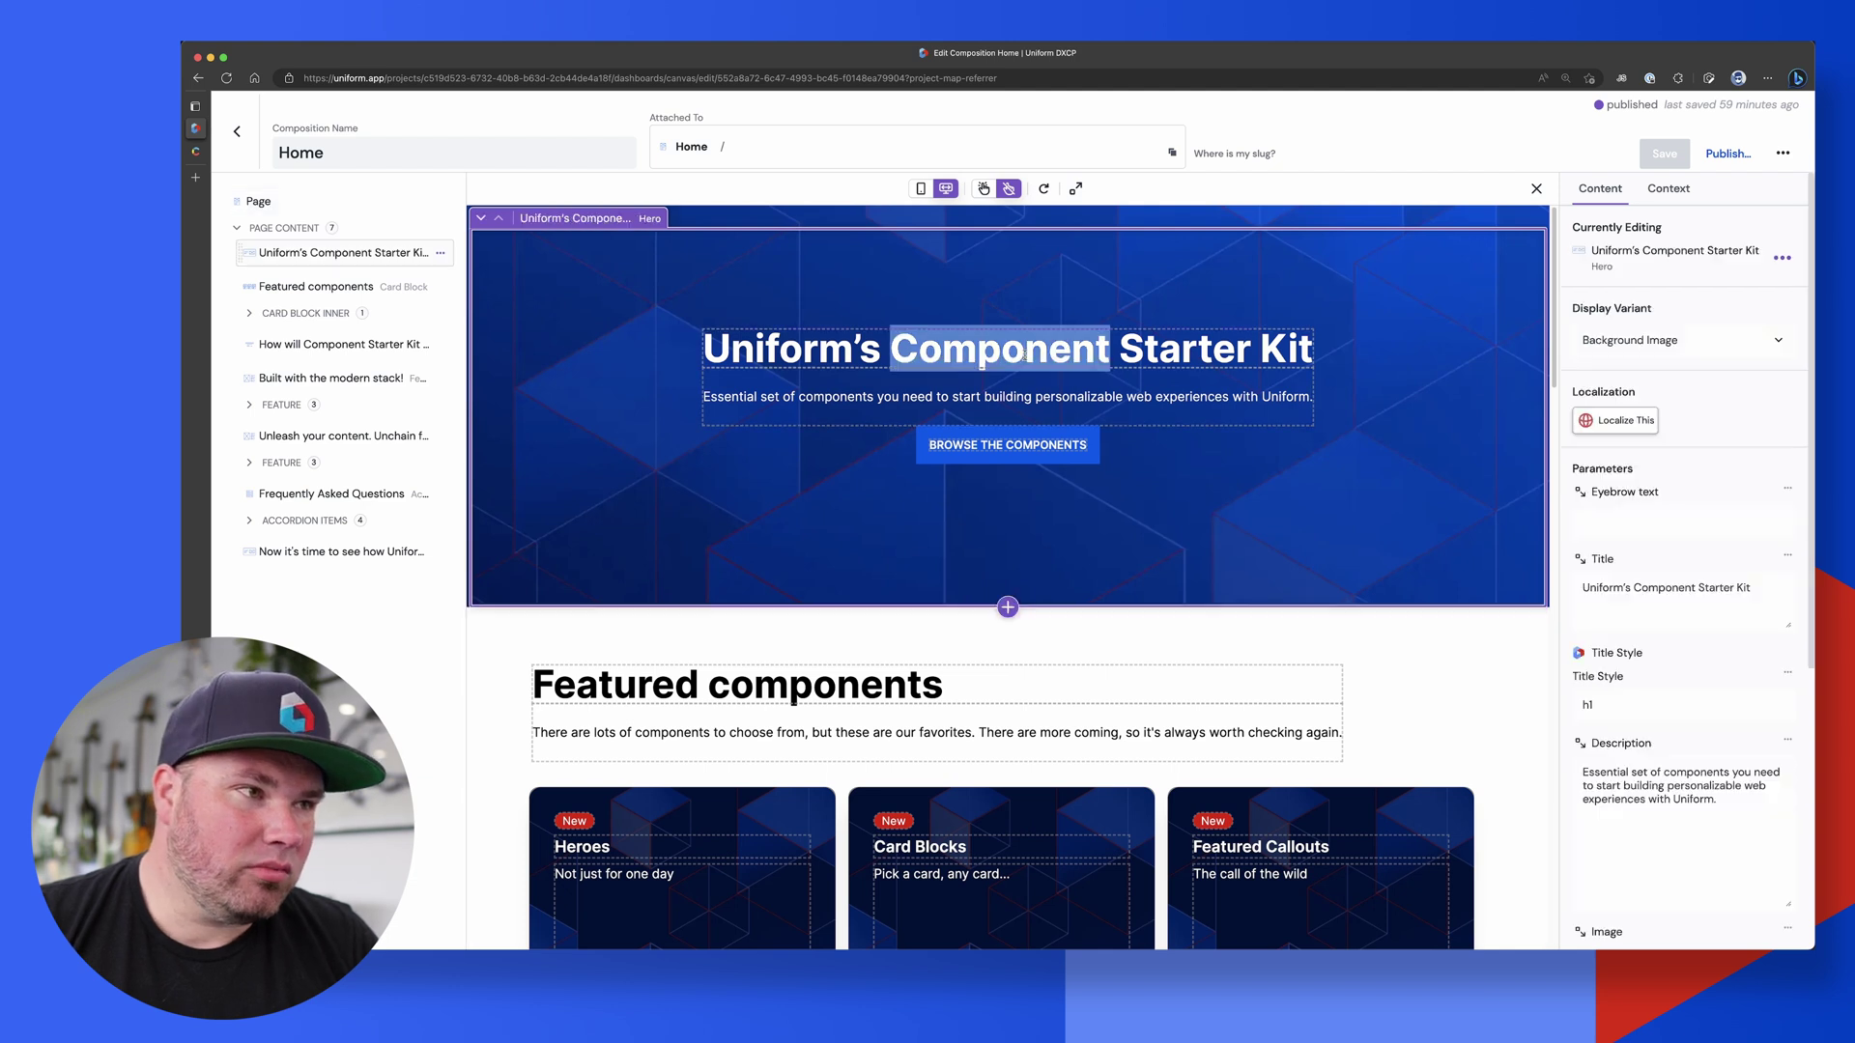
pyautogui.write('hel')
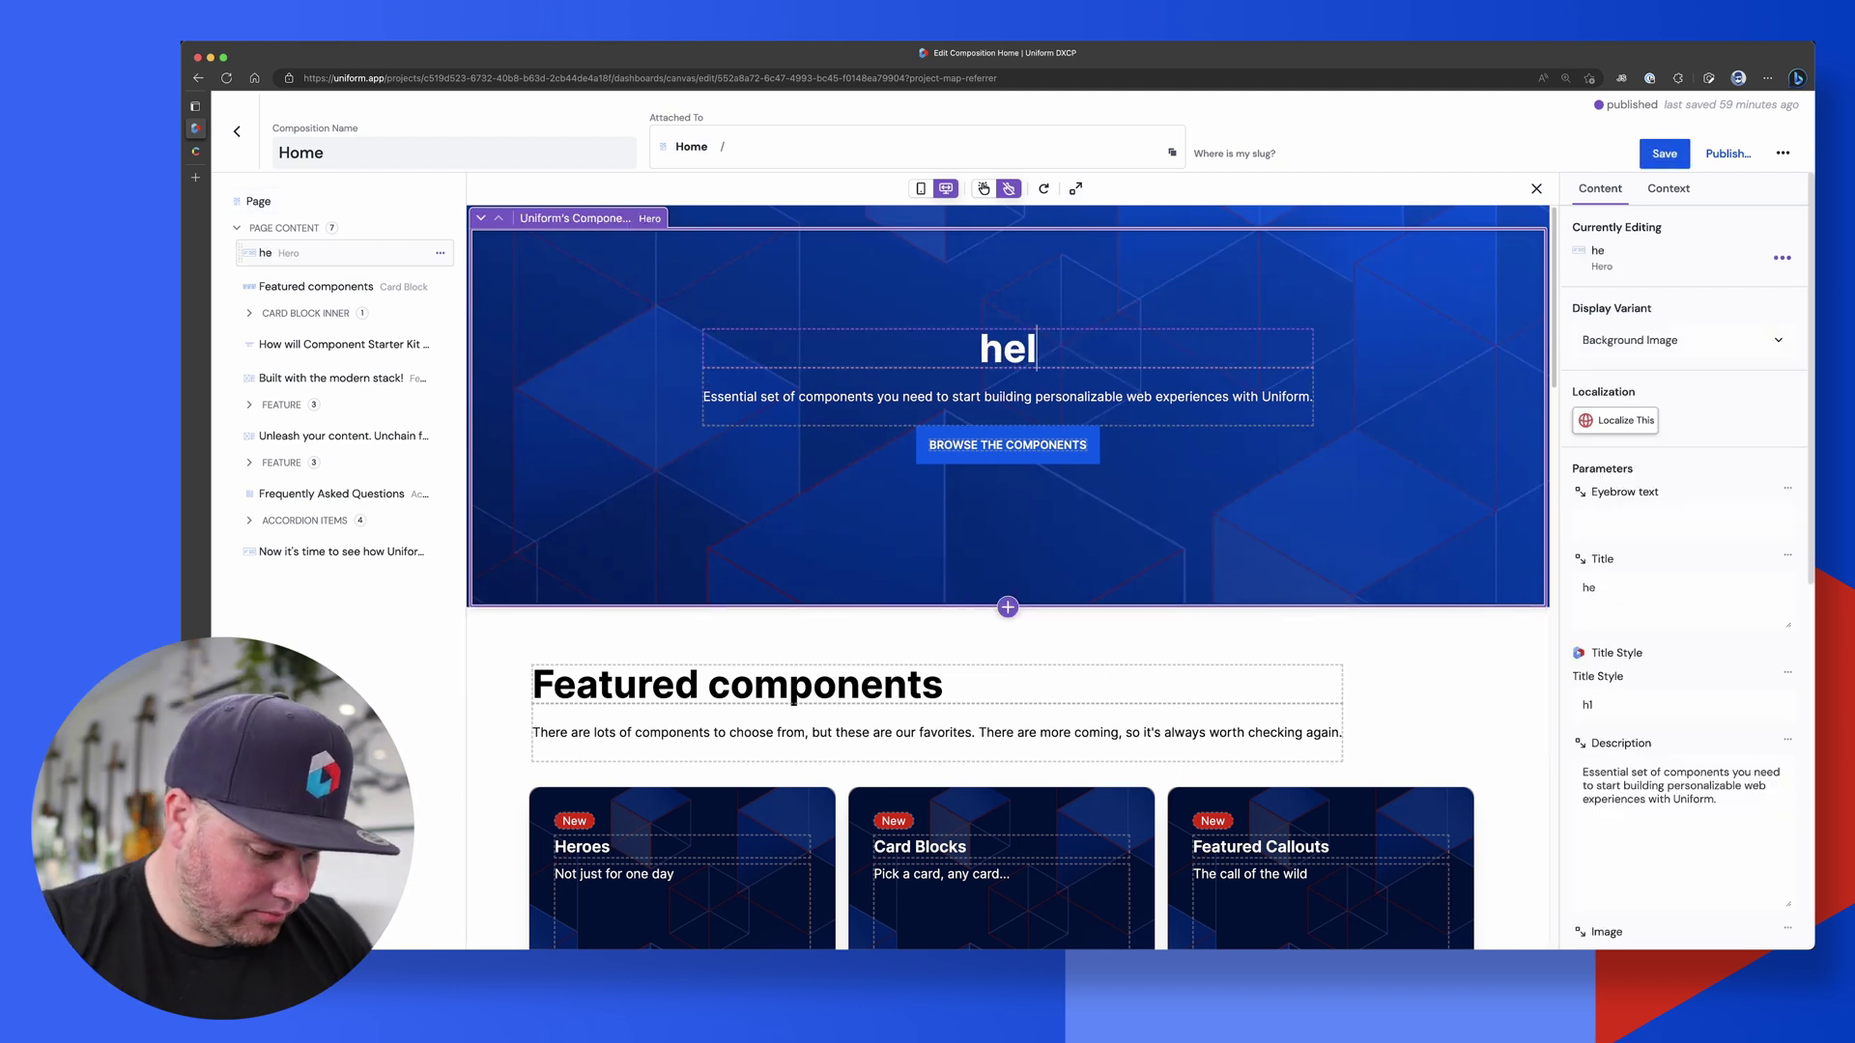
pyautogui.write('lo world!')
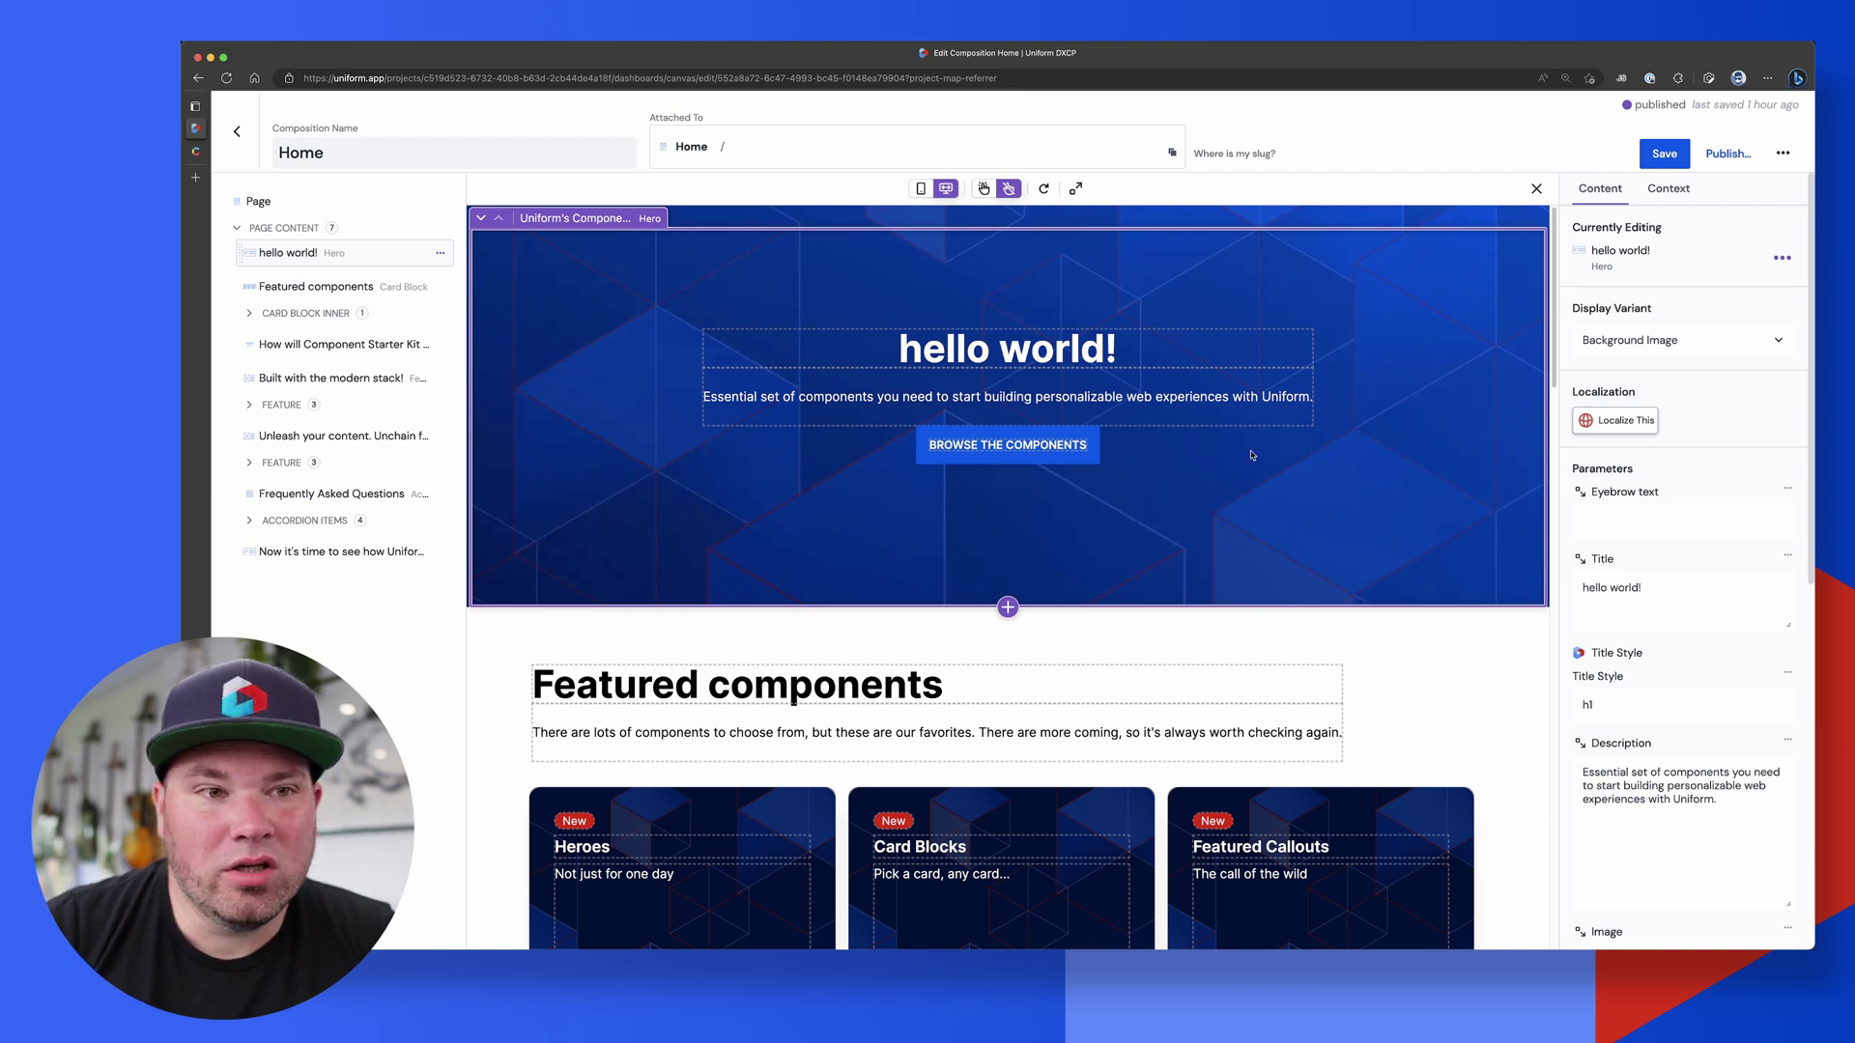
# Add a composition data resource named CTA Content for the hero title, using the CTA data type and the "Fold-away frother" entry.
pyautogui.click(1582, 560)
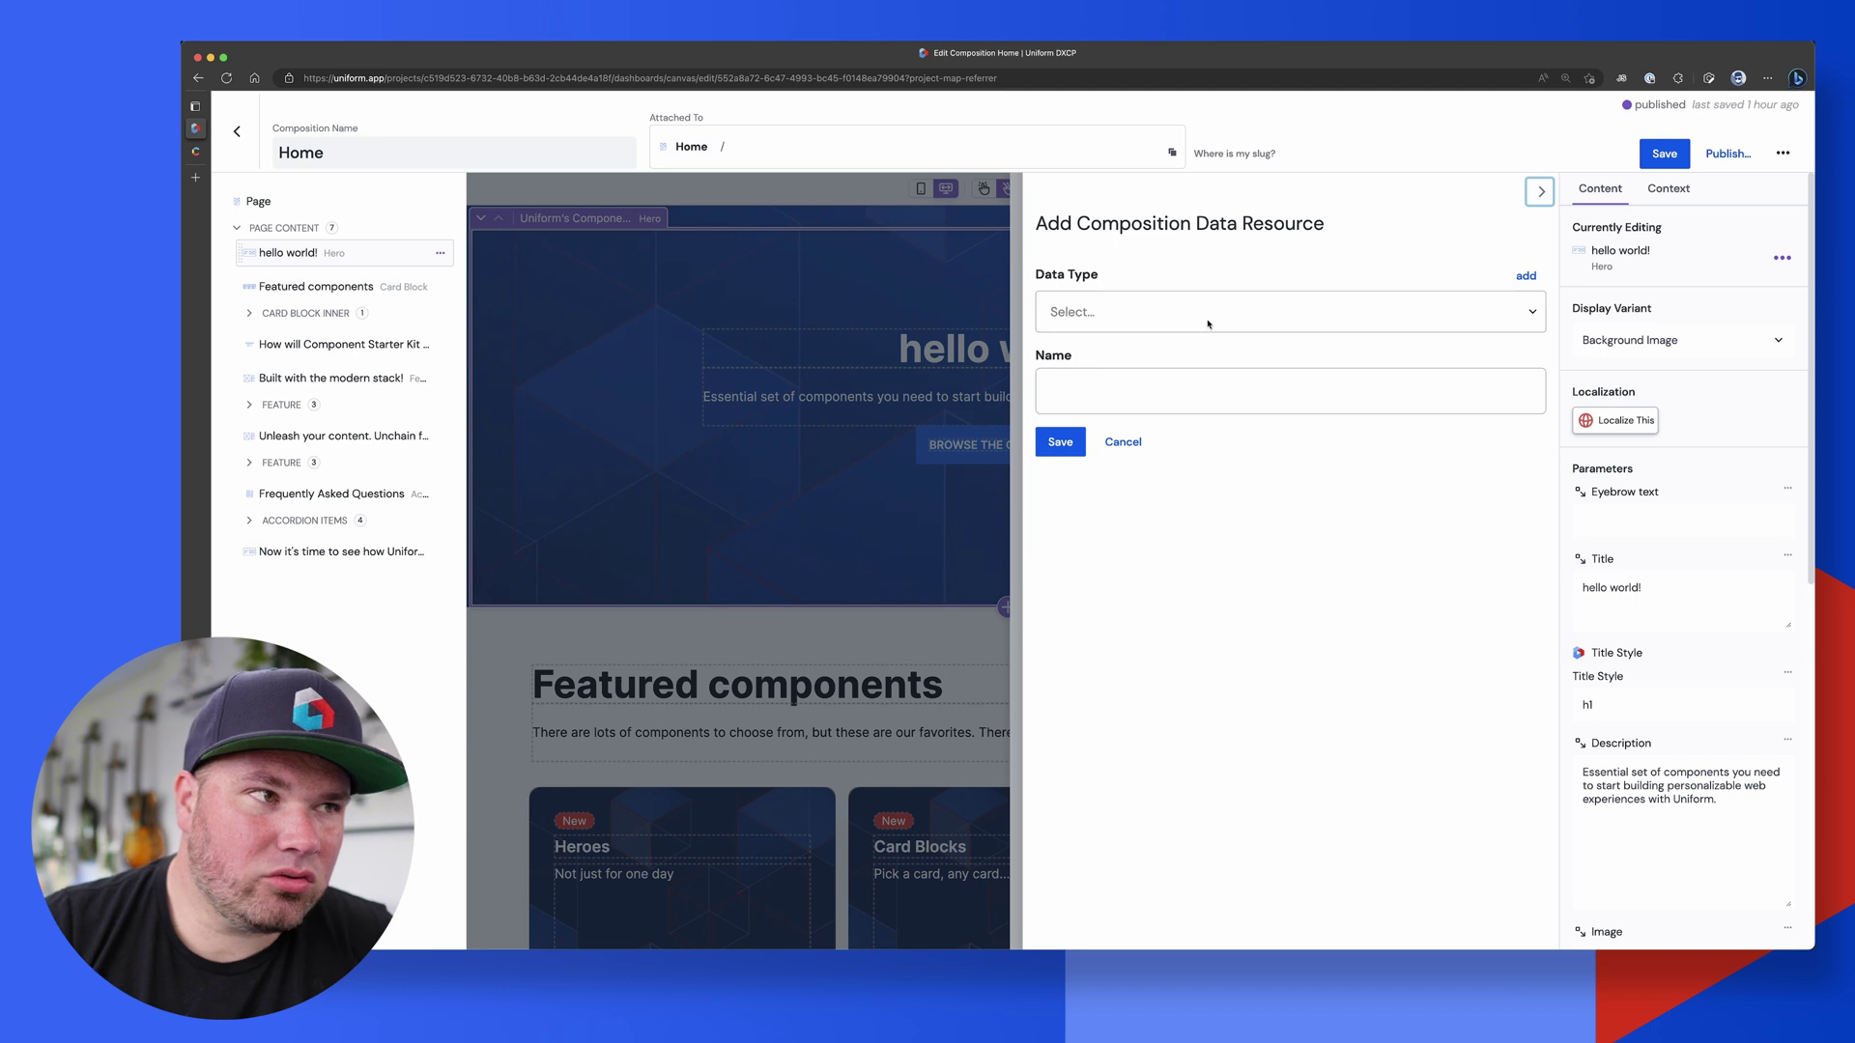
pyautogui.click(1172, 314)
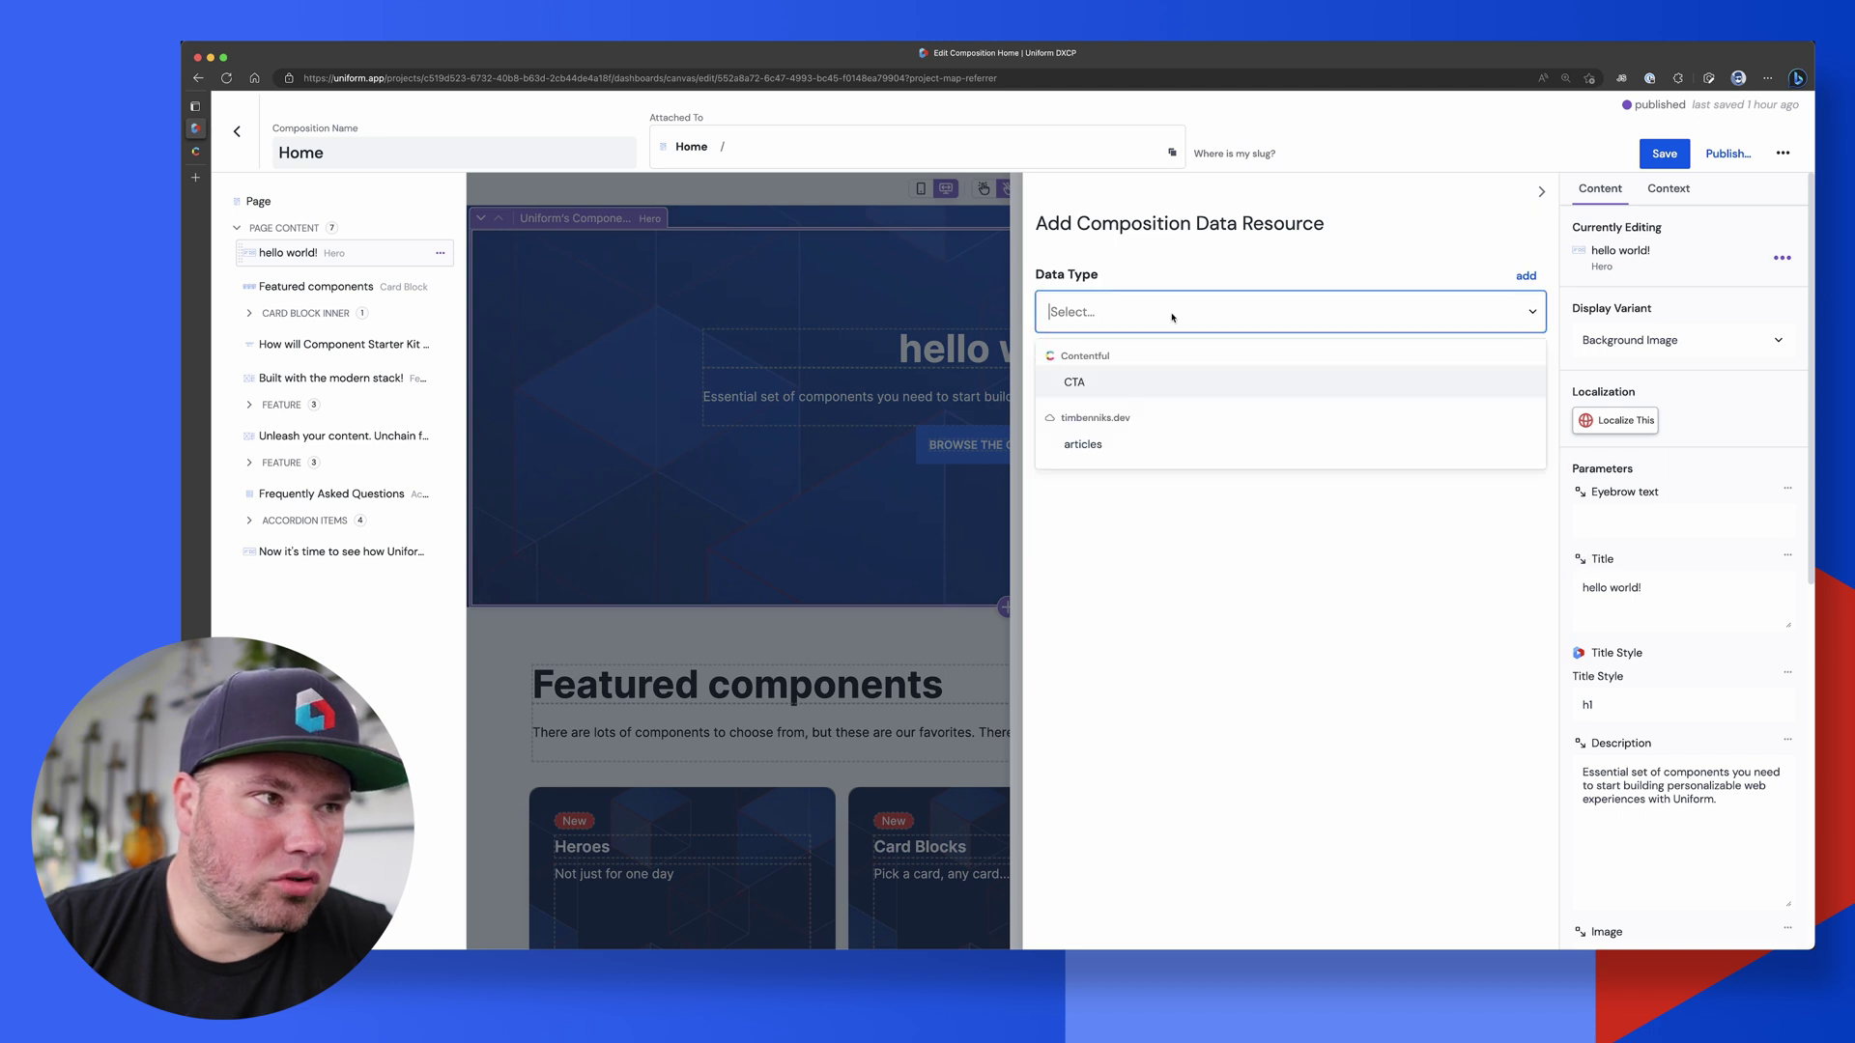
pyautogui.click(1074, 384)
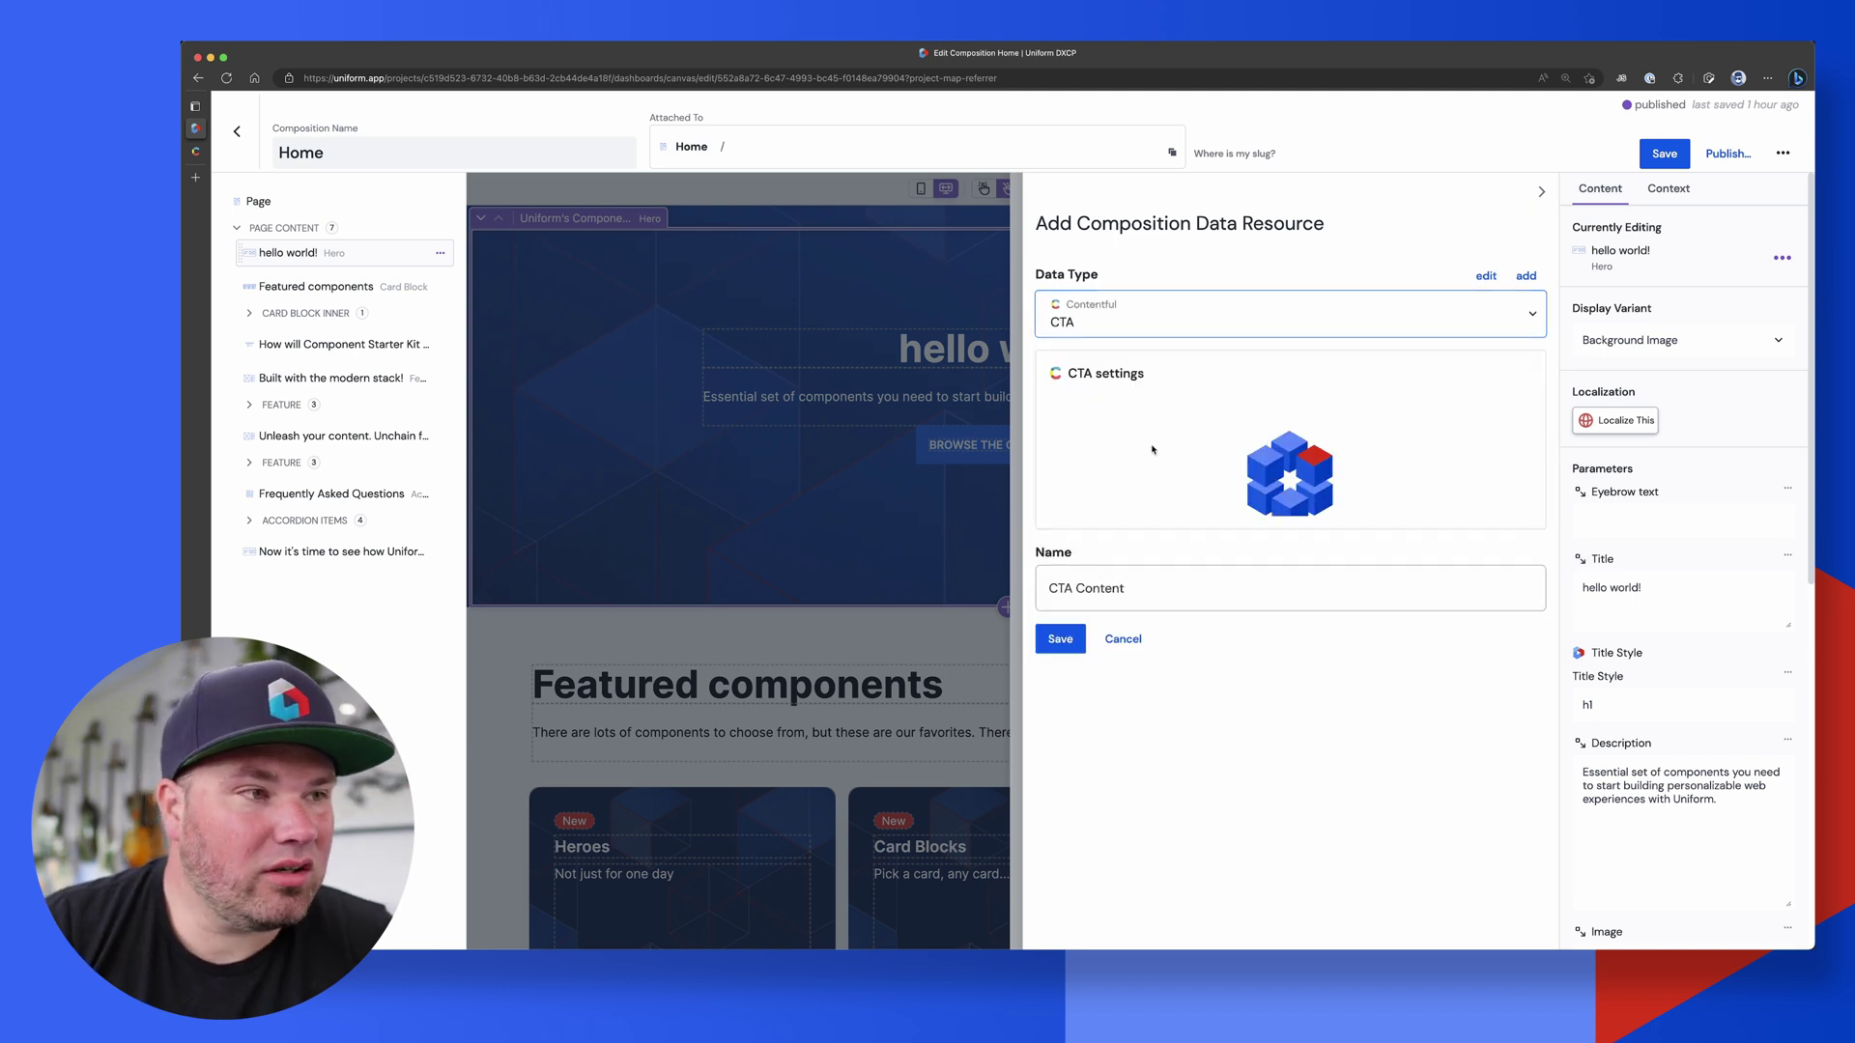
pyautogui.scroll(-1, 1282, 486)
pyautogui.scroll(-1, 1216, 521)
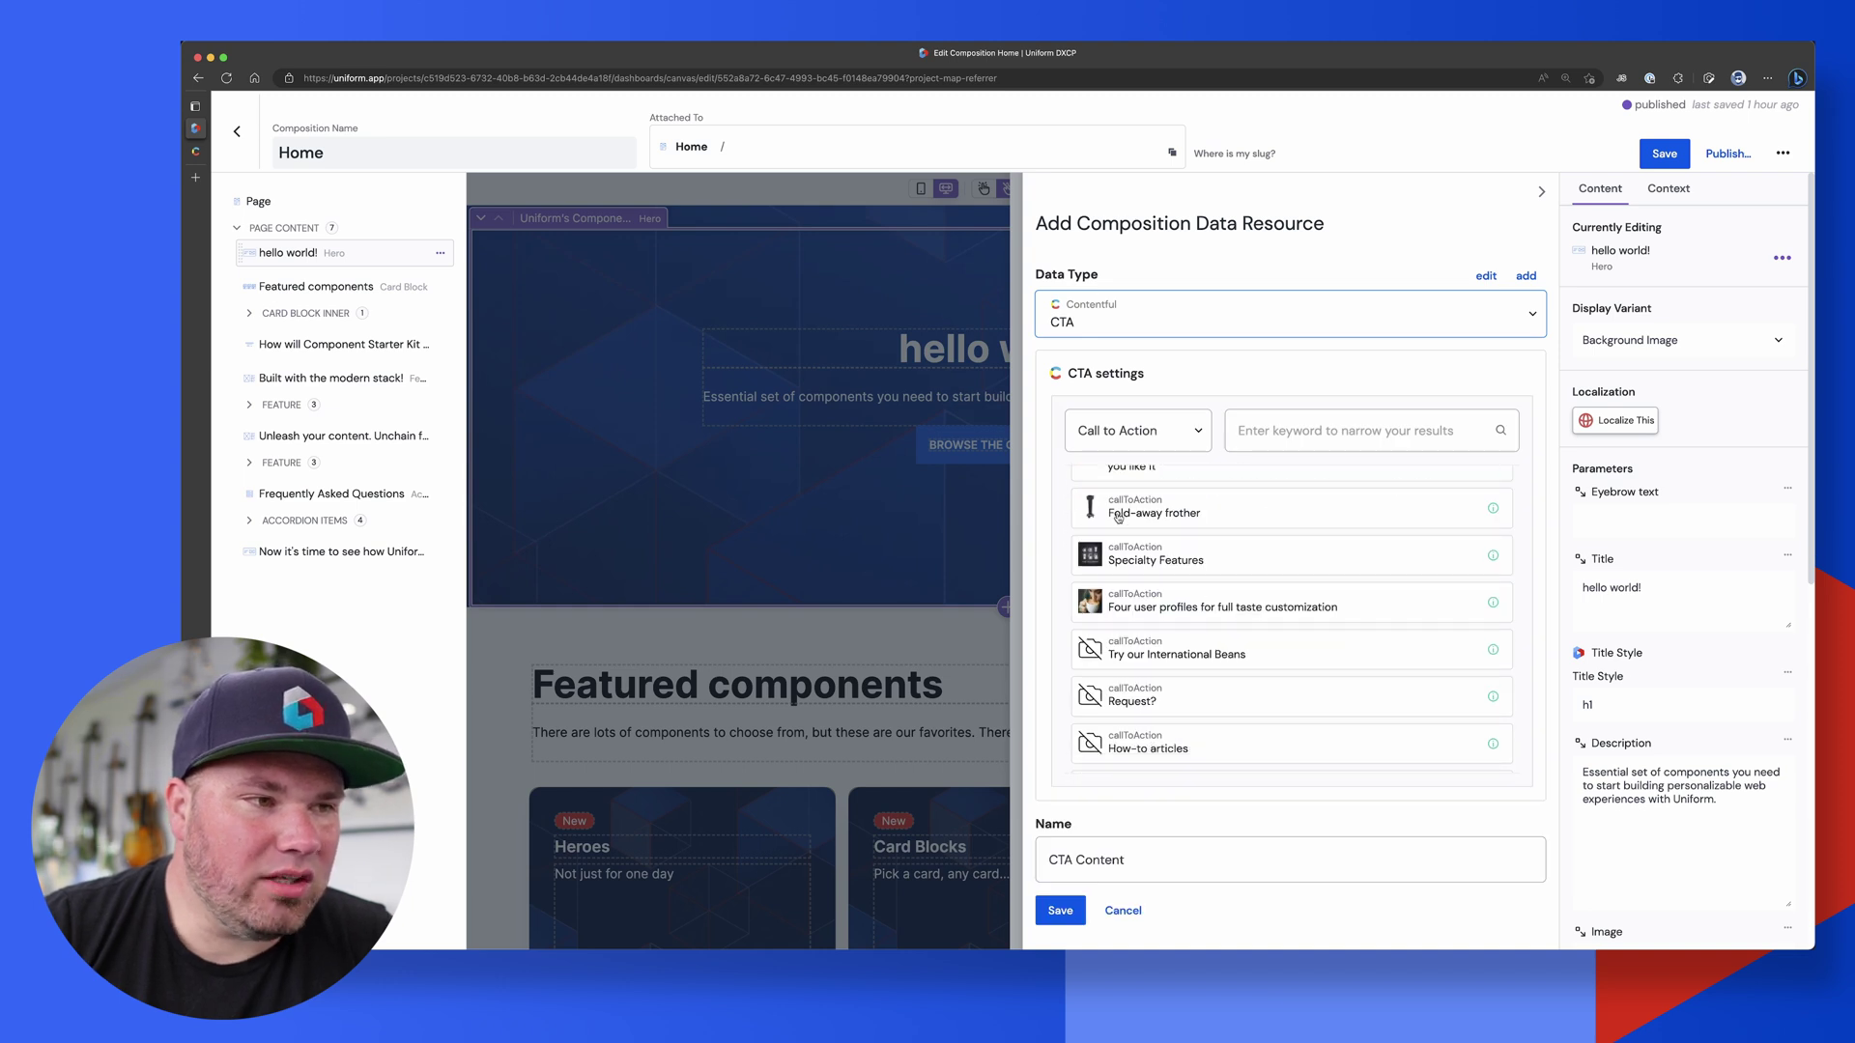
pyautogui.click(1191, 519)
pyautogui.scroll(-3, 1136, 681)
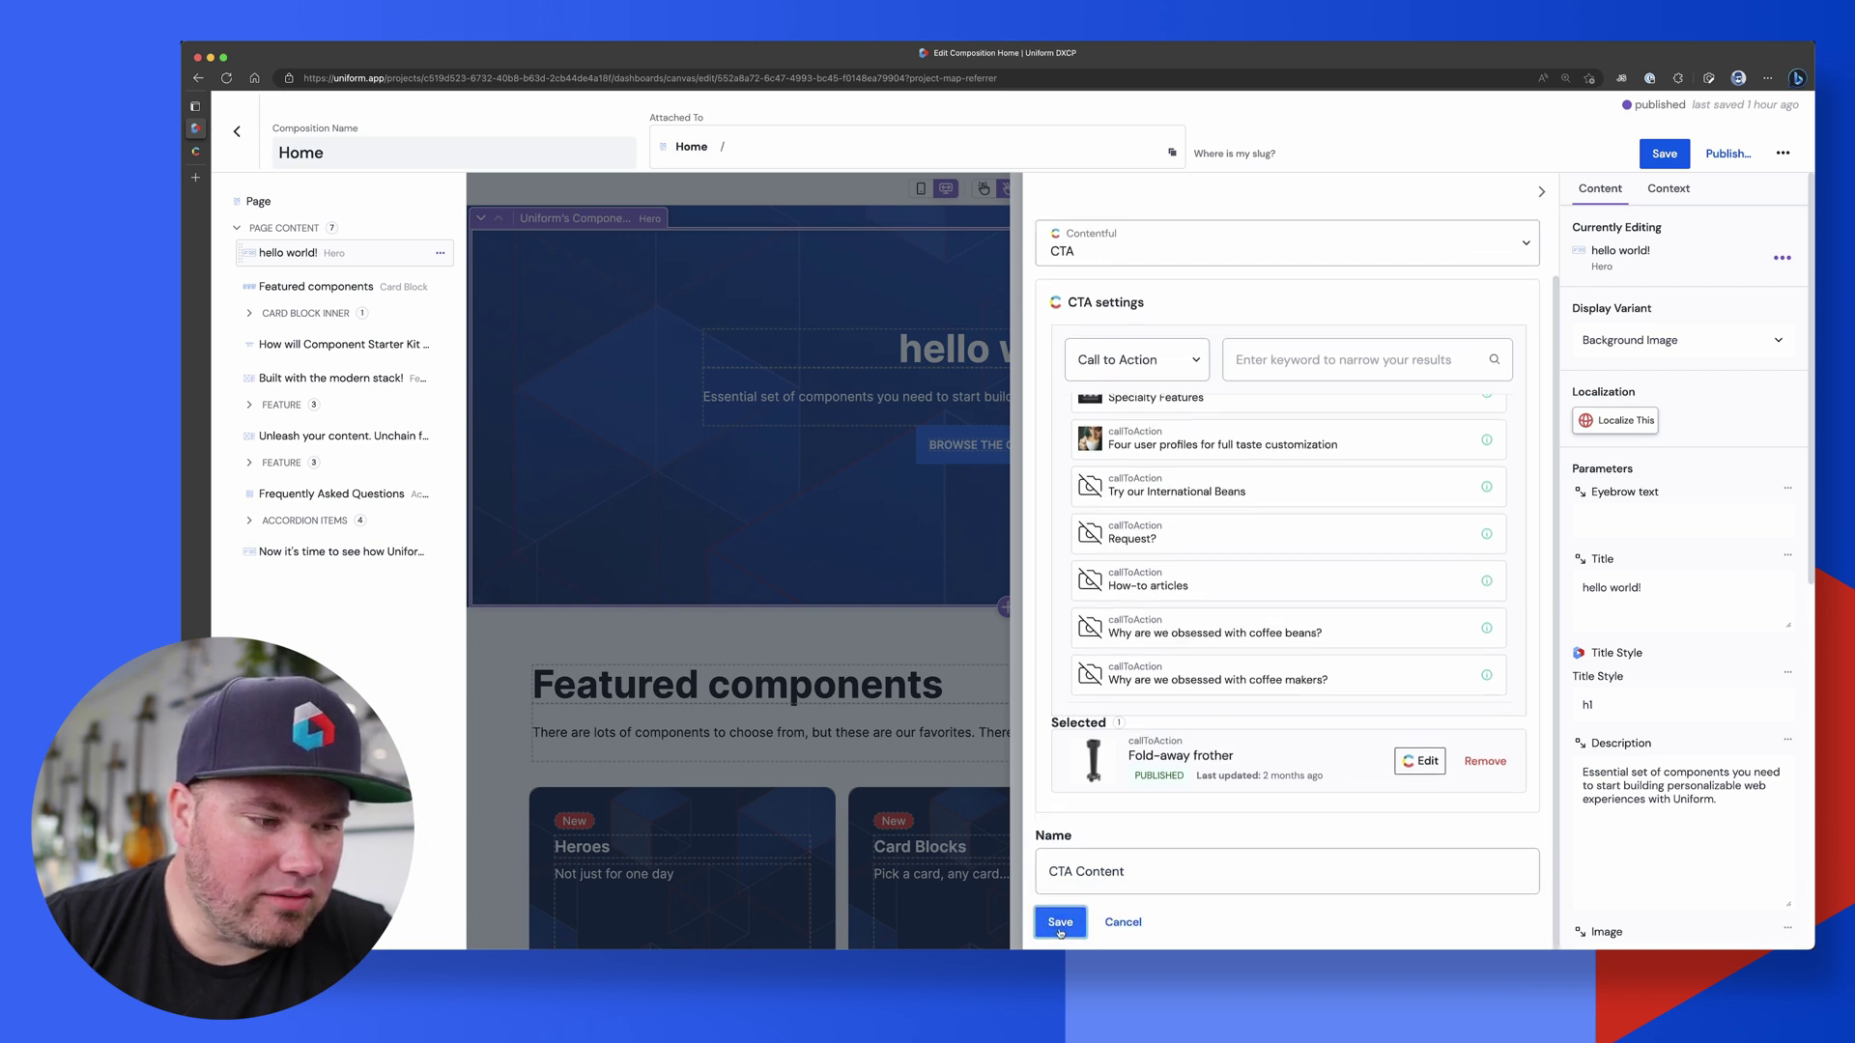
pyautogui.click(1060, 921)
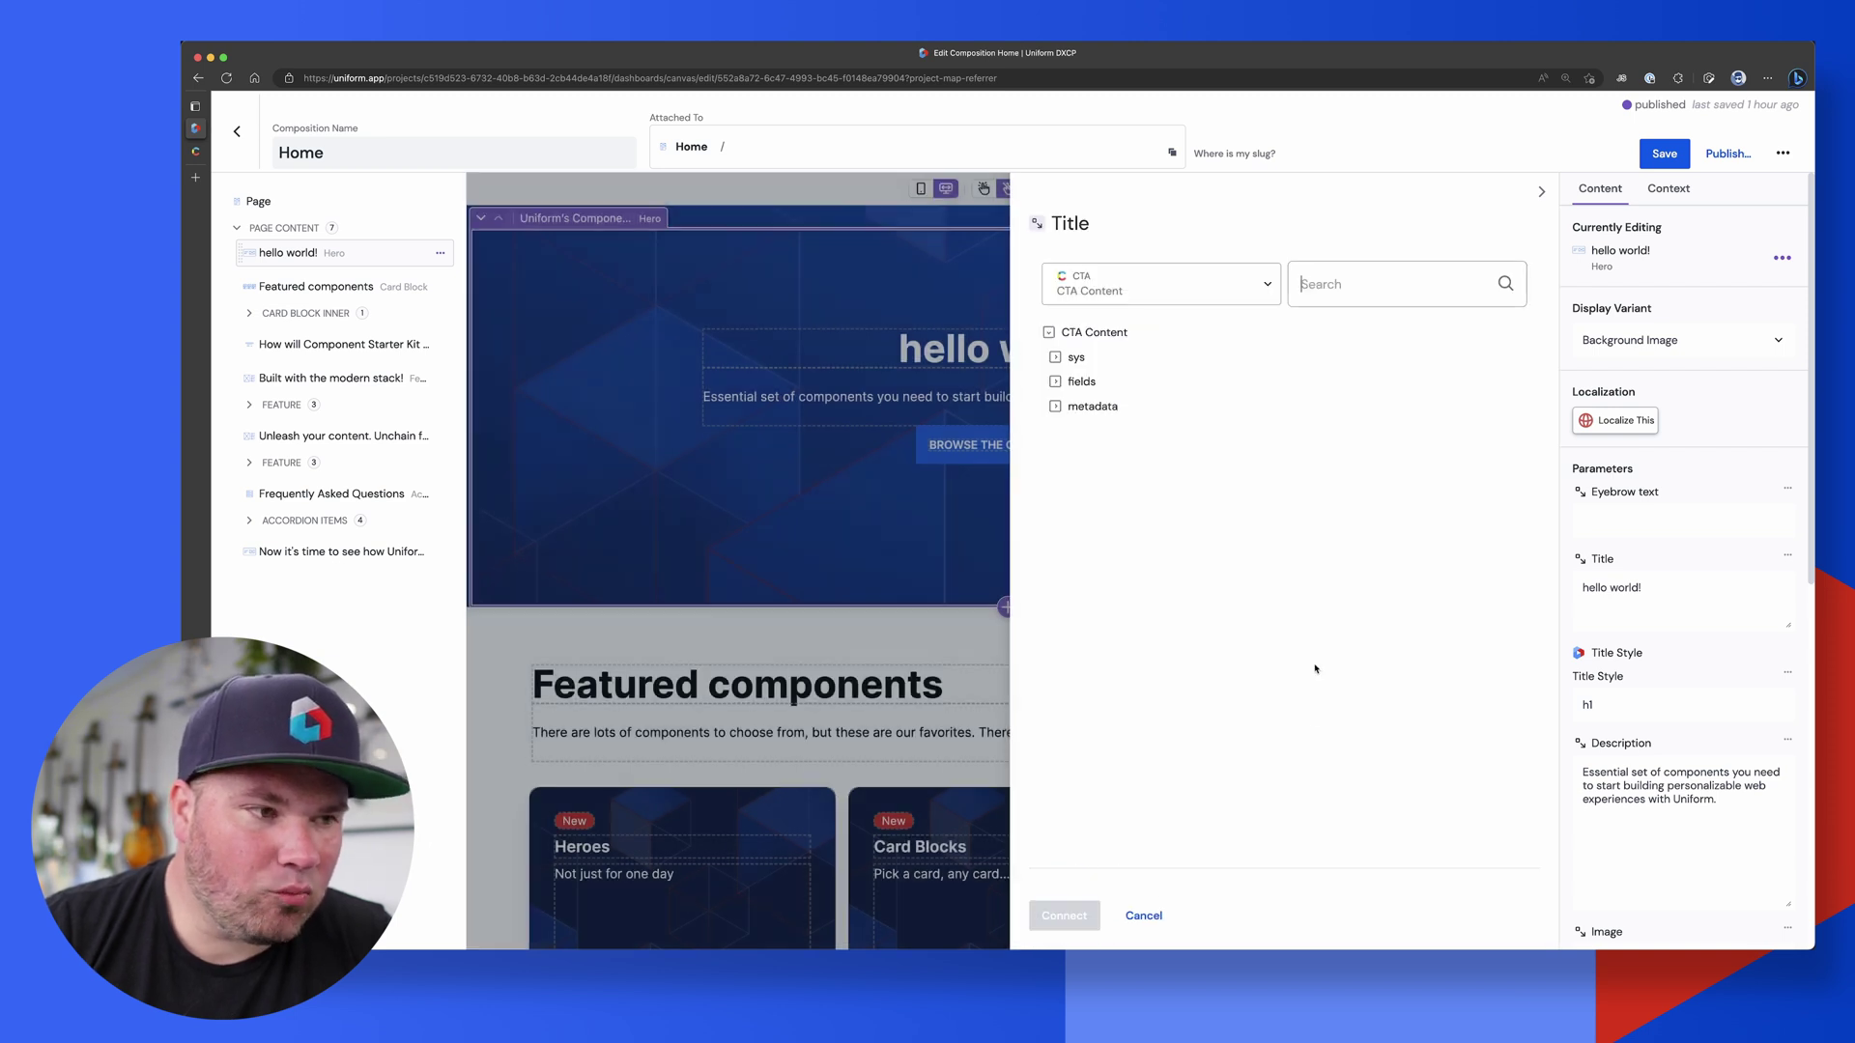
# Connect the hero's Title parameter to the title field of CTA Content.
pyautogui.click(1056, 383)
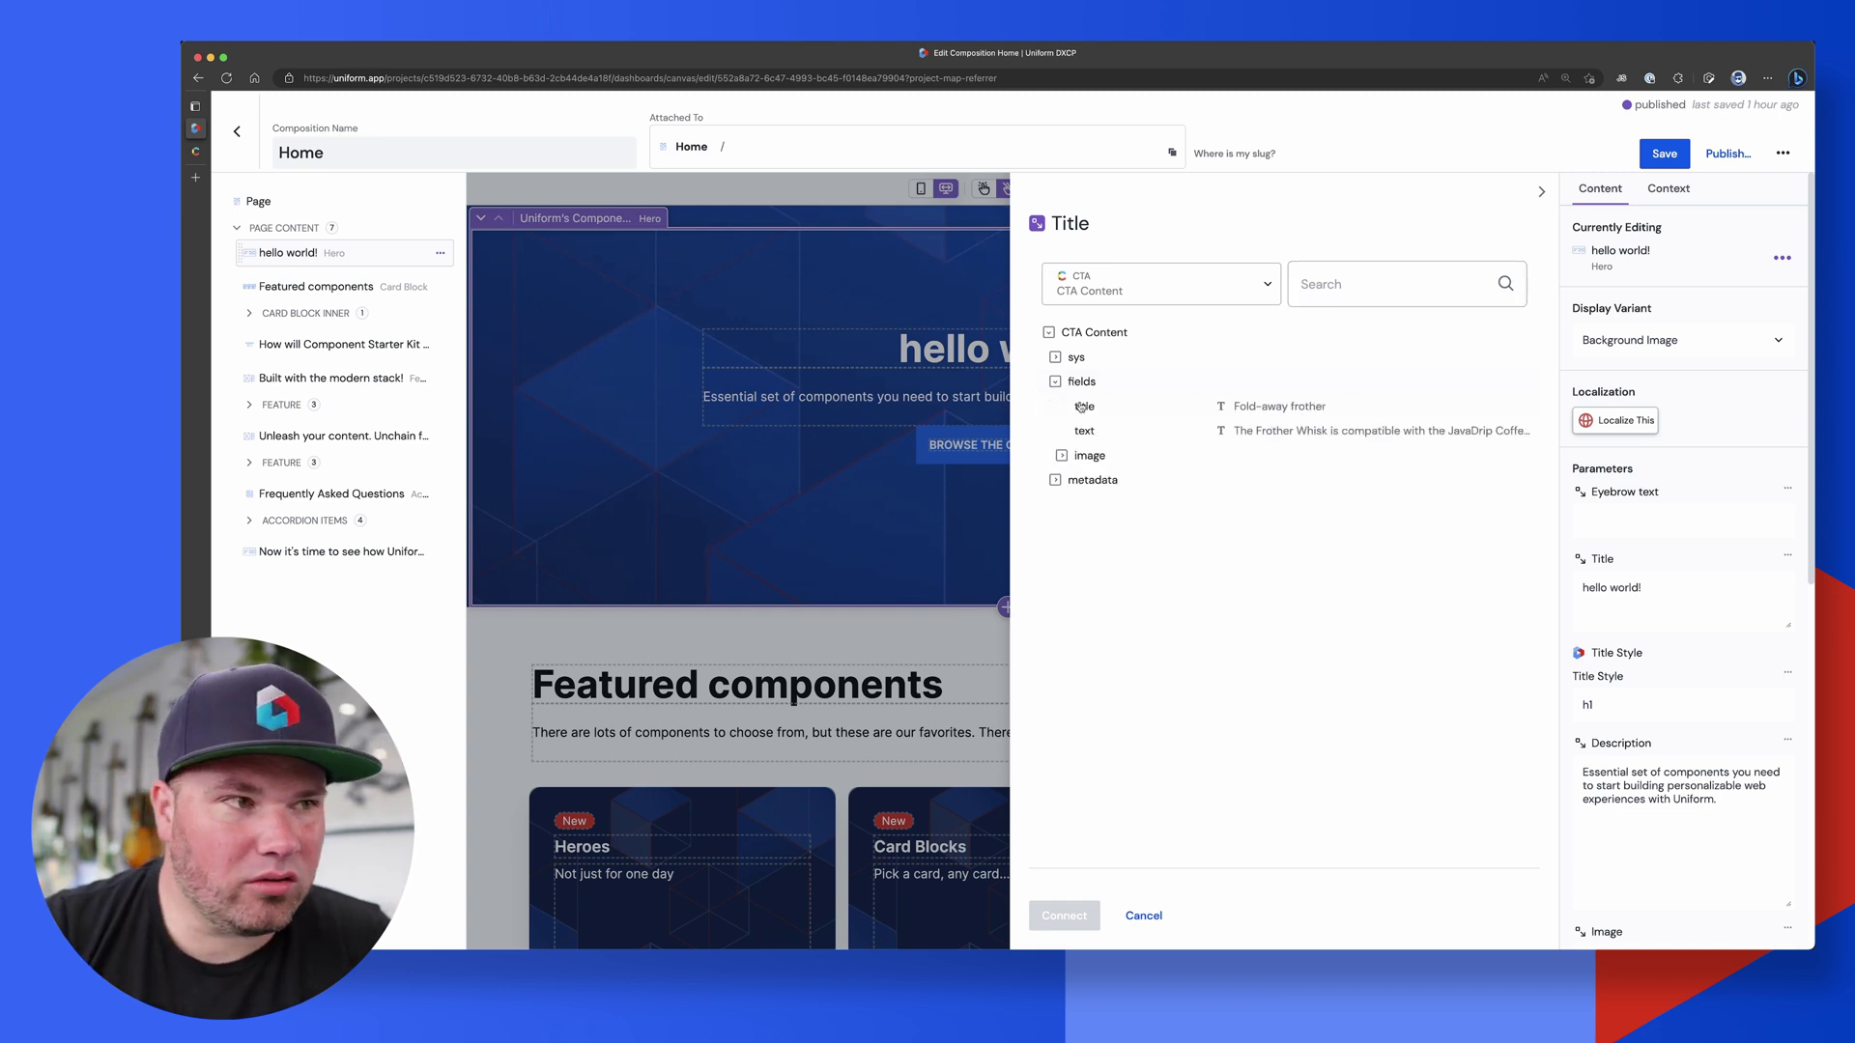
pyautogui.click(1255, 408)
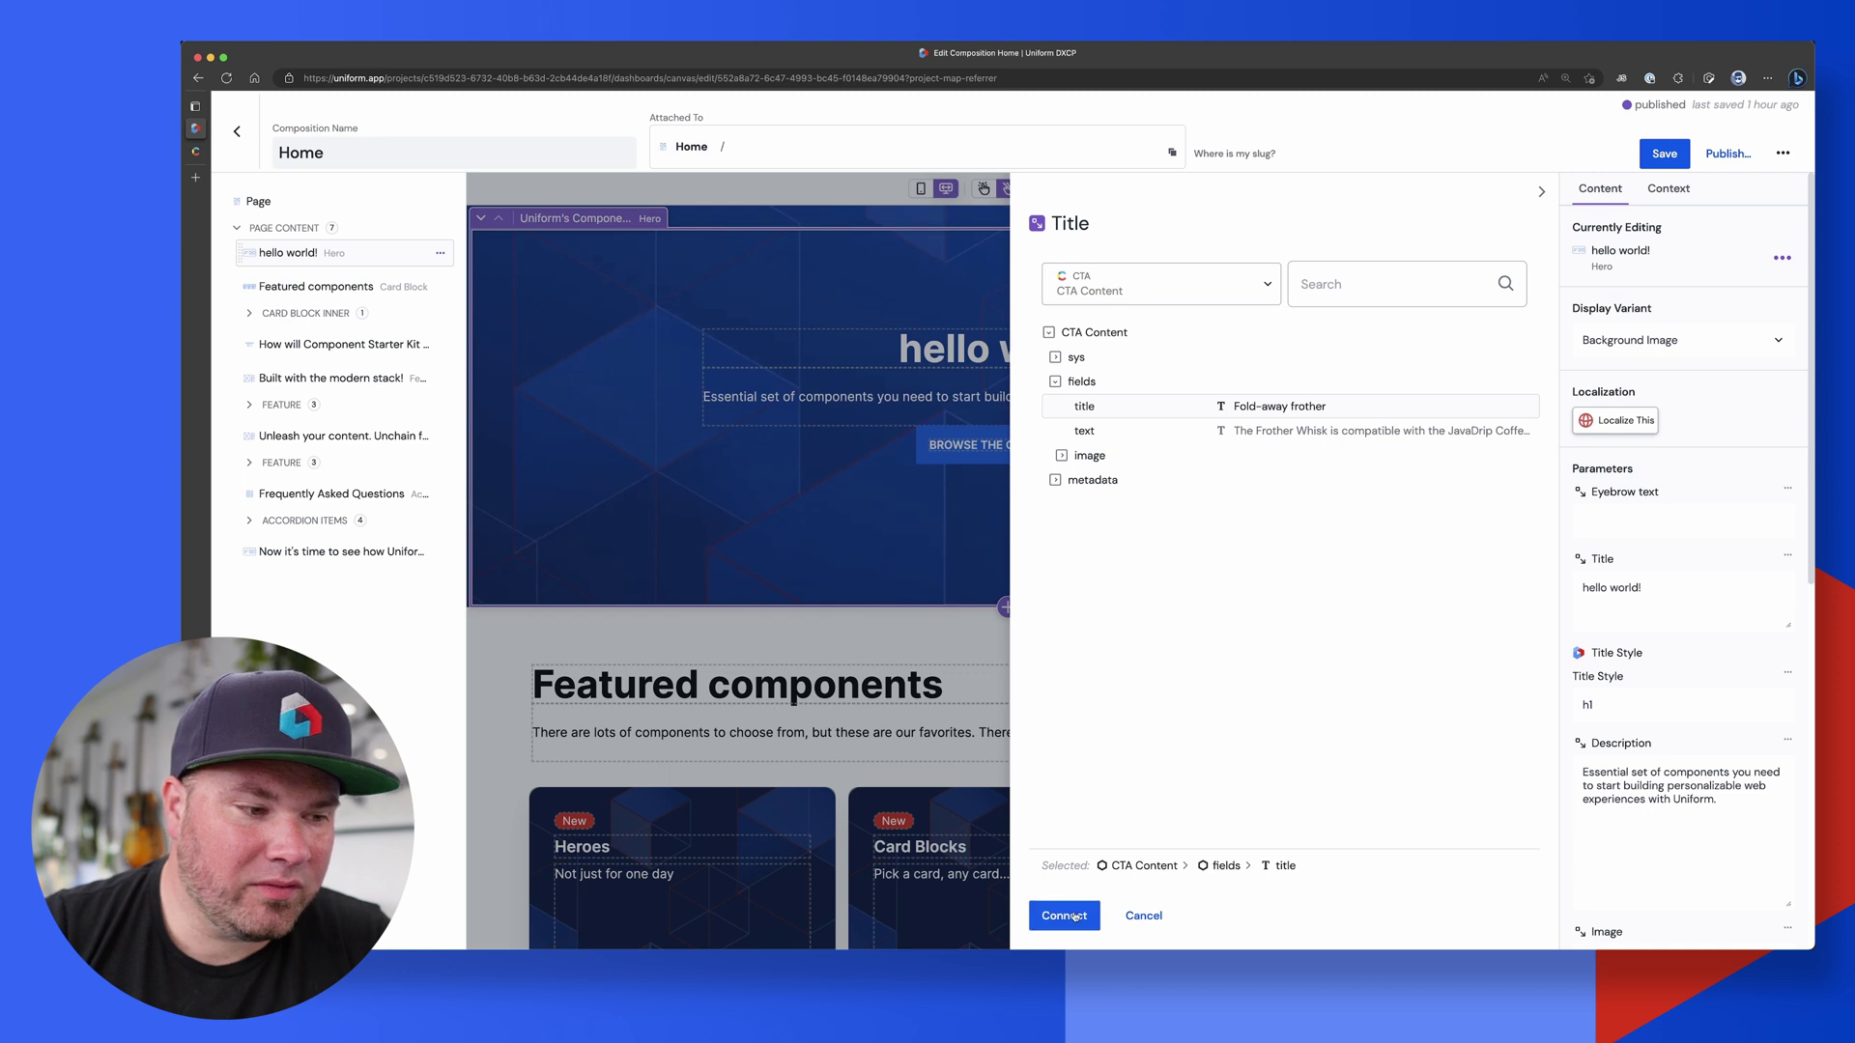
pyautogui.click(1065, 916)
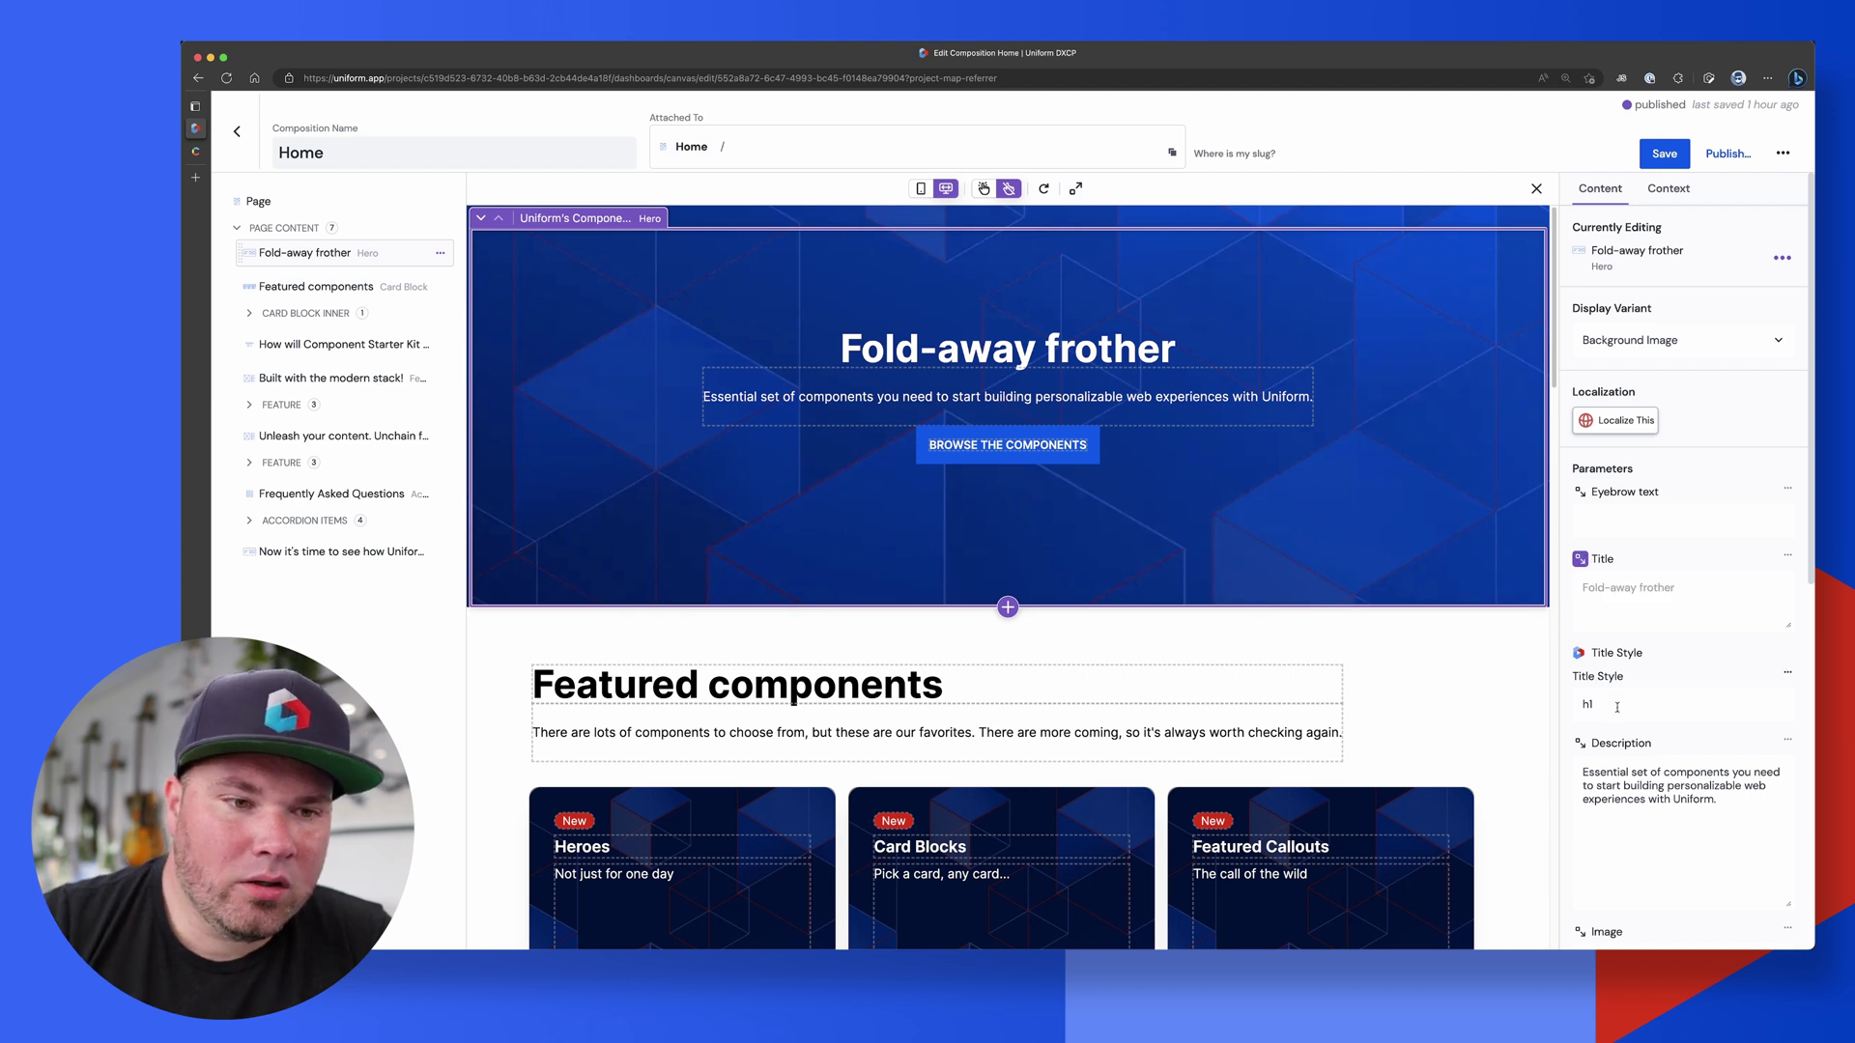
# Connect the hero's Description parameter to the text field of CTA Content.
pyautogui.click(1579, 743)
pyautogui.click(1110, 440)
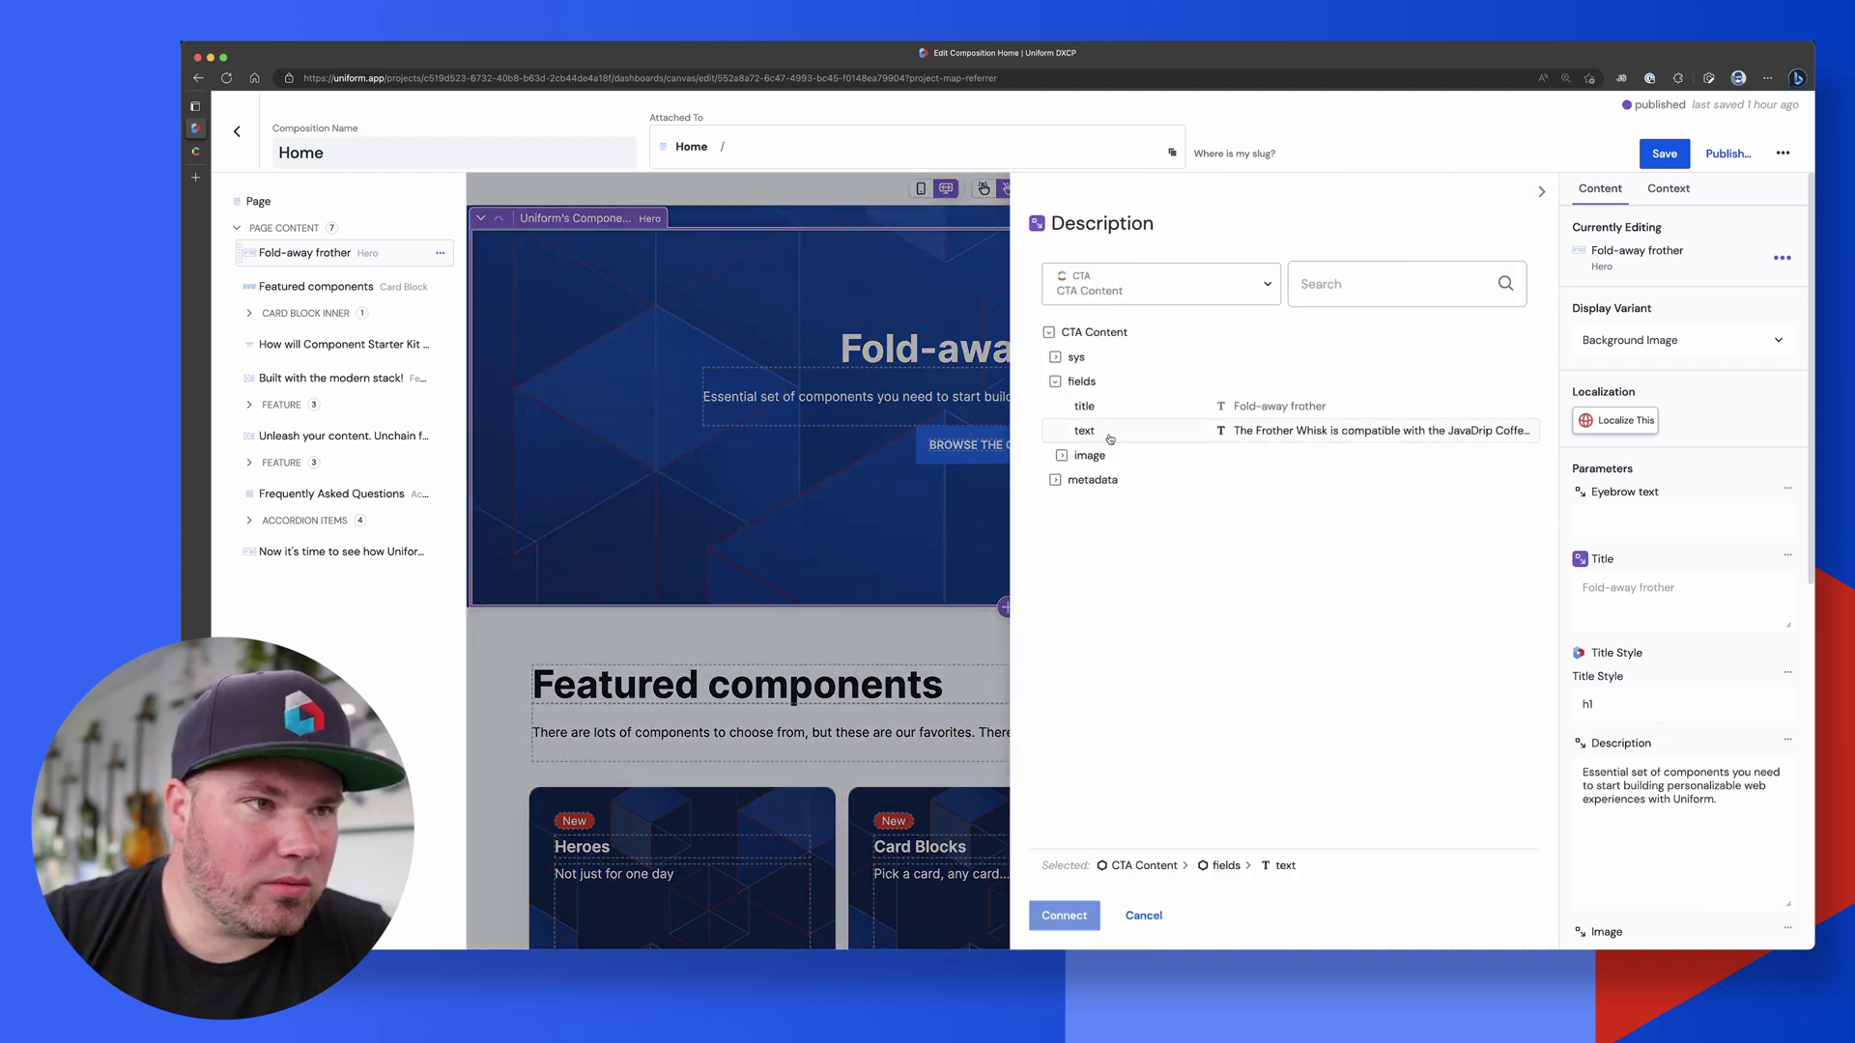
pyautogui.click(1063, 915)
# Connect the hero's Image parameter to the file URL inside the image field of CTA Content.
pyautogui.scroll(-5, 1626, 766)
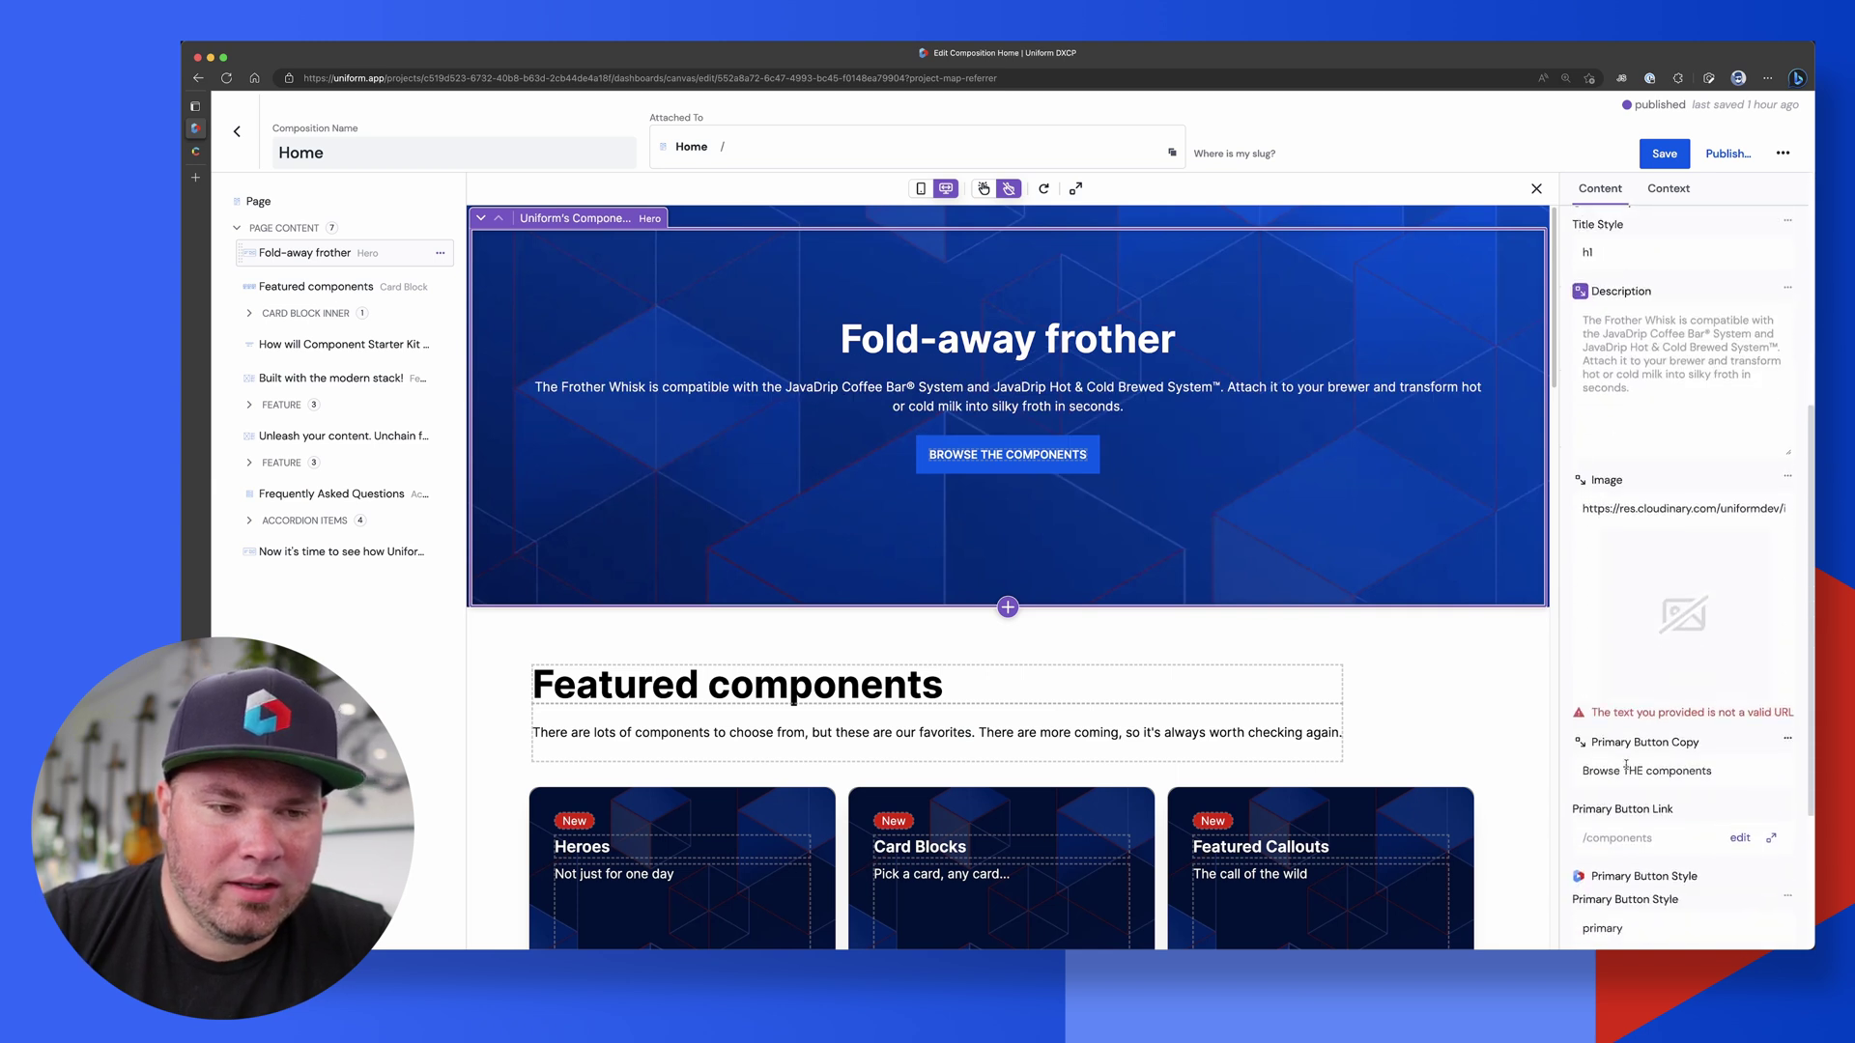
pyautogui.click(1580, 480)
pyautogui.click(1061, 456)
pyautogui.click(1067, 504)
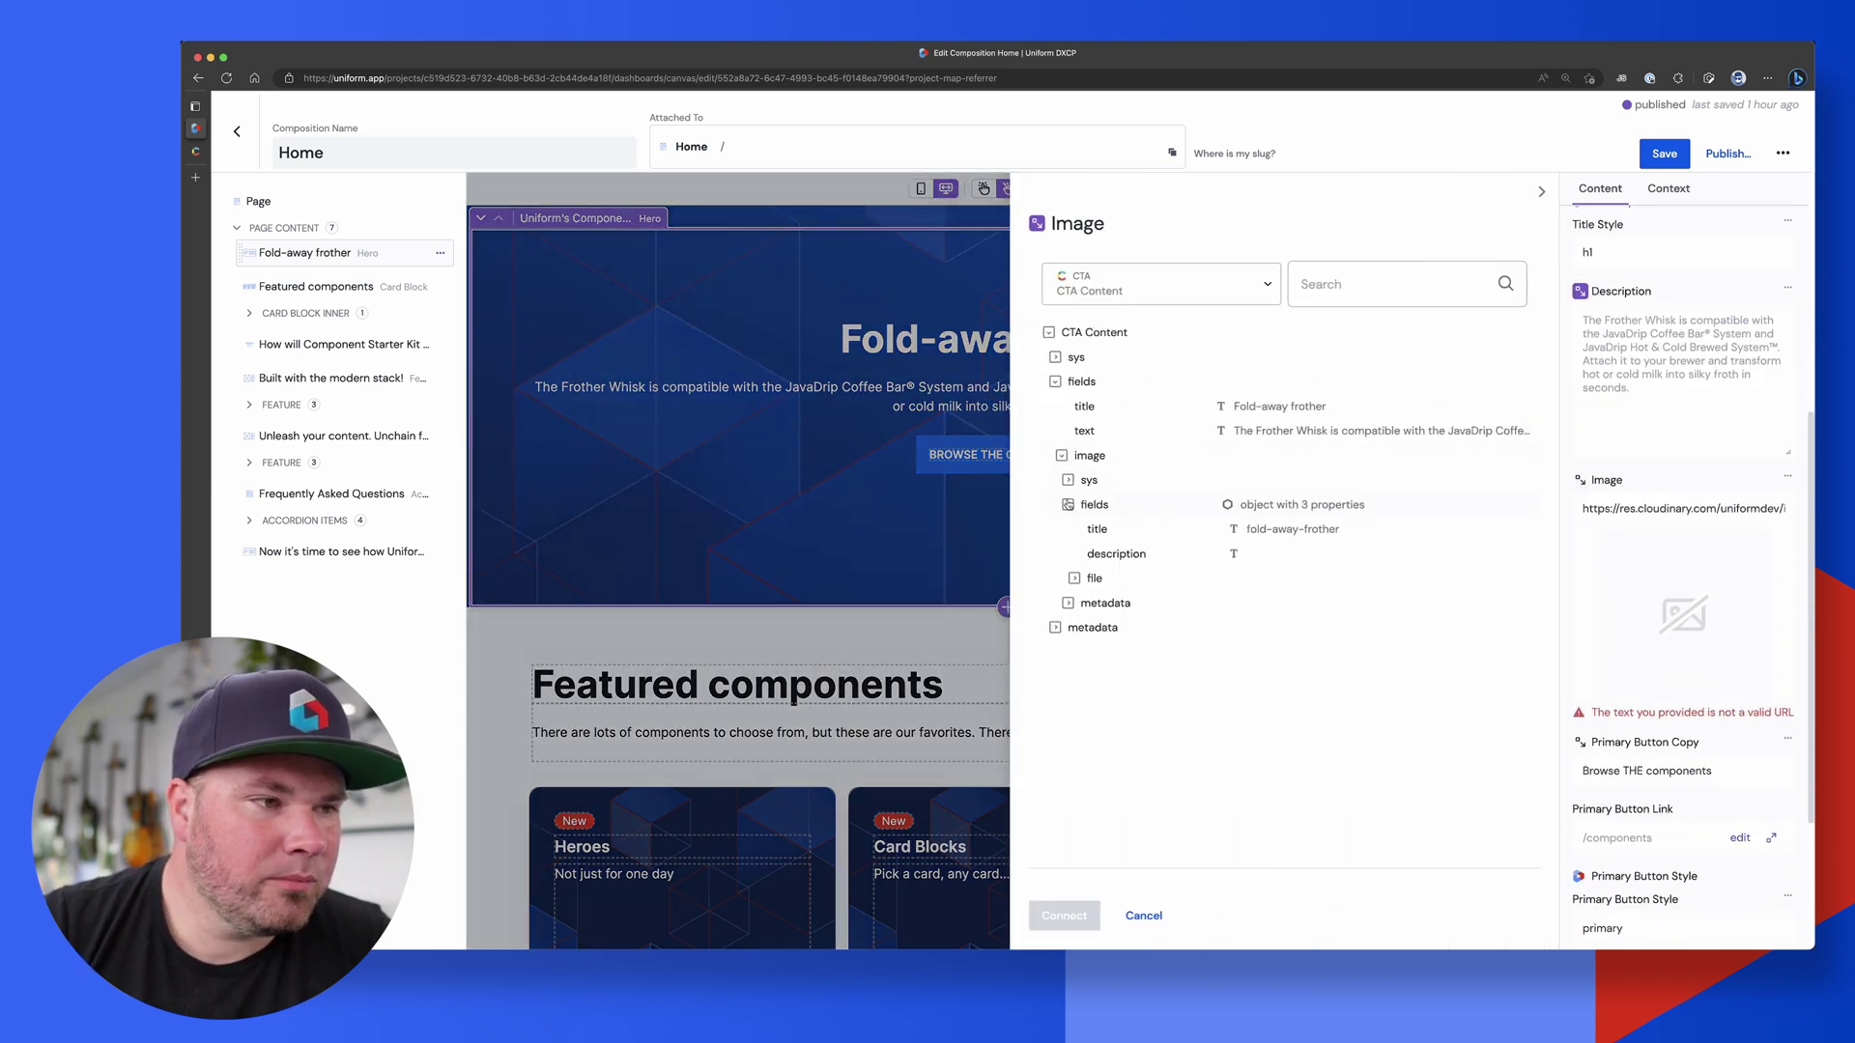
pyautogui.click(1073, 578)
pyautogui.click(1328, 603)
pyautogui.click(1064, 915)
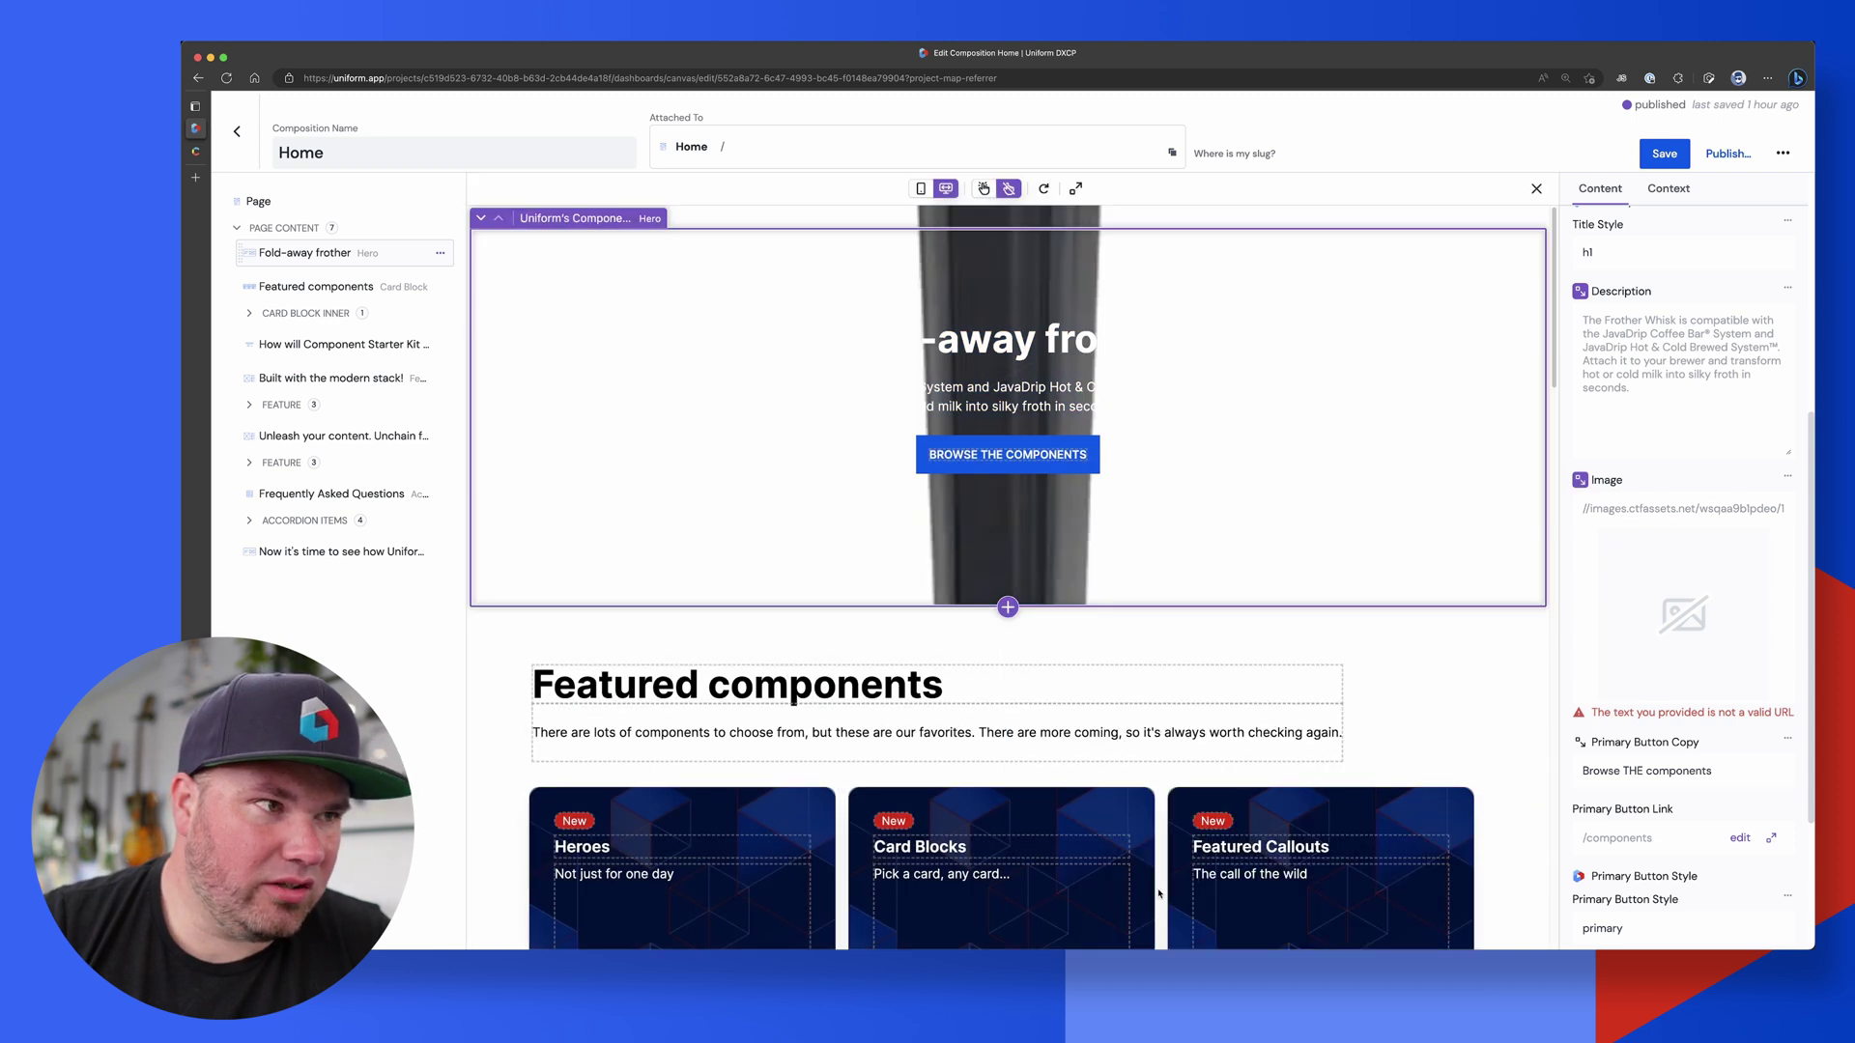
# Switch the hero's display variant to Image Right.
pyautogui.scroll(5, 1656, 460)
pyautogui.click(1681, 340)
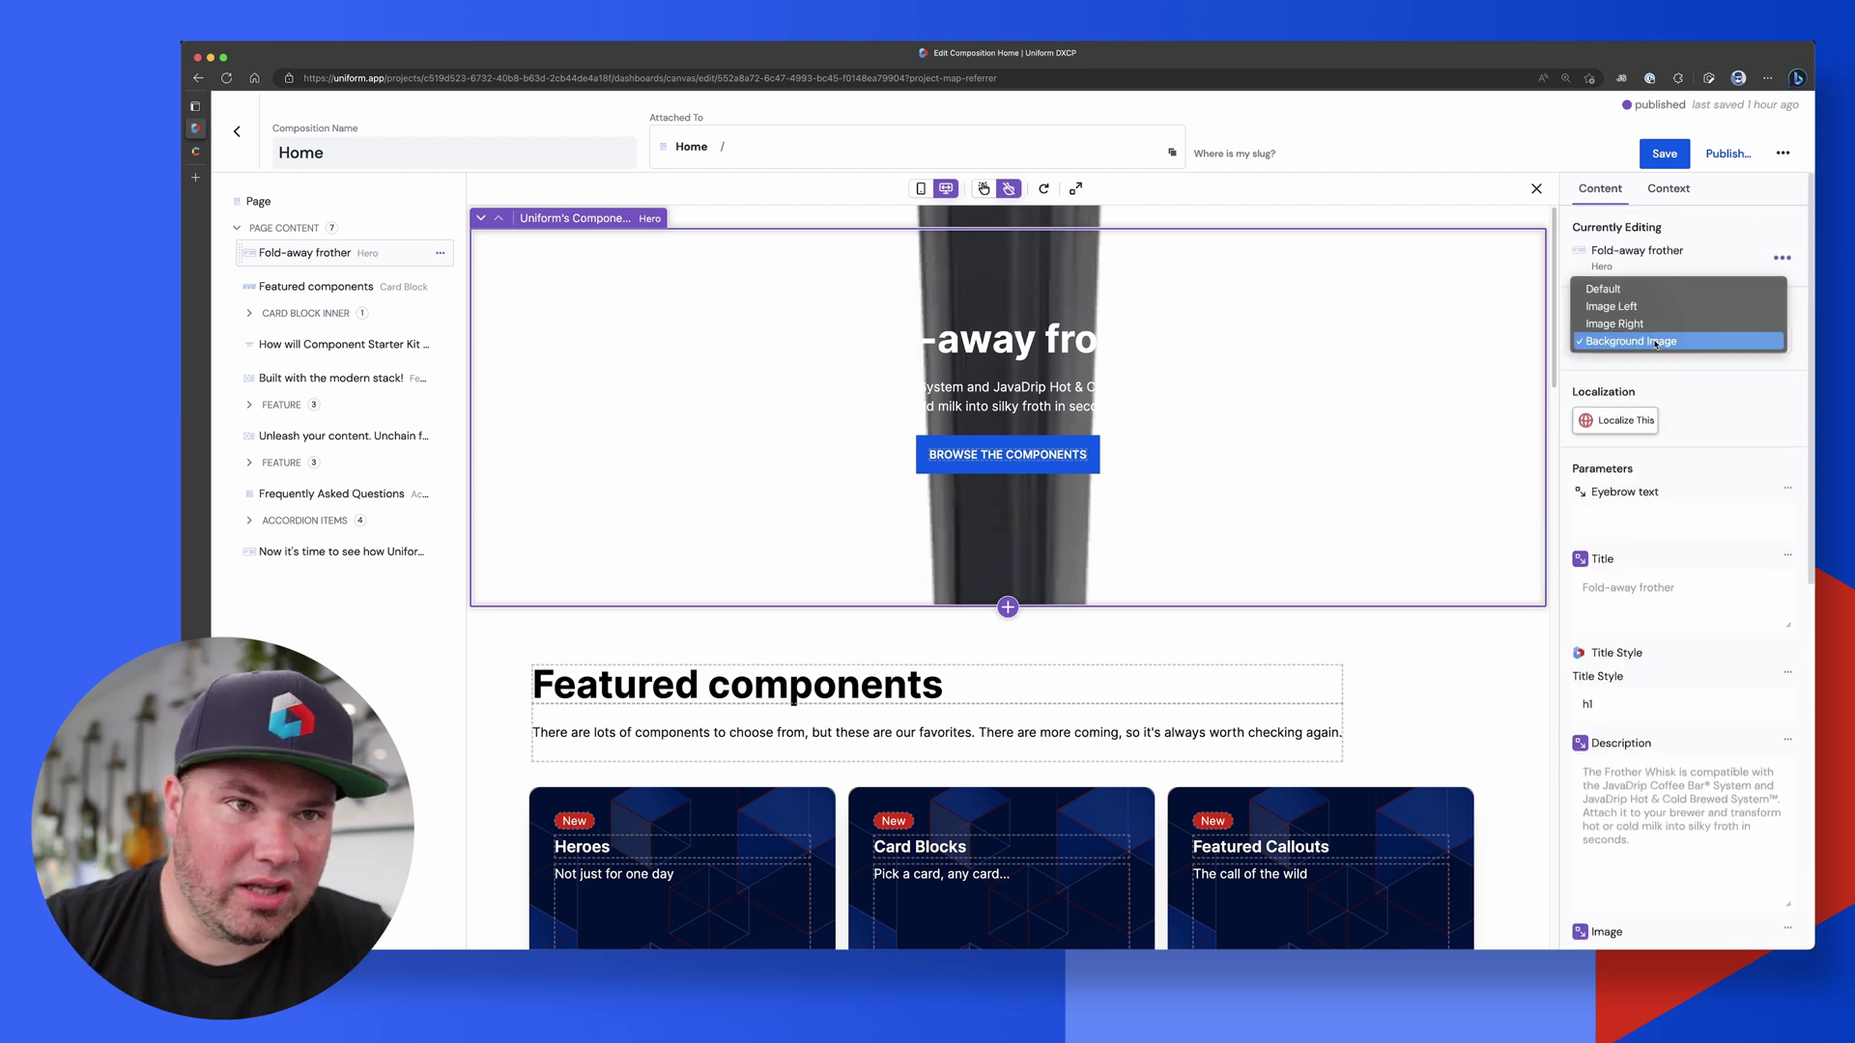
pyautogui.click(1618, 320)
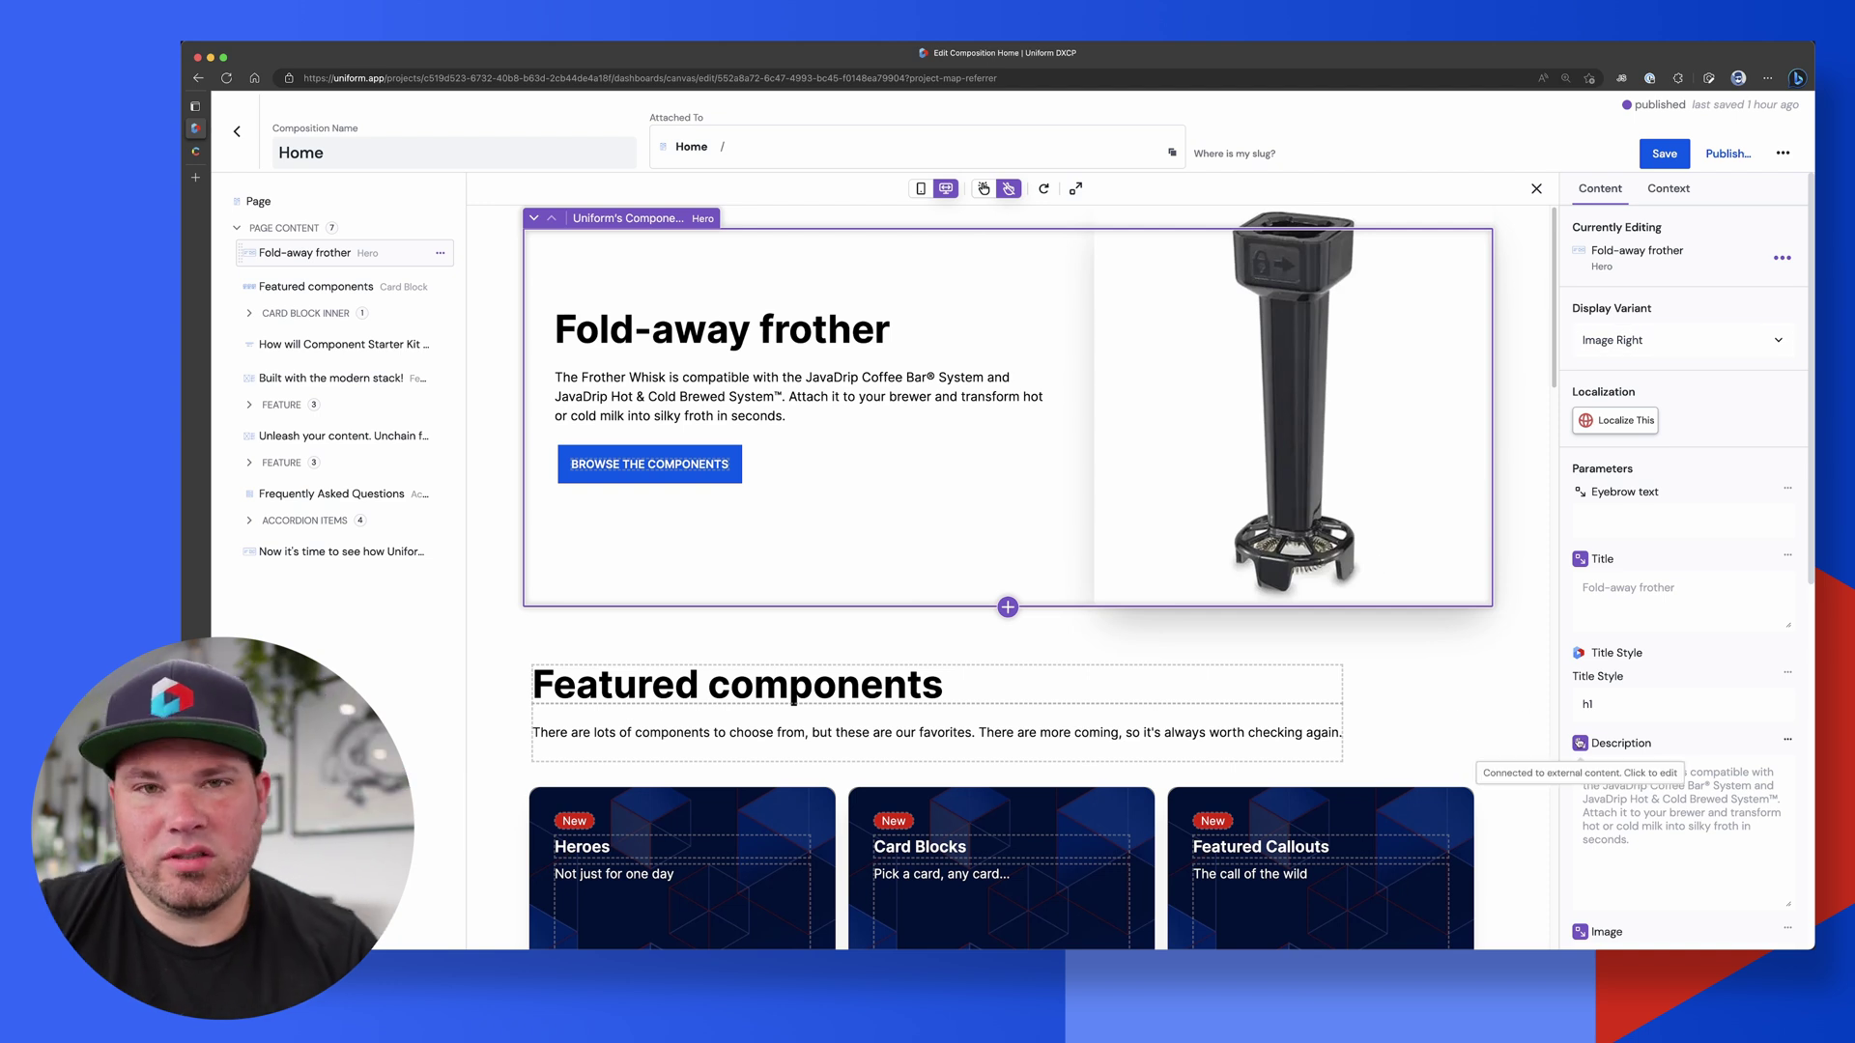
# Set the hero's eyebrow text to "hero text".
pyautogui.scroll(-1, 1642, 739)
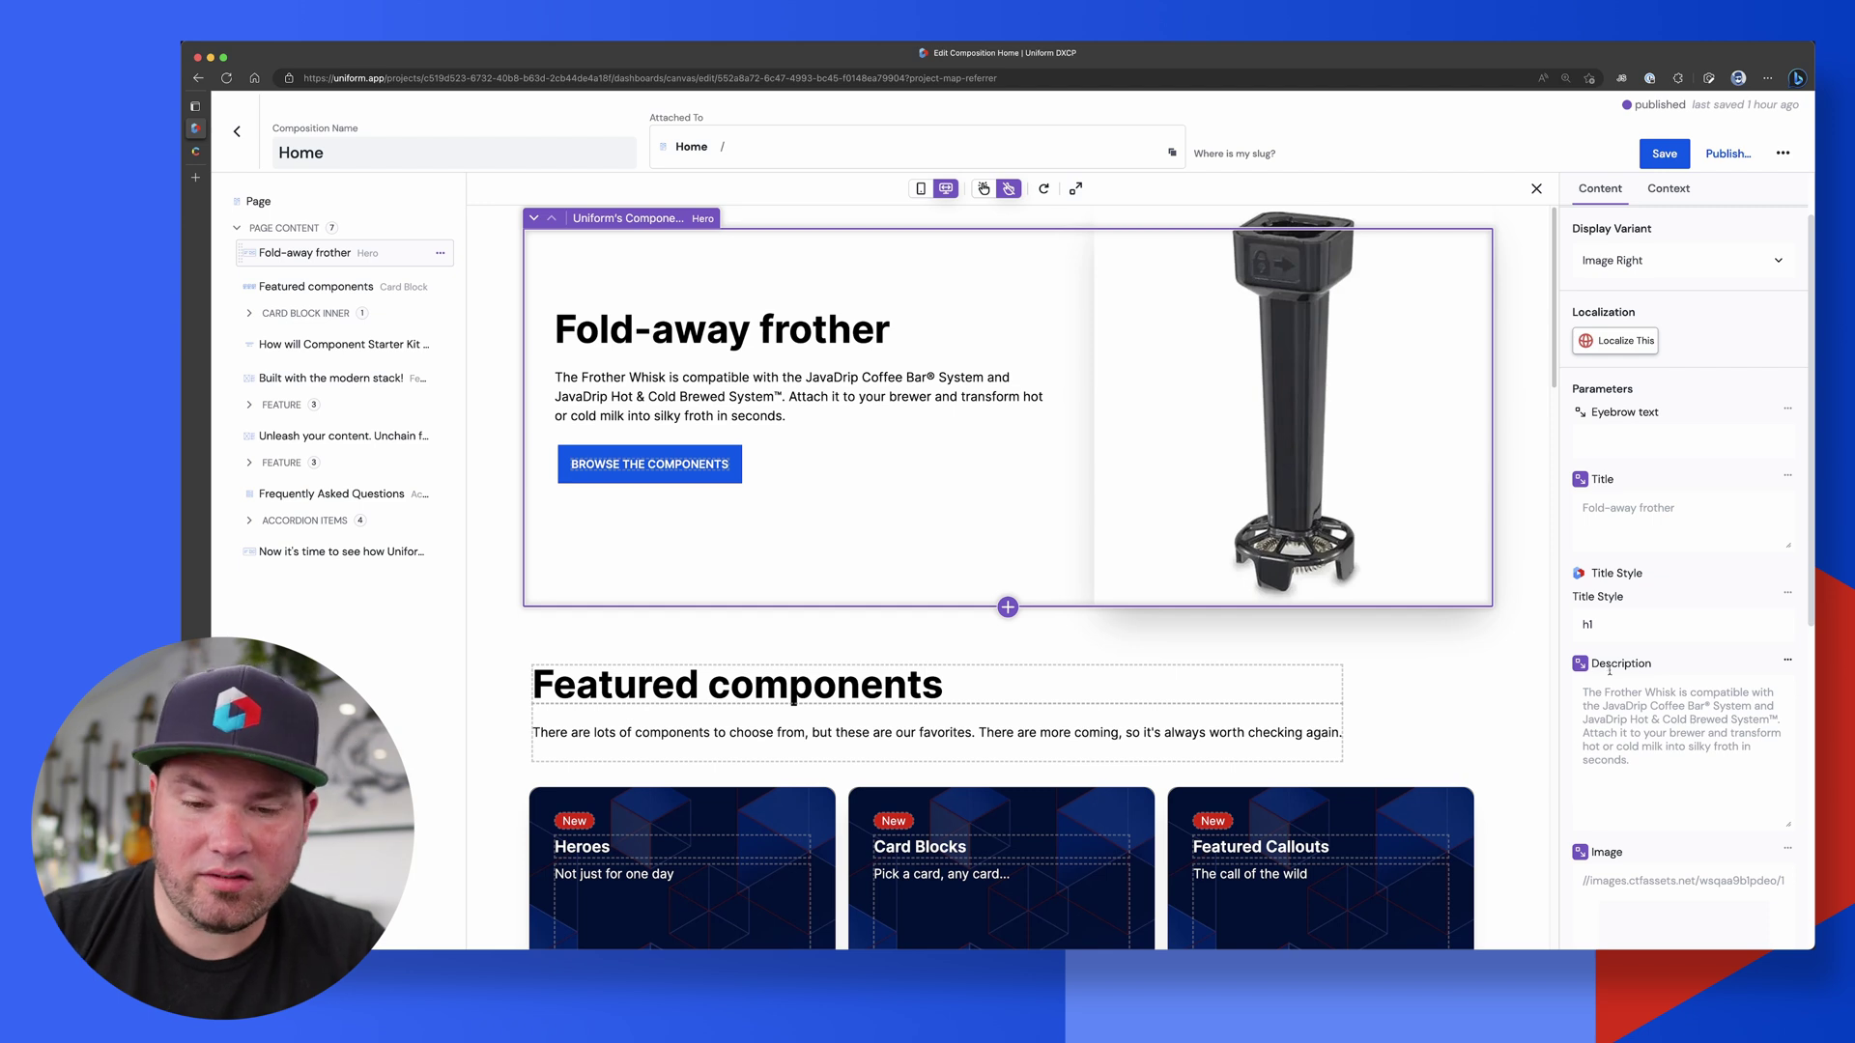
pyautogui.click(1619, 440)
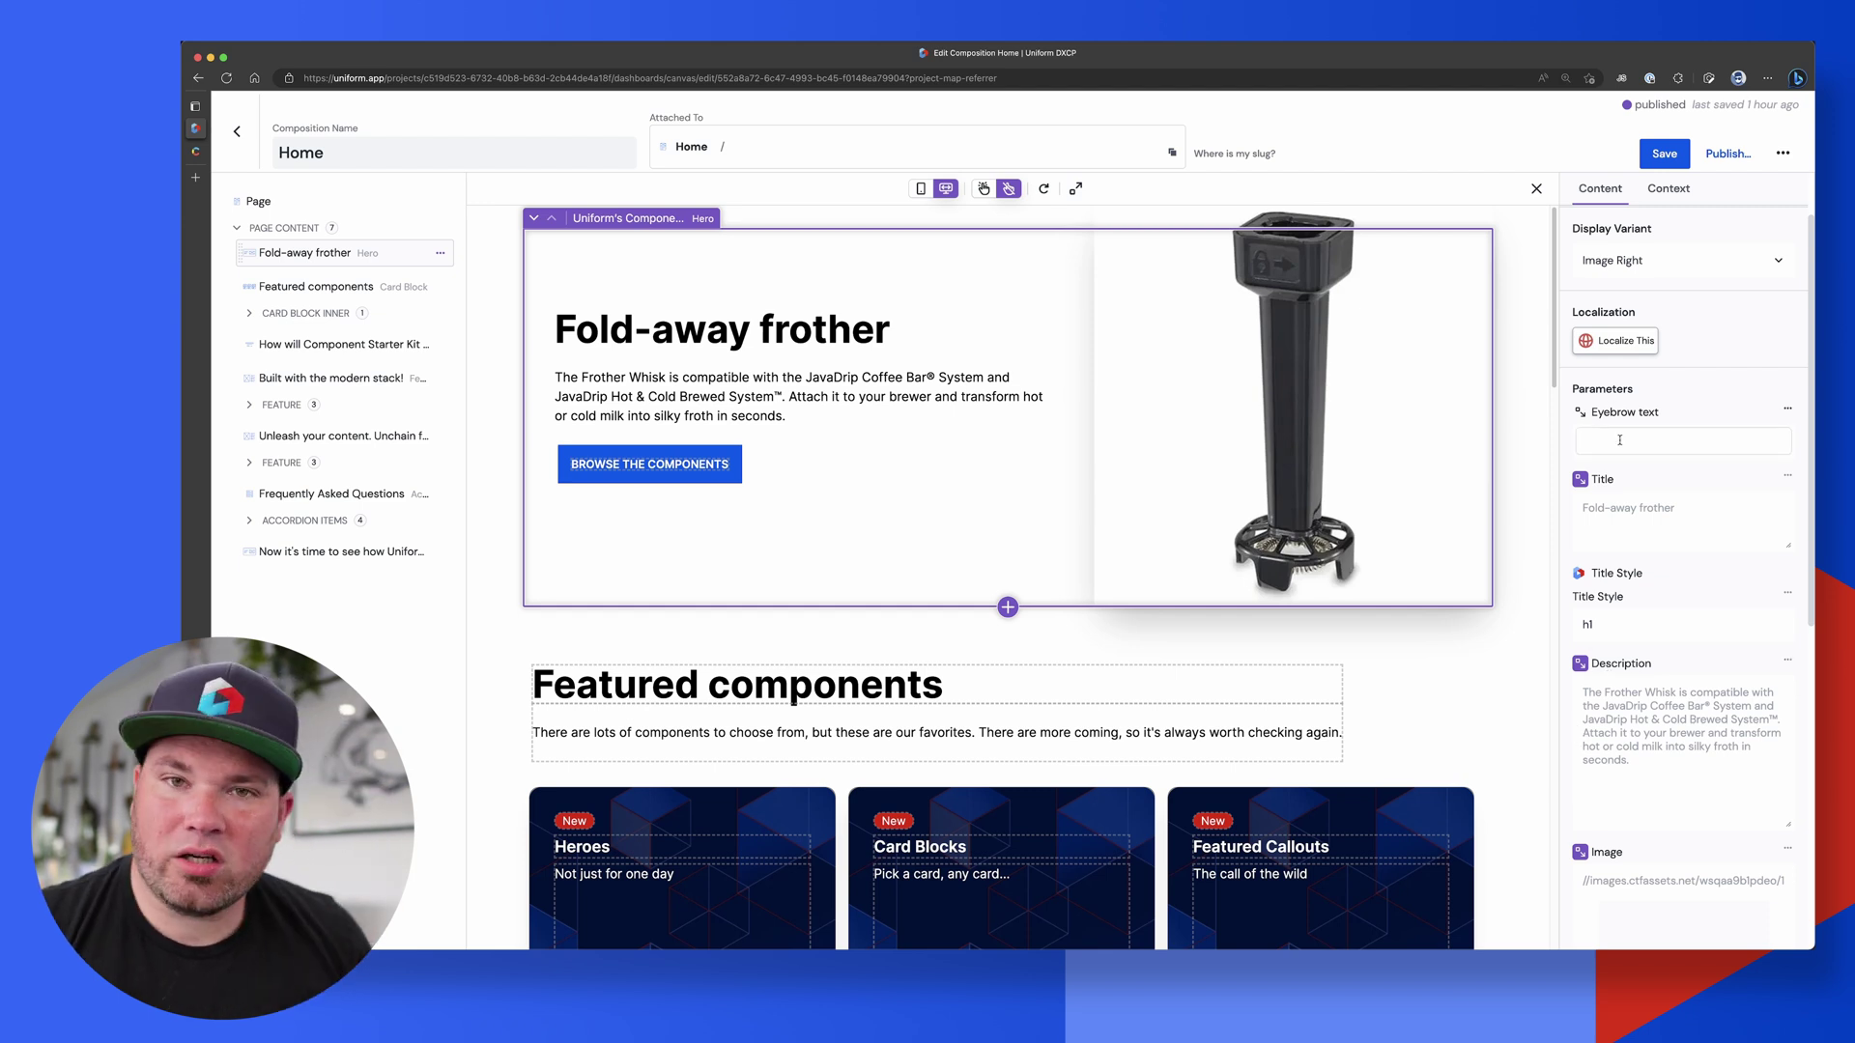
pyautogui.write('hero text')
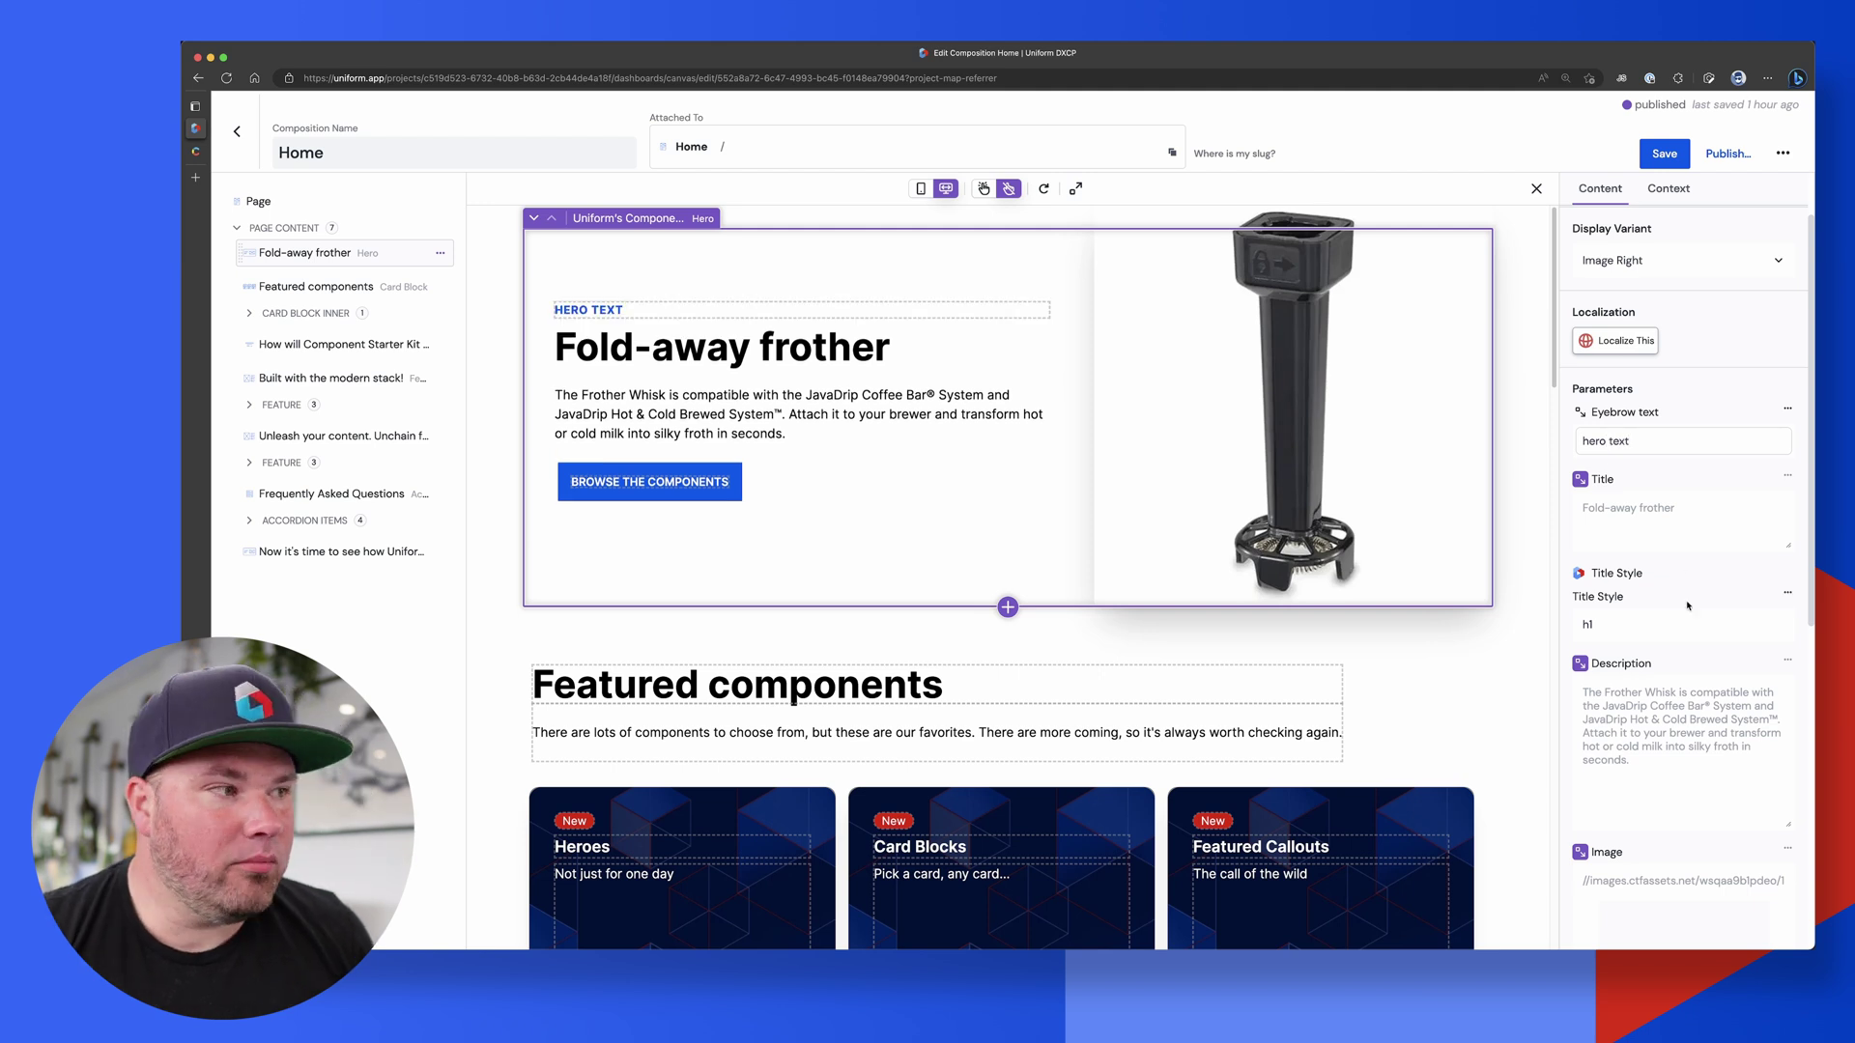
# Replace the hero's primary button copy with "learn more!".
pyautogui.scroll(-6, 1687, 606)
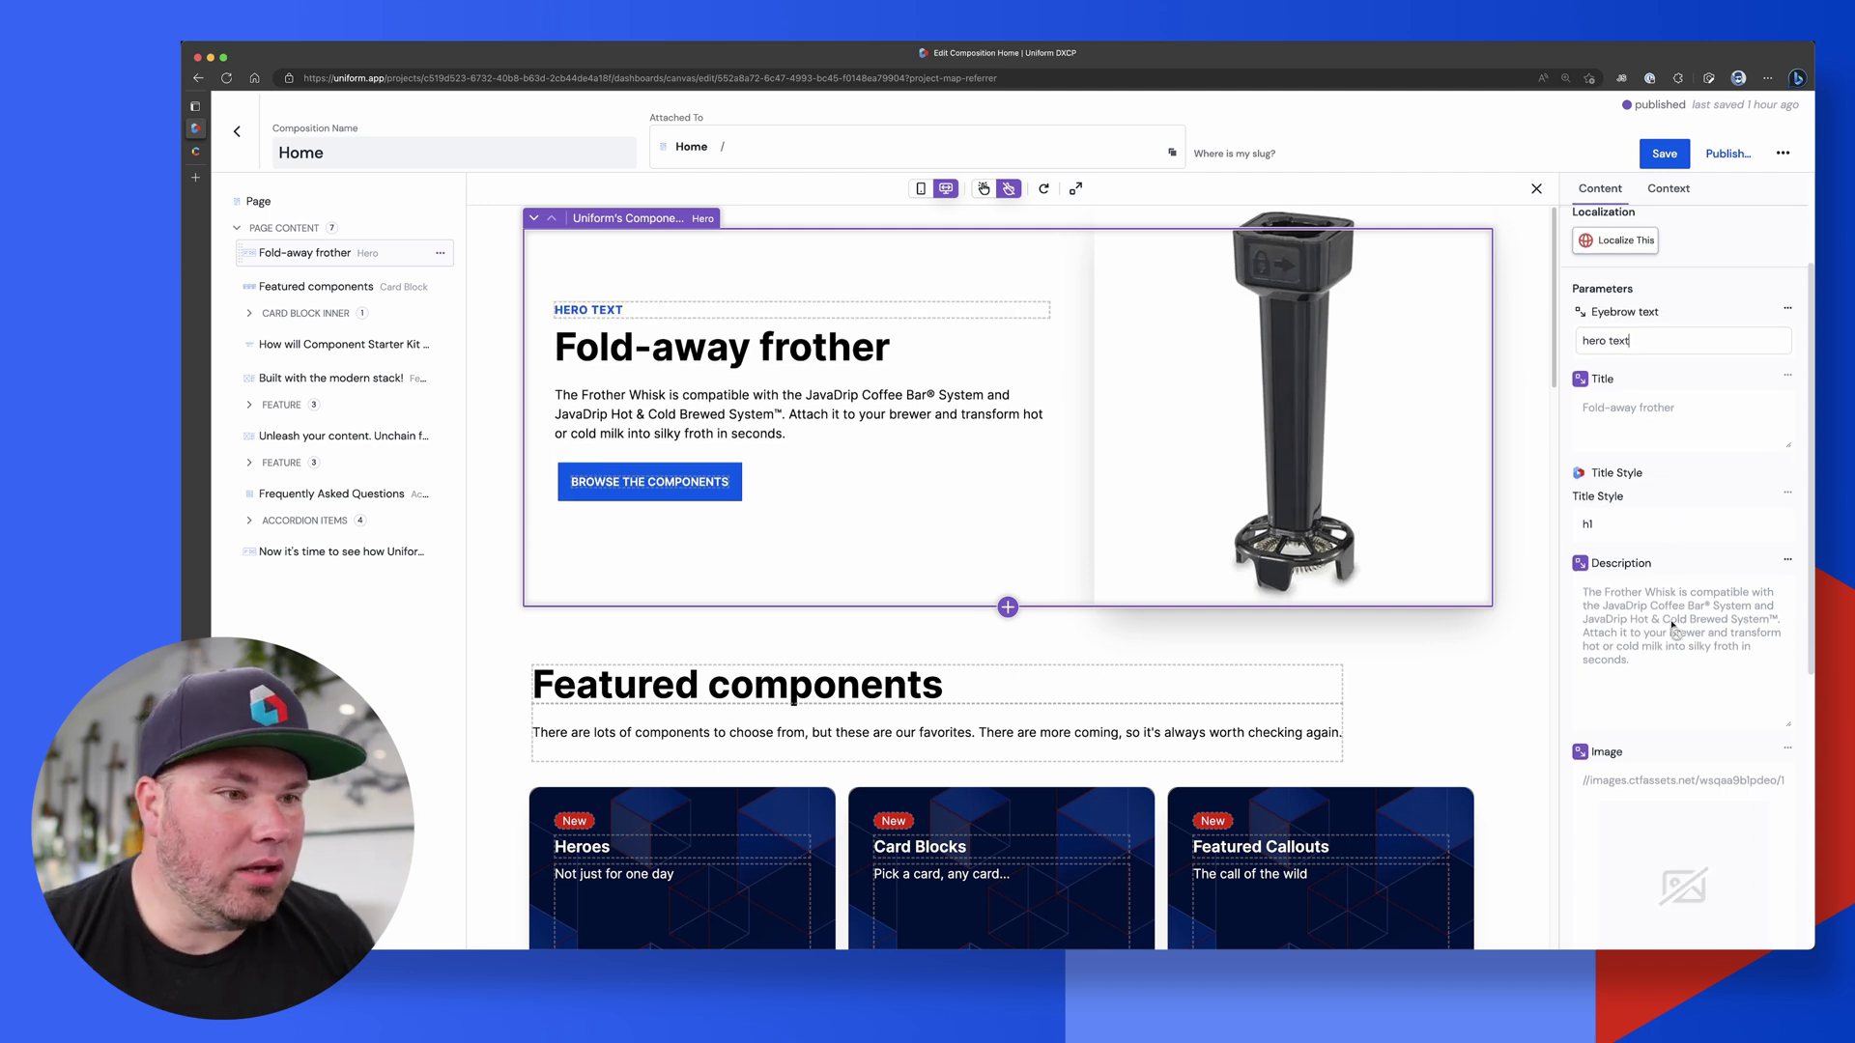
pyautogui.moveTo(1721, 536); pyautogui.dragTo(1541, 537)
pyautogui.write('ierom rnael')
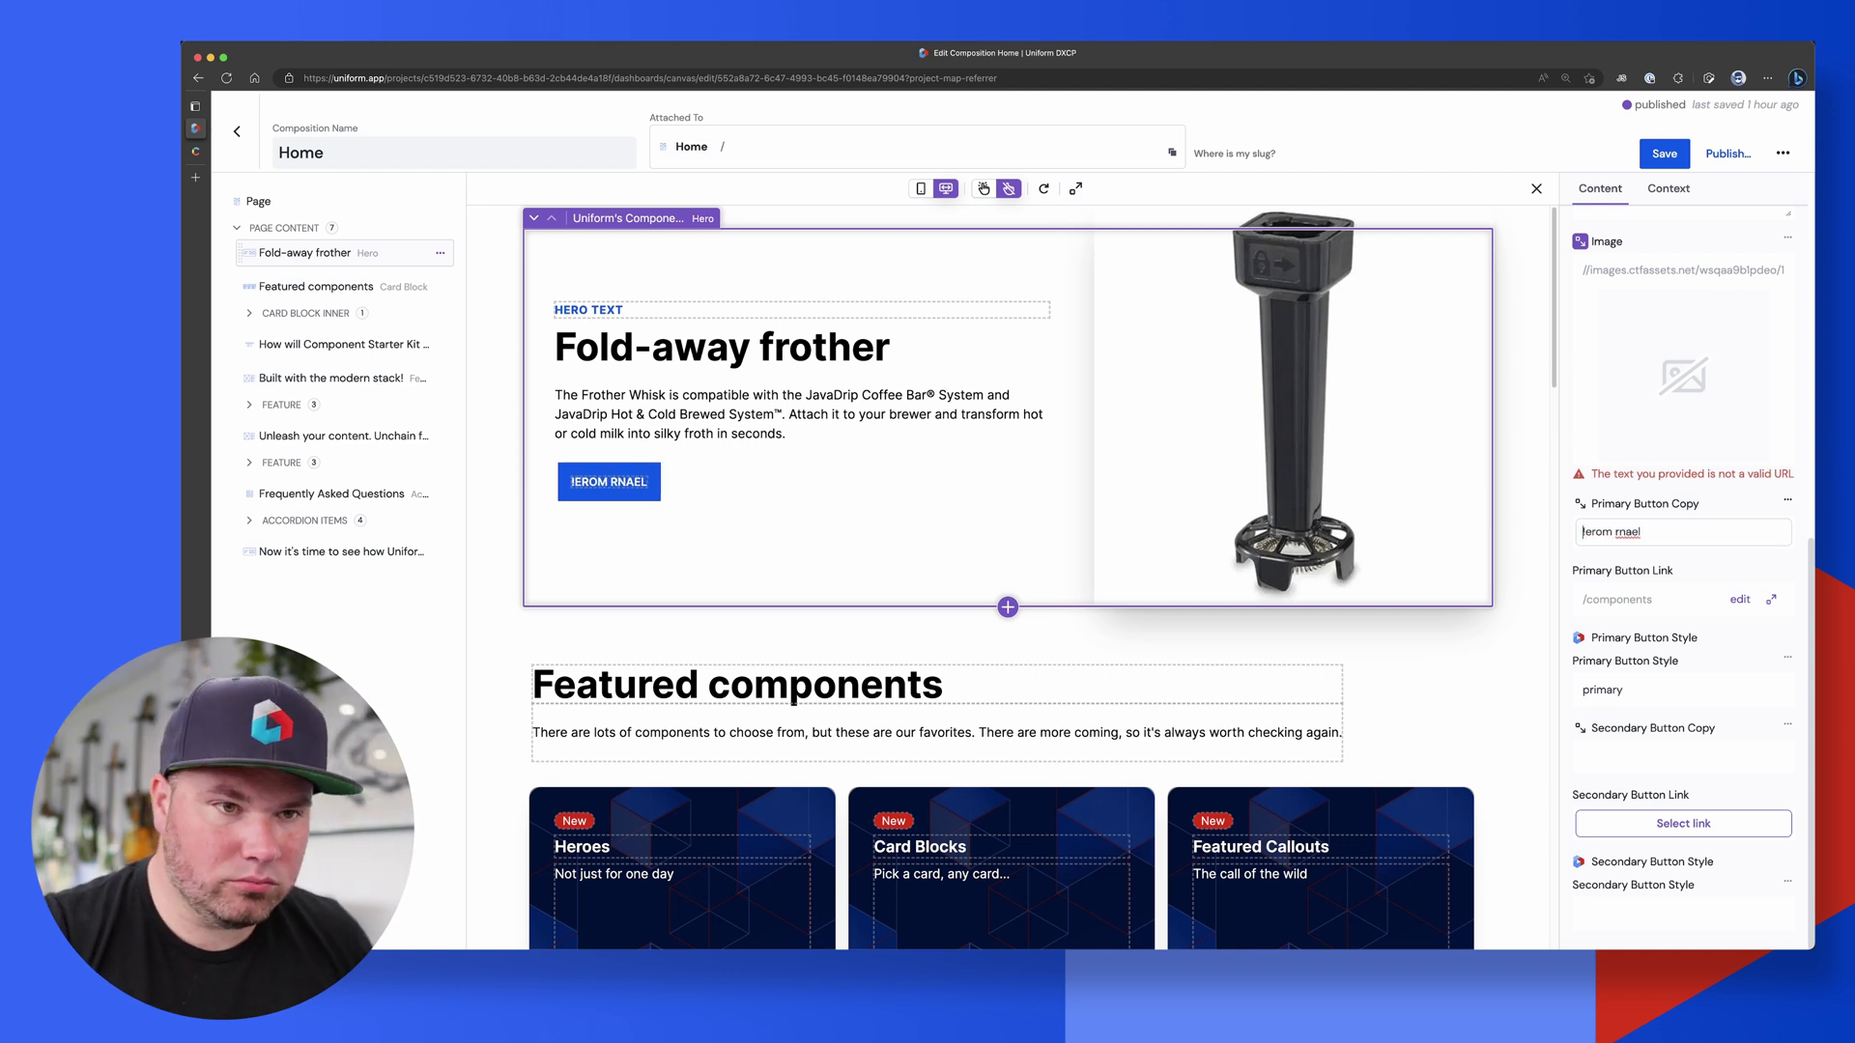
pyautogui.moveTo(1690, 530); pyautogui.dragTo(1577, 527)
pyautogui.write('learn moi')
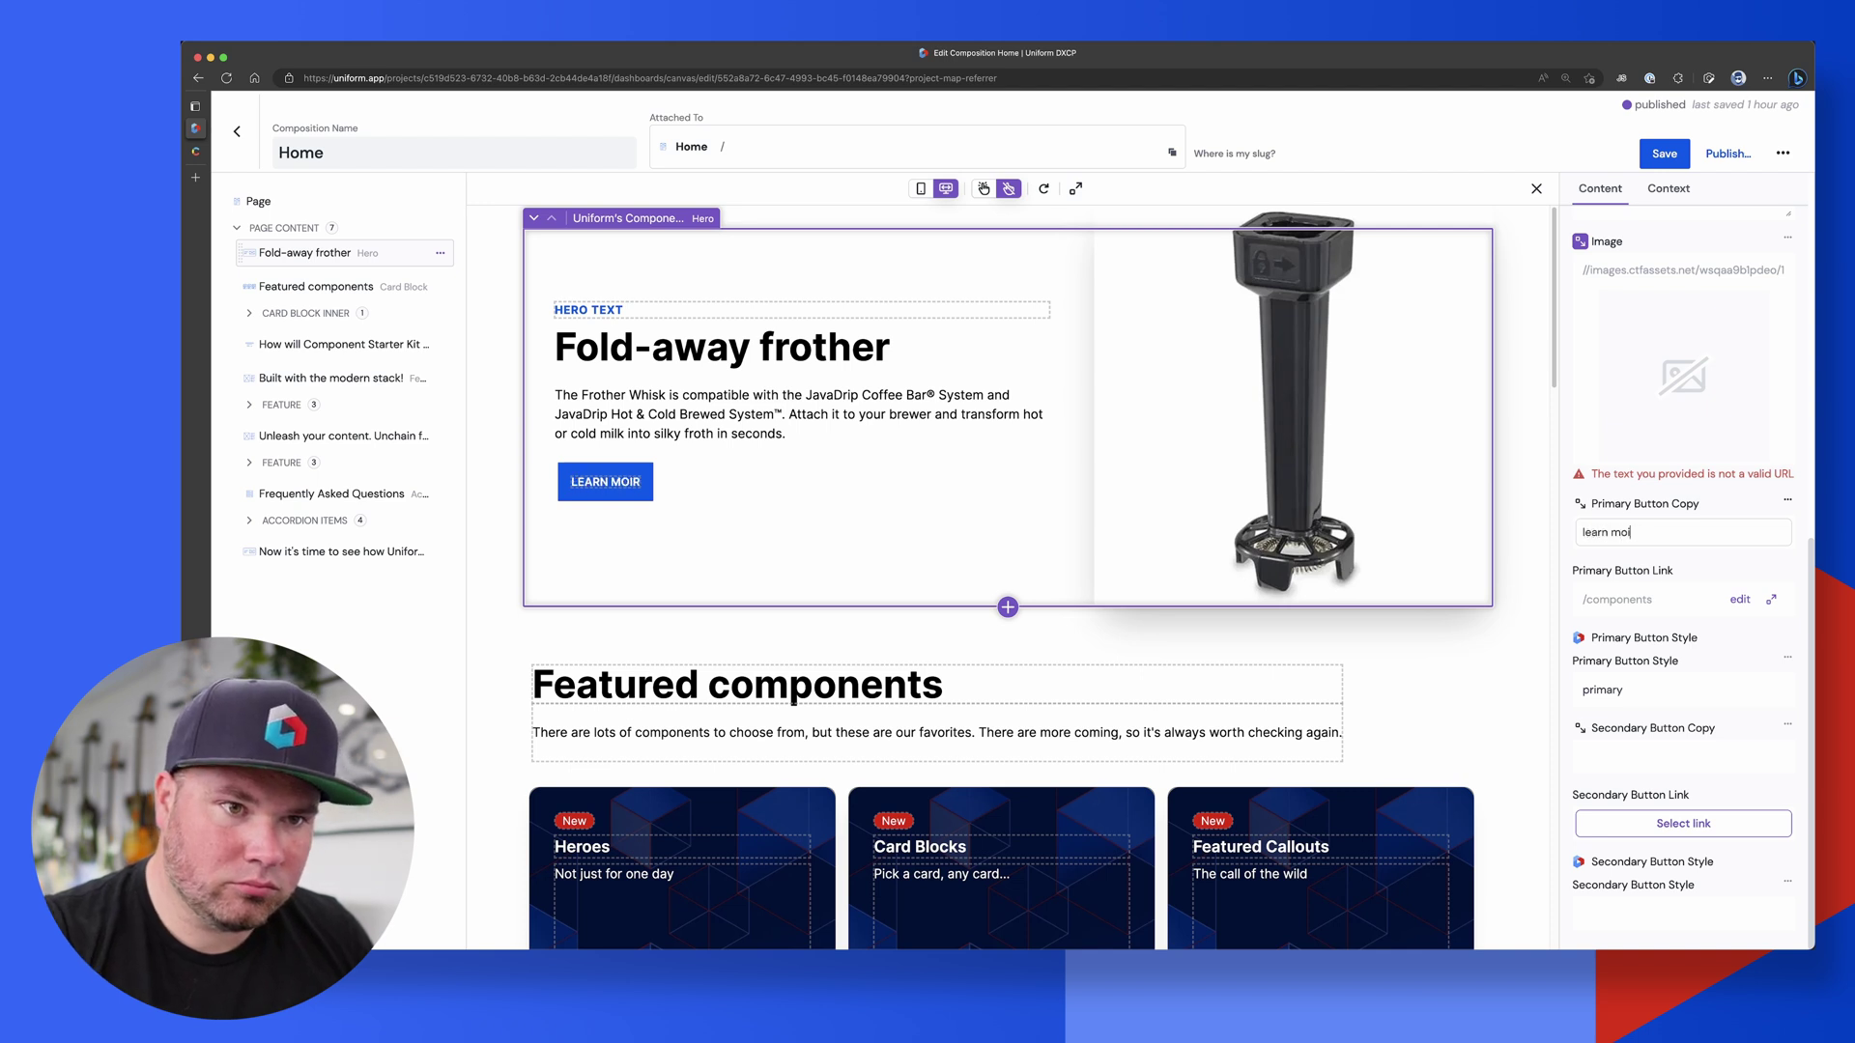
pyautogui.press('BackSpace')
pyautogui.write('re!')
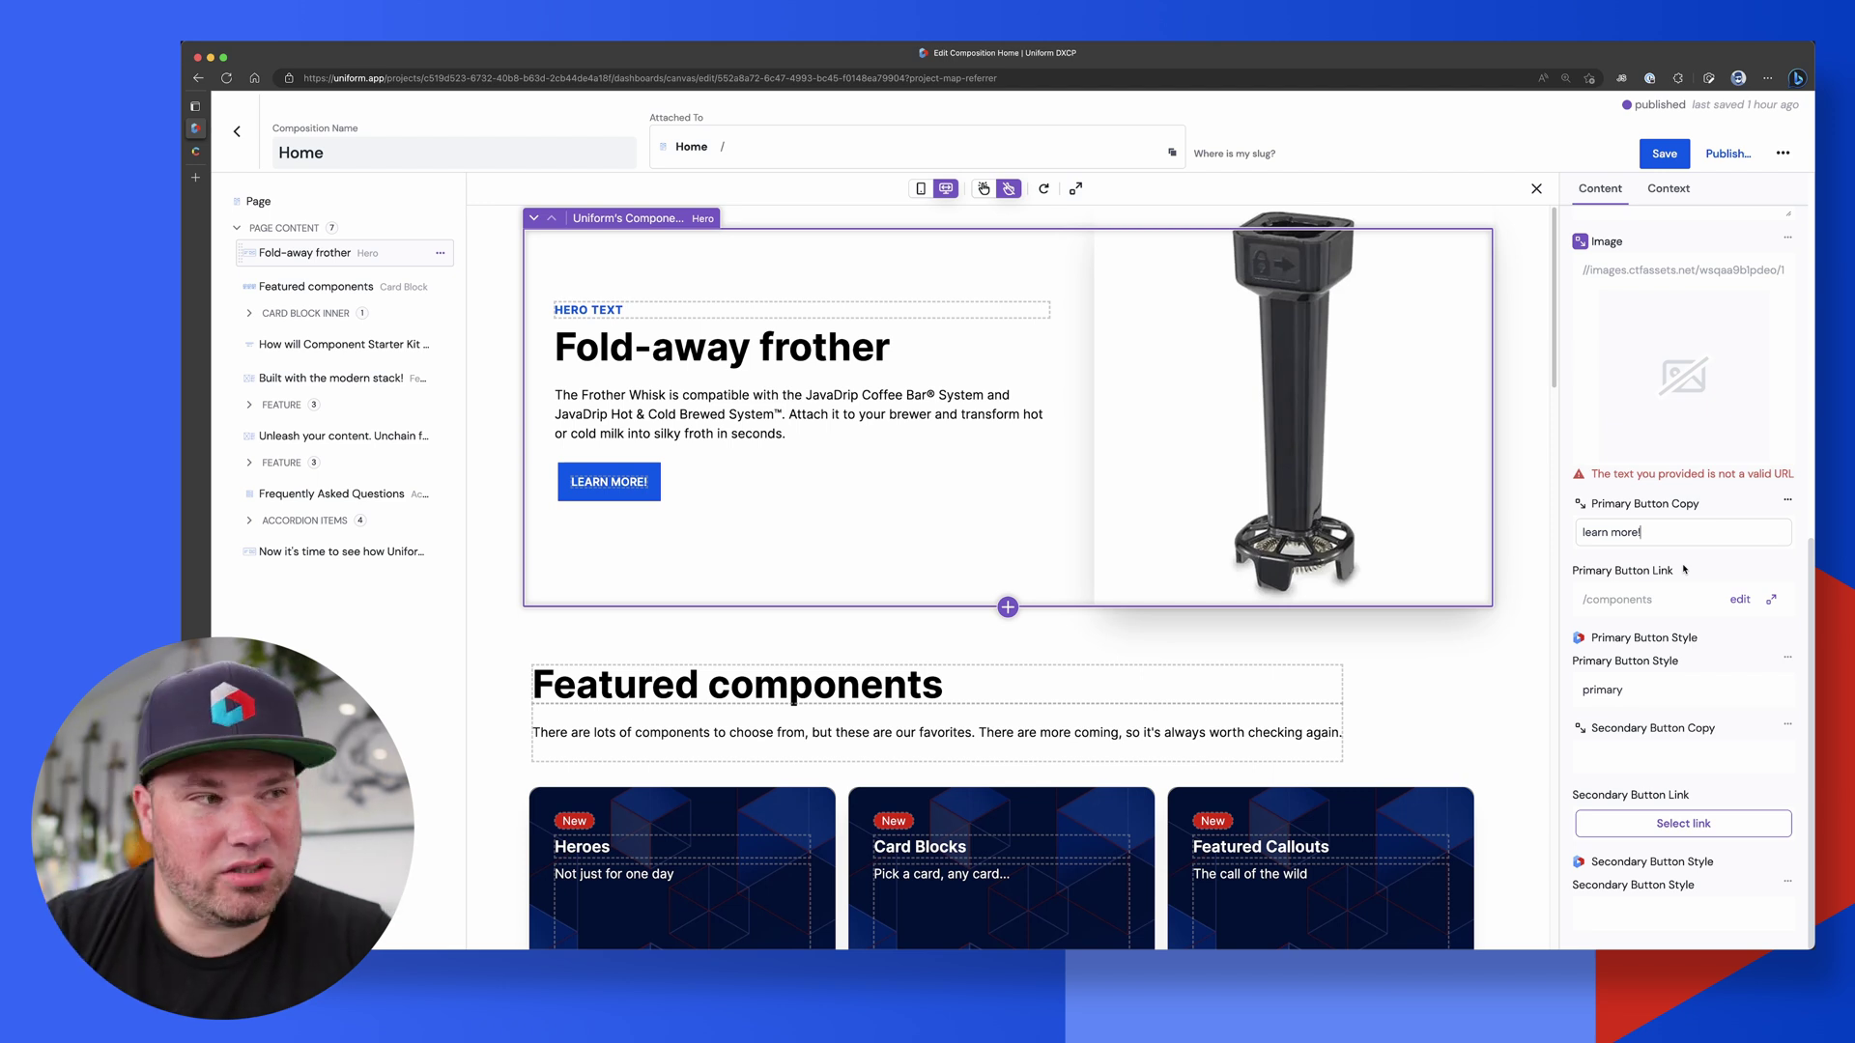
pyautogui.click(1411, 694)
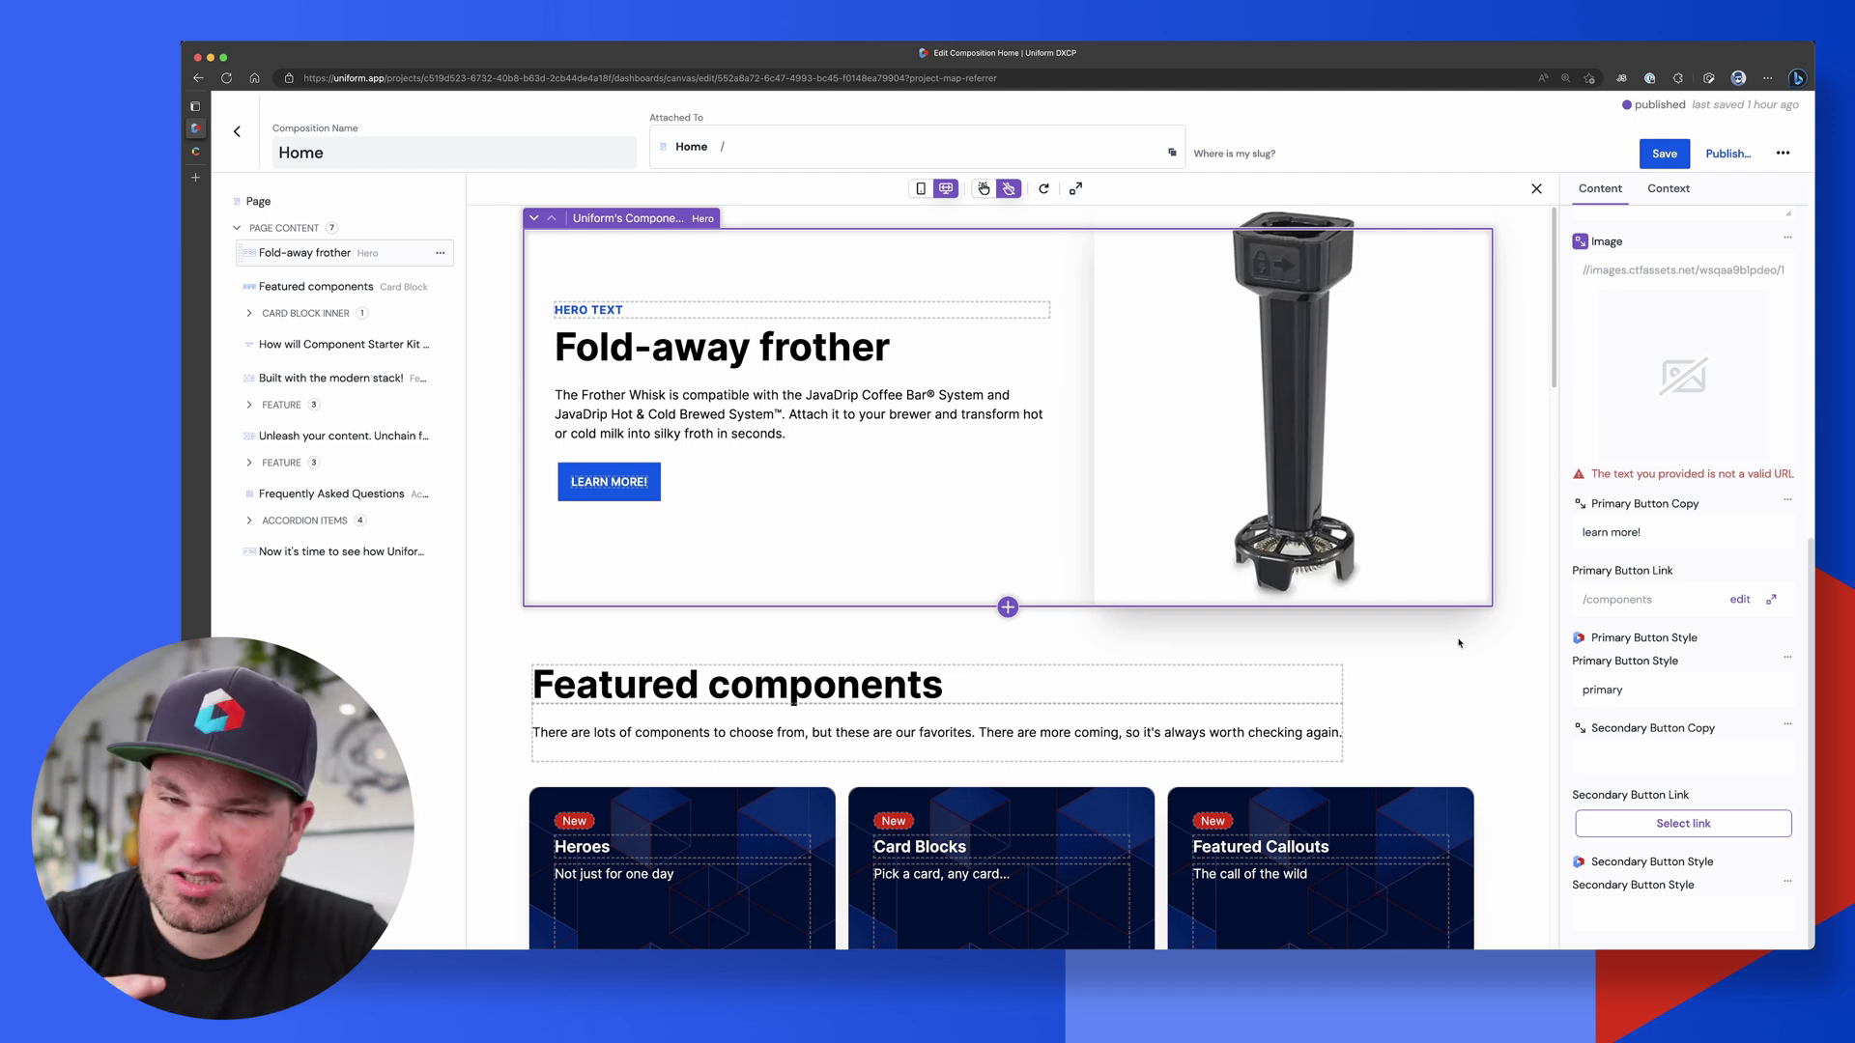
# Examine the three cards in the Featured components card block and the Flex Container that holds them.
pyautogui.scroll(-2, 1458, 642)
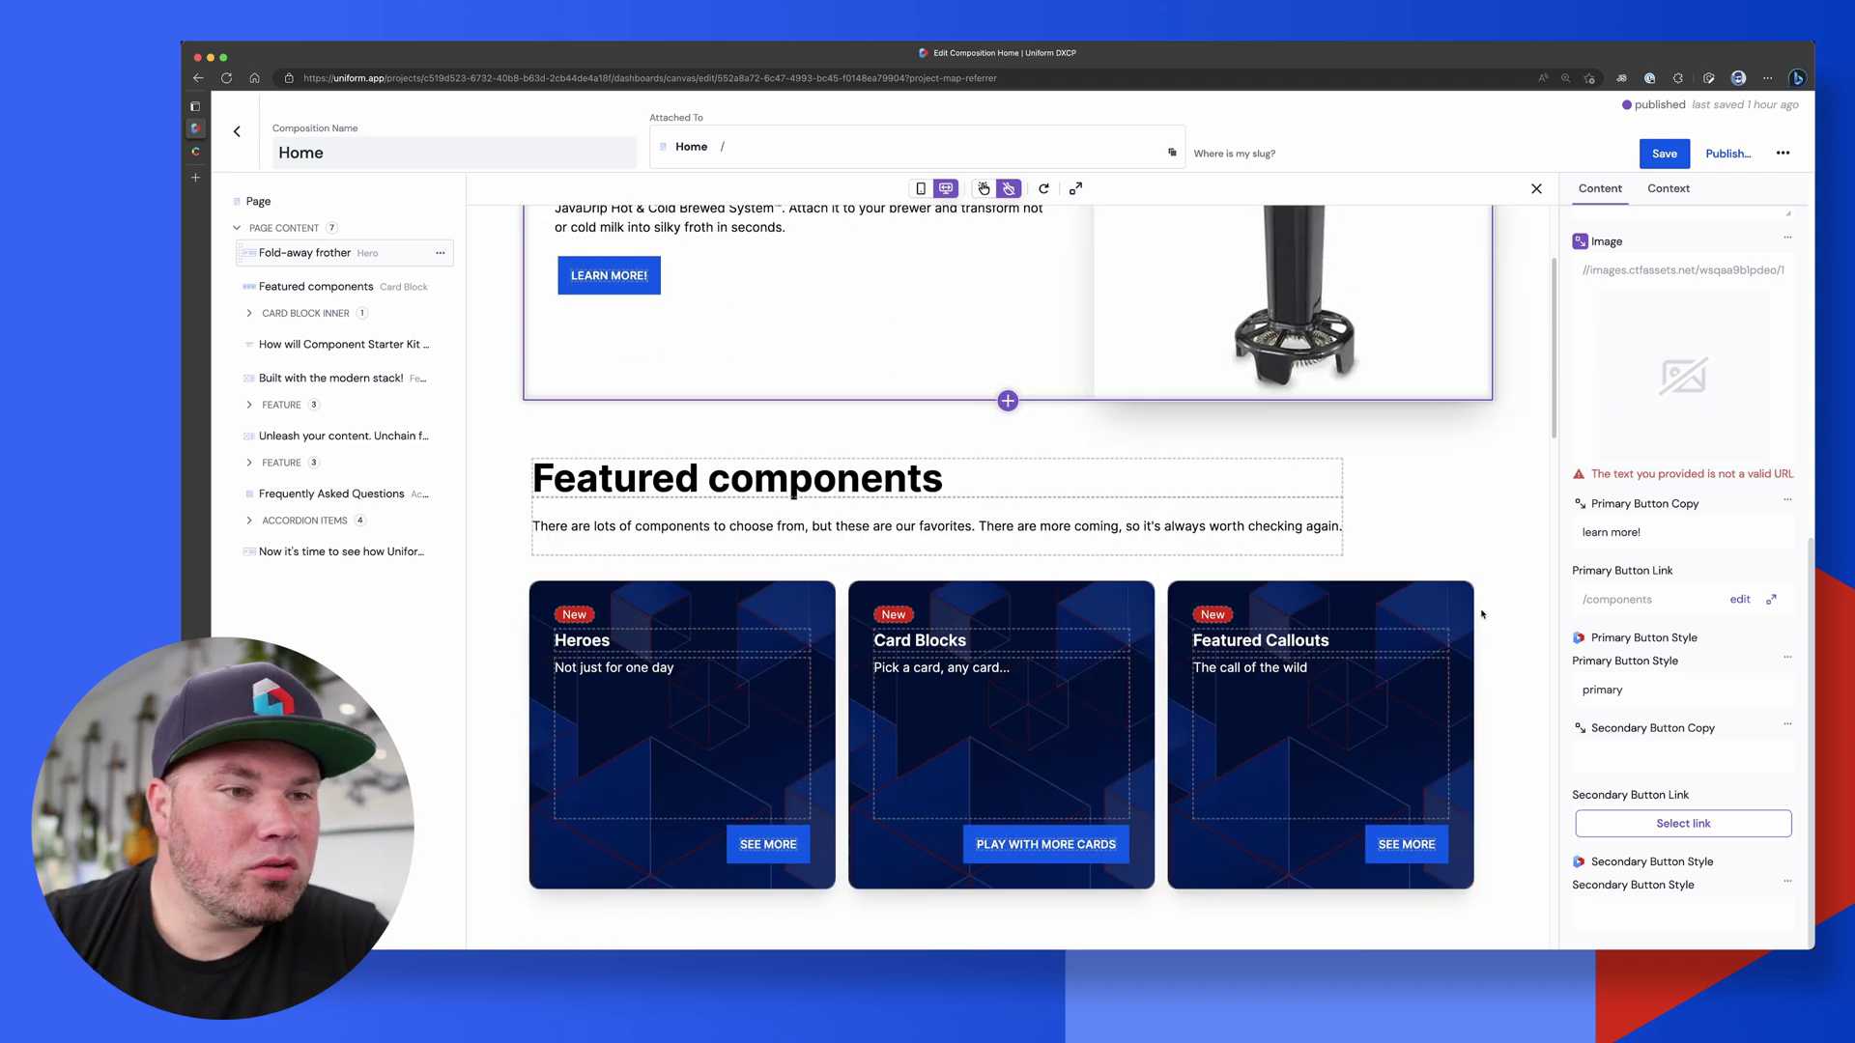
pyautogui.click(1487, 603)
pyautogui.scroll(-1, 1488, 603)
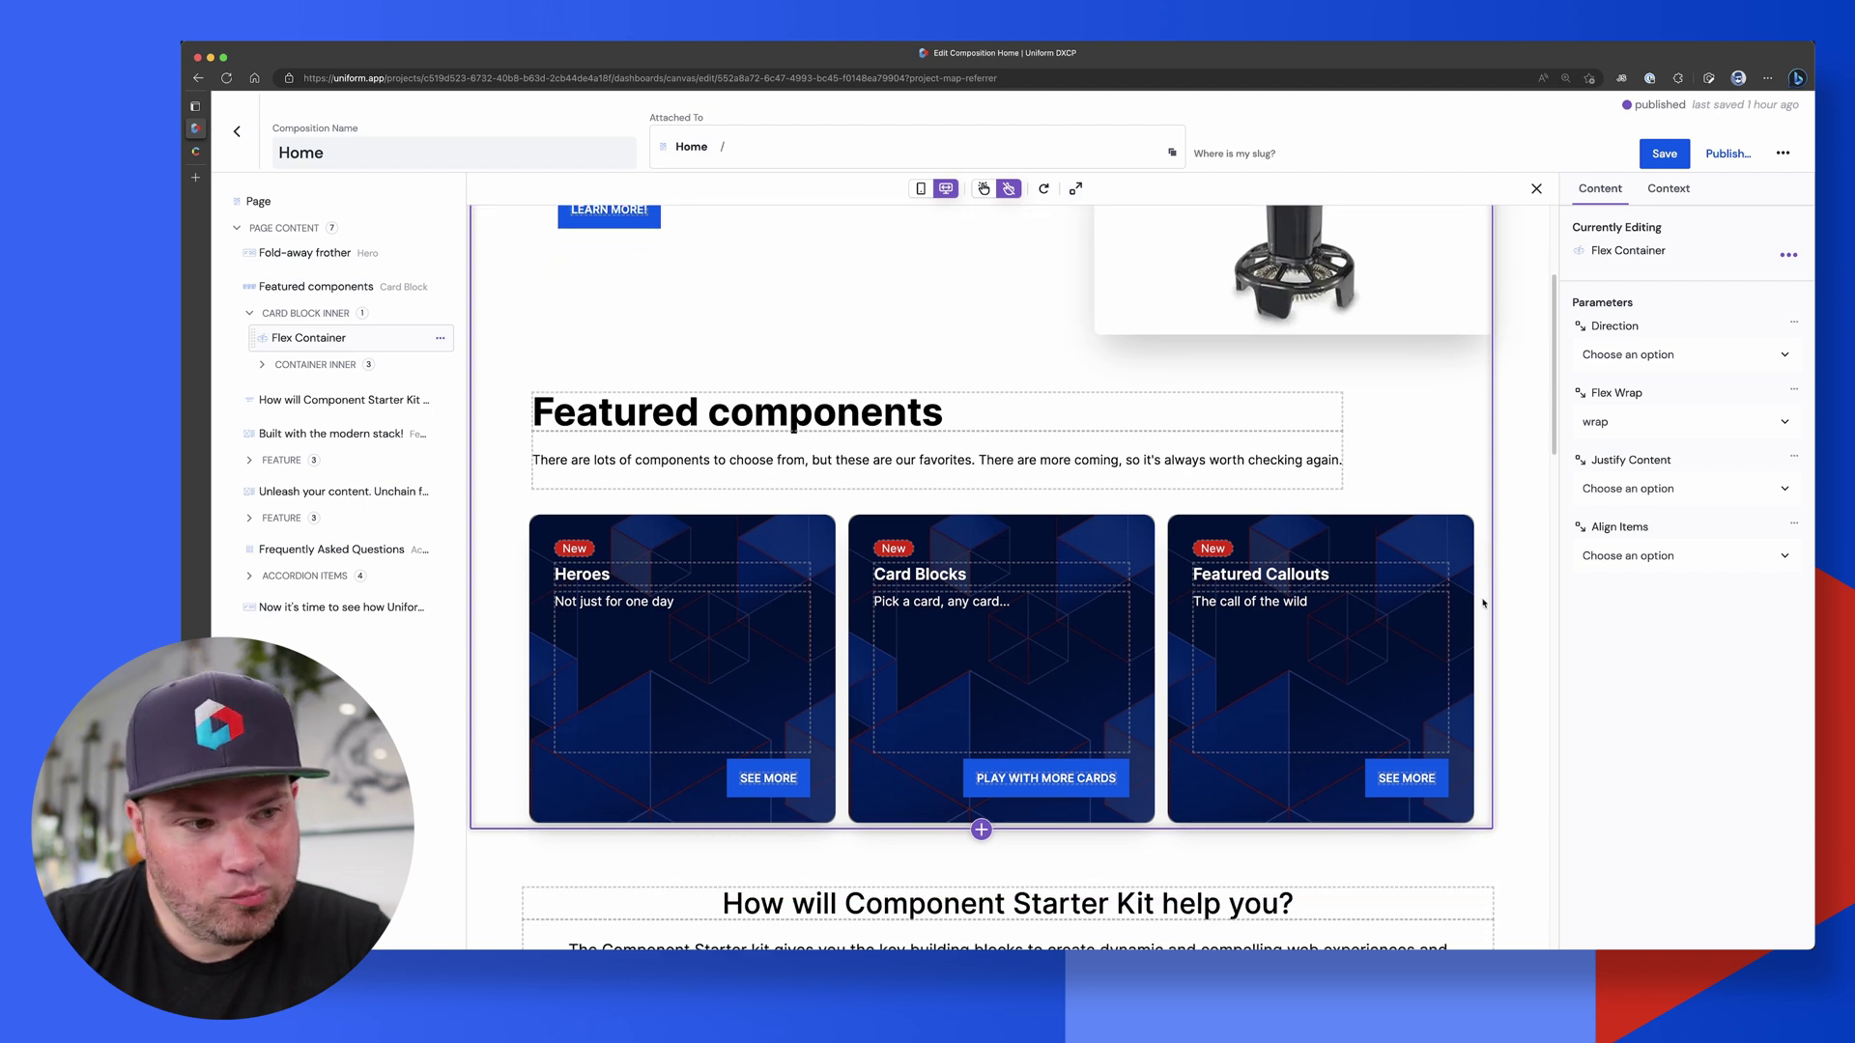
pyautogui.click(1147, 646)
pyautogui.click(1235, 647)
pyautogui.click(966, 654)
pyautogui.click(744, 656)
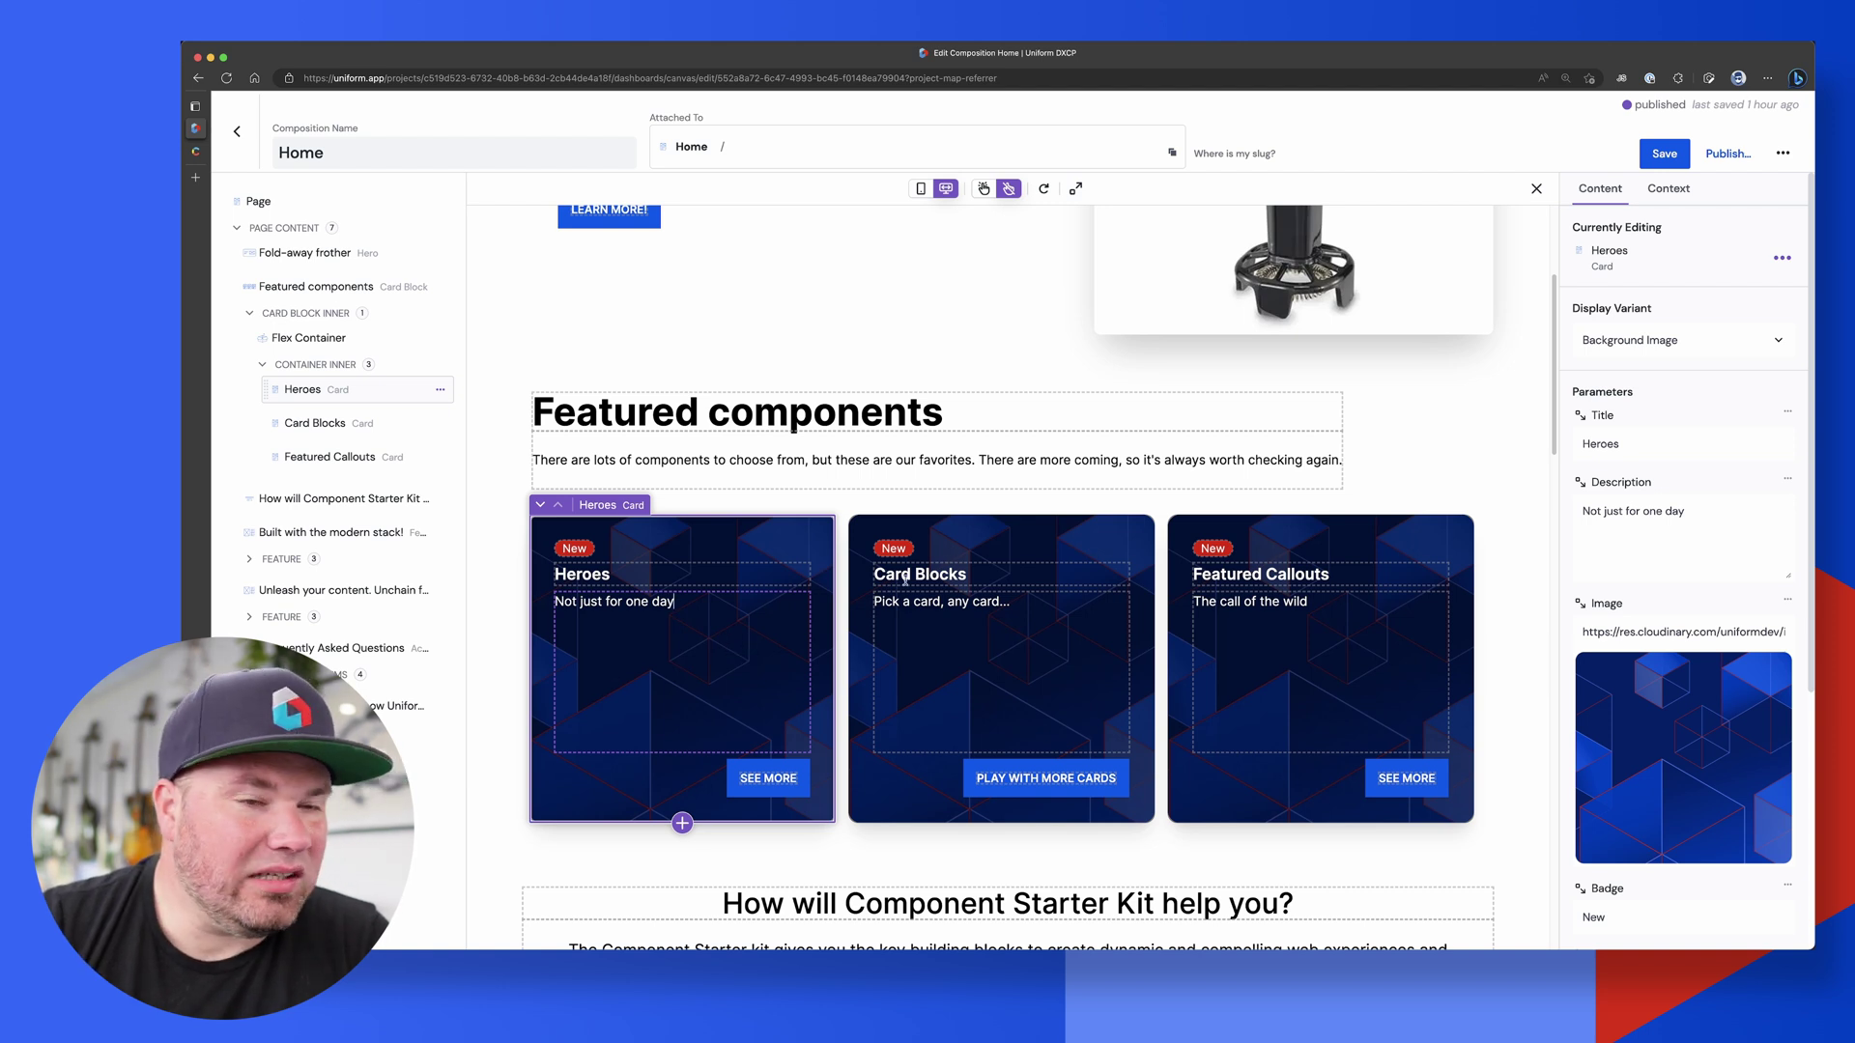
pyautogui.click(310, 341)
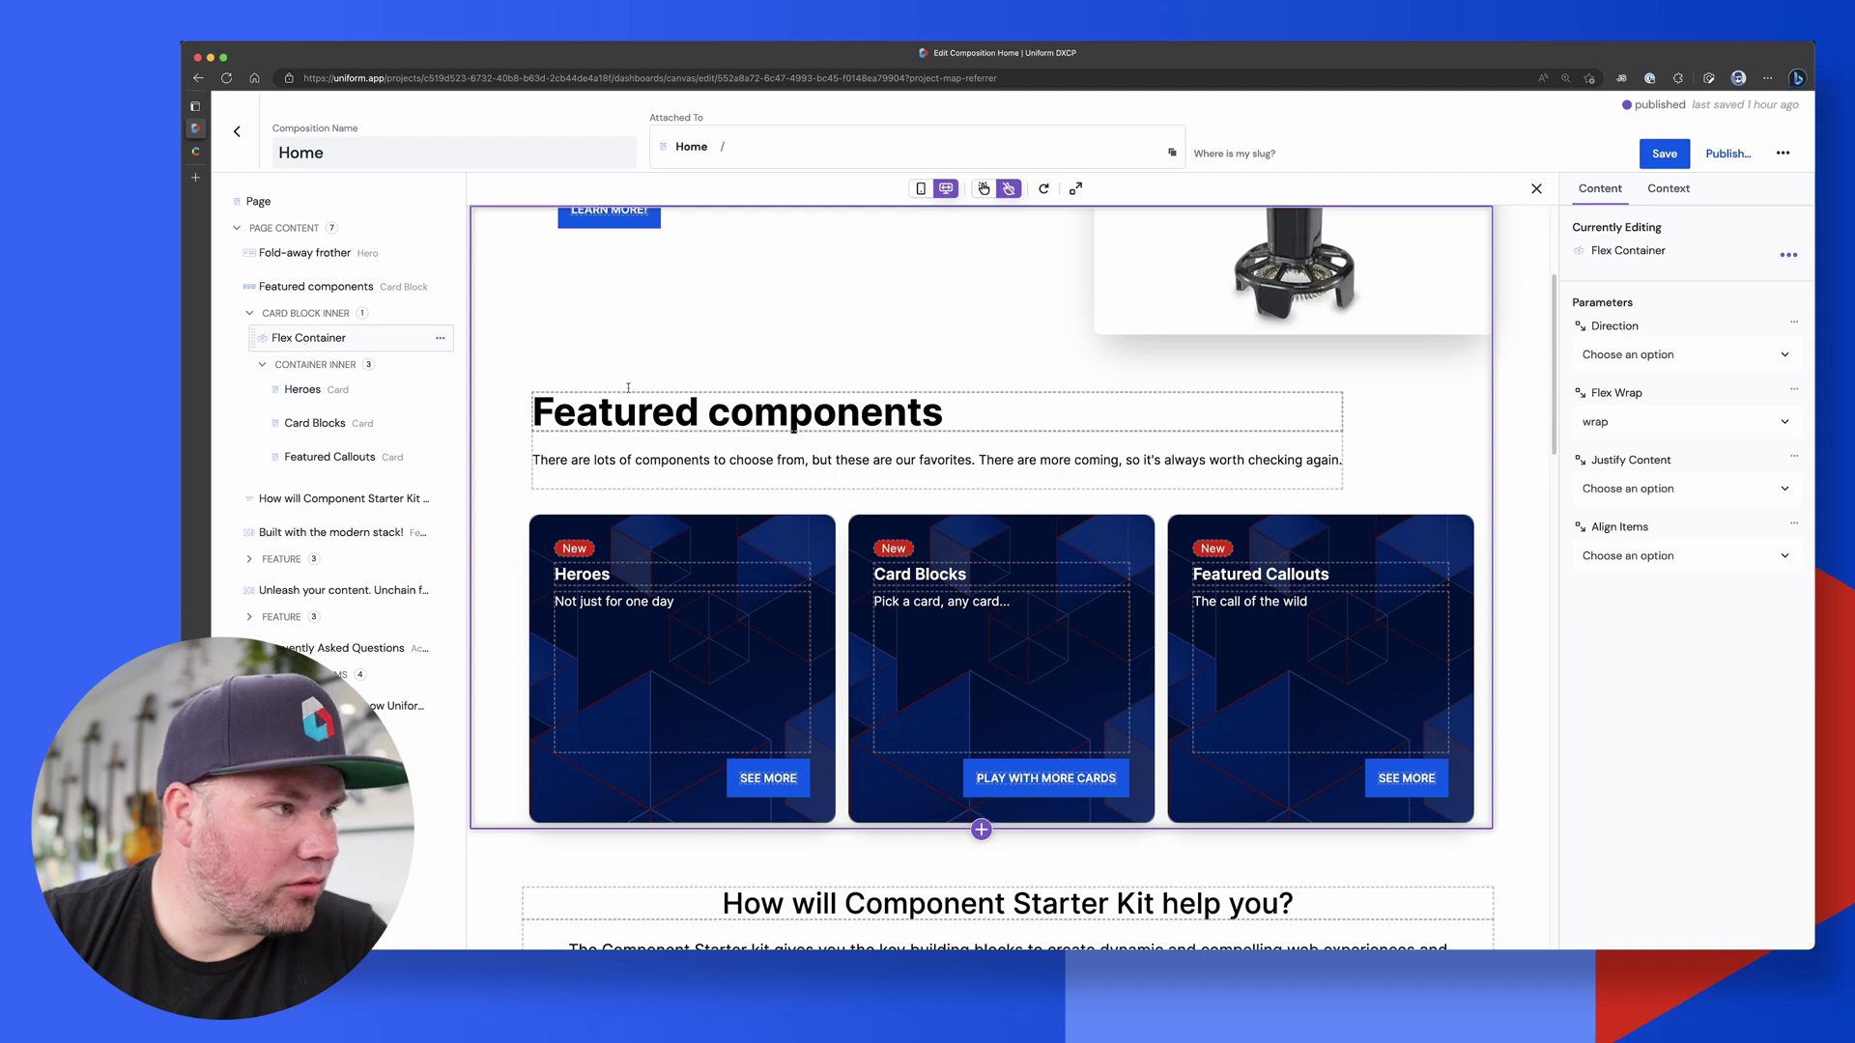
# Change the card block's "Featured components" heading to "Latest articles".
pyautogui.tripleClick(881, 422)
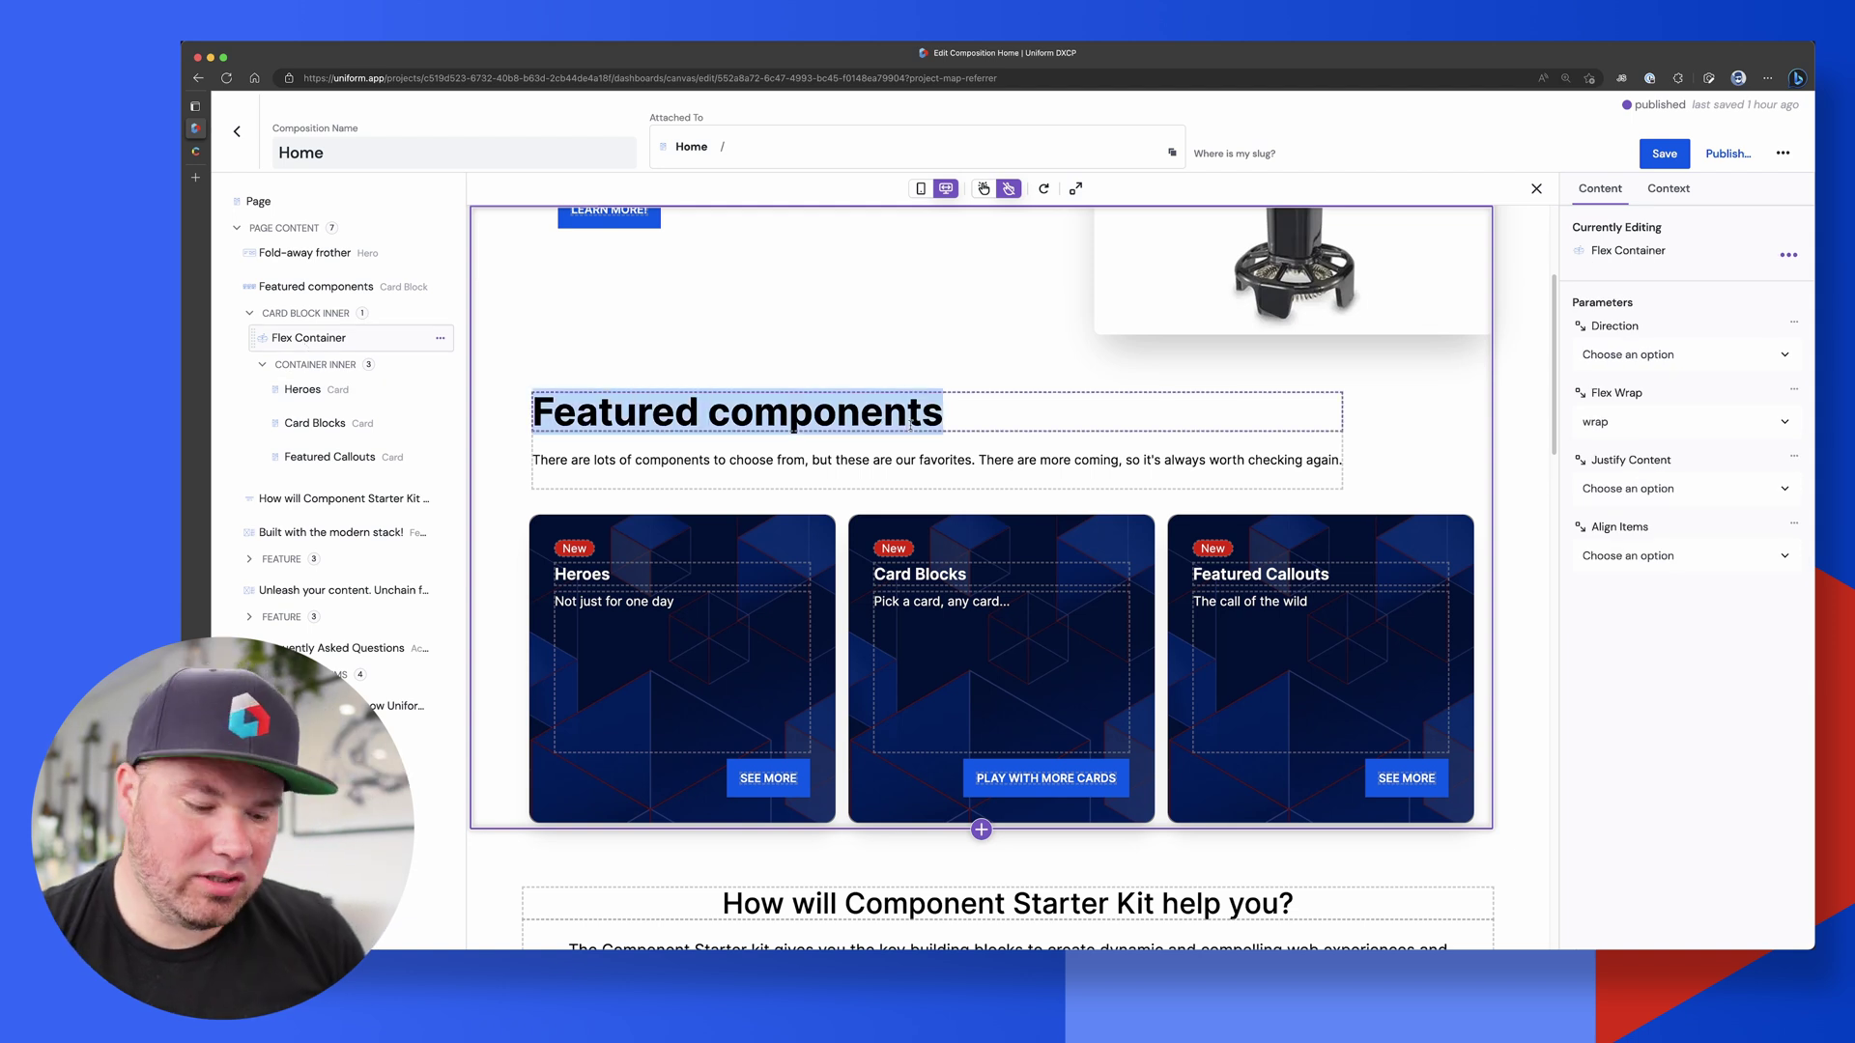
pyautogui.write('Latest ar')
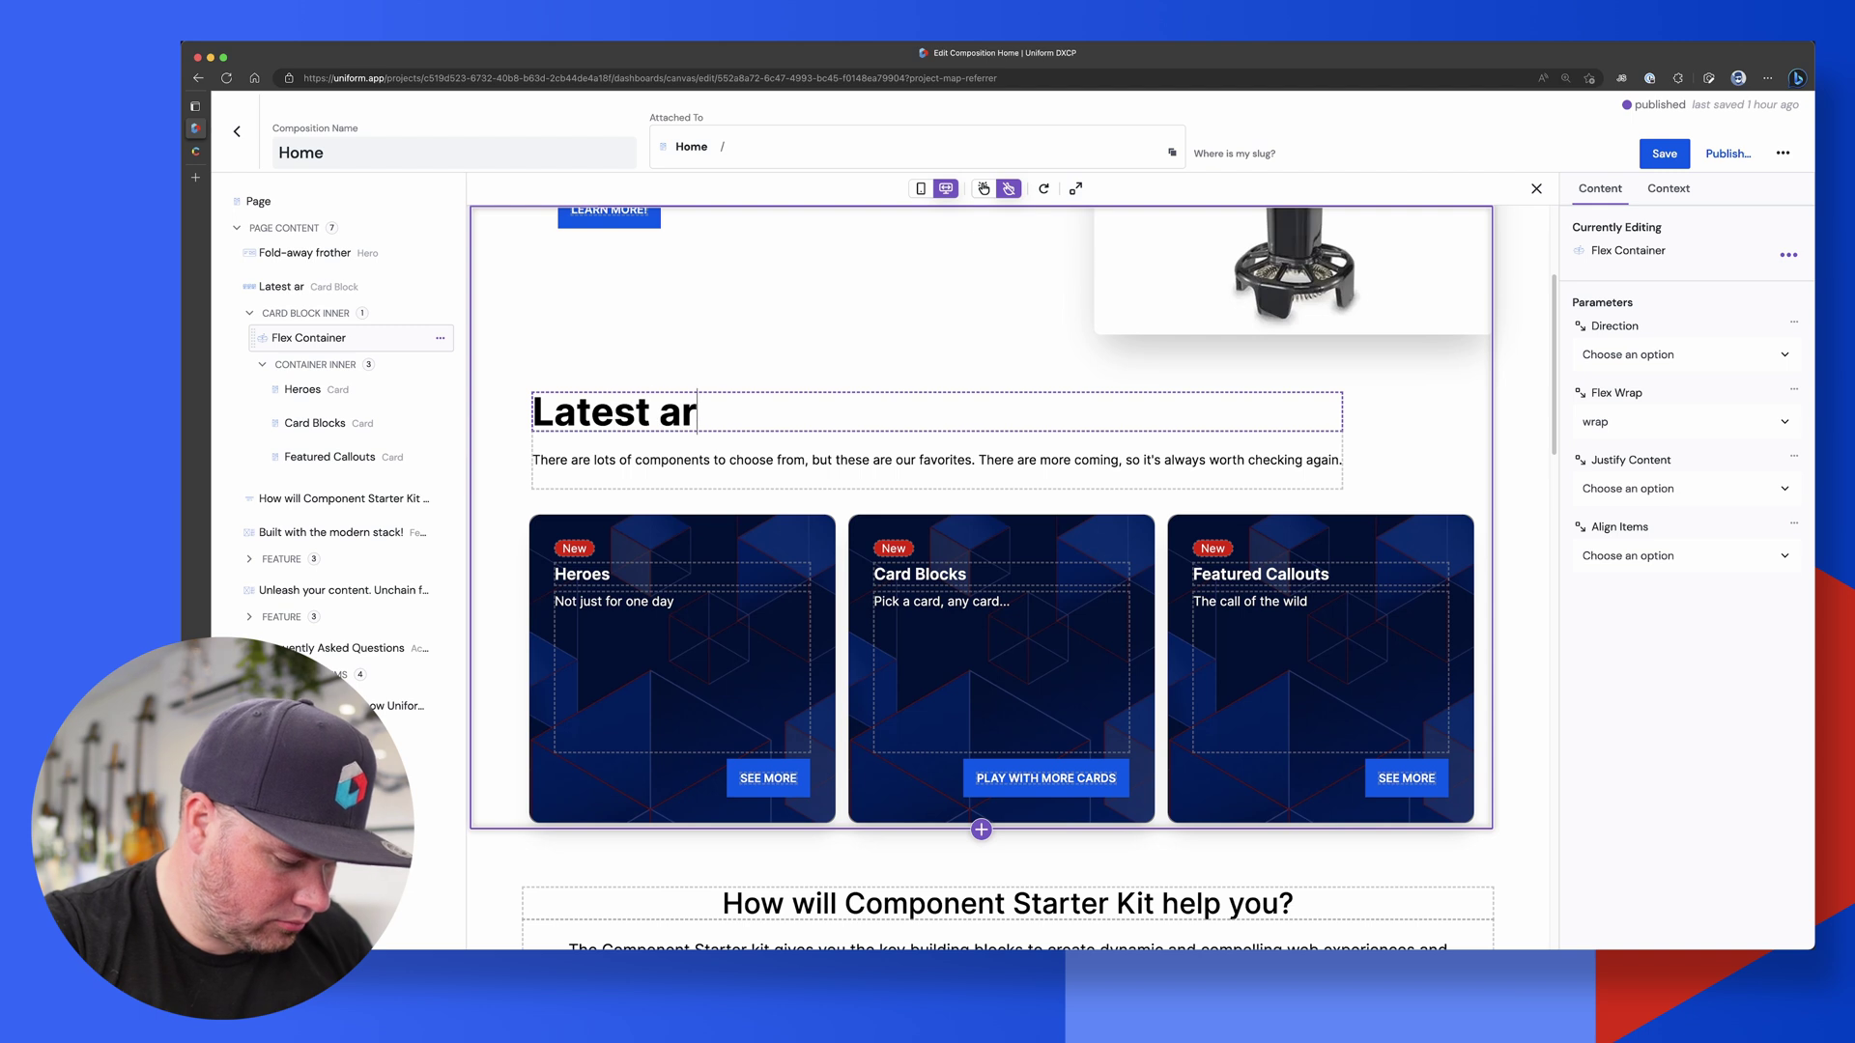
pyautogui.write('ticles')
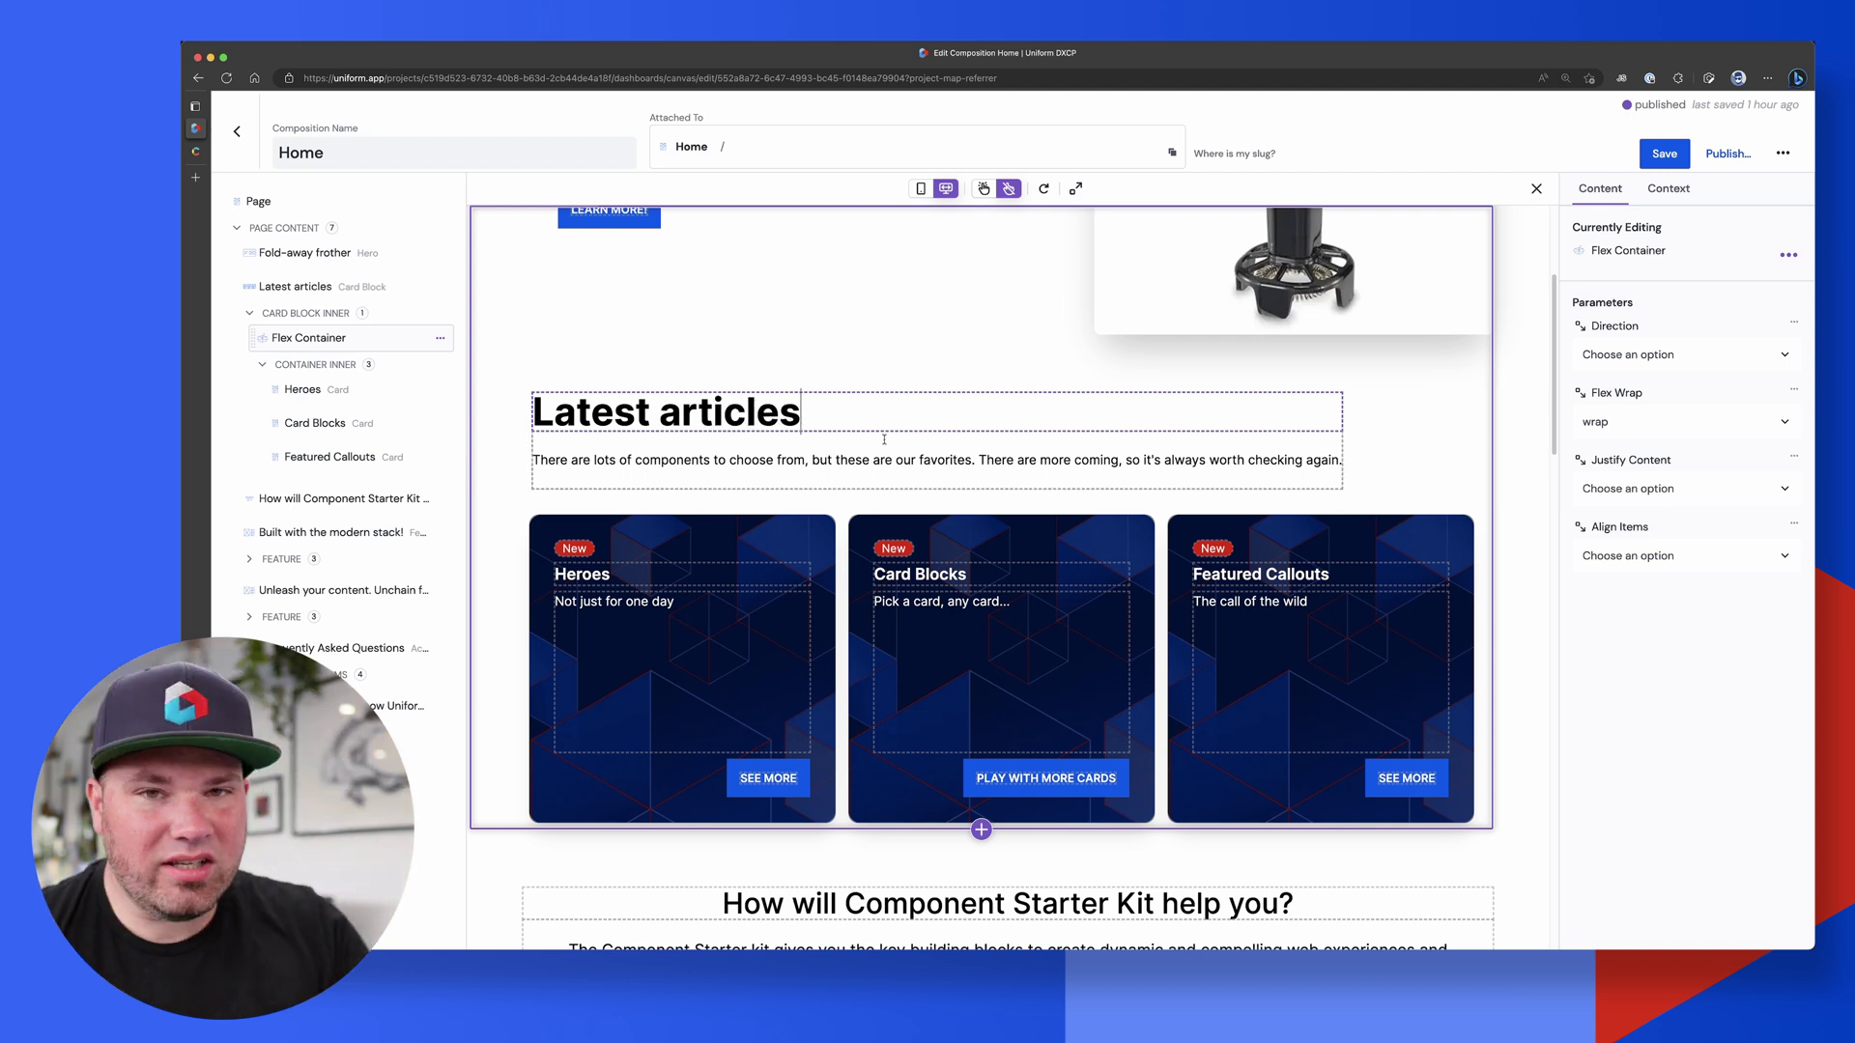
pyautogui.tripleClick(716, 411)
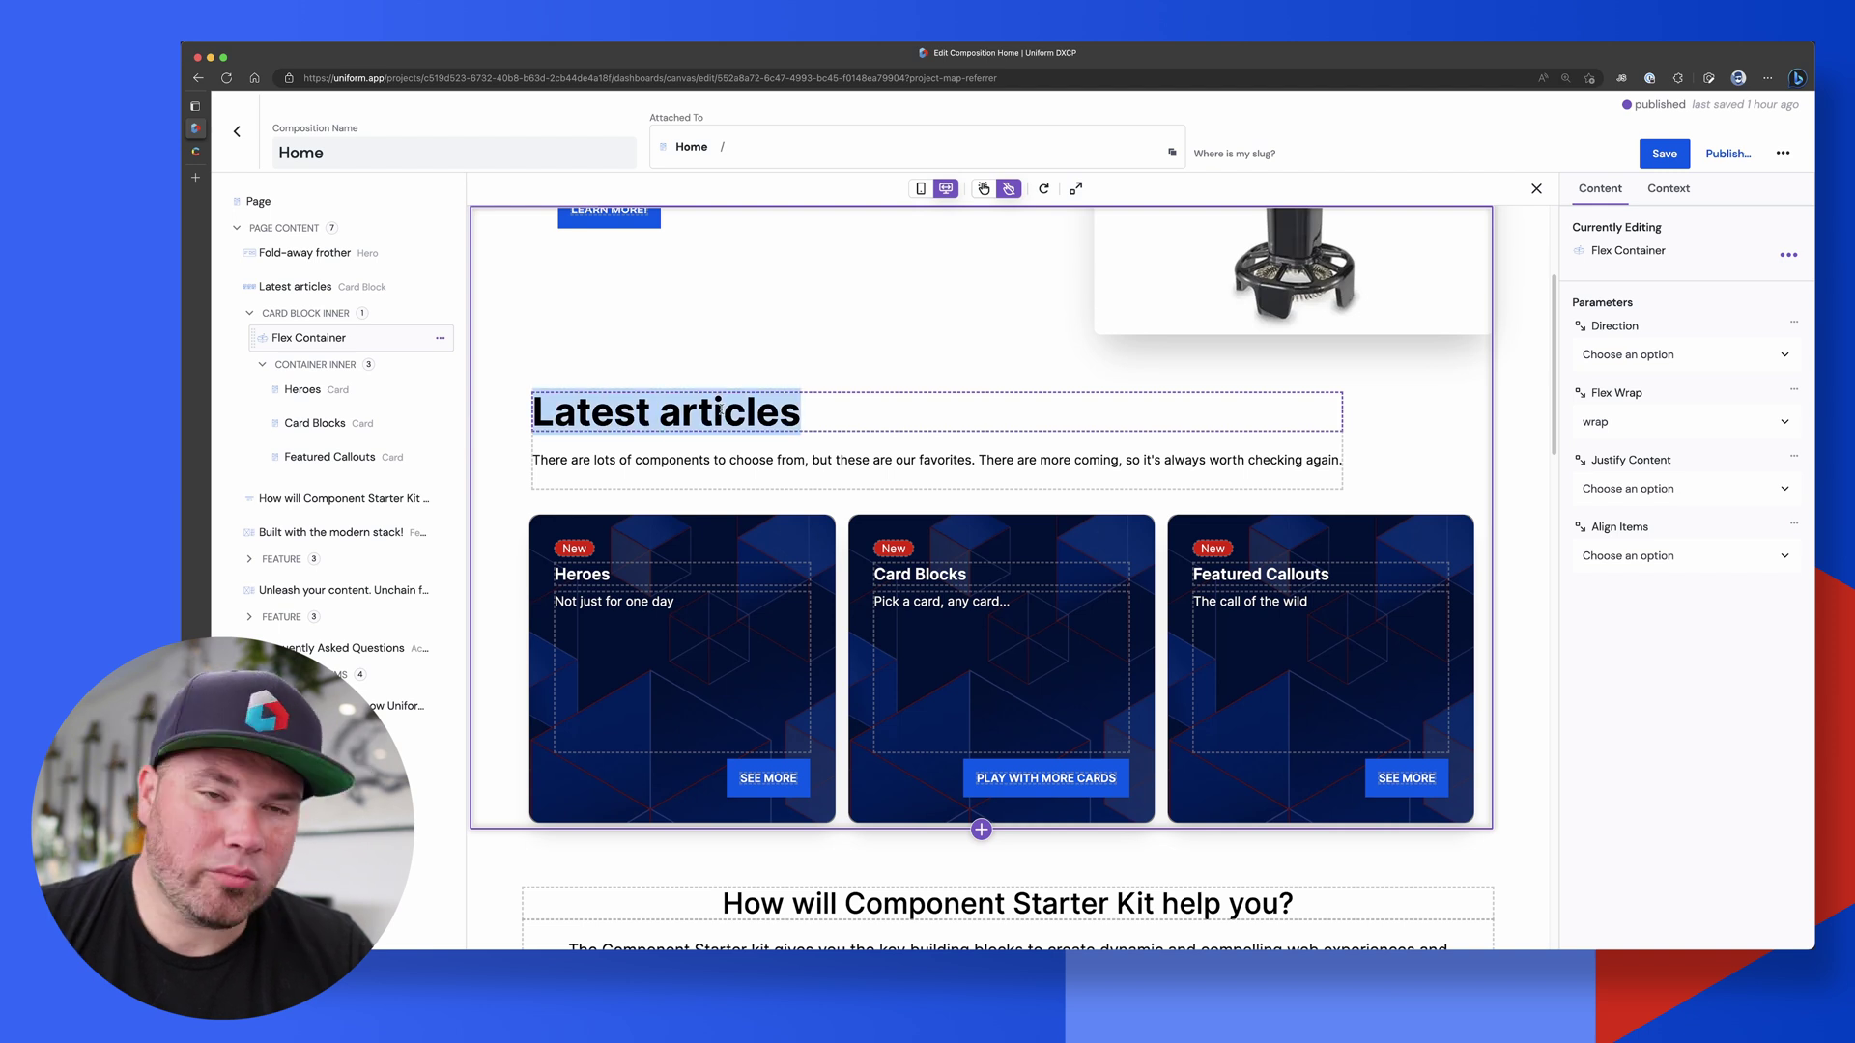
pyautogui.click(739, 454)
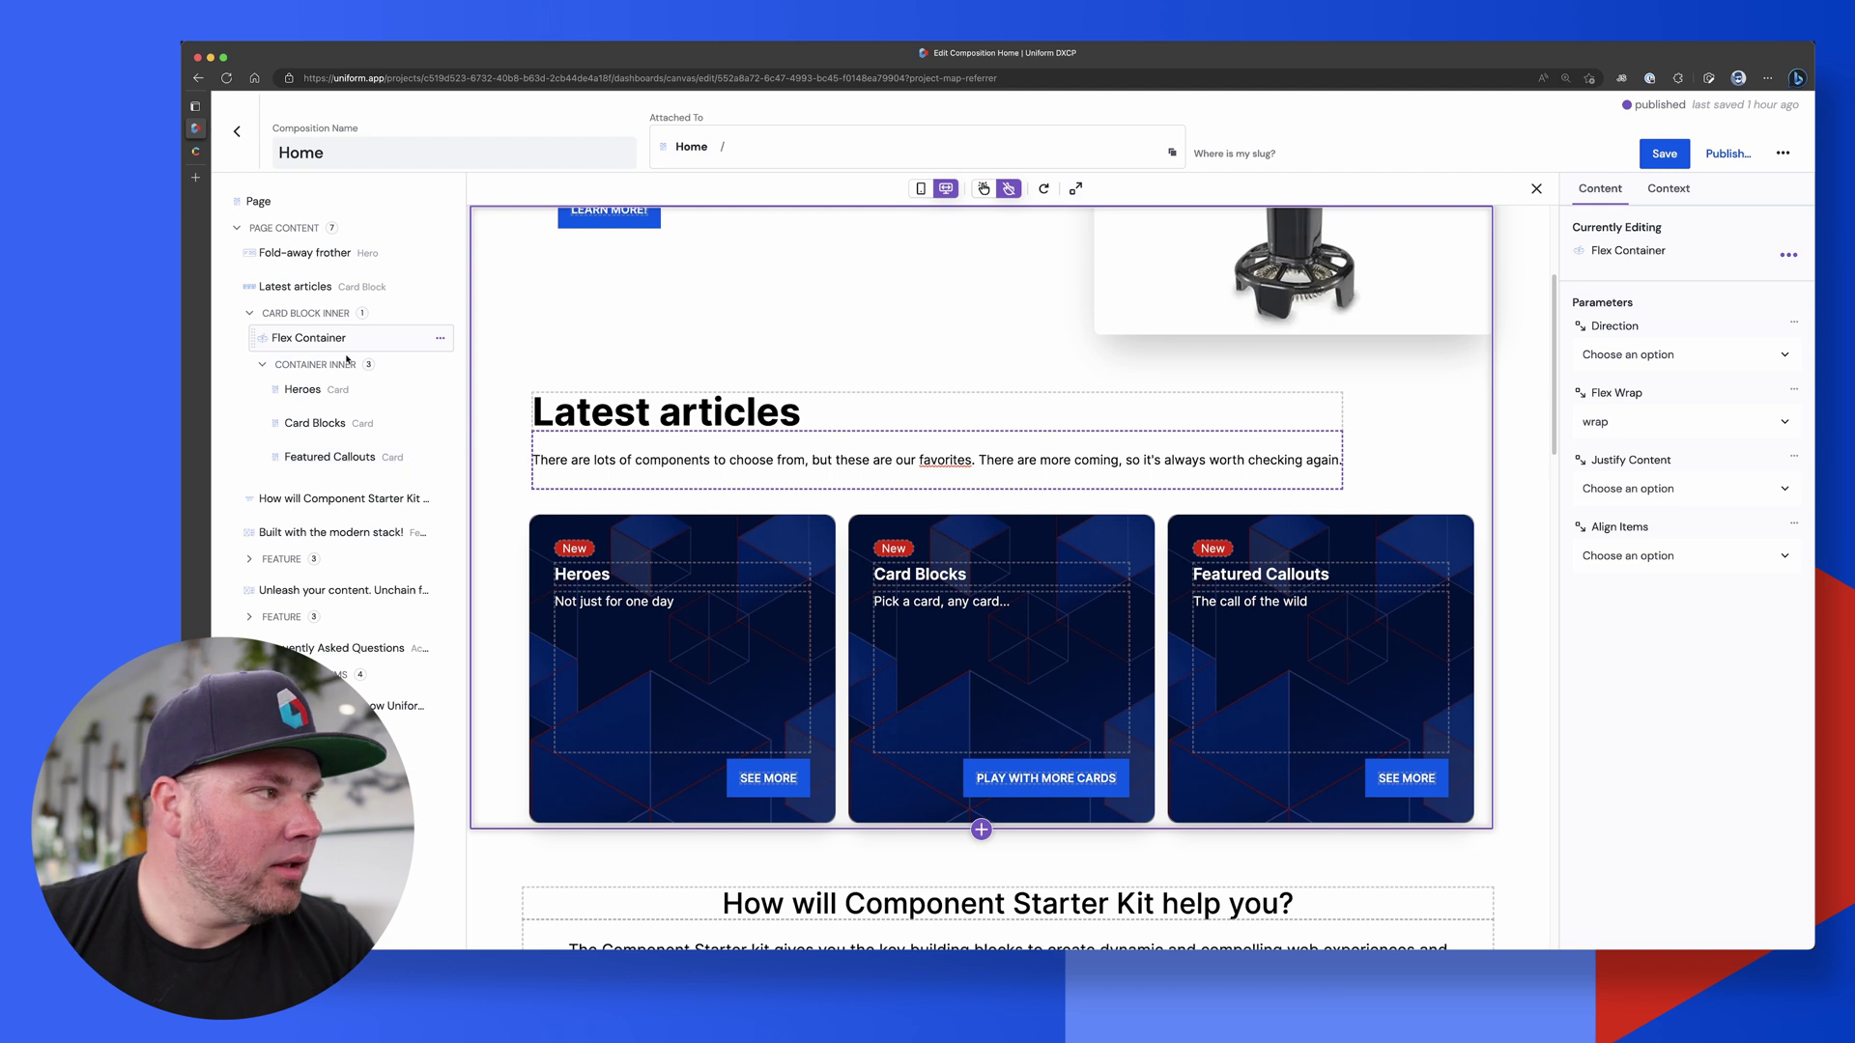
# Delete the Heroes, Card Blocks and Featured Callouts cards from the card block's Flex Container.
pyautogui.click(406, 389)
pyautogui.click(439, 389)
pyautogui.click(363, 514)
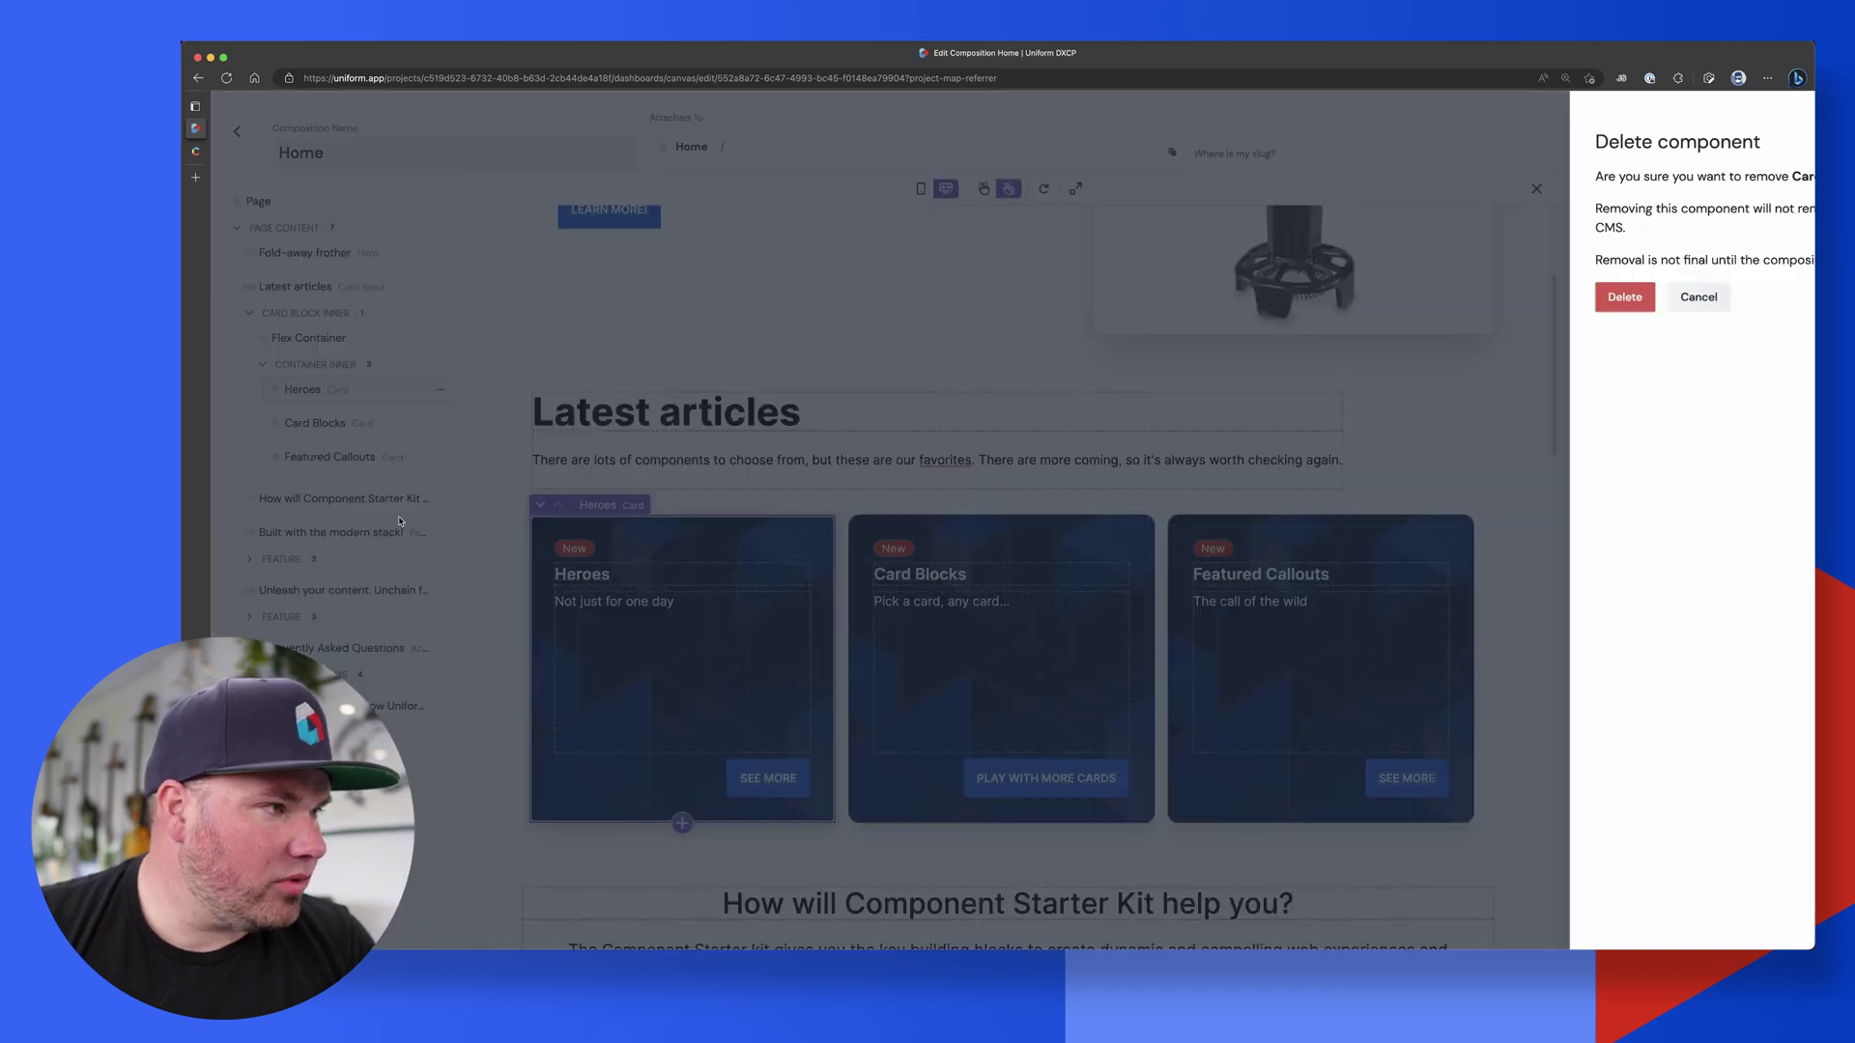
pyautogui.click(1331, 296)
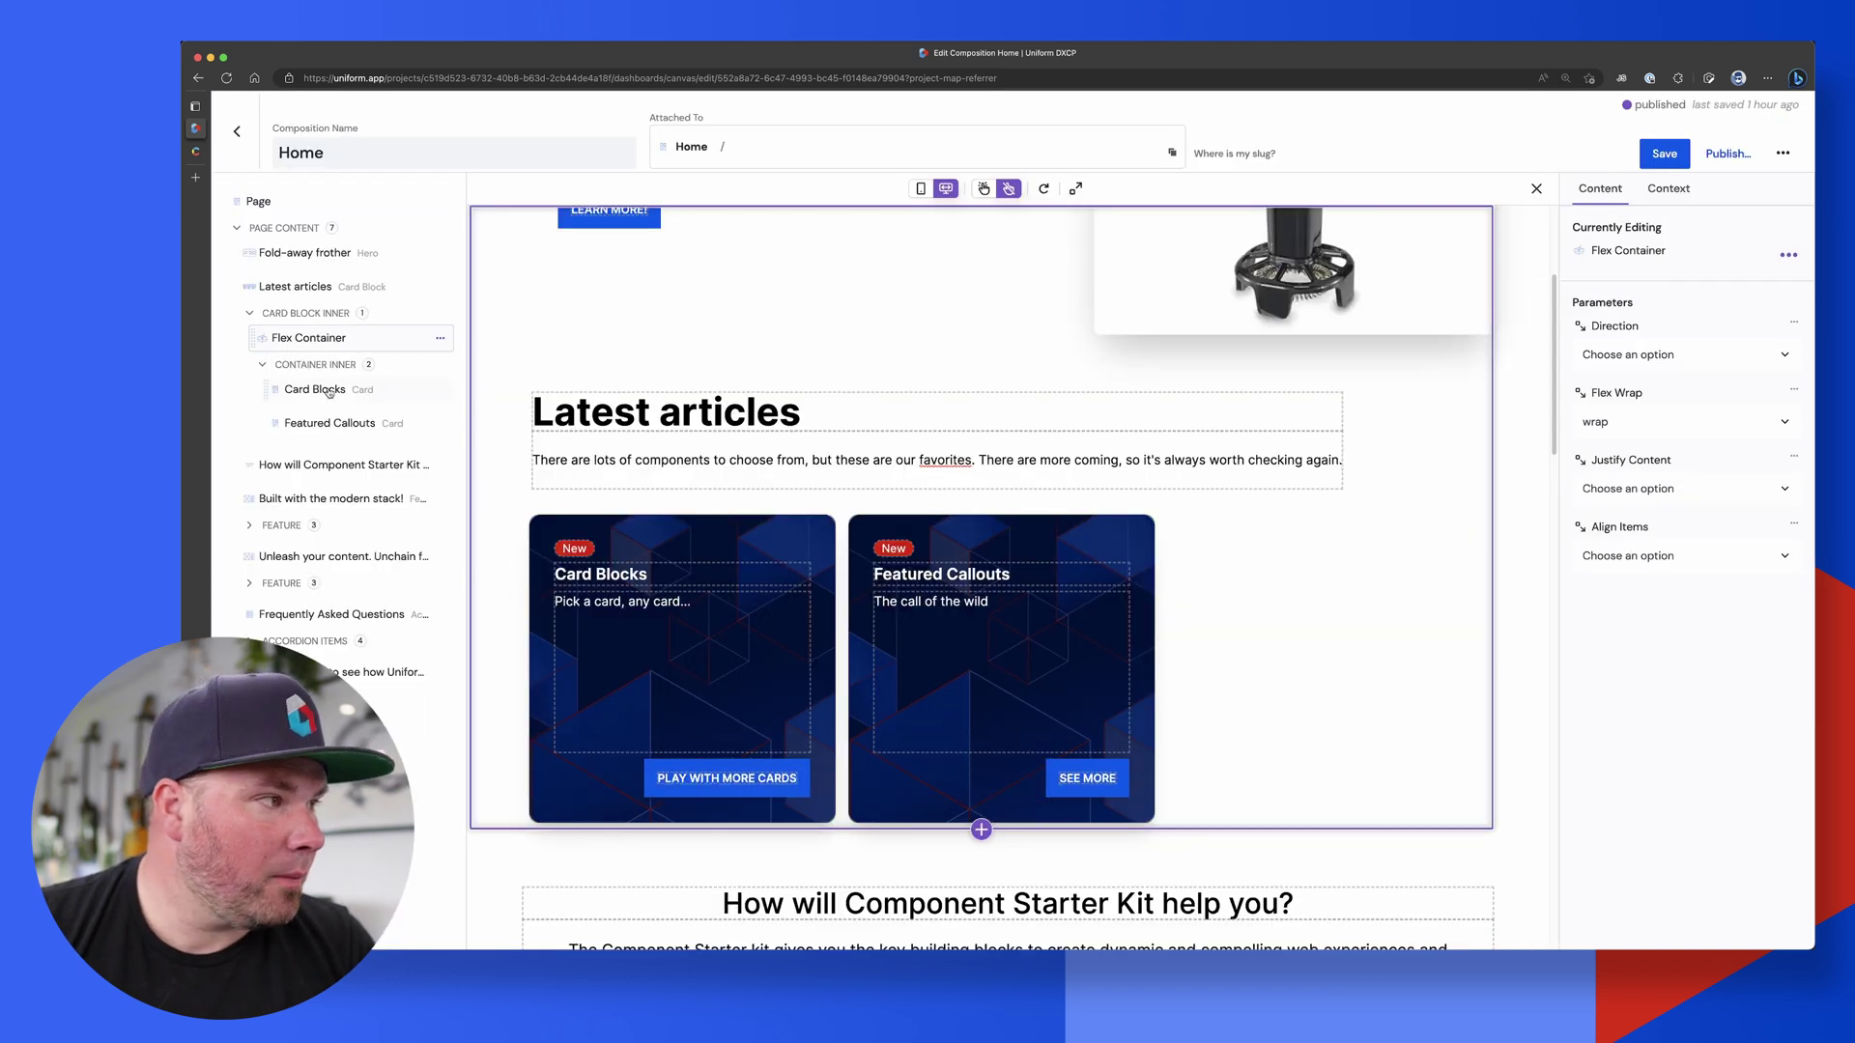
pyautogui.click(370, 392)
pyautogui.click(439, 390)
pyautogui.click(328, 516)
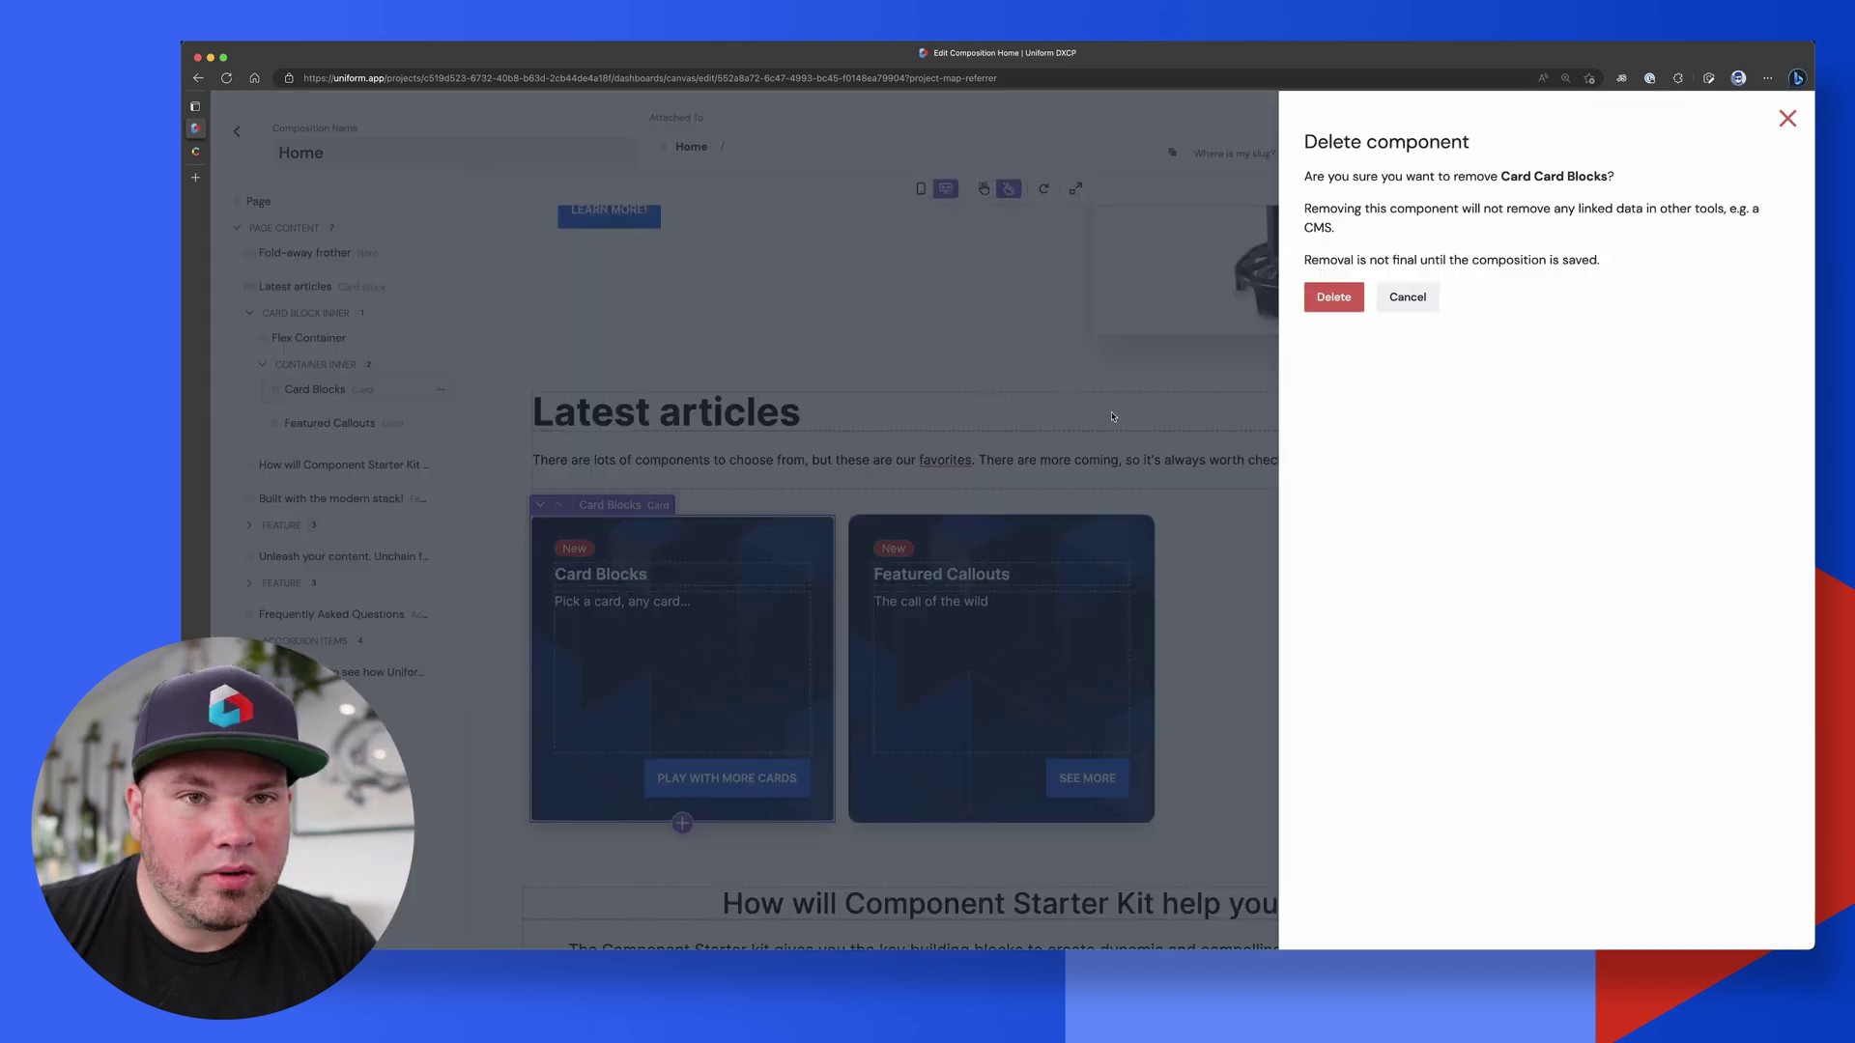
pyautogui.click(1331, 296)
pyautogui.click(386, 386)
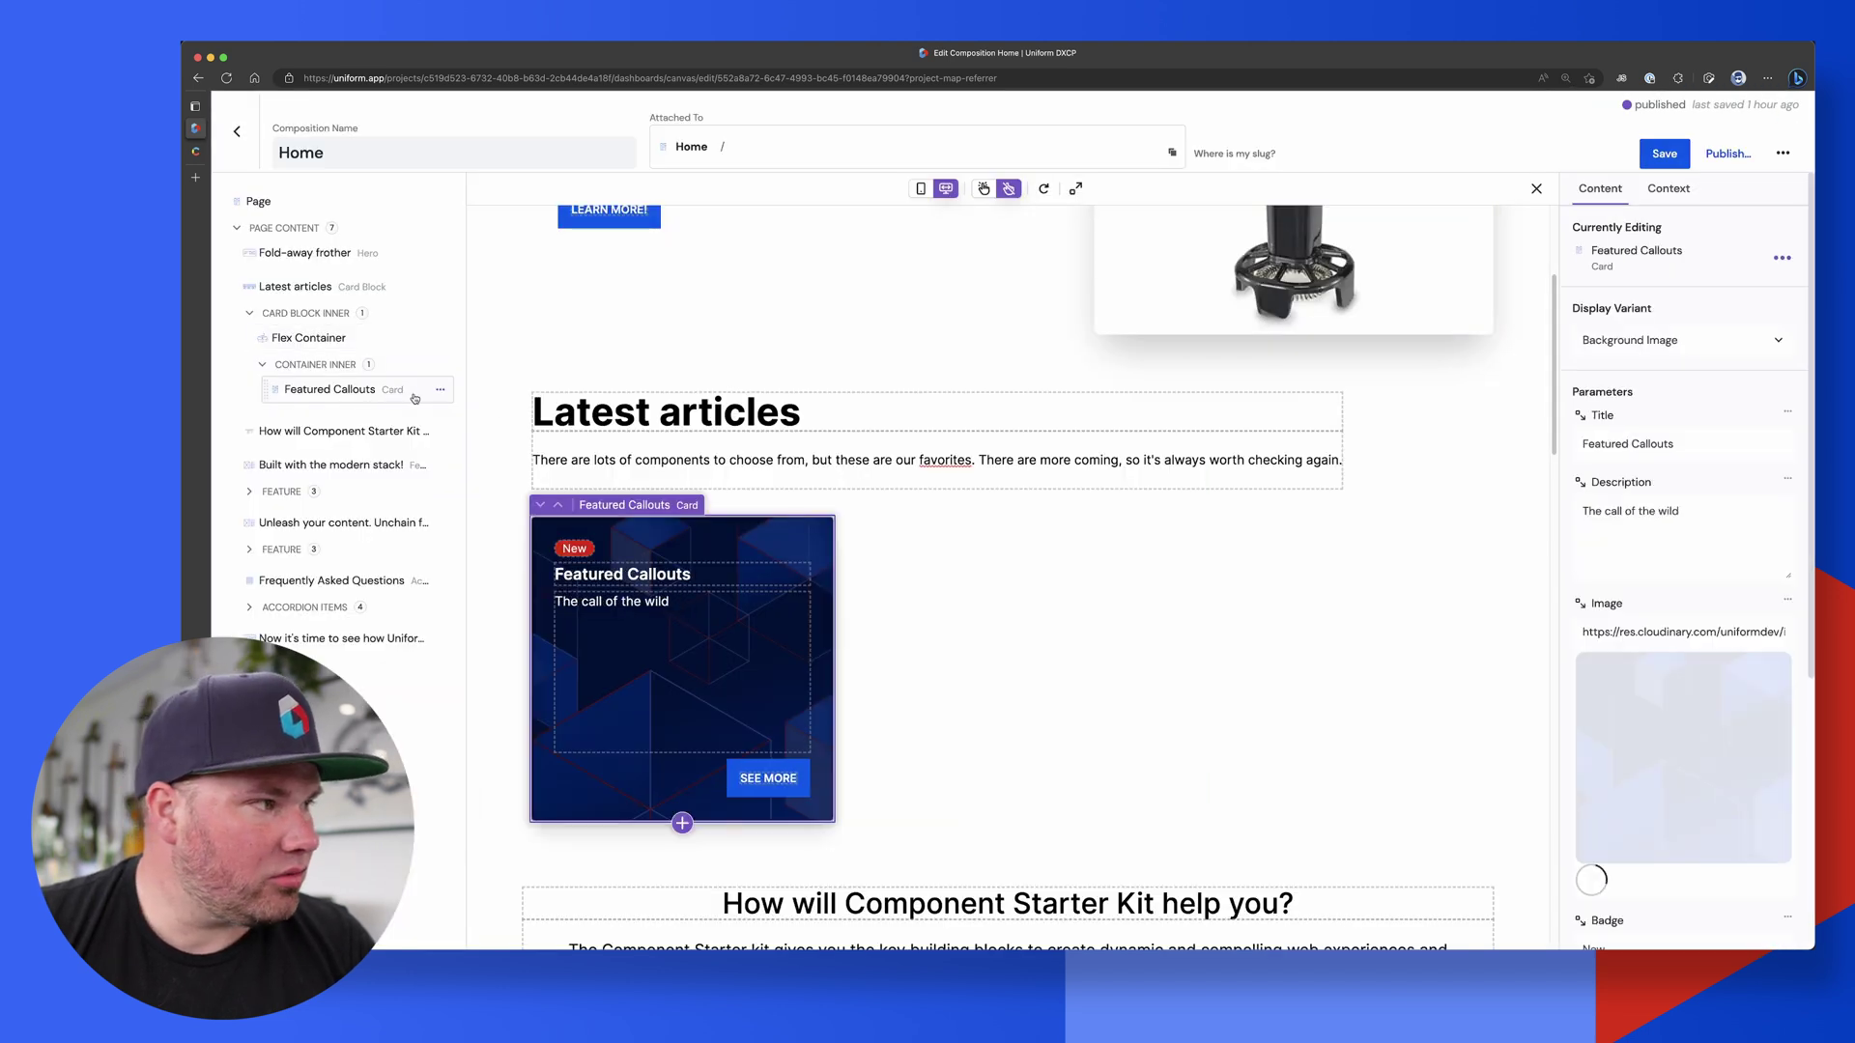
pyautogui.click(439, 388)
pyautogui.click(290, 518)
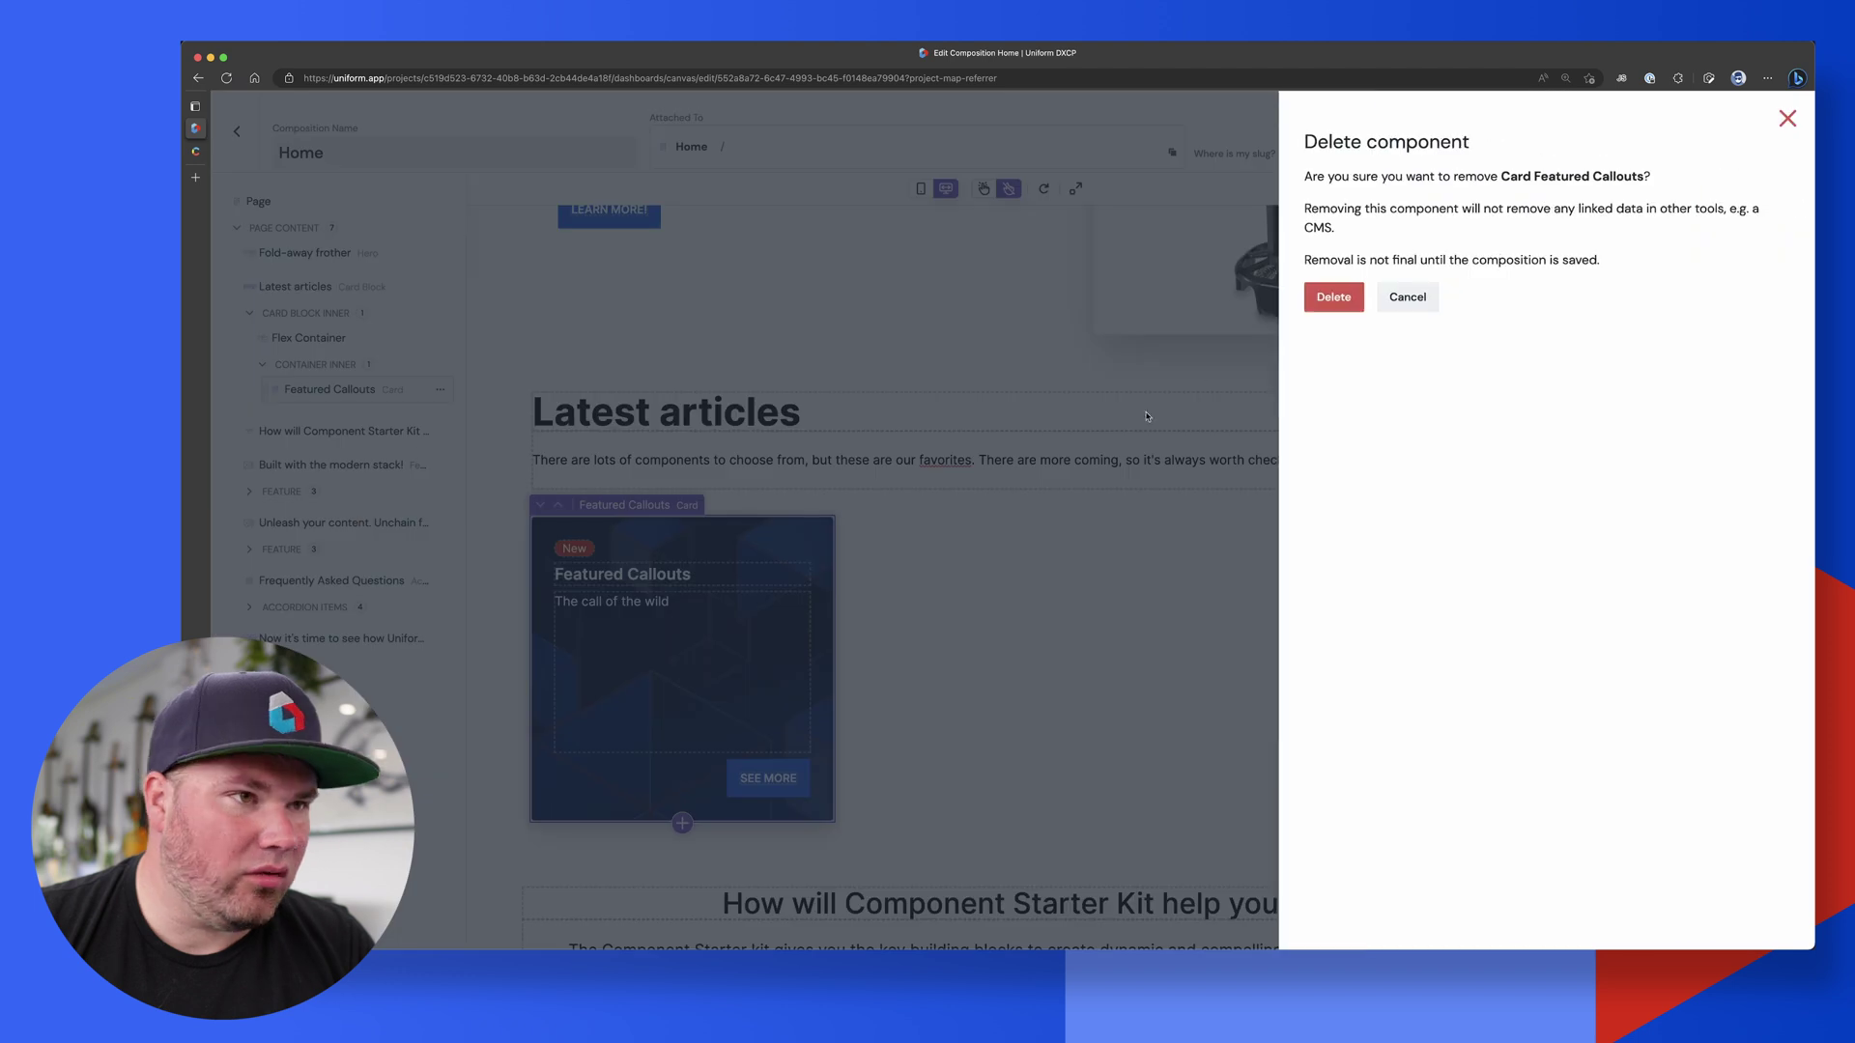
pyautogui.click(1331, 299)
# Add a Loop to the Flex Container's Container Inner slot and create a composition data resource for it from the articles data type, keeping the default settings.
pyautogui.click(359, 391)
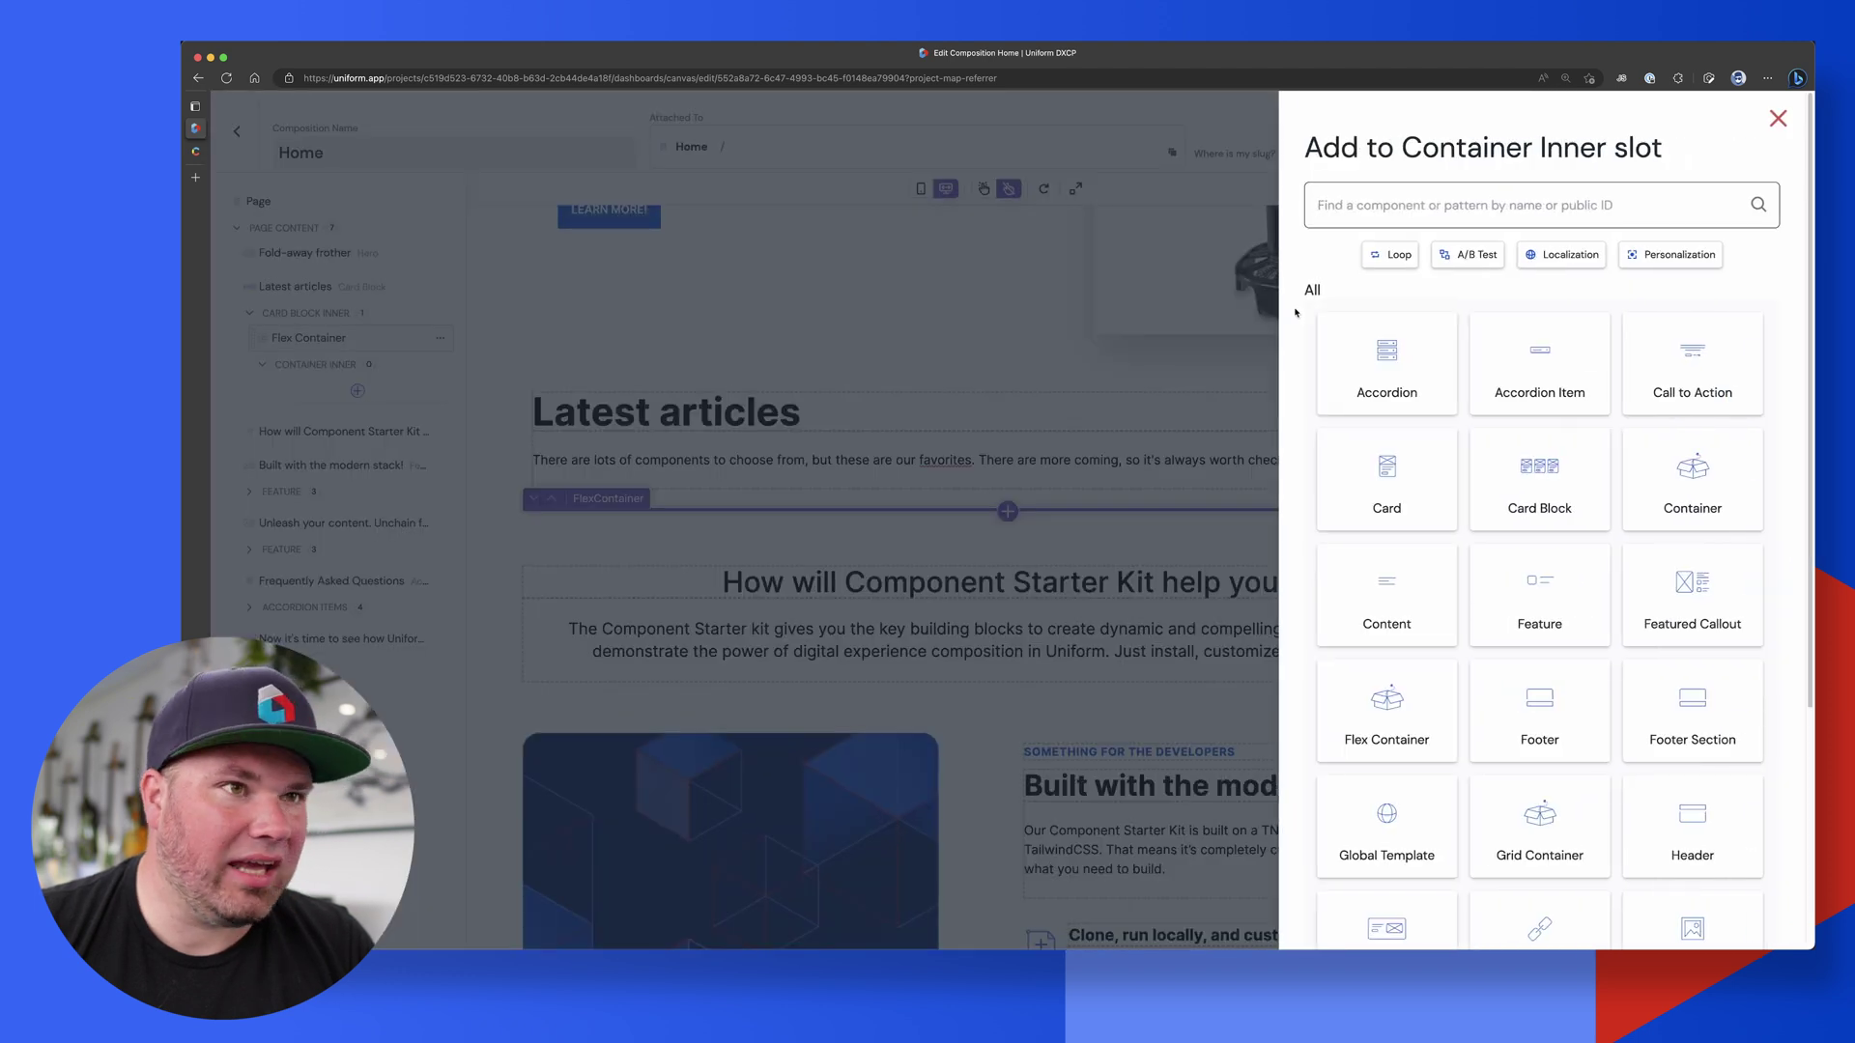
pyautogui.click(1403, 255)
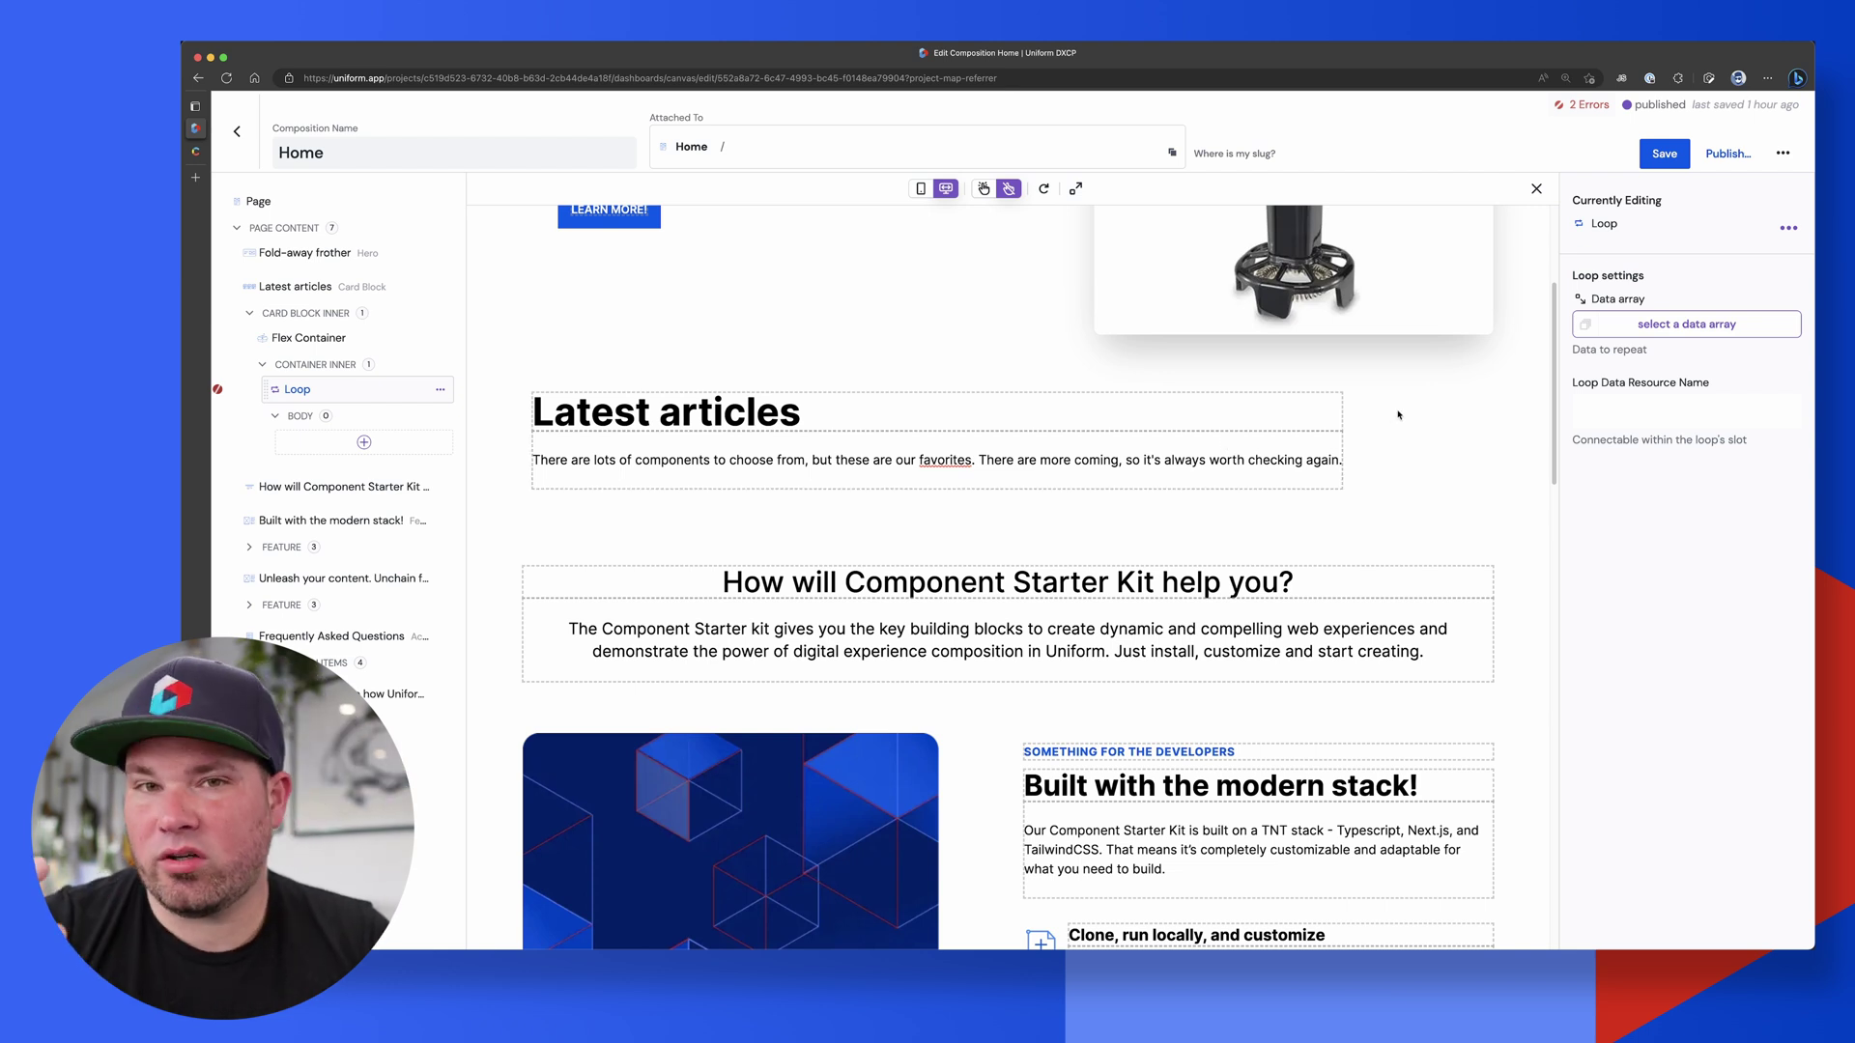
pyautogui.click(1702, 327)
pyautogui.click(1158, 284)
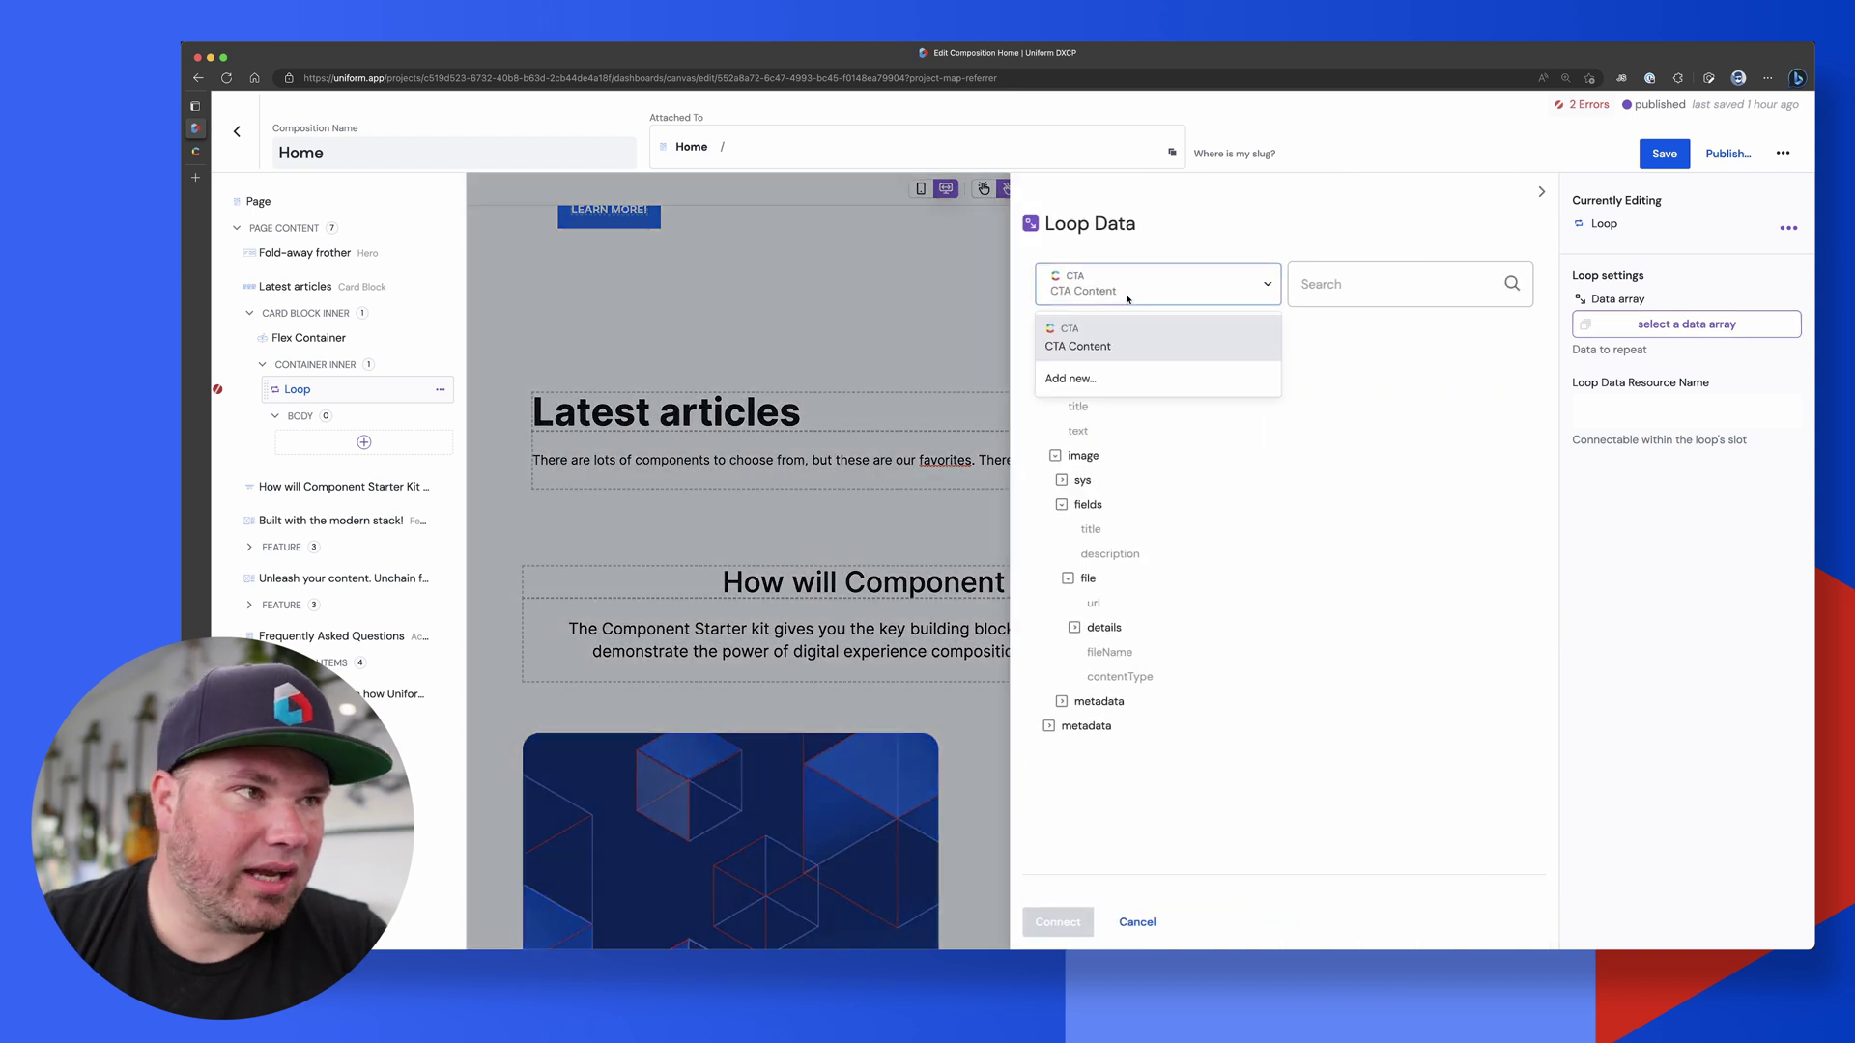
pyautogui.click(1071, 377)
pyautogui.click(1063, 310)
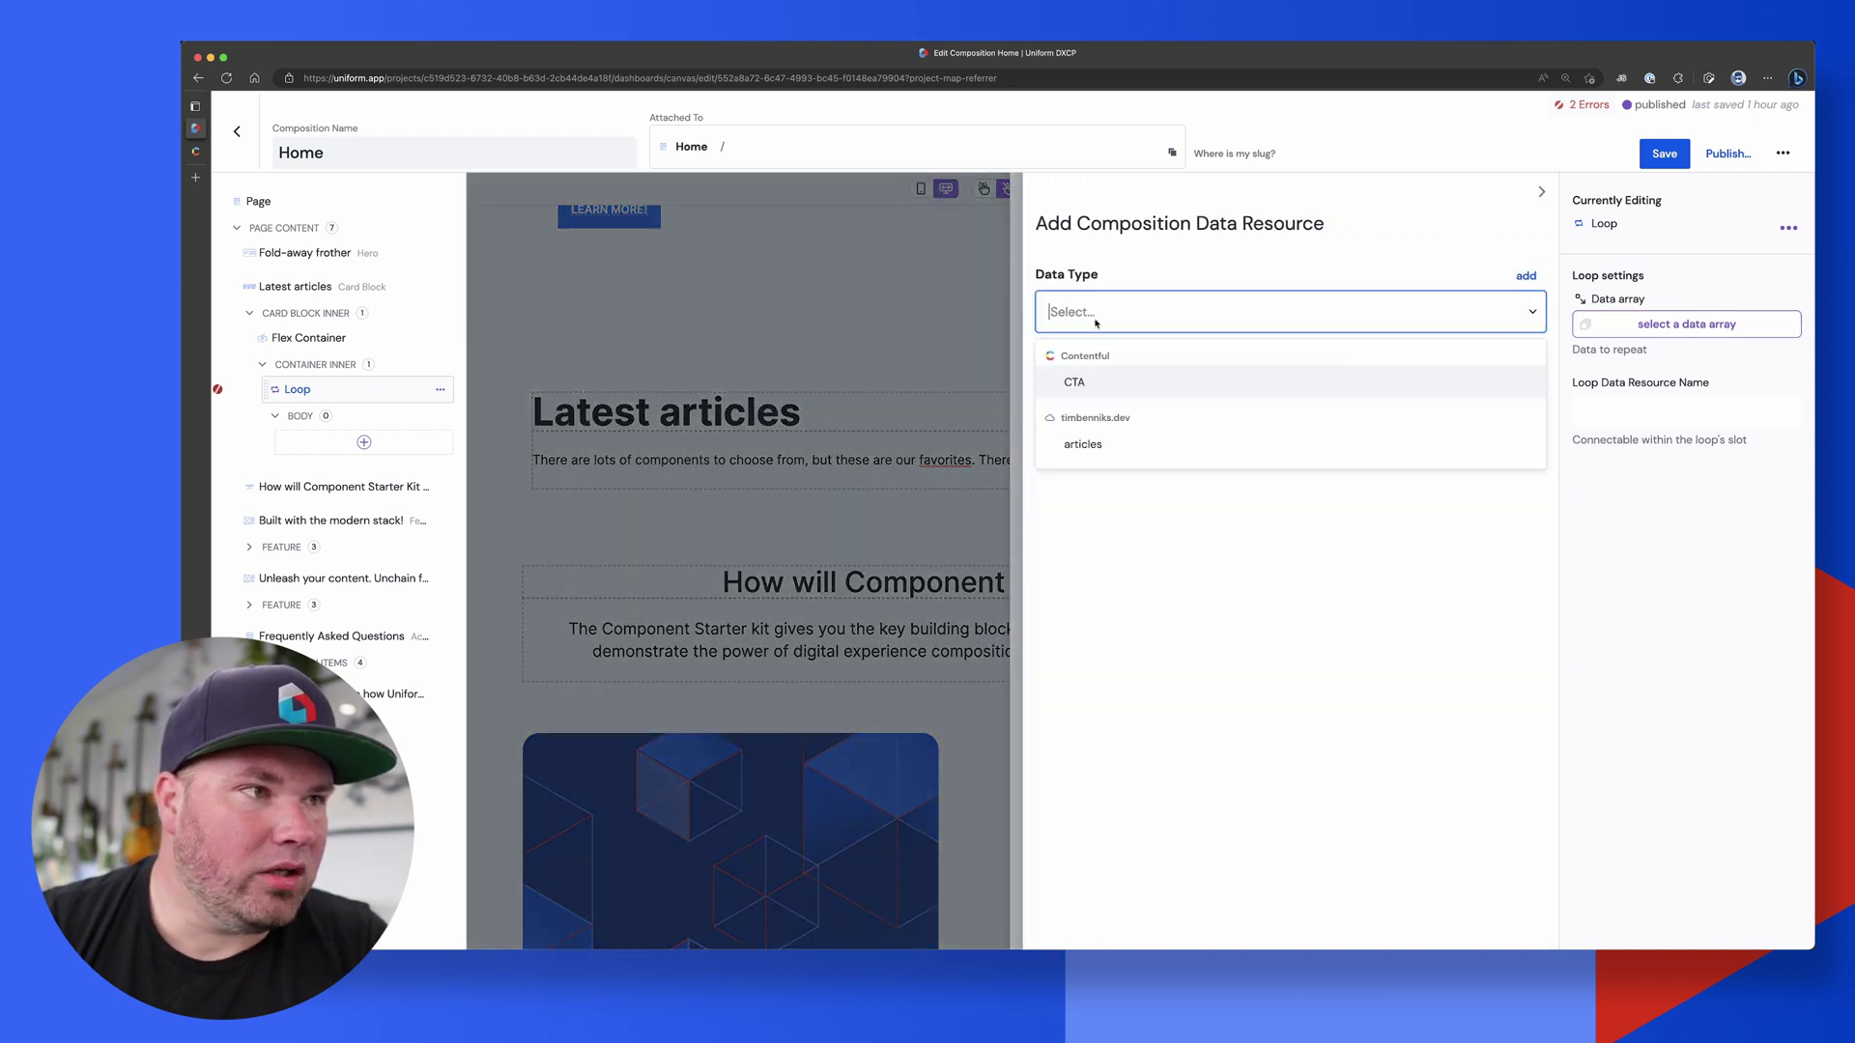
pyautogui.click(1083, 444)
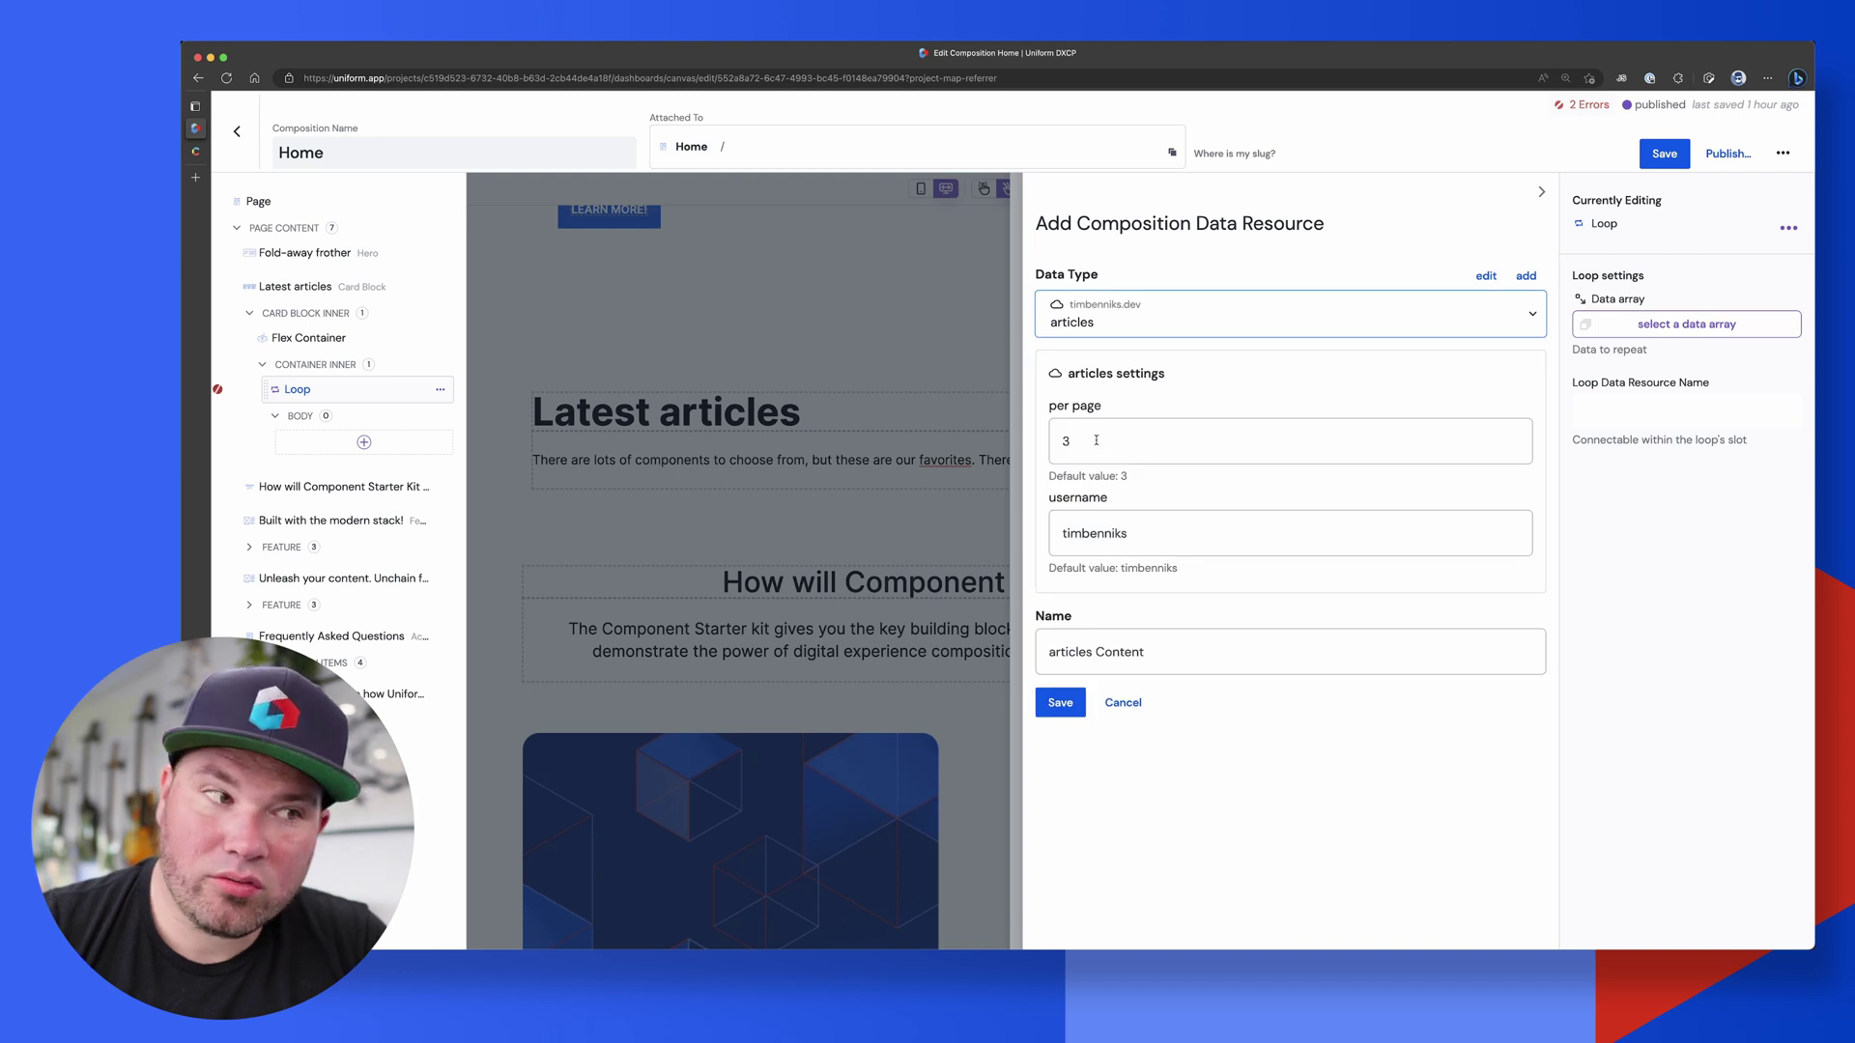
pyautogui.click(1062, 703)
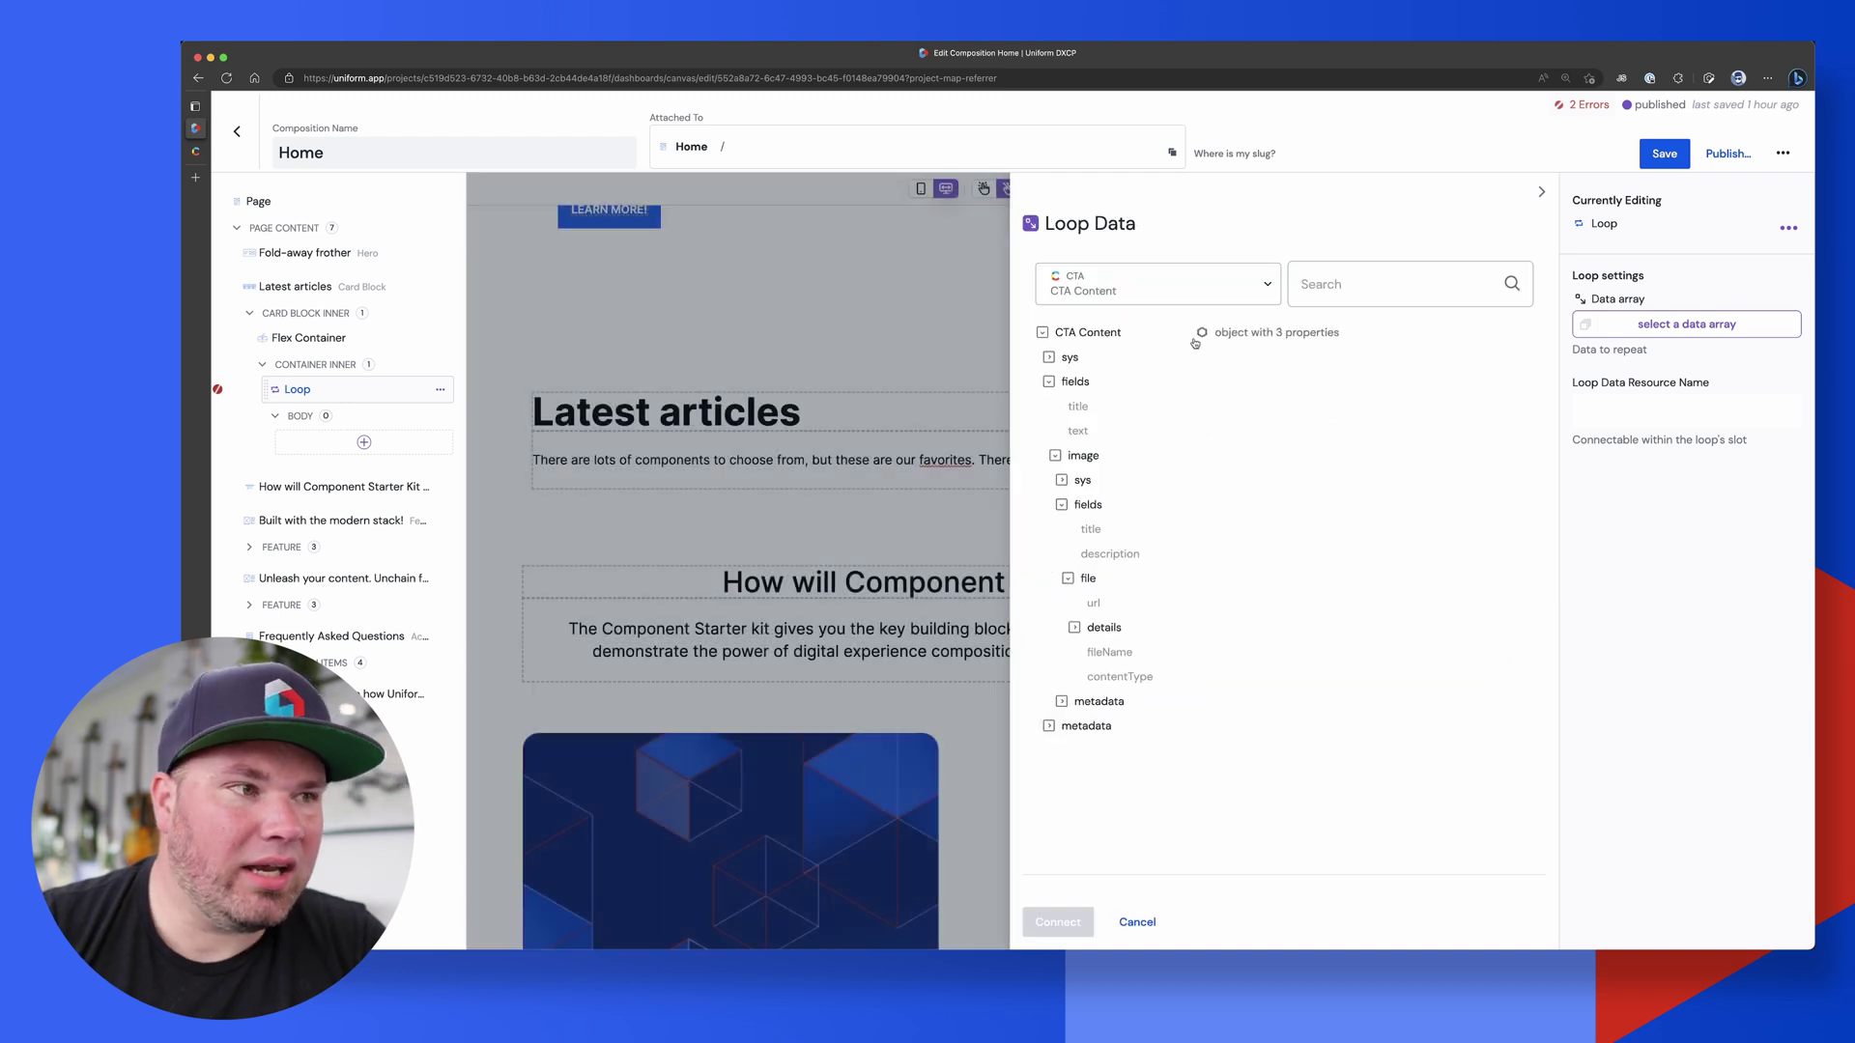
# Connect the Loop's data array to the result array of articles Content.
pyautogui.click(1160, 288)
pyautogui.click(1090, 388)
pyautogui.click(1070, 357)
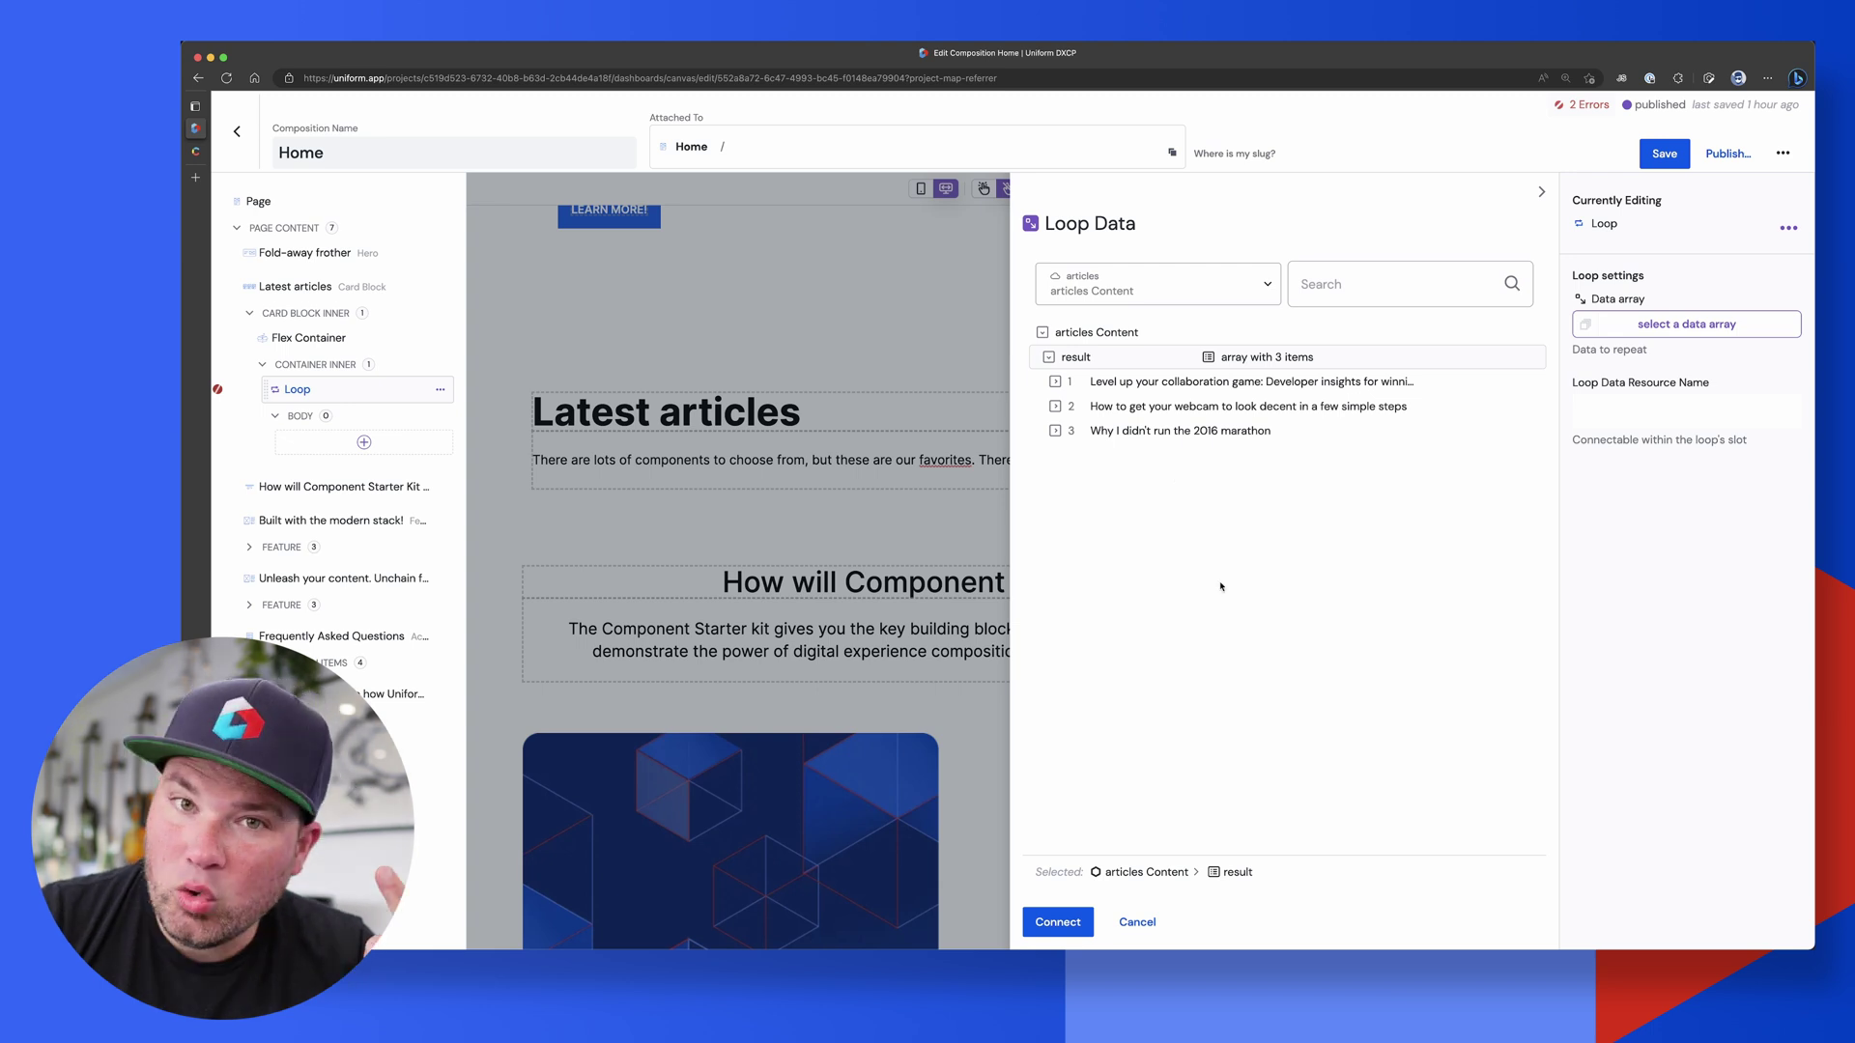
pyautogui.click(1057, 921)
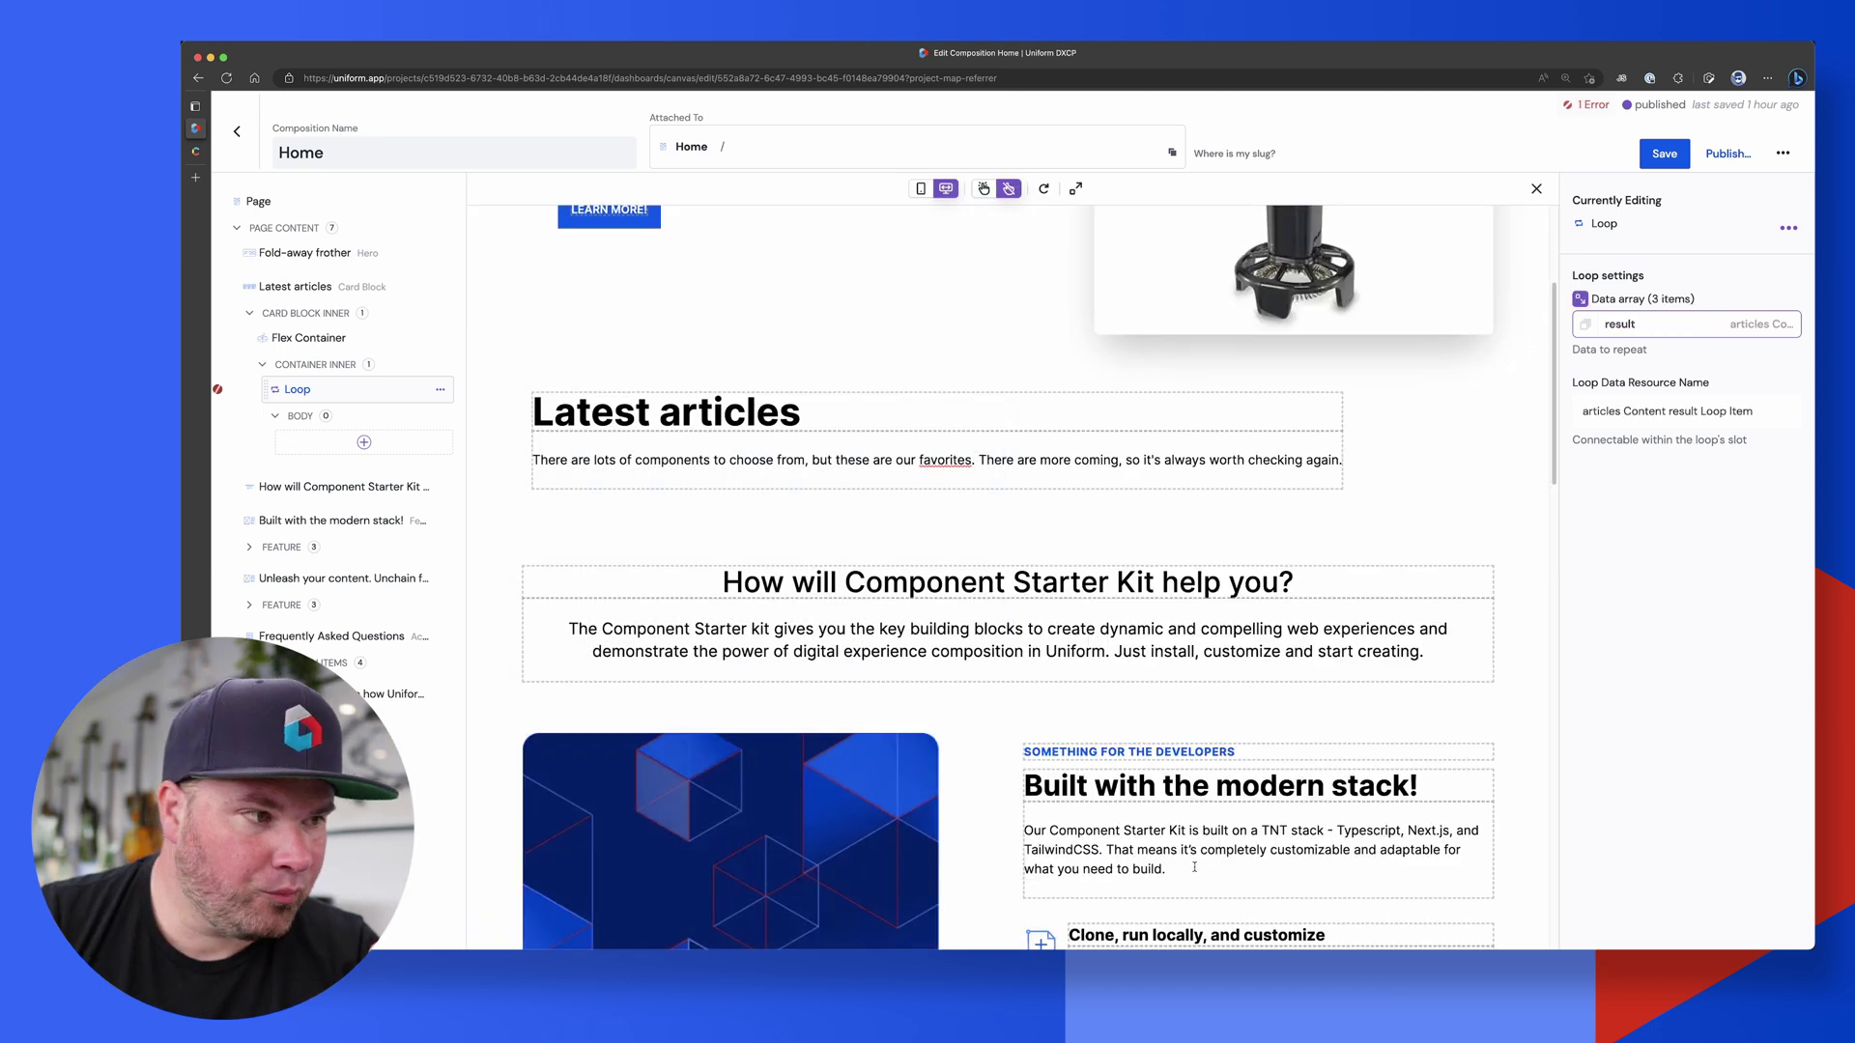
# Add a Card to the Loop's body and connect its Title parameter to the loop item's title field.
pyautogui.click(364, 441)
pyautogui.click(1386, 365)
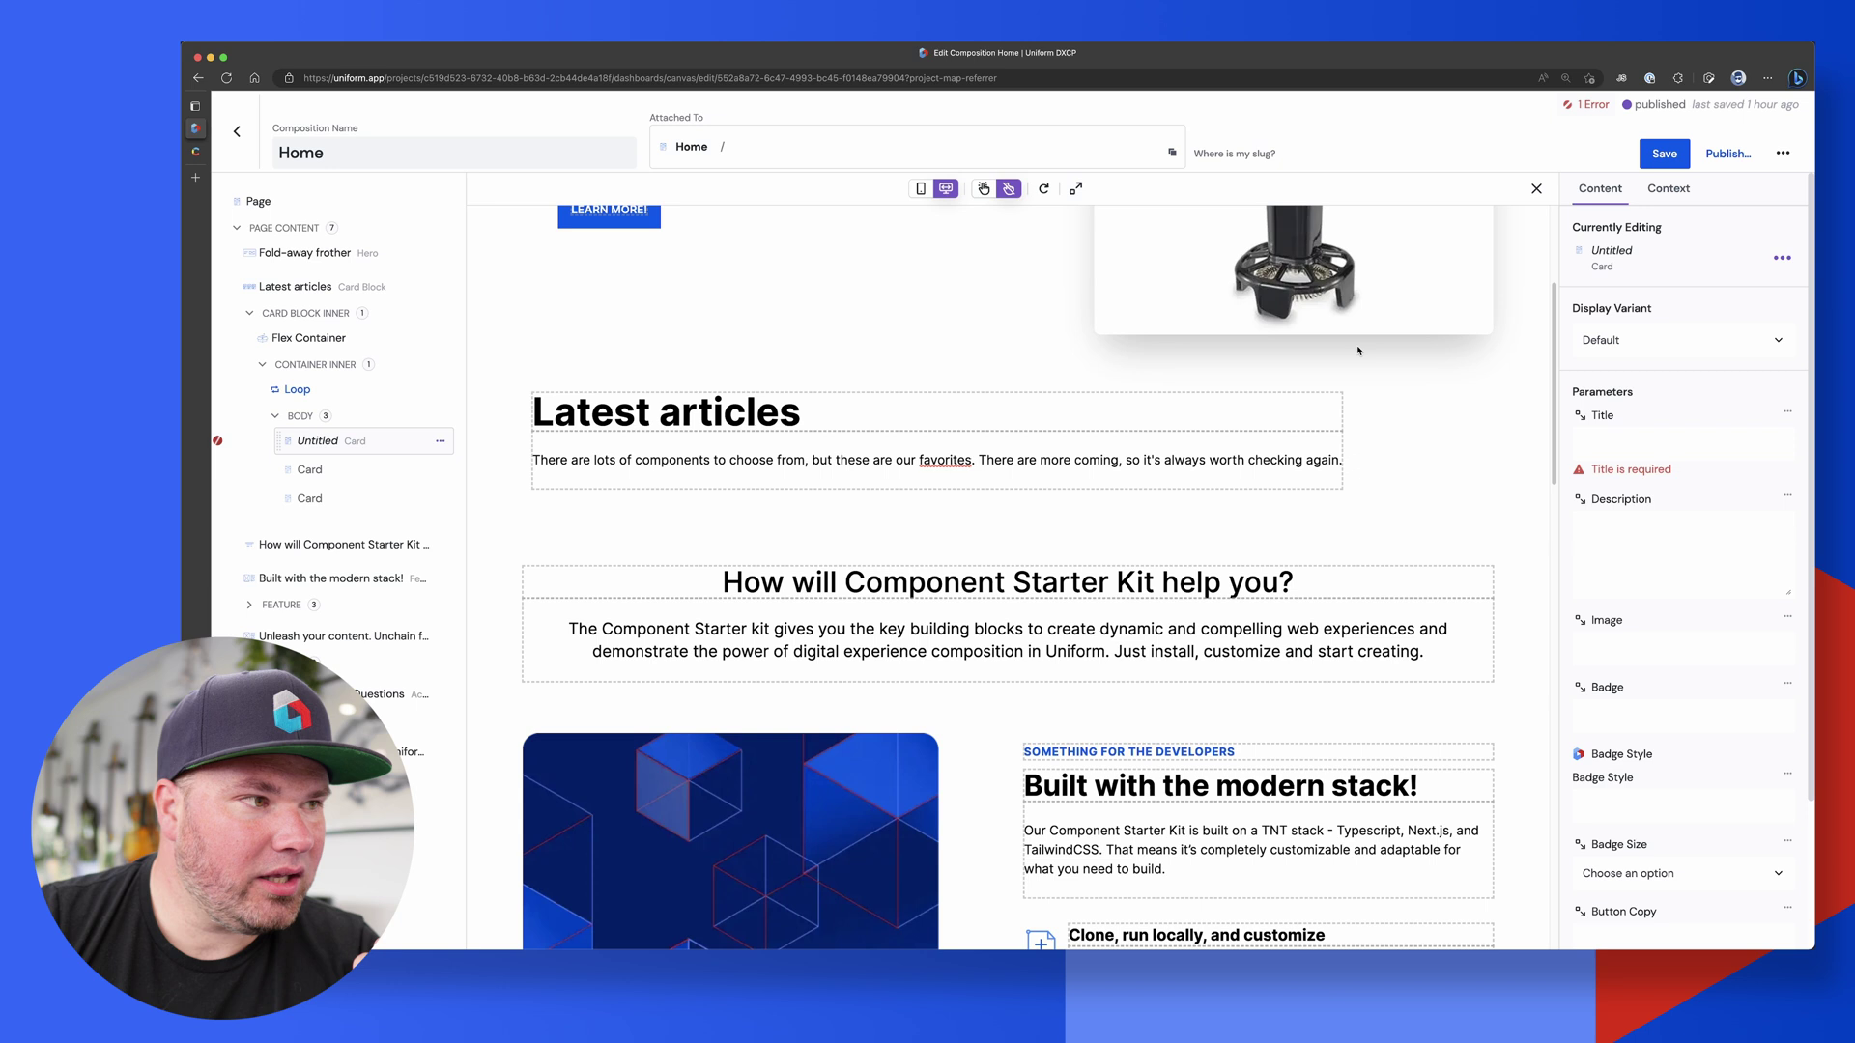
pyautogui.click(1583, 416)
pyautogui.click(1280, 383)
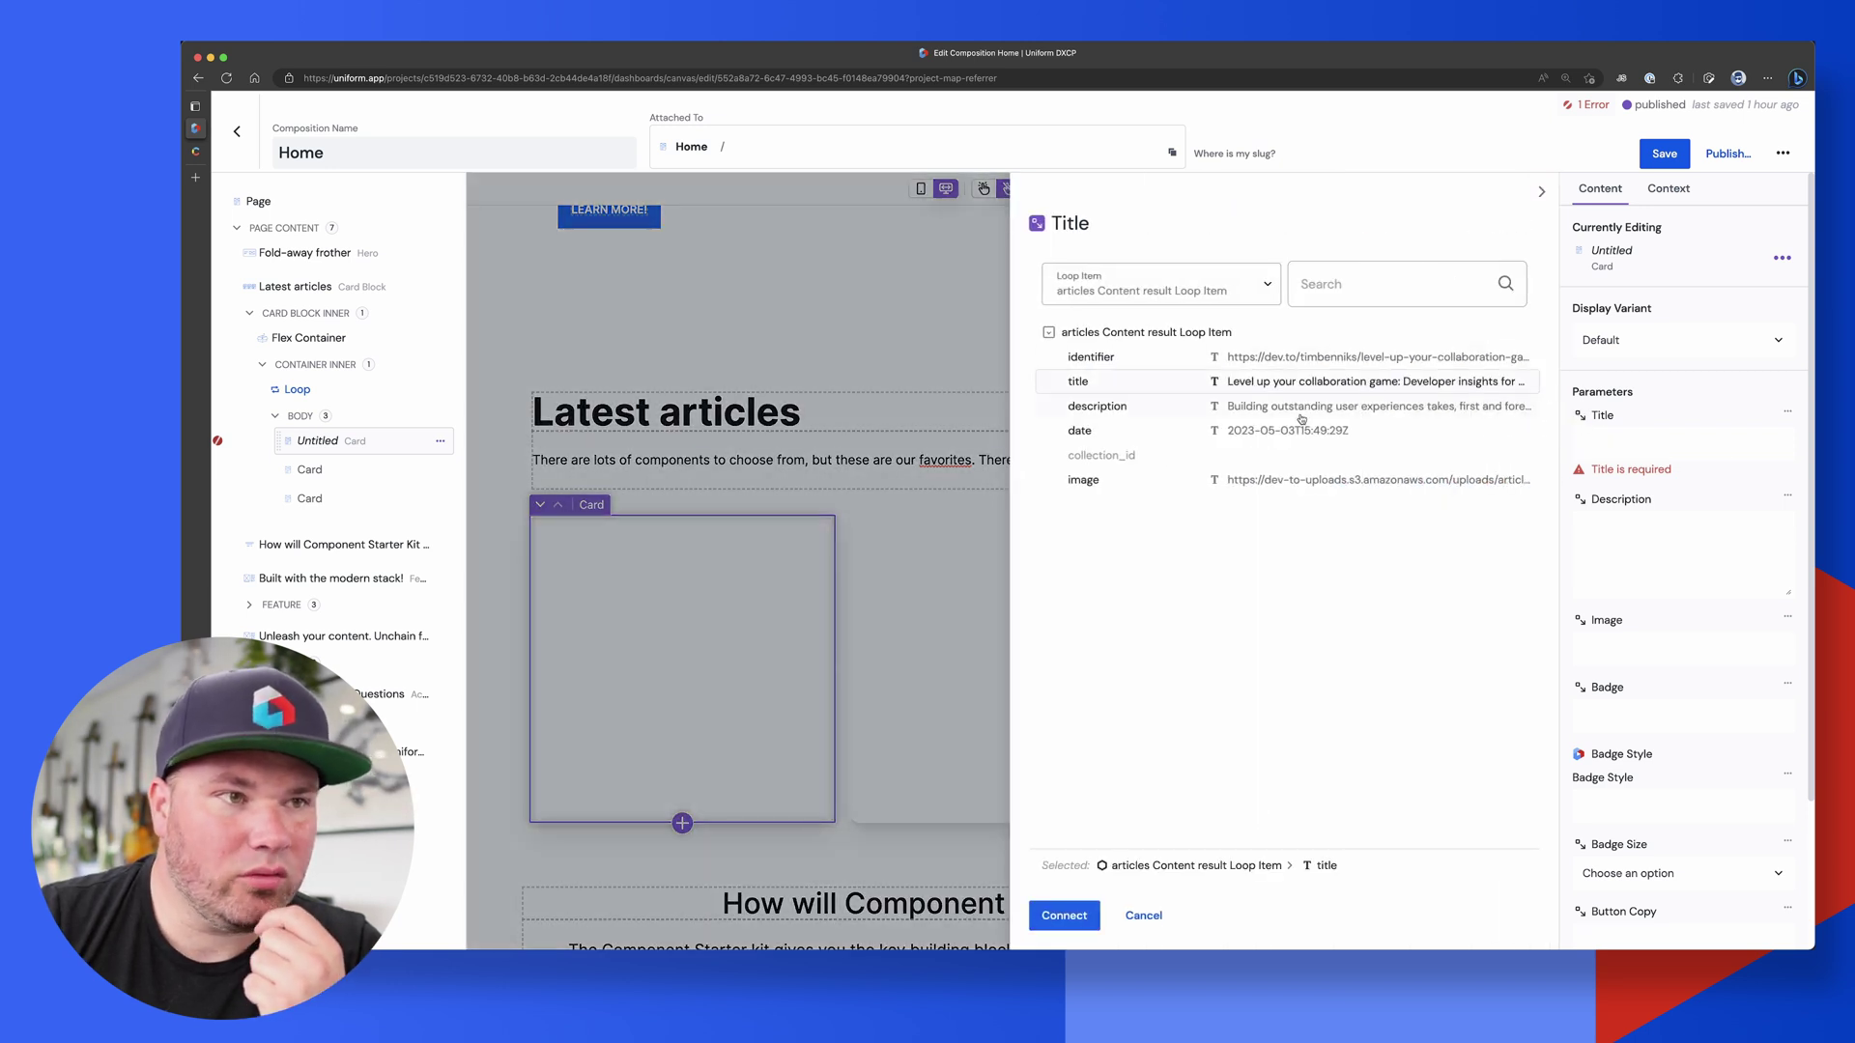
pyautogui.click(1064, 915)
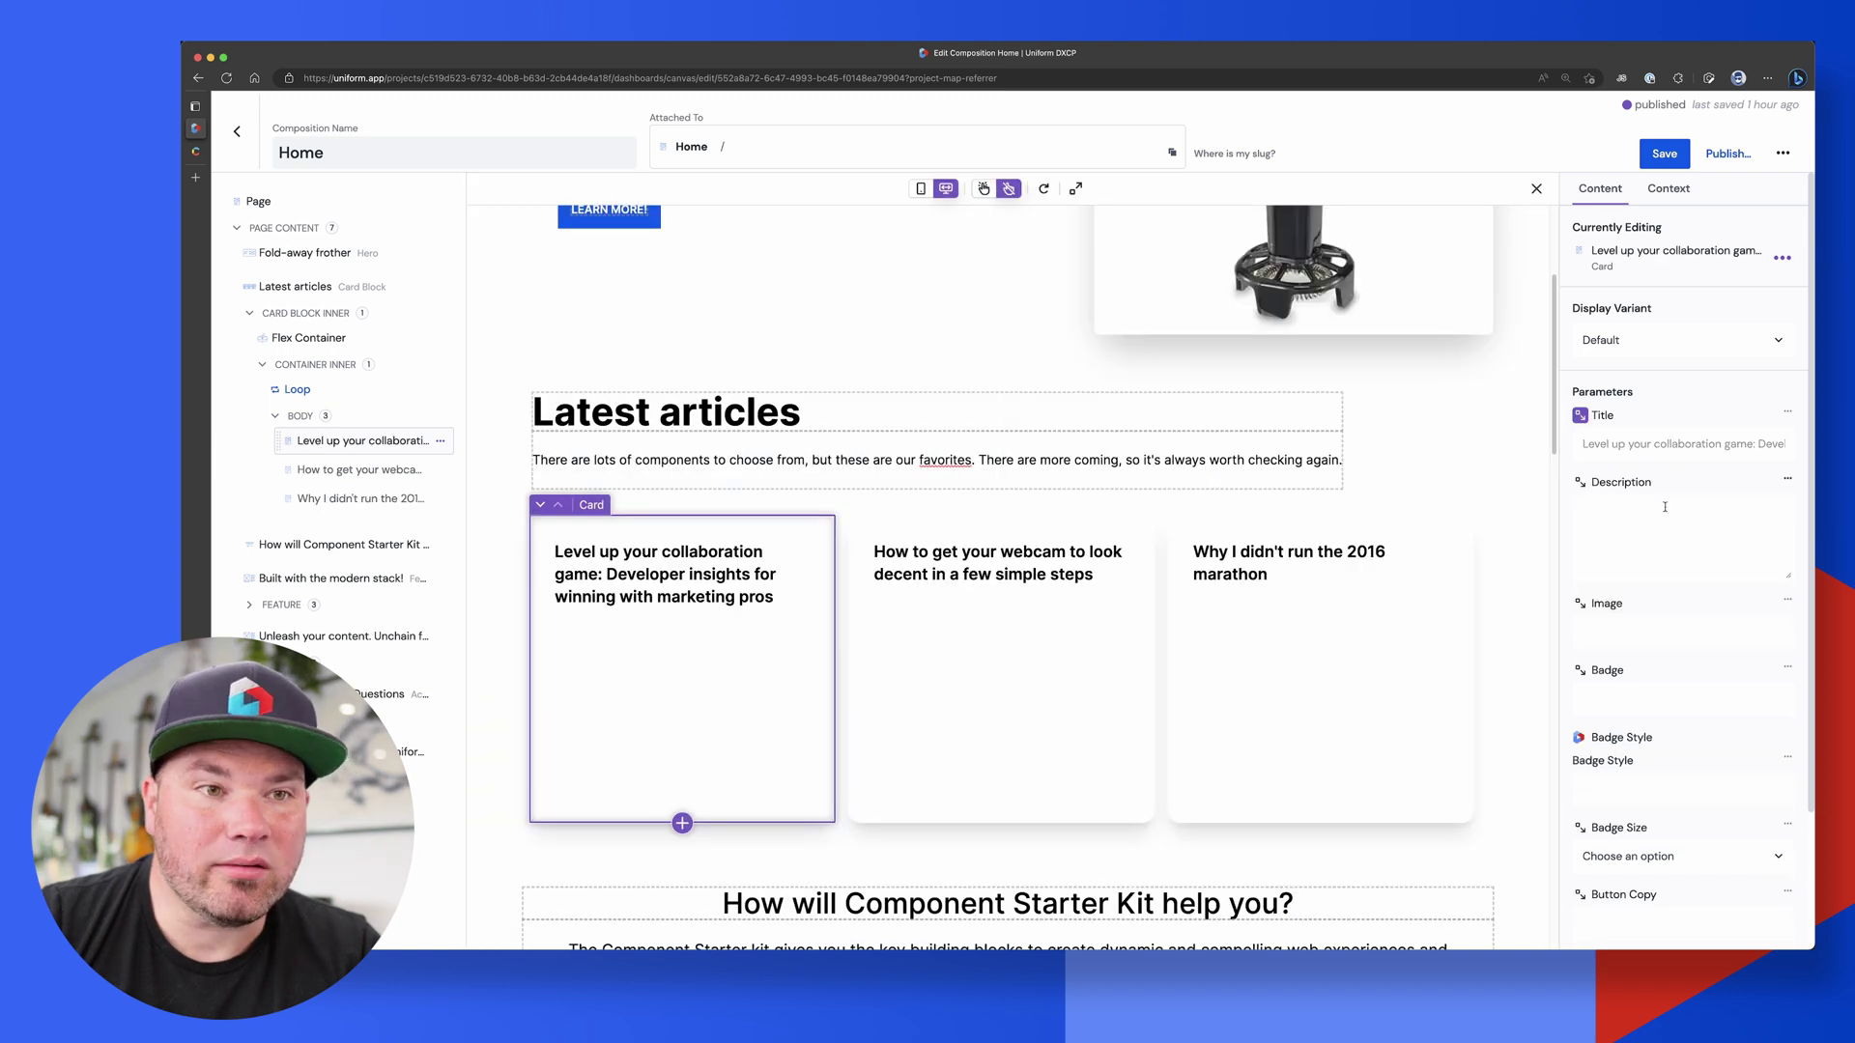
# Connect the looped card's Description and Image parameters to the loop item's description and image fields.
pyautogui.click(1582, 488)
pyautogui.click(1253, 407)
pyautogui.click(1063, 914)
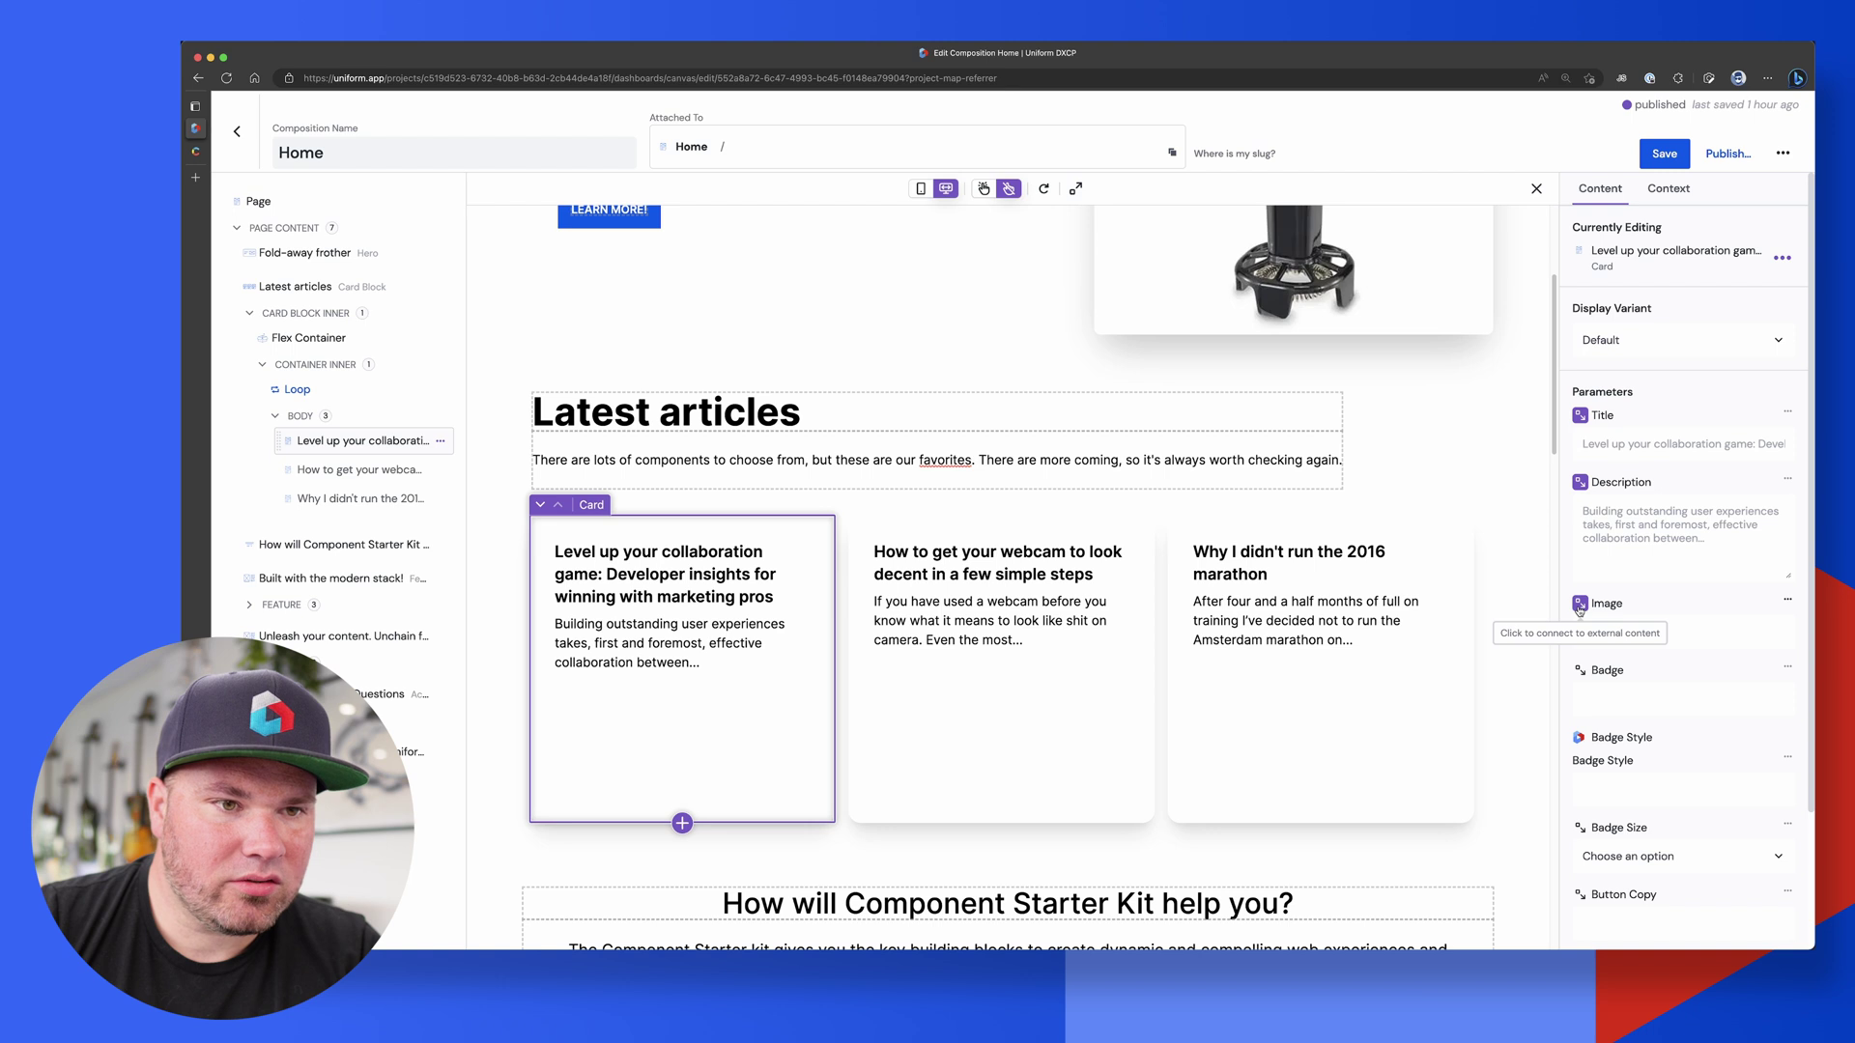
pyautogui.click(1580, 602)
pyautogui.click(1256, 480)
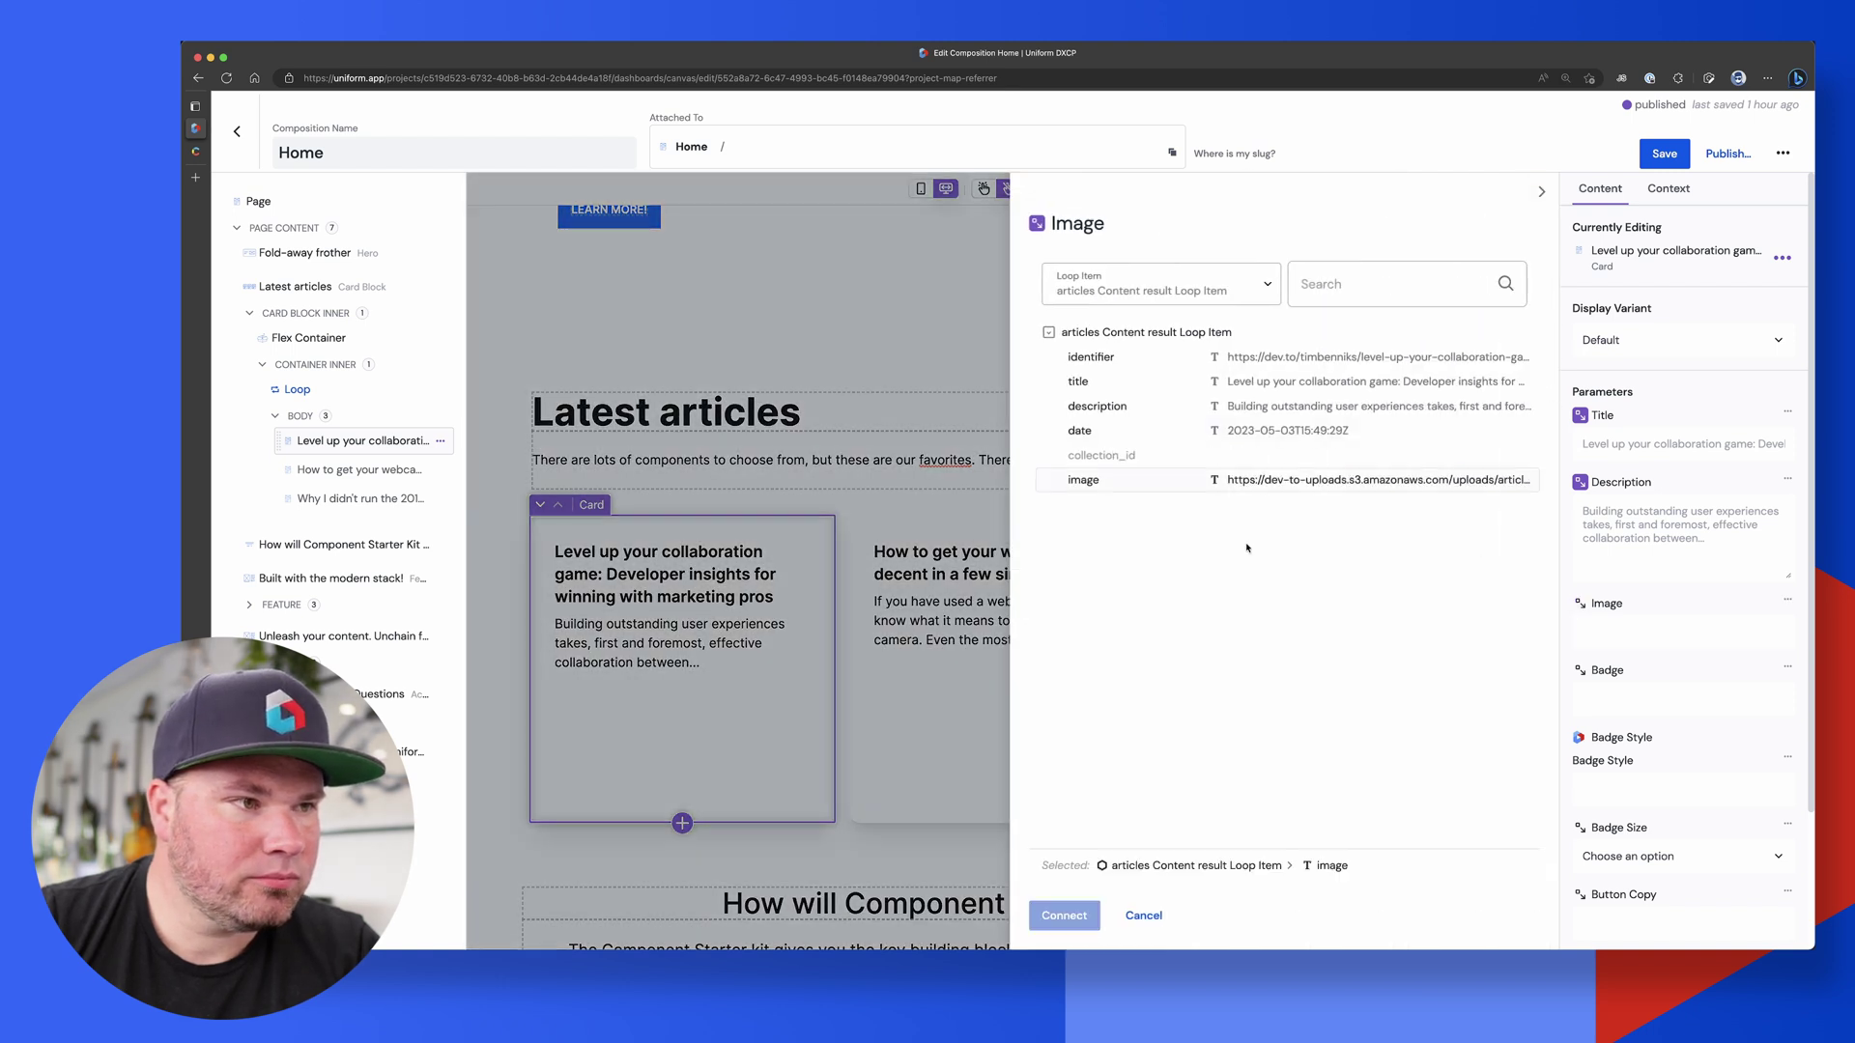
pyautogui.click(1064, 915)
# Connect the looped card's Badge parameter to the loop item's date field and set the Badge Size to Medium.
pyautogui.scroll(-3, 1554, 825)
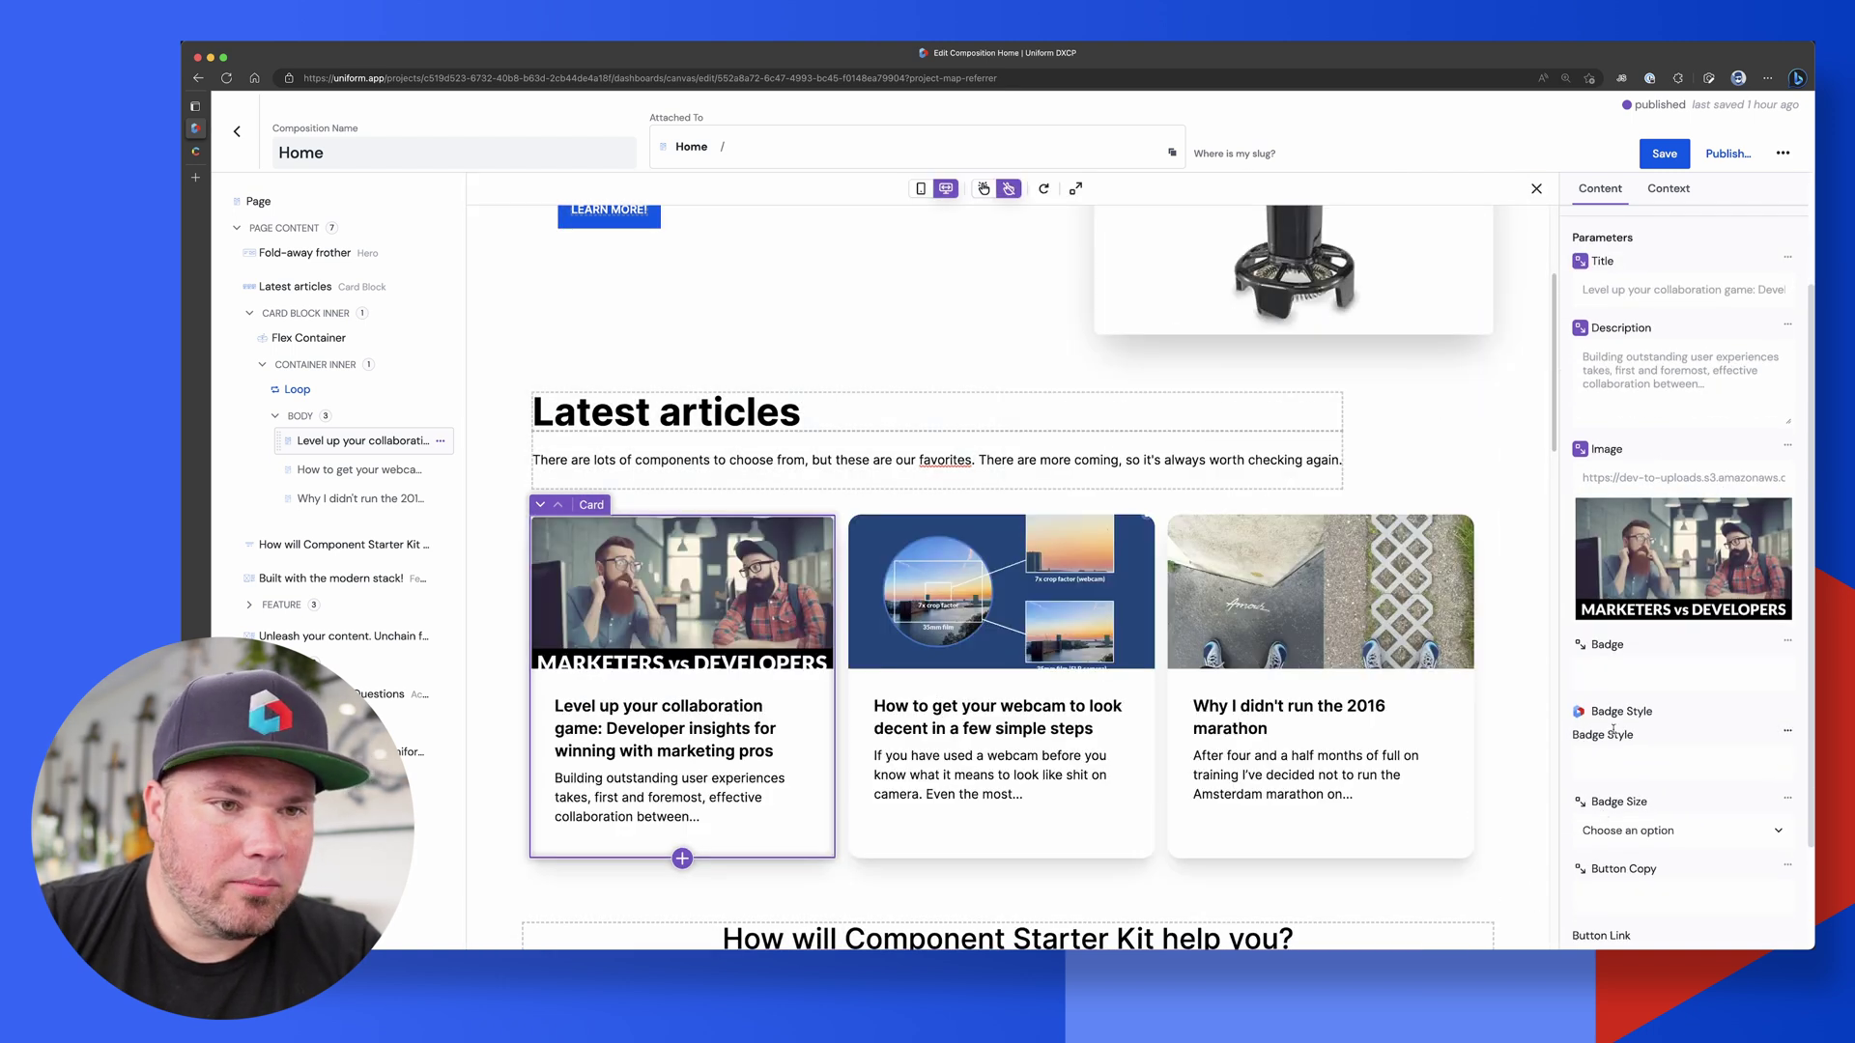
pyautogui.click(1580, 645)
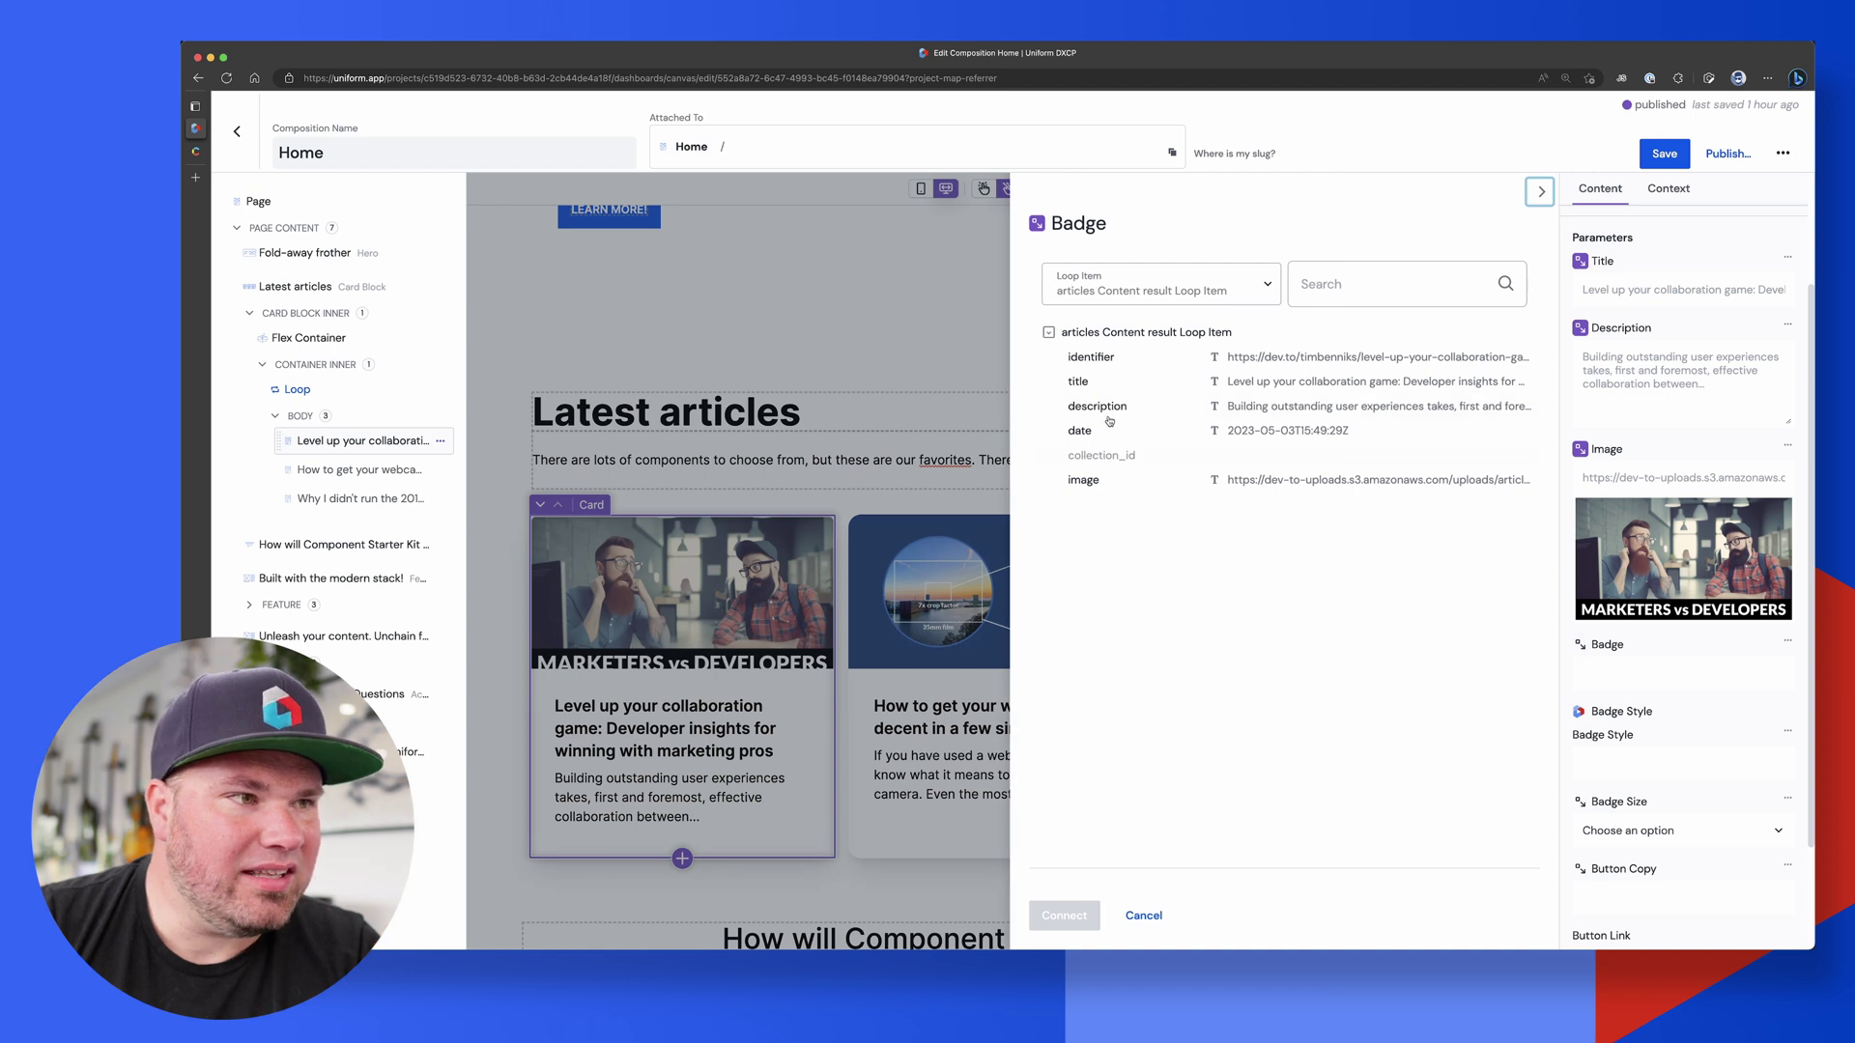
pyautogui.click(1300, 430)
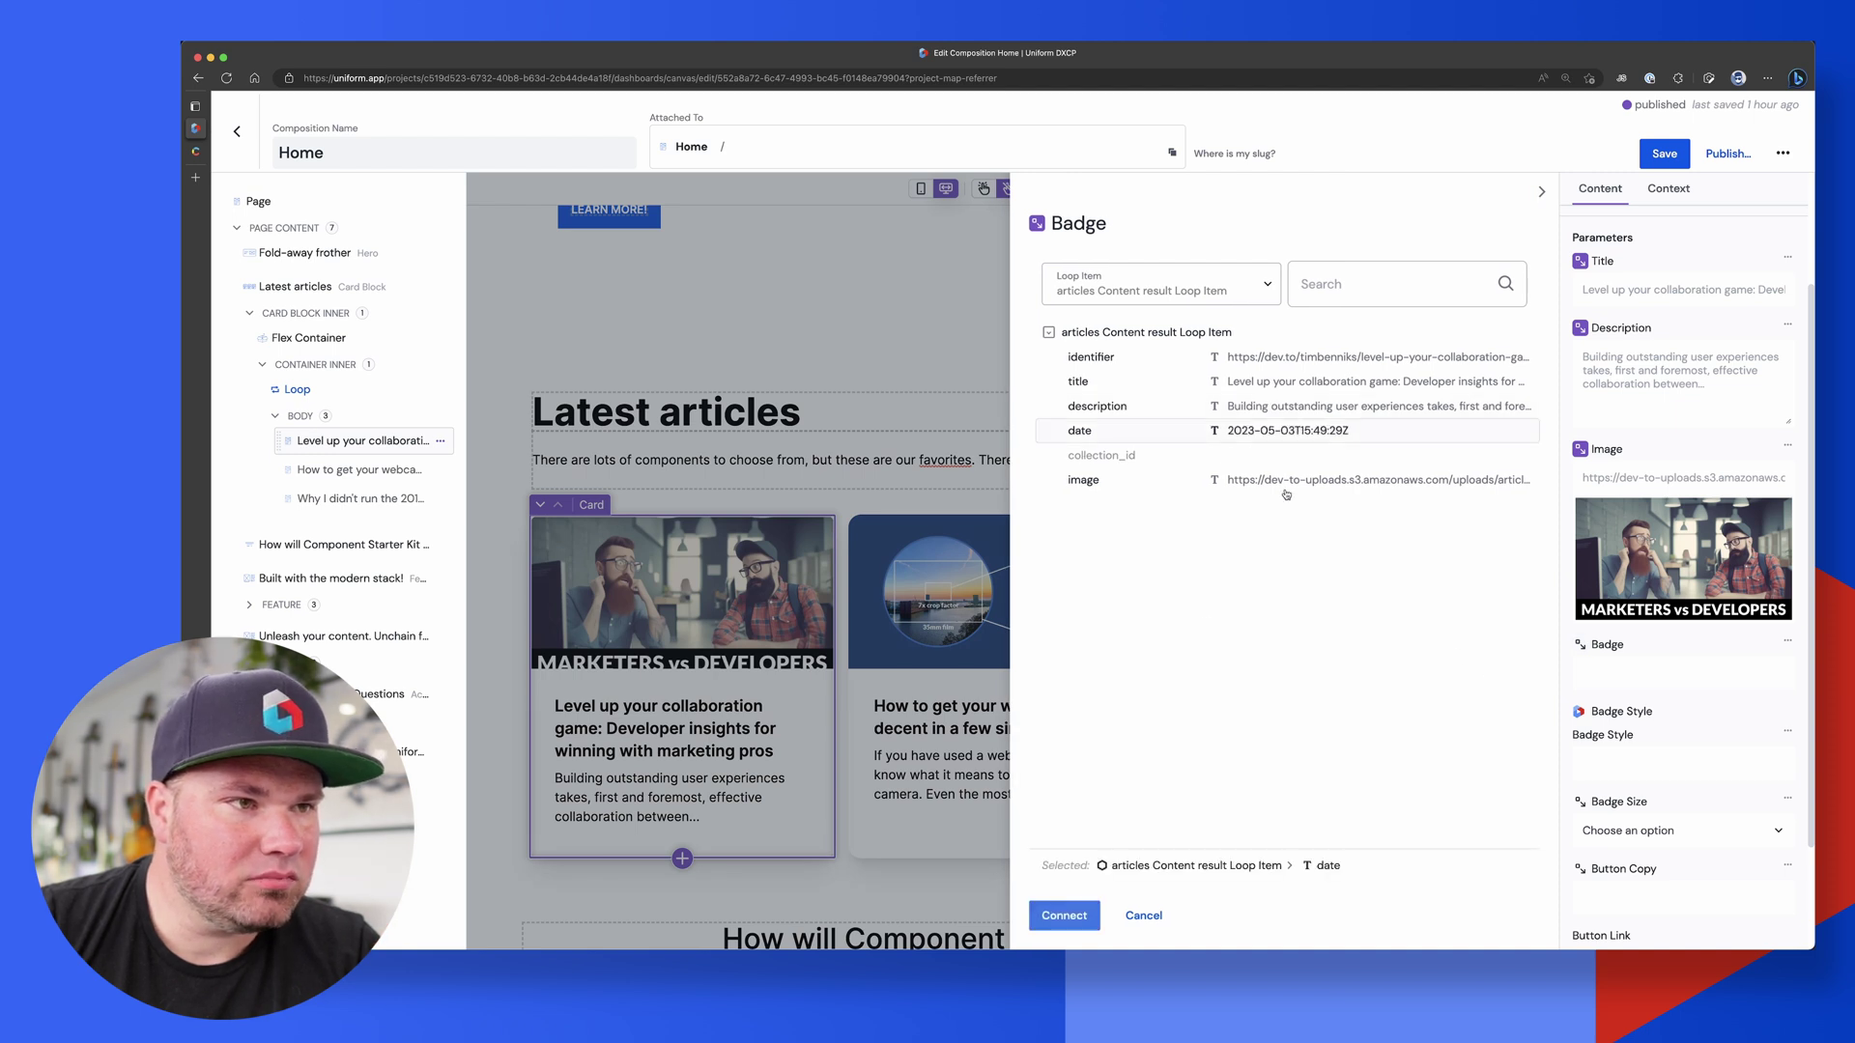
pyautogui.click(1064, 915)
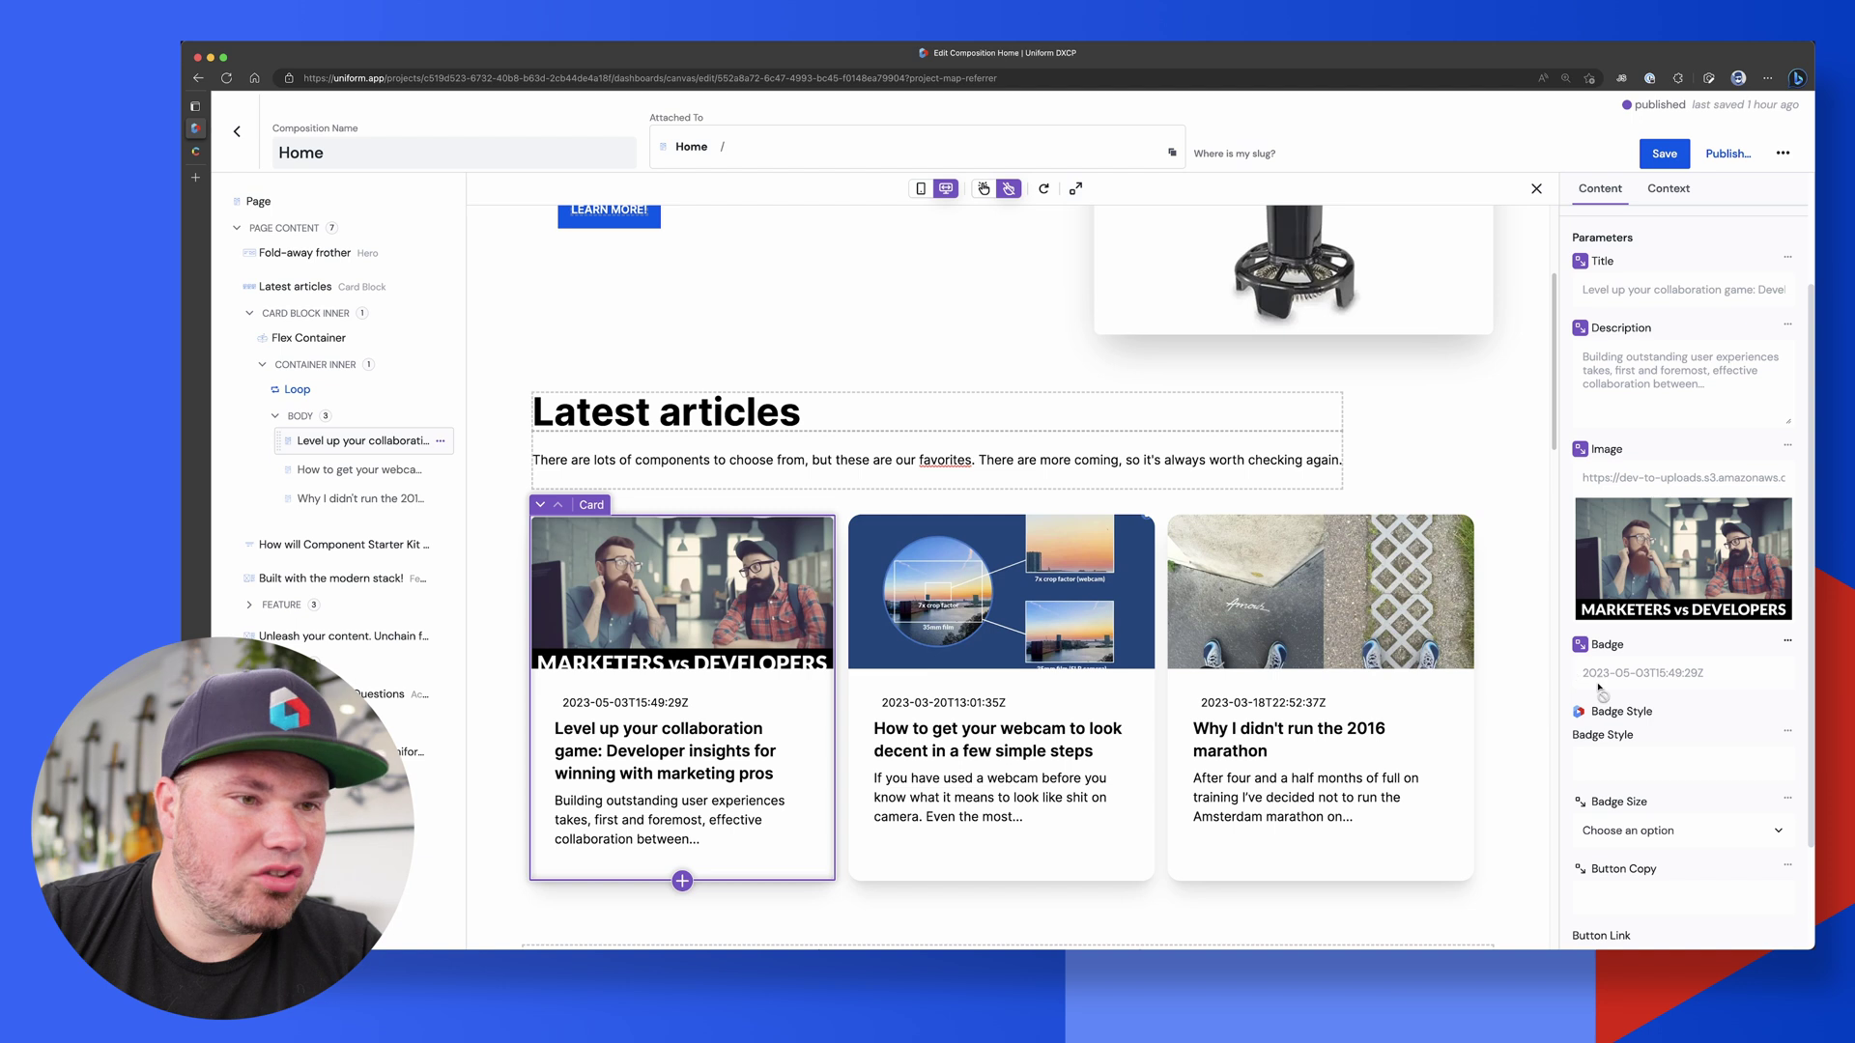
pyautogui.scroll(-2, 1608, 693)
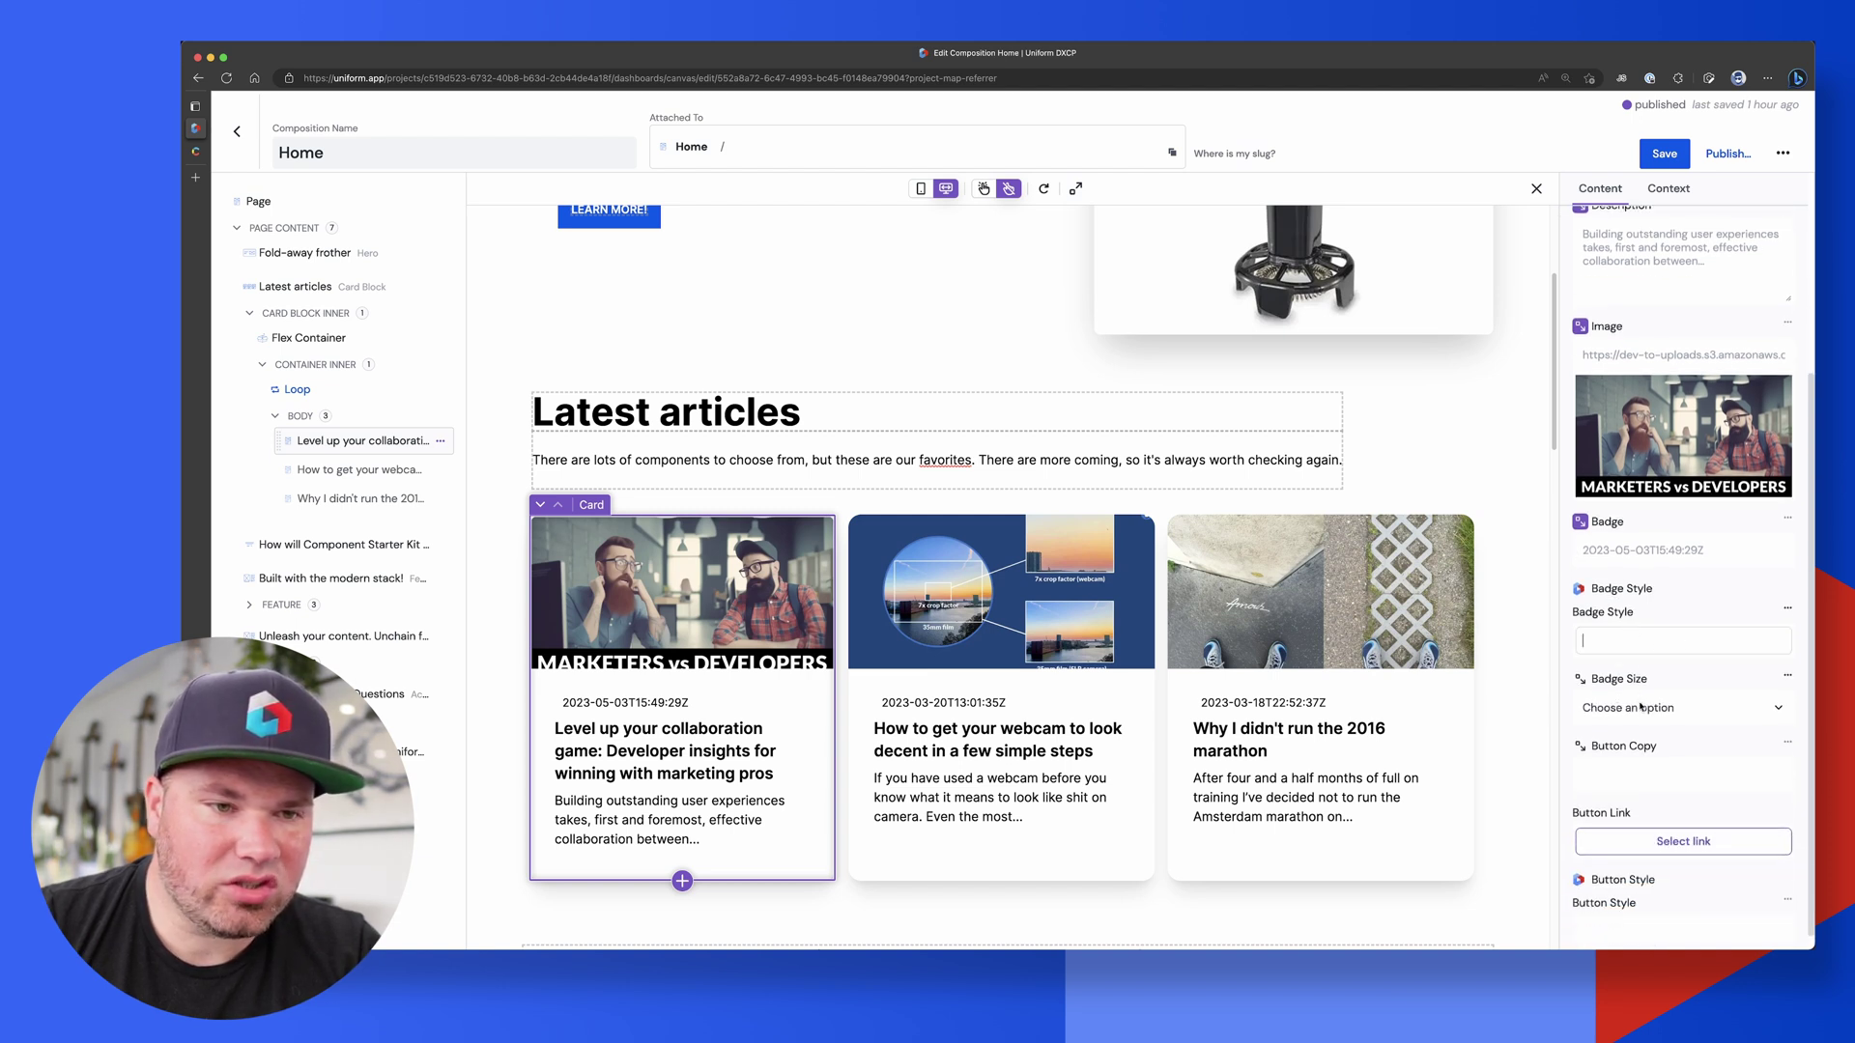
pyautogui.click(1642, 708)
pyautogui.click(1649, 746)
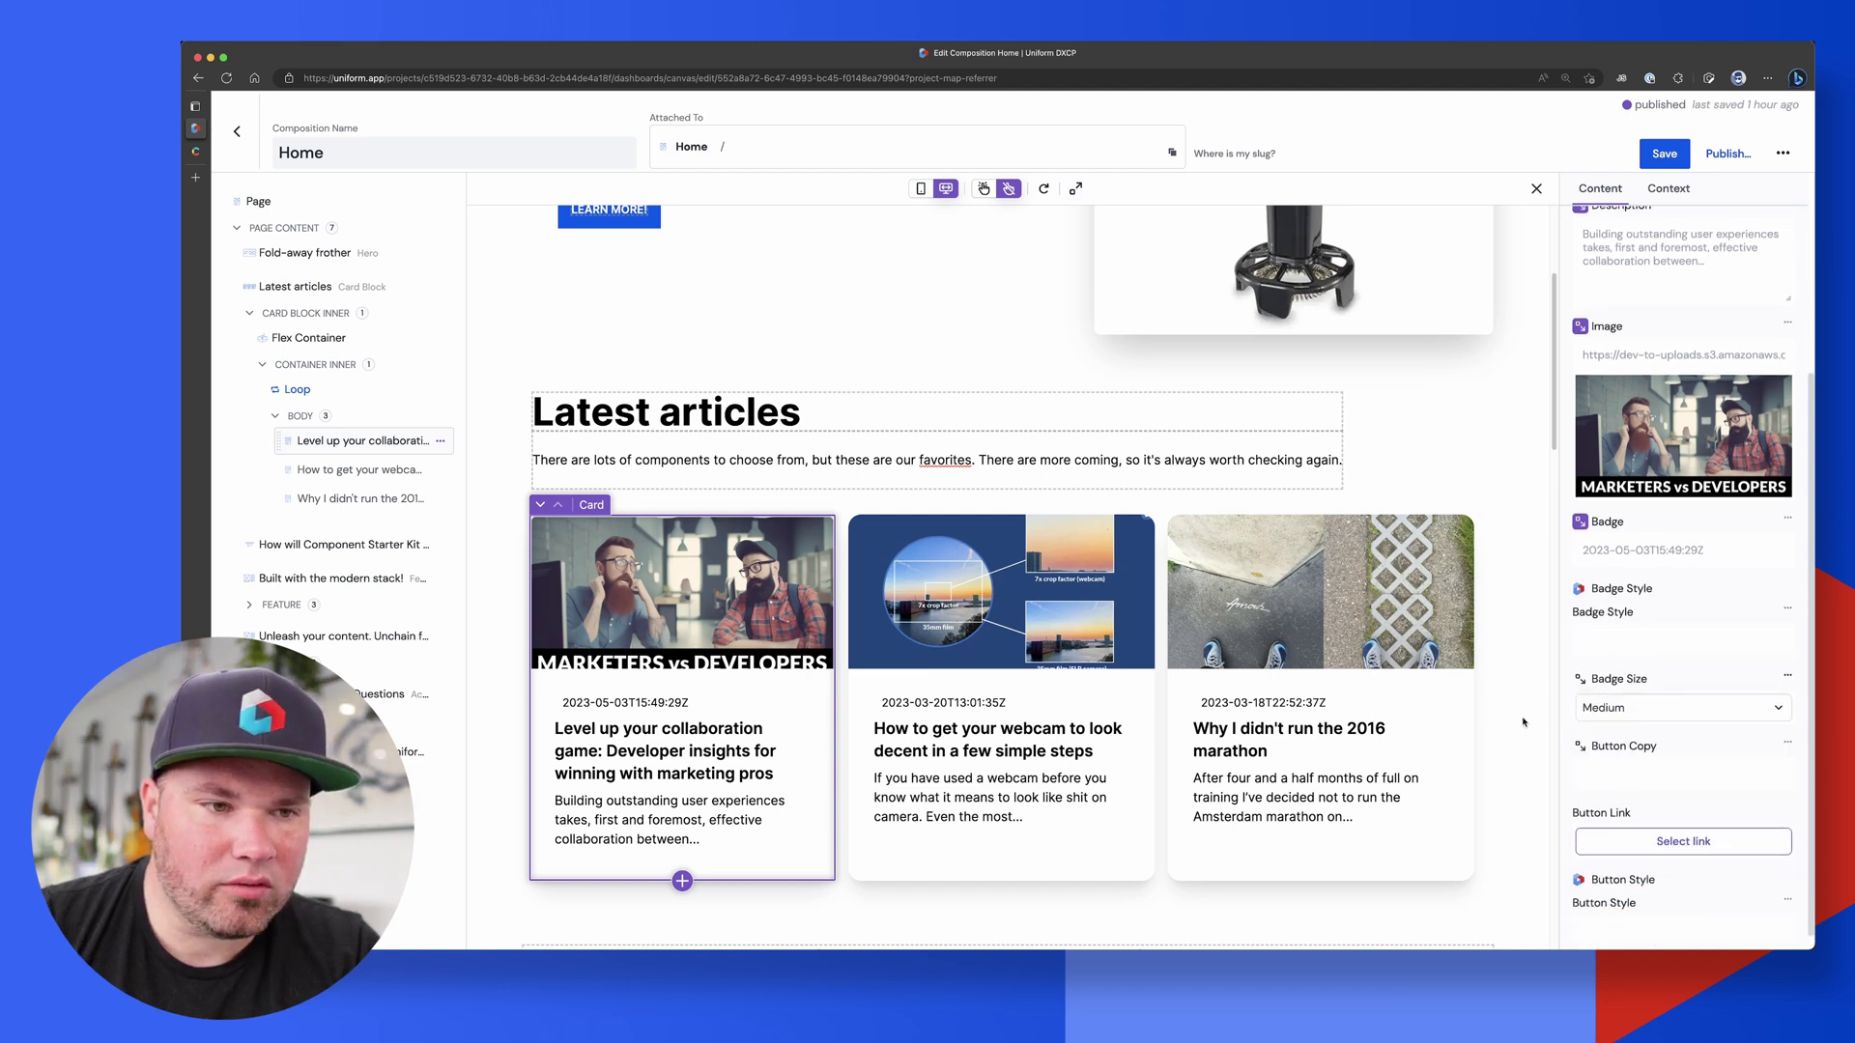
pyautogui.press('Escape')
# Inspect the Title parameter's loop item connection on the first article card and close it without changes.
pyautogui.scroll(-1, 1037, 651)
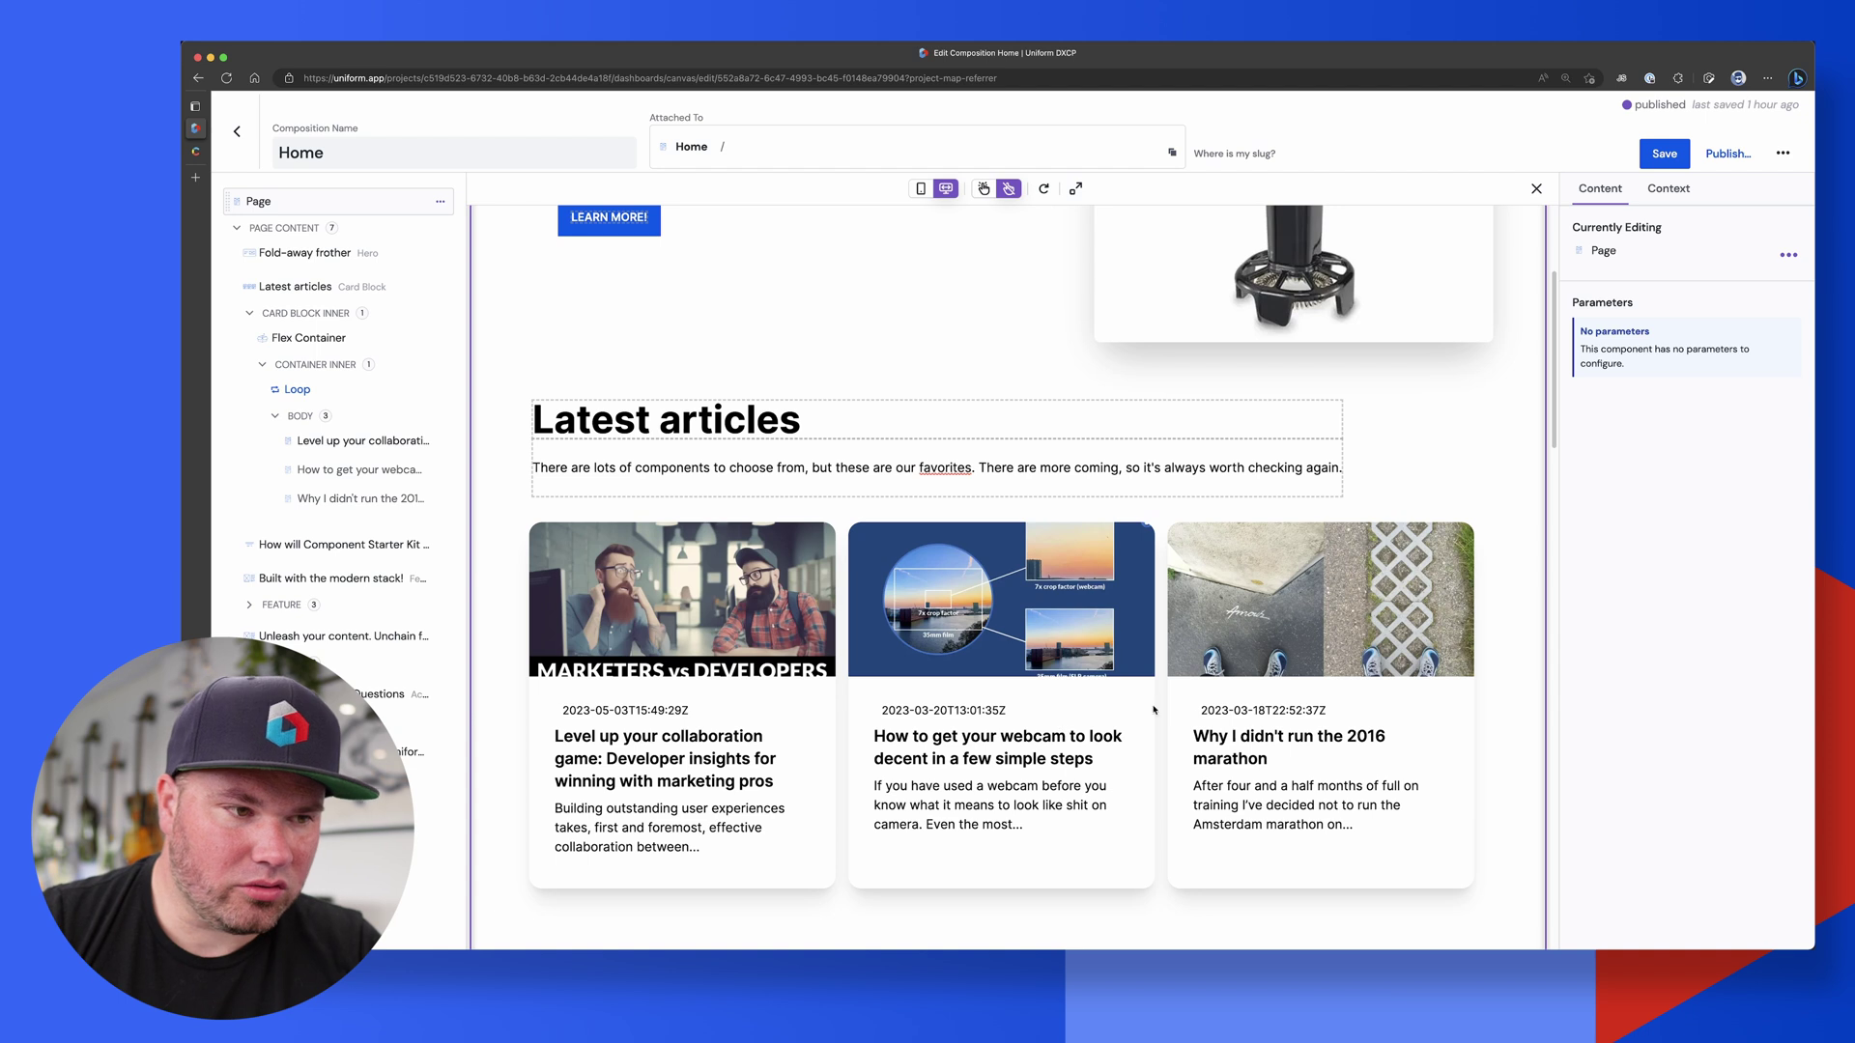
pyautogui.moveTo(1200, 713); pyautogui.dragTo(1316, 826)
pyautogui.click(1241, 763)
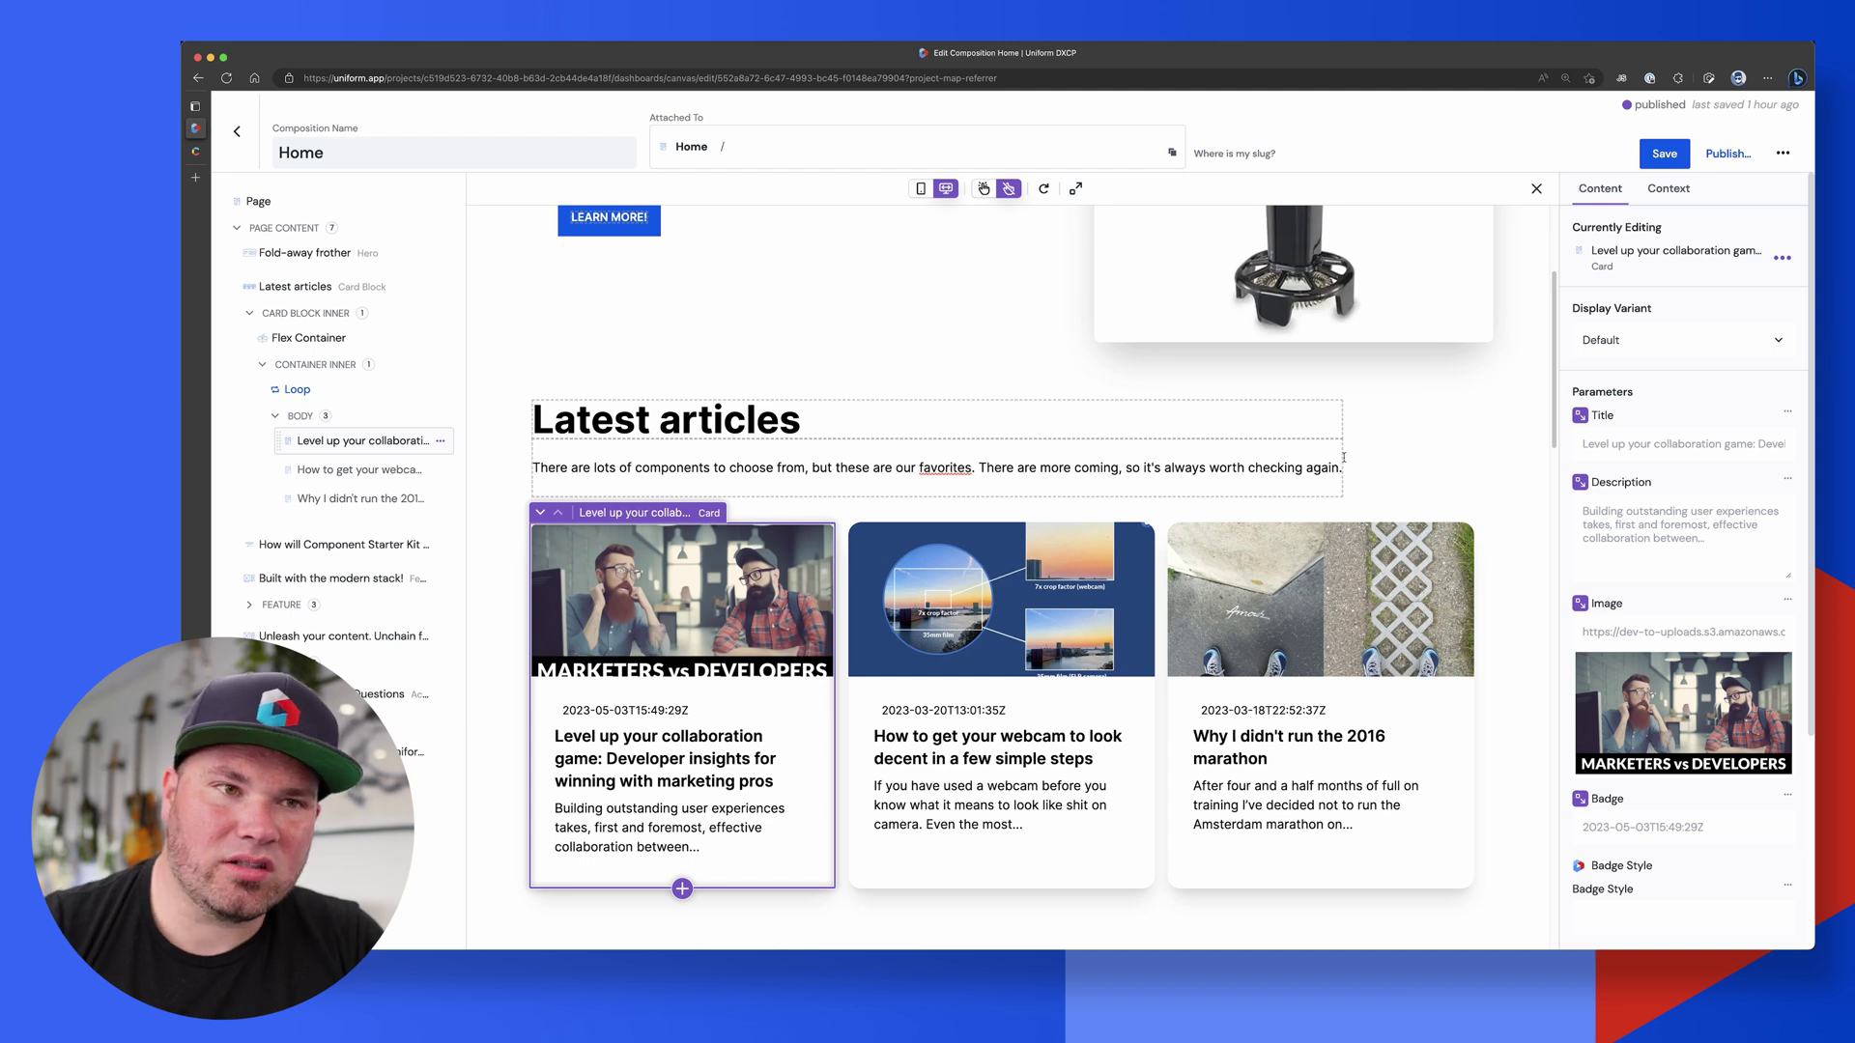
pyautogui.click(1580, 416)
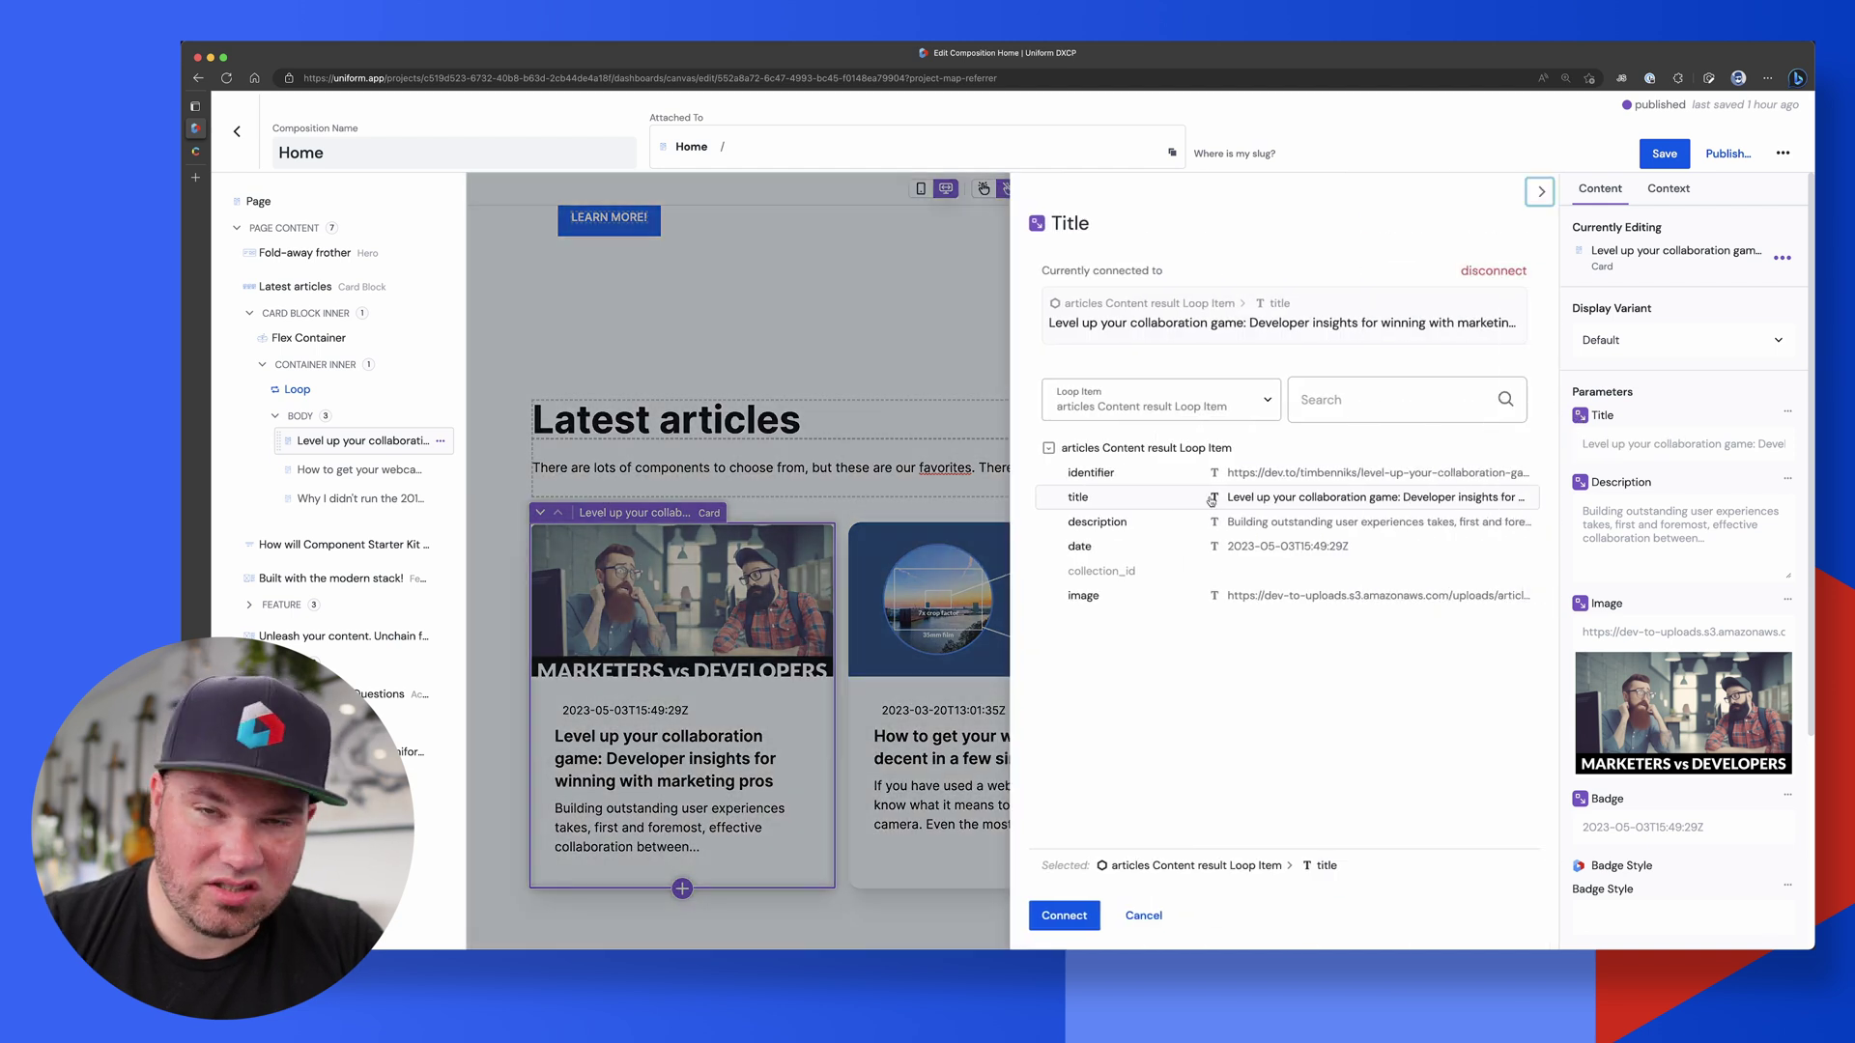
pyautogui.click(914, 785)
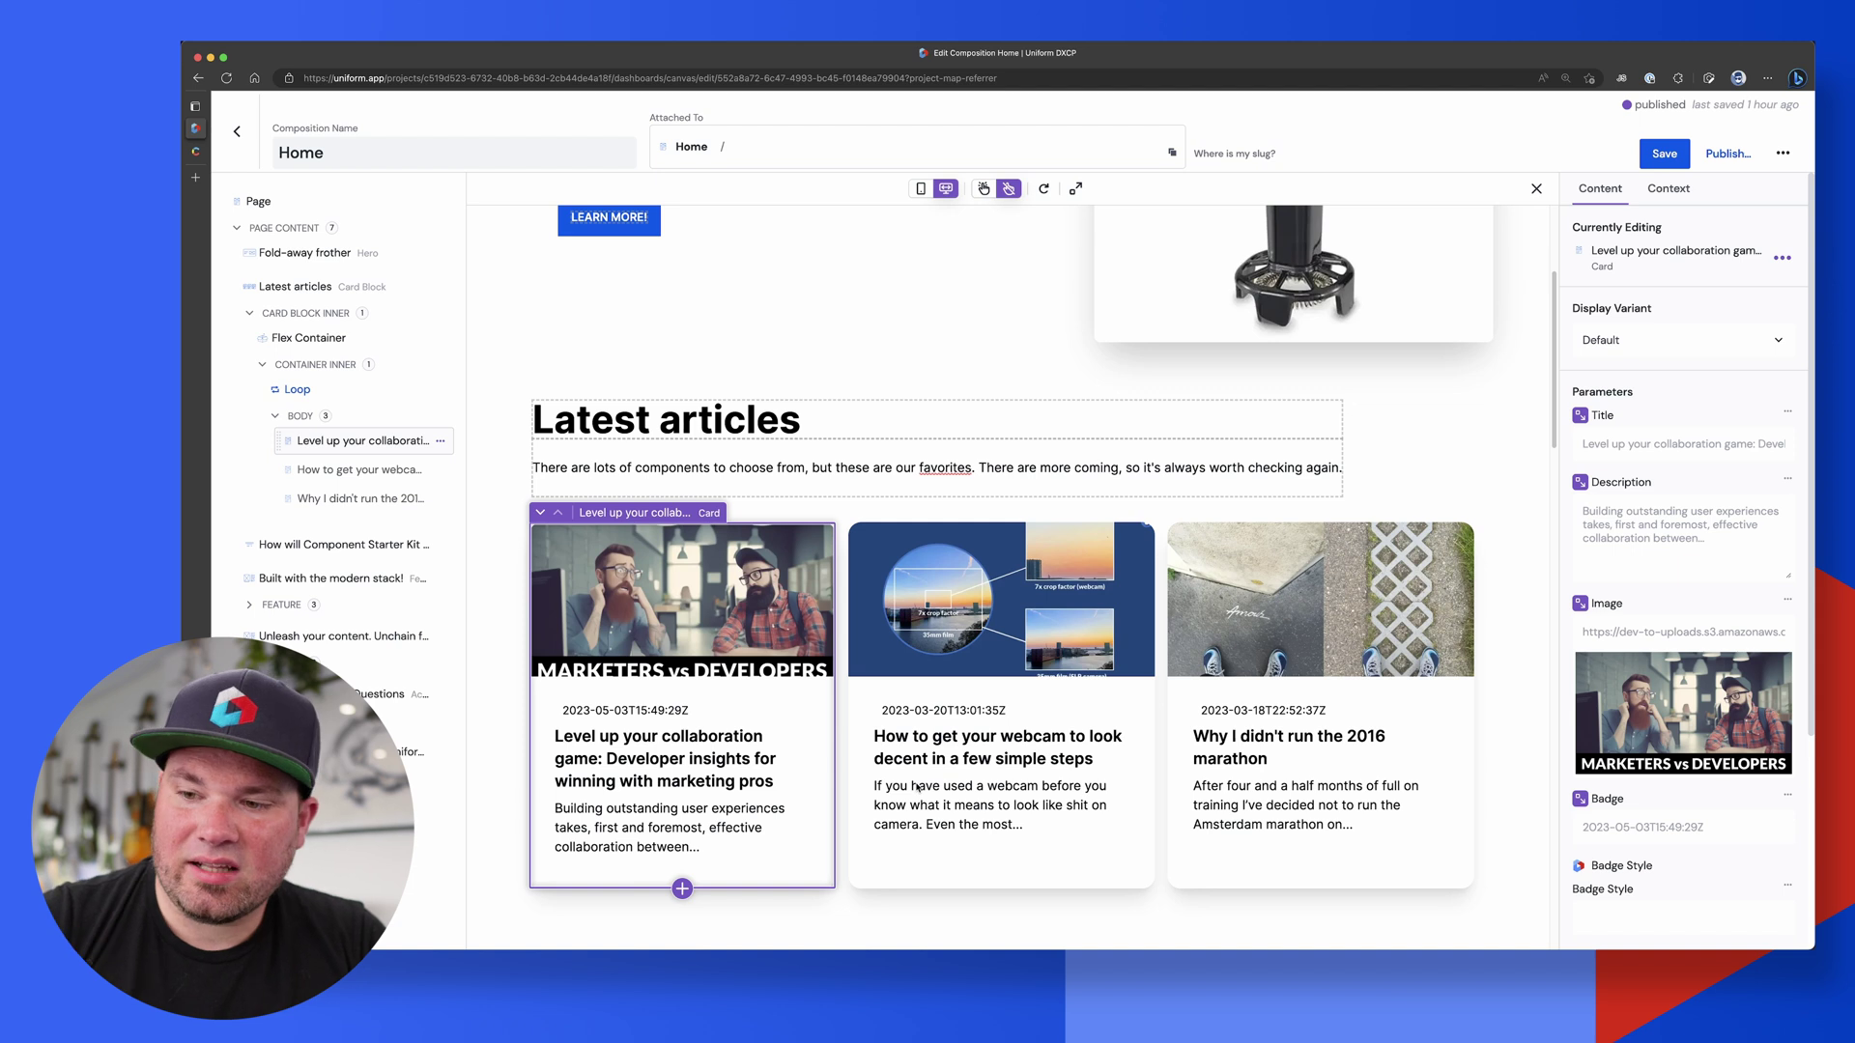